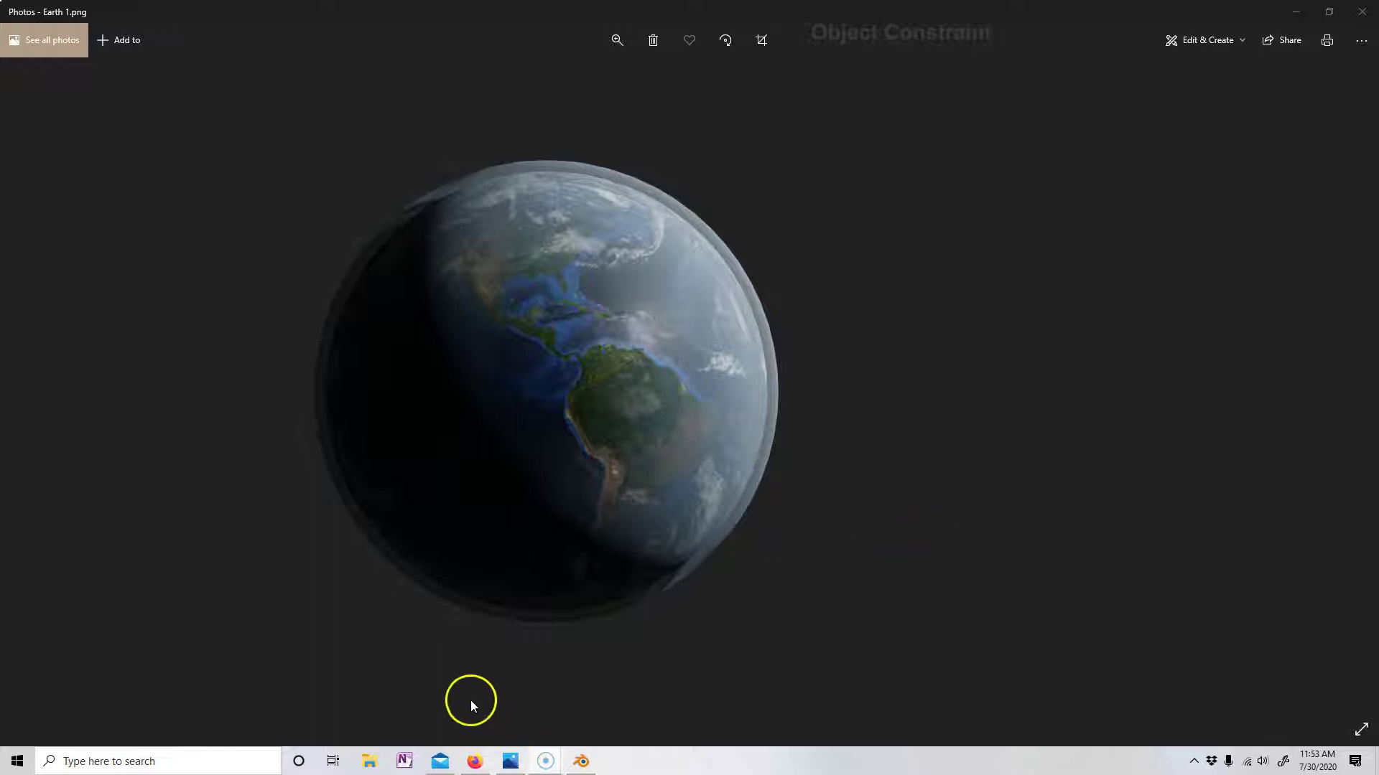
- Switch to the browser and review the Earth texture map links on the Blender Guru "How to Make Earth (Cycles)" page
click(478, 761)
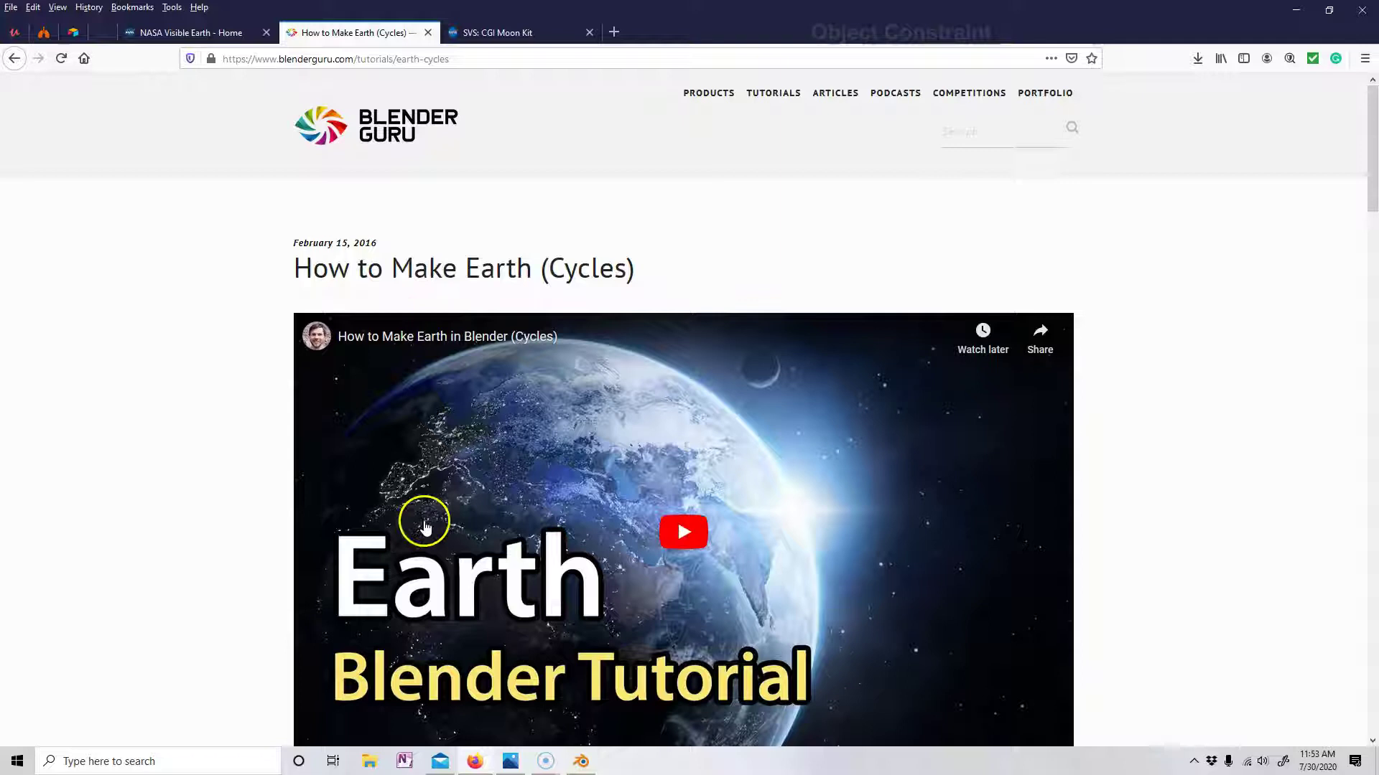
scroll(422, 531, down, 10)
scroll(422, 558, down, 4)
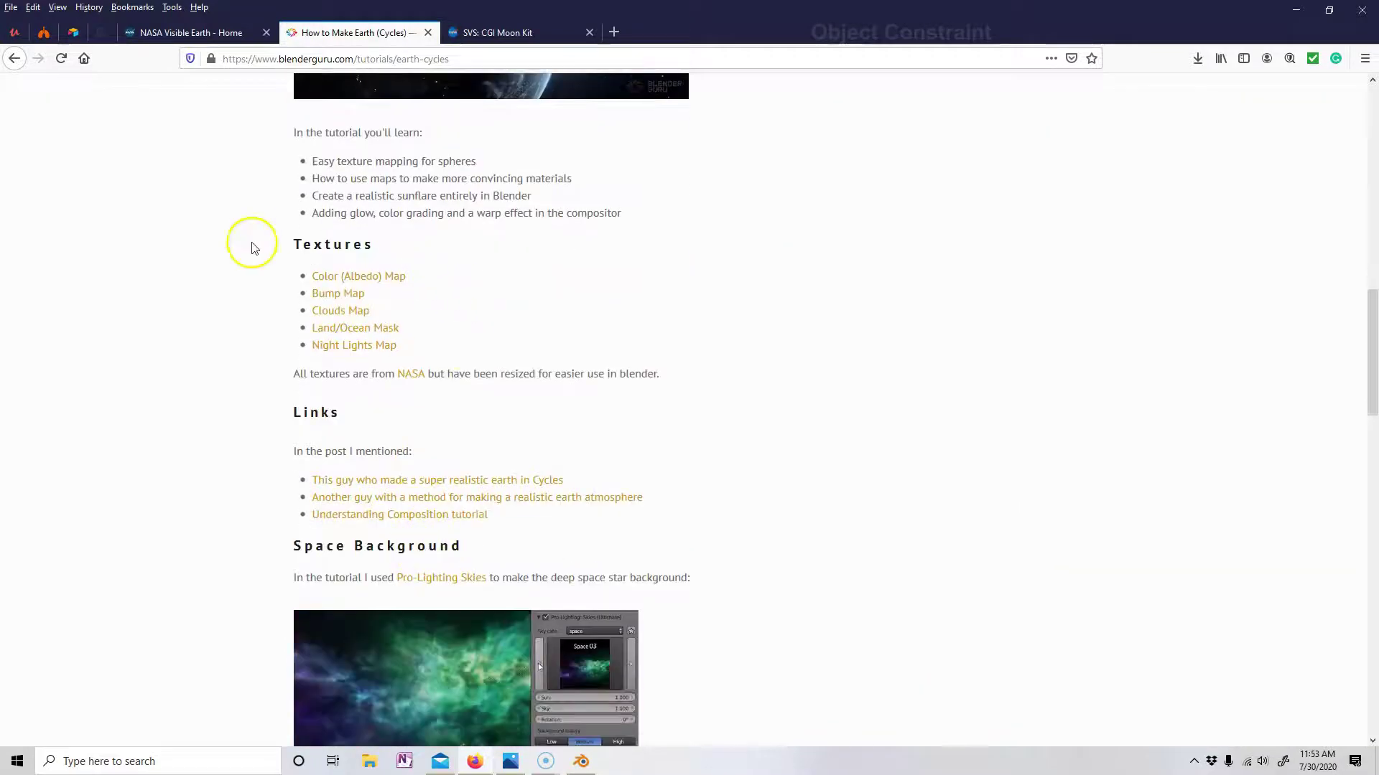
click(391, 275)
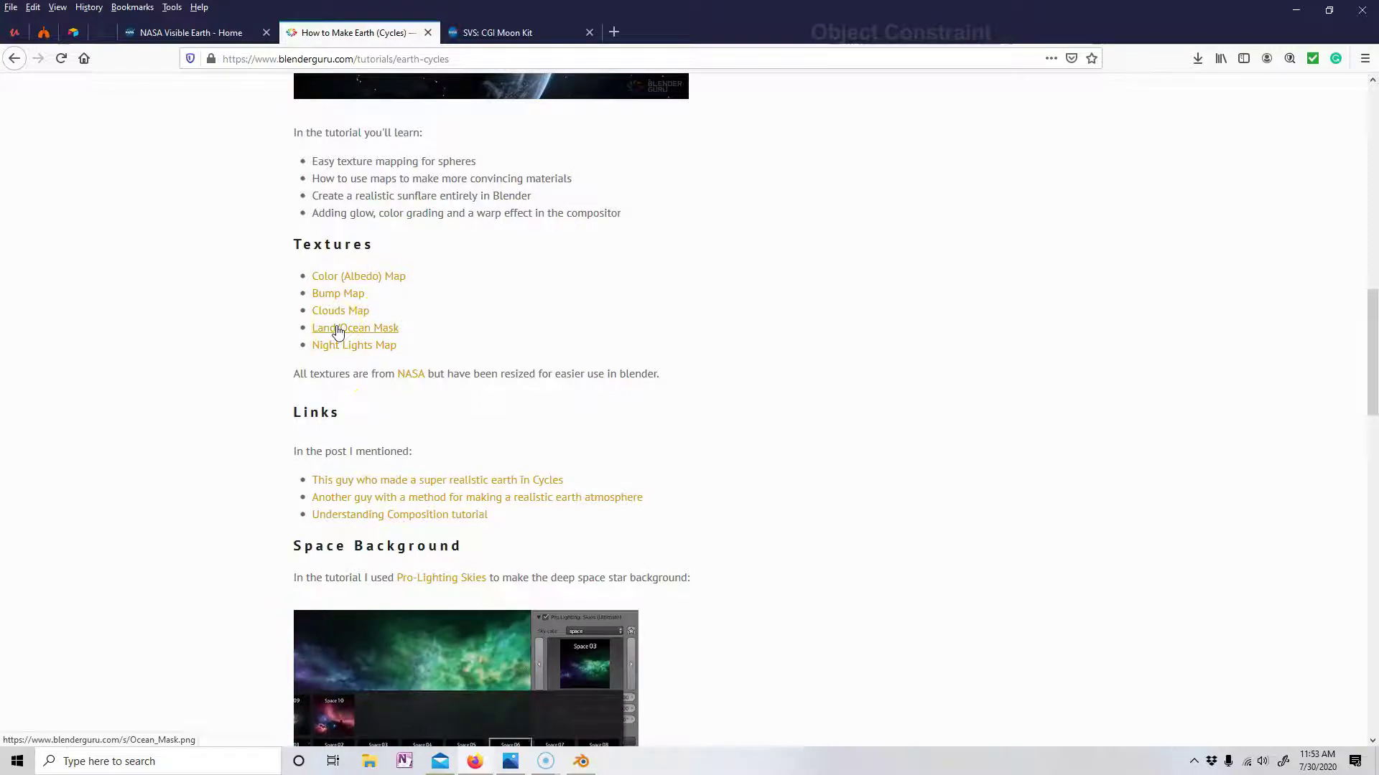
click(323, 277)
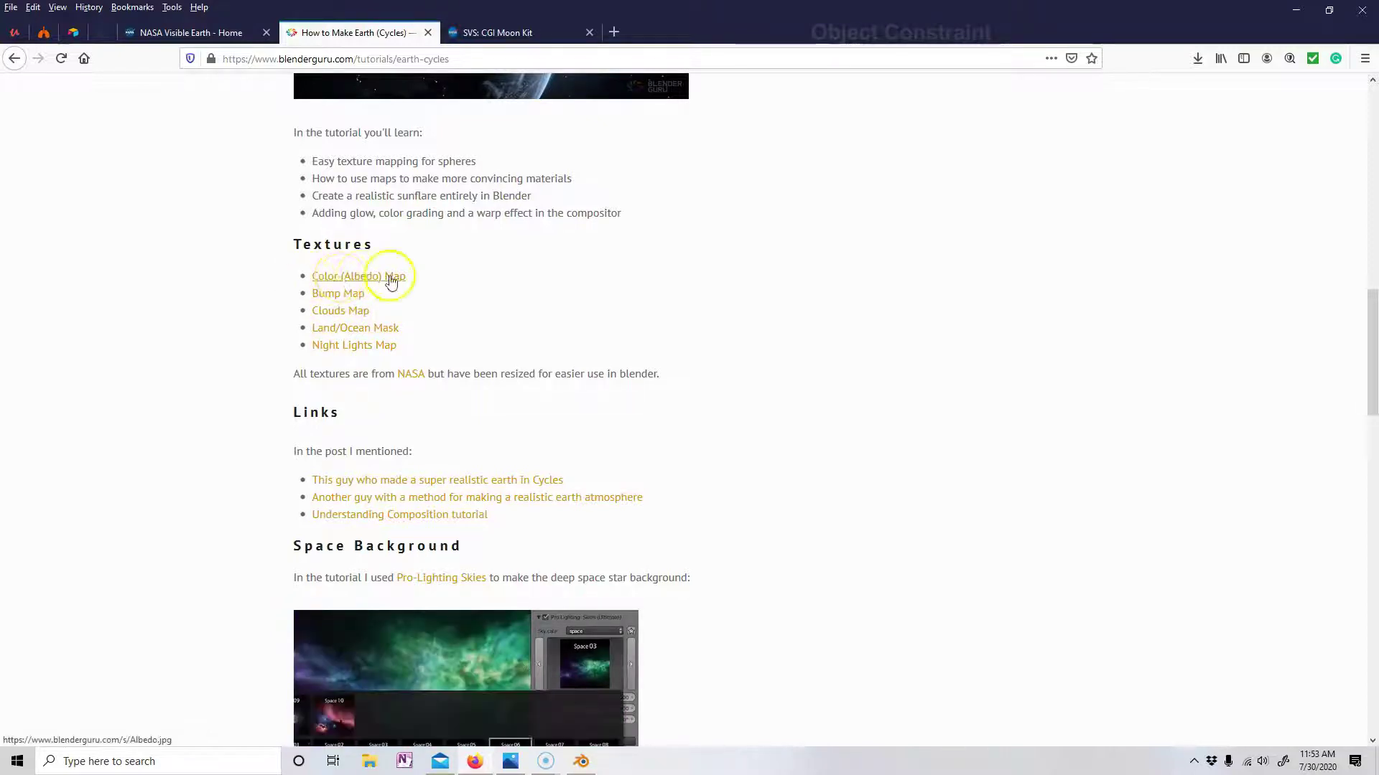
click(343, 296)
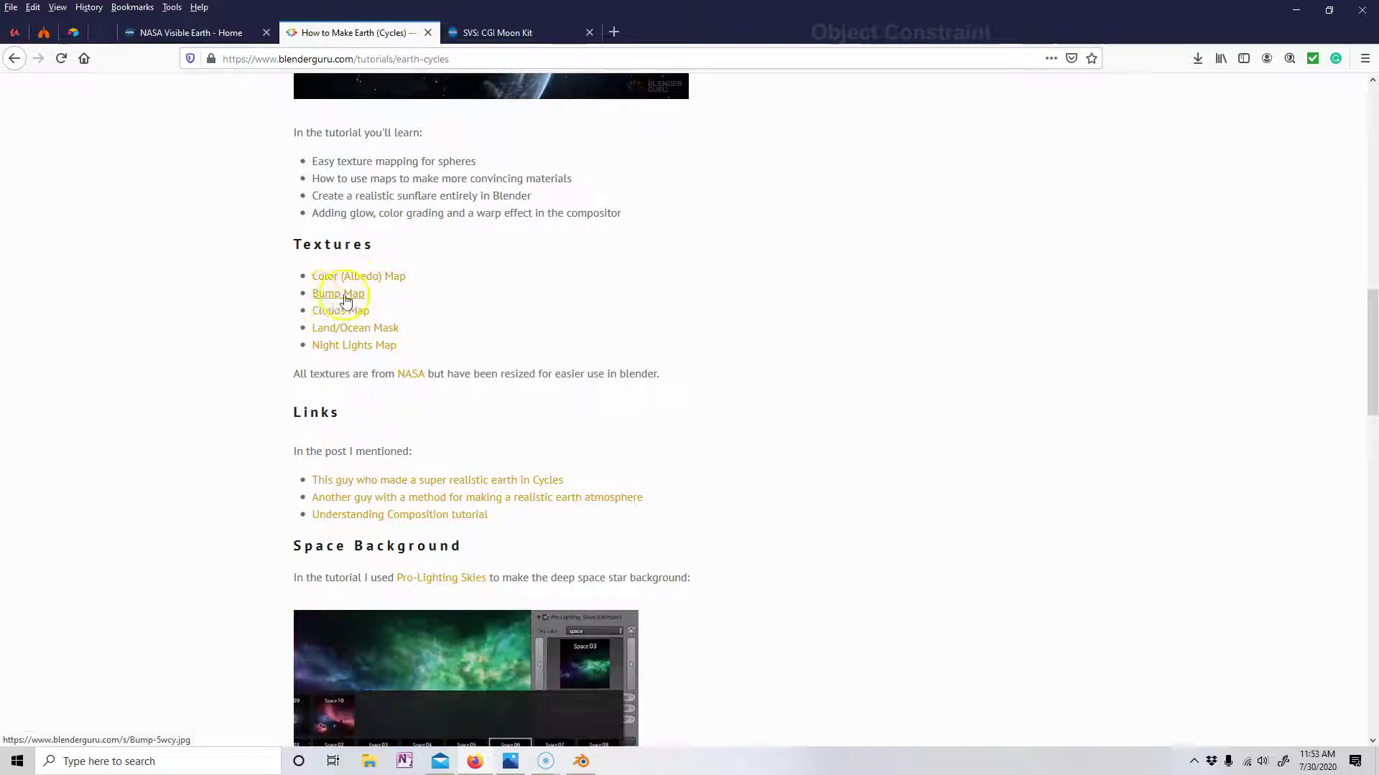
click(334, 314)
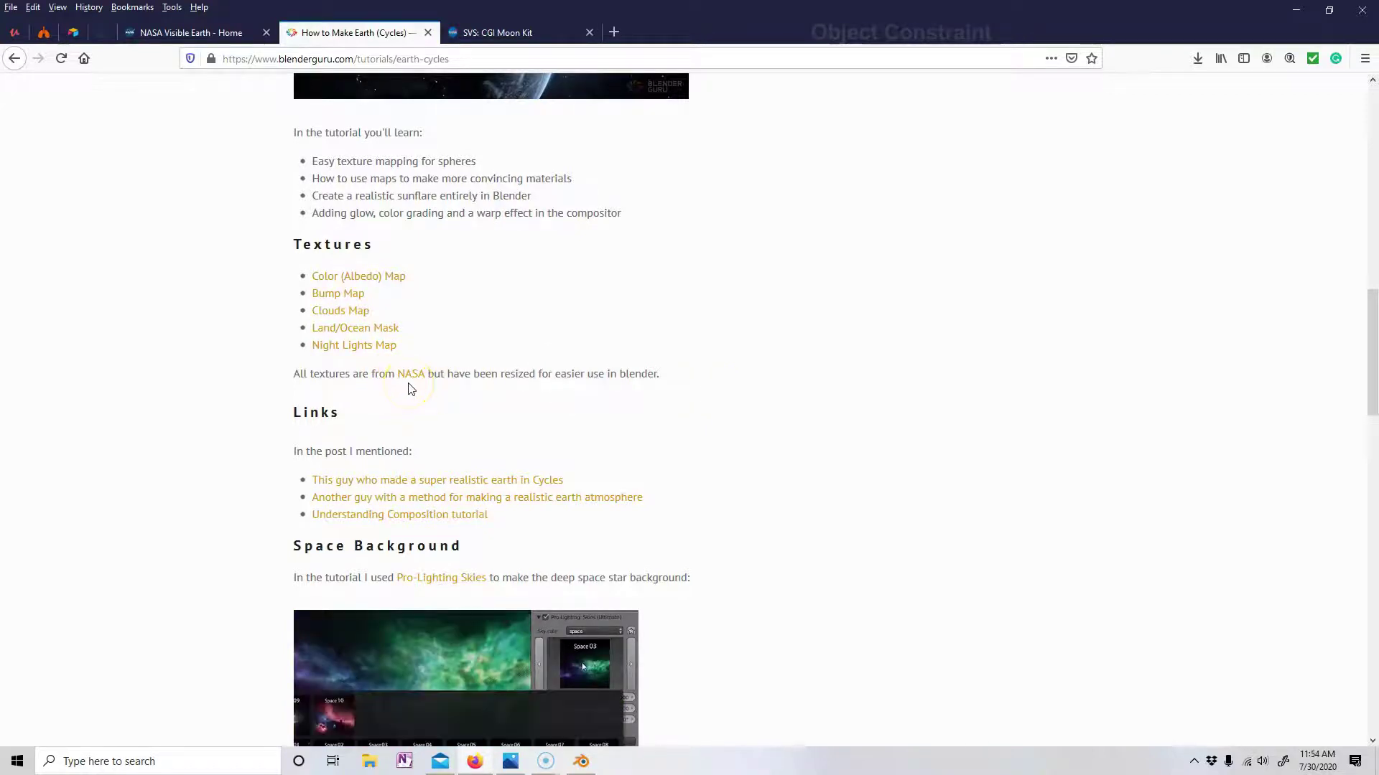
- Examine the topography, bathymetry and monthly map images on the first page of NASA Visible Earth's Blue Marble collection
click(197, 31)
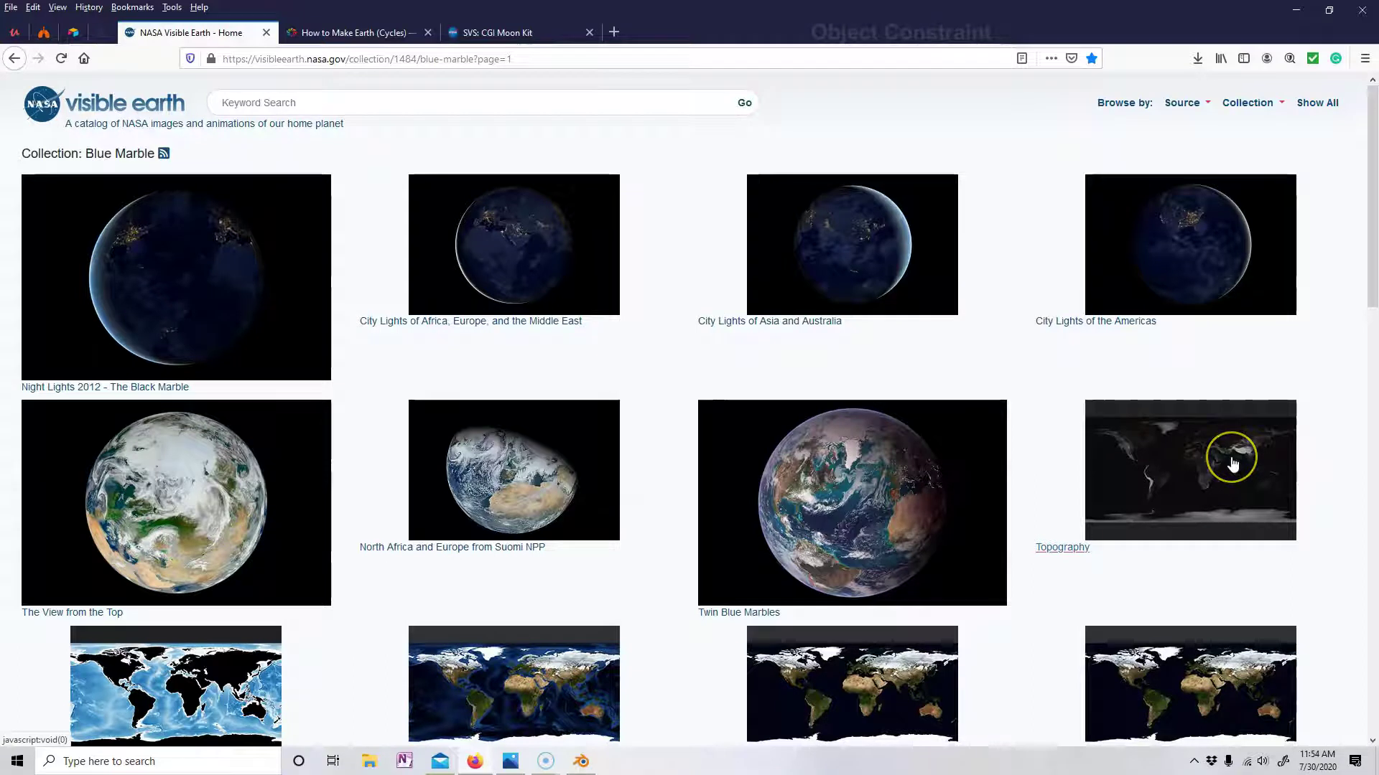
click(1195, 463)
click(364, 500)
scroll(366, 503, down, 1)
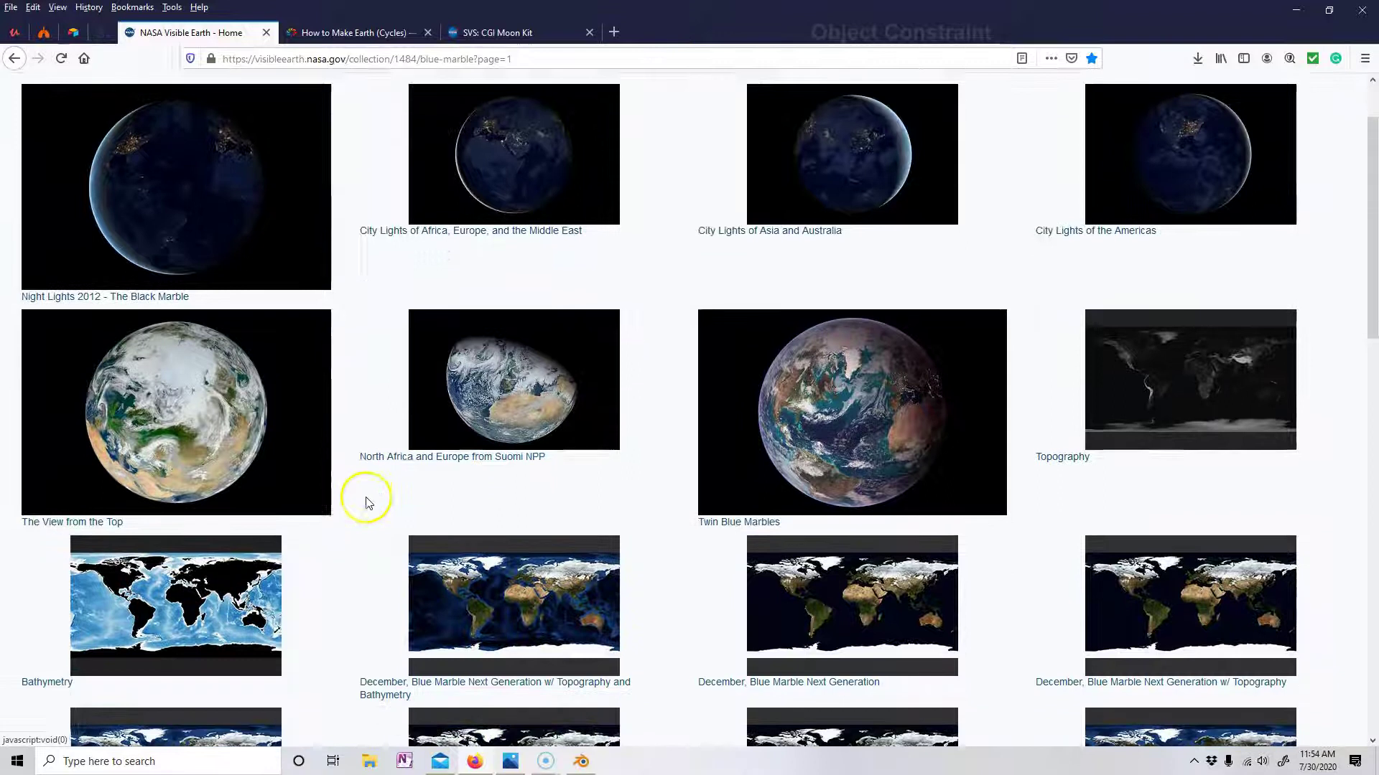
scroll(366, 501, down, 2)
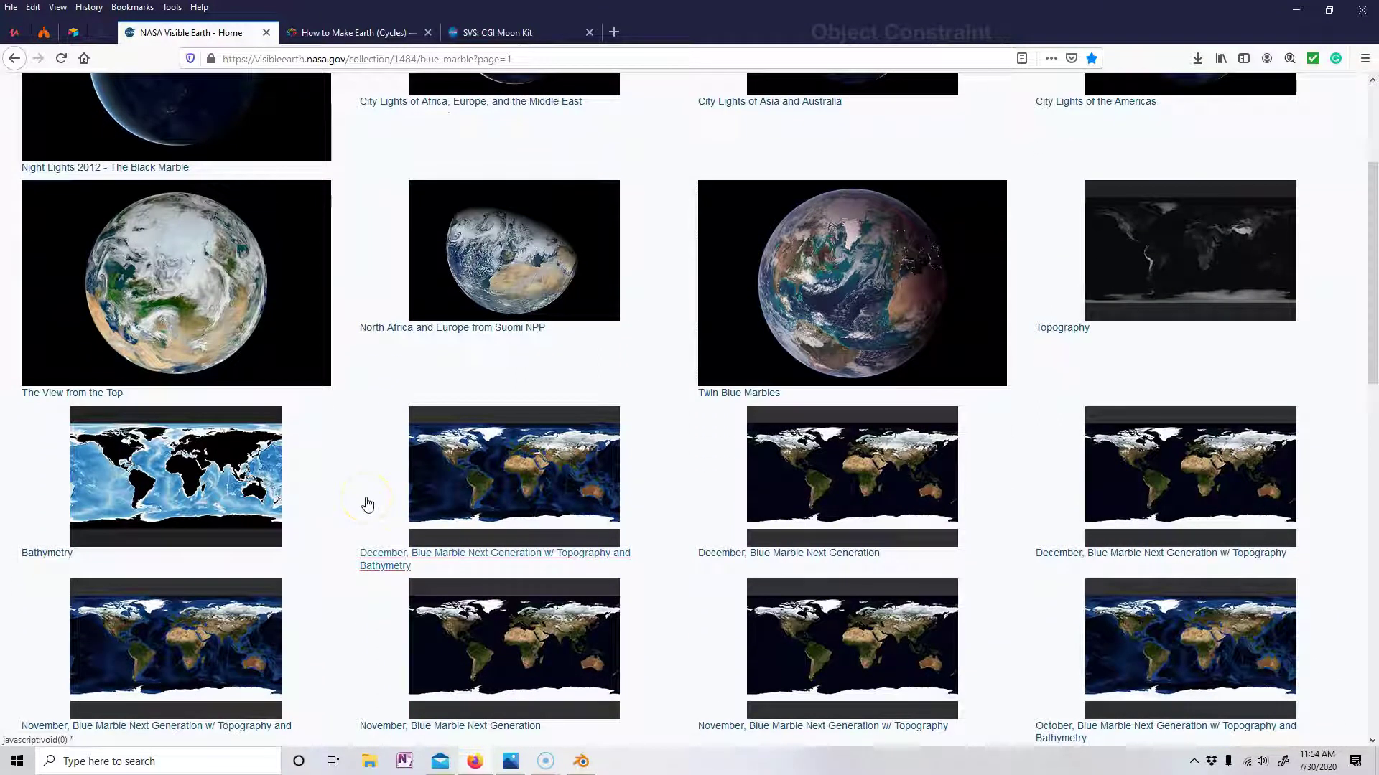
click(1143, 305)
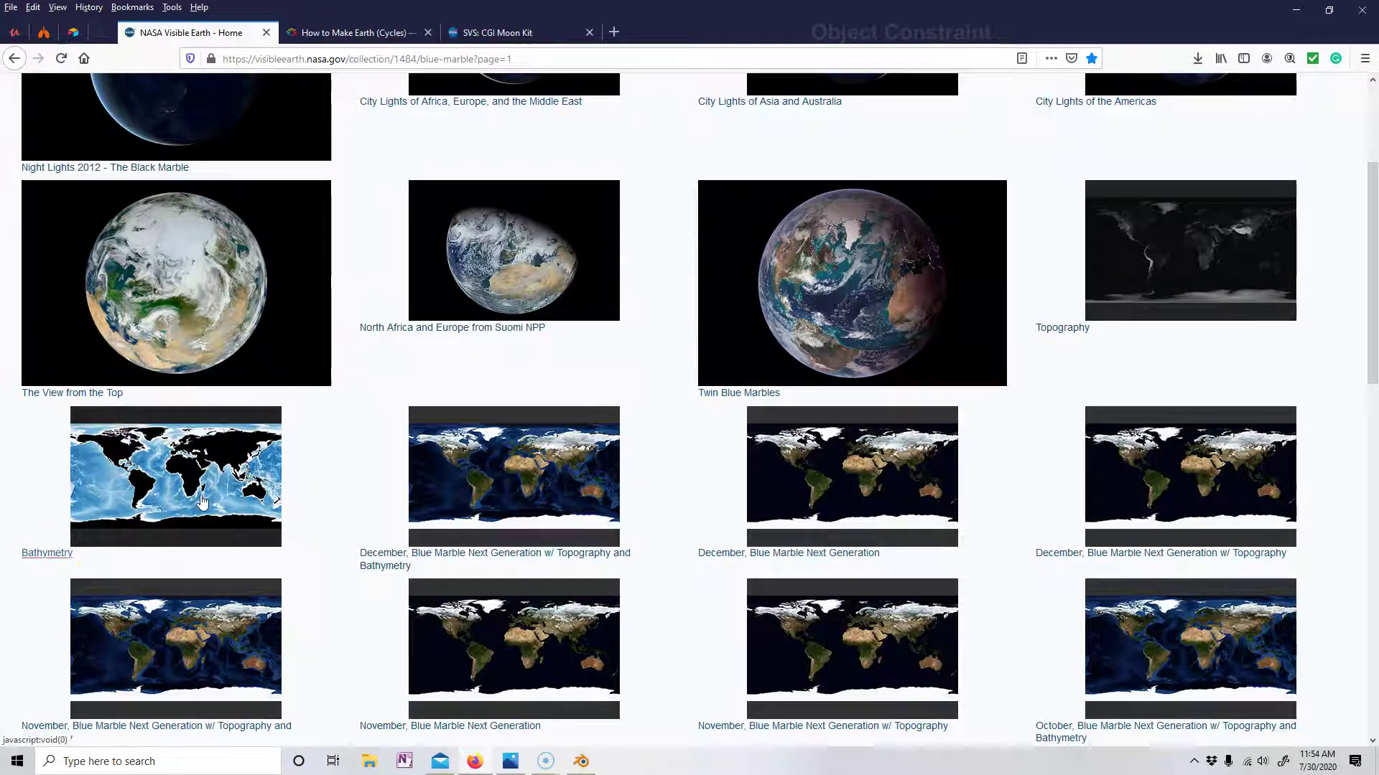
scroll(344, 456, down, 3)
scroll(344, 458, down, 4)
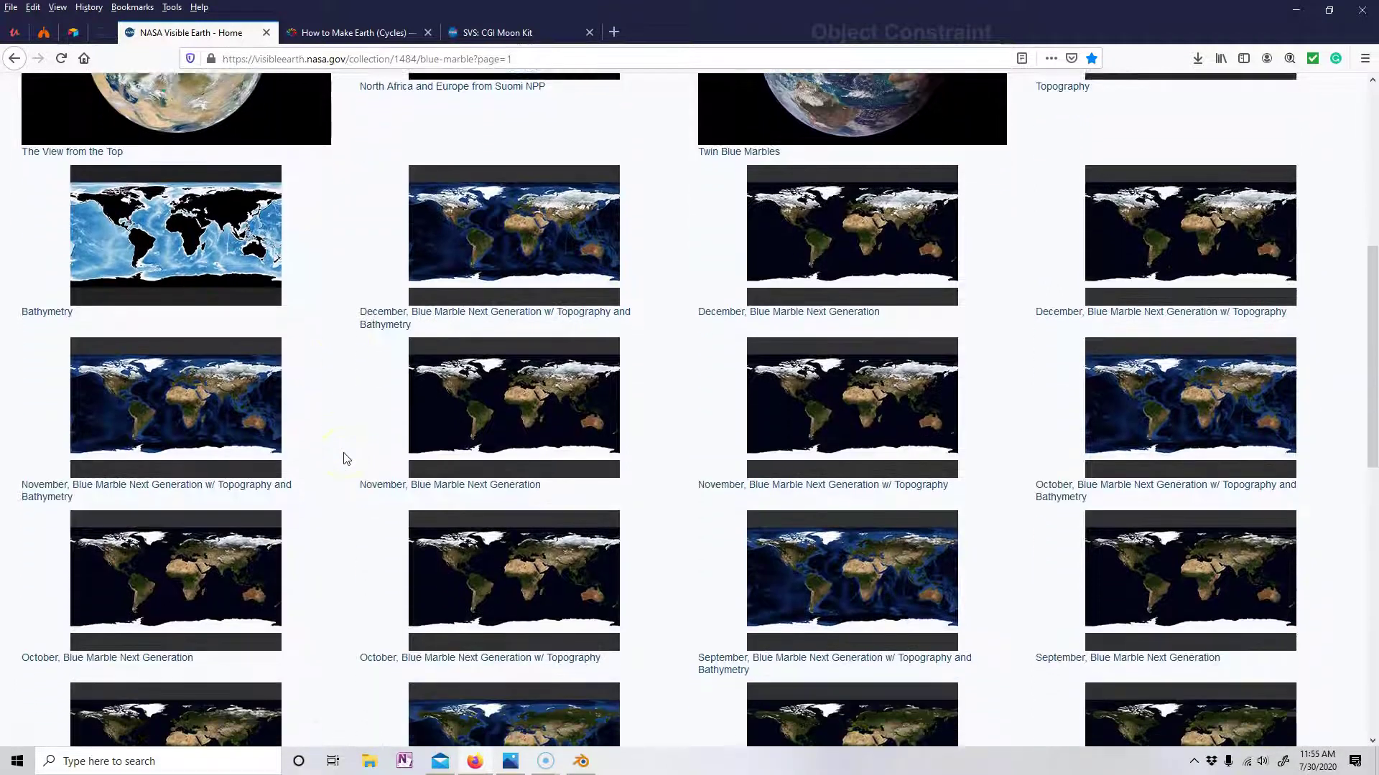
scroll(344, 458, down, 5)
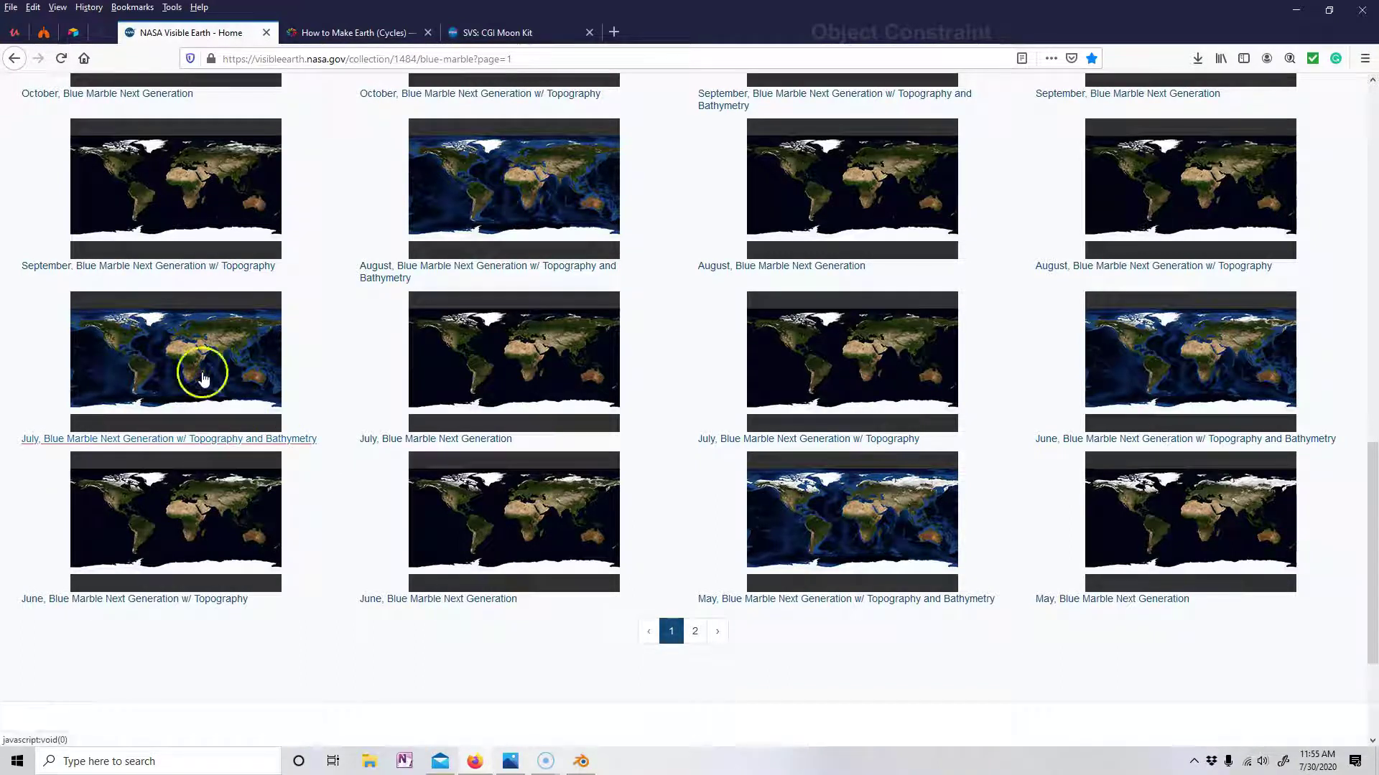
- Go to page 2 of the Blue Marble collection and examine the cloud and city lights images
click(695, 633)
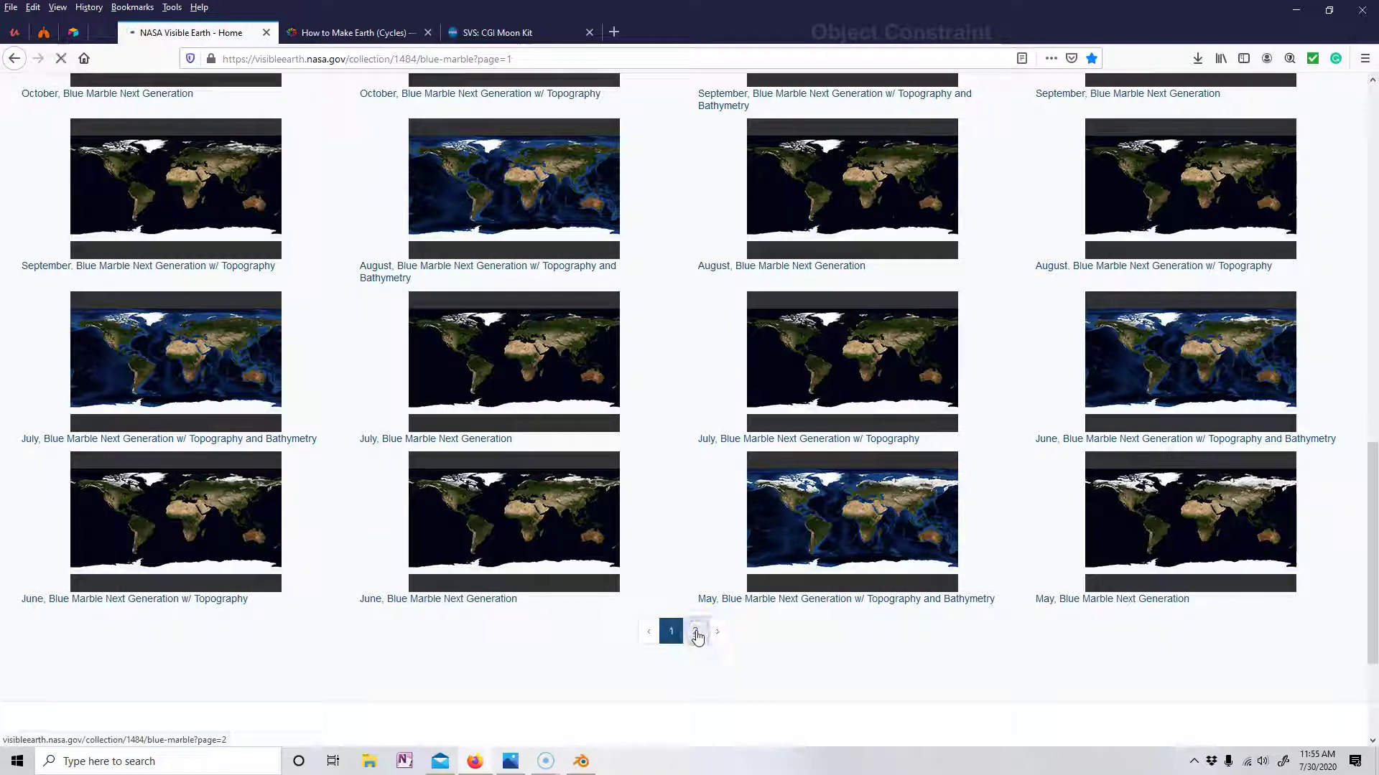
scroll(698, 636, down, 3)
scroll(700, 637, down, 2)
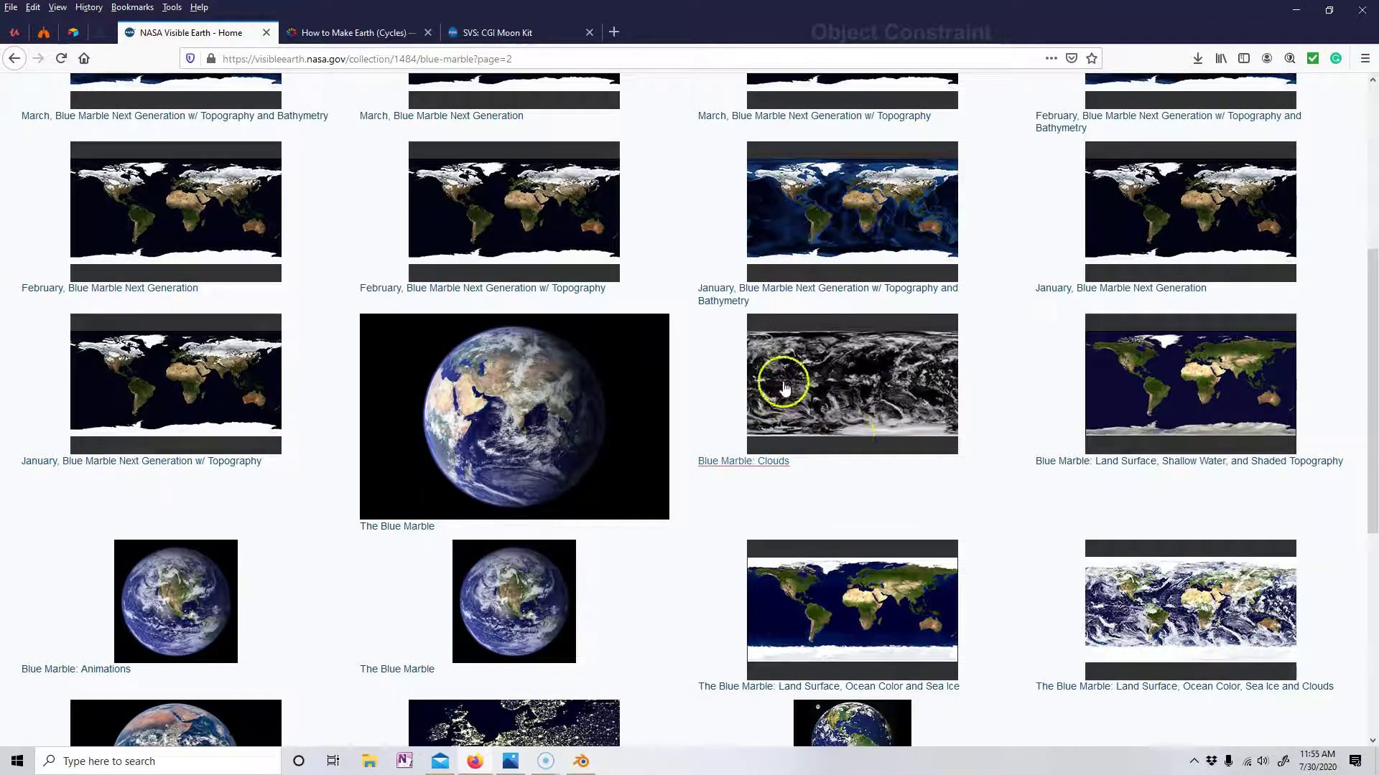
scroll(658, 613, down, 2)
scroll(658, 614, down, 3)
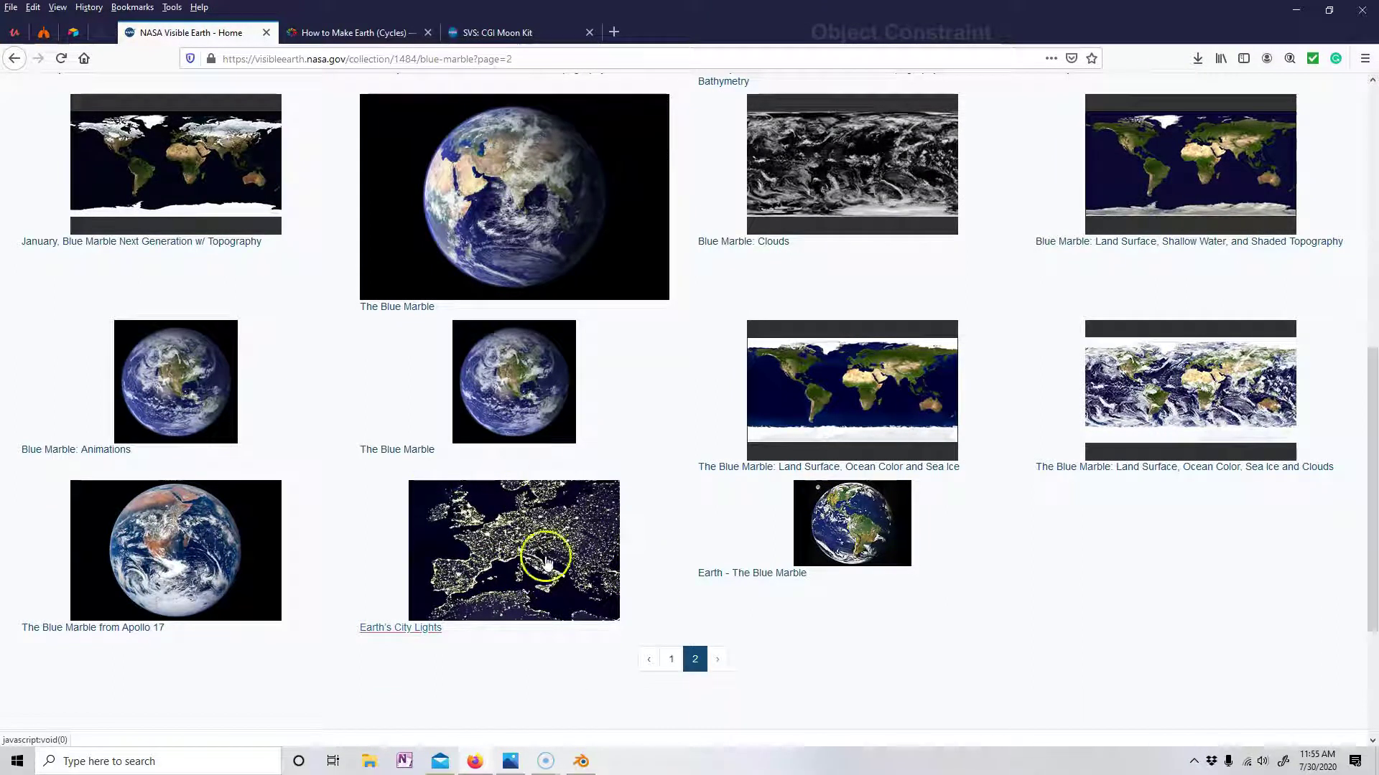
click(528, 535)
- Switch to Blender and start a new General file
click(583, 763)
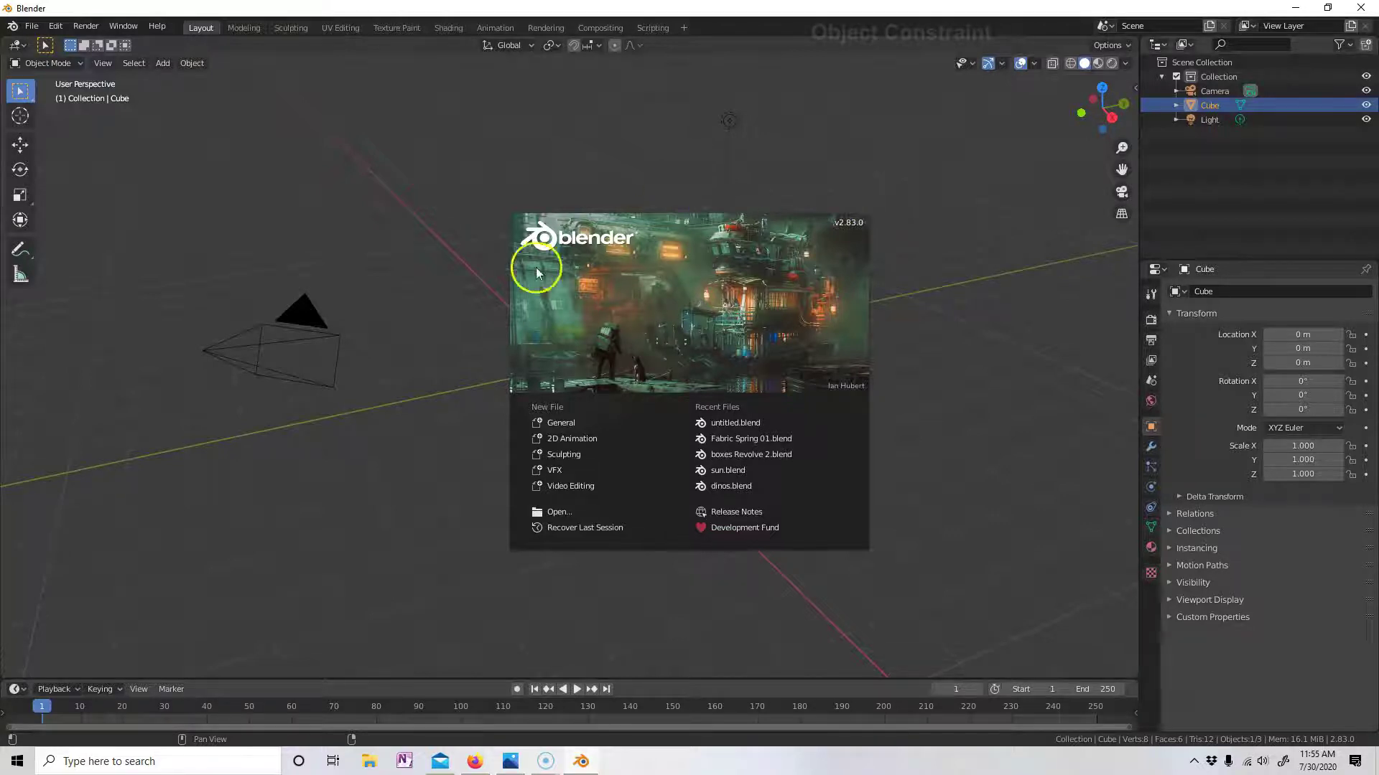
click(558, 425)
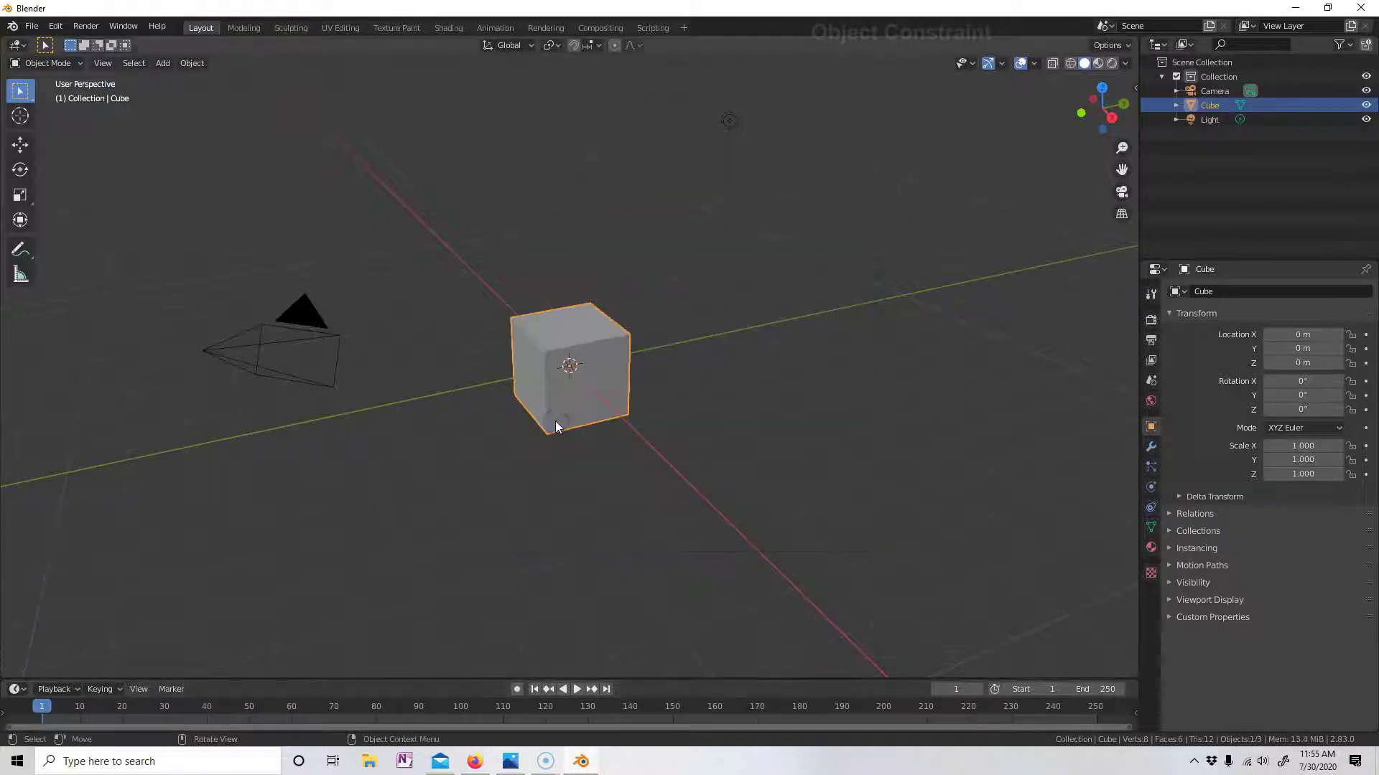
middle_drag(667, 516, 635, 497)
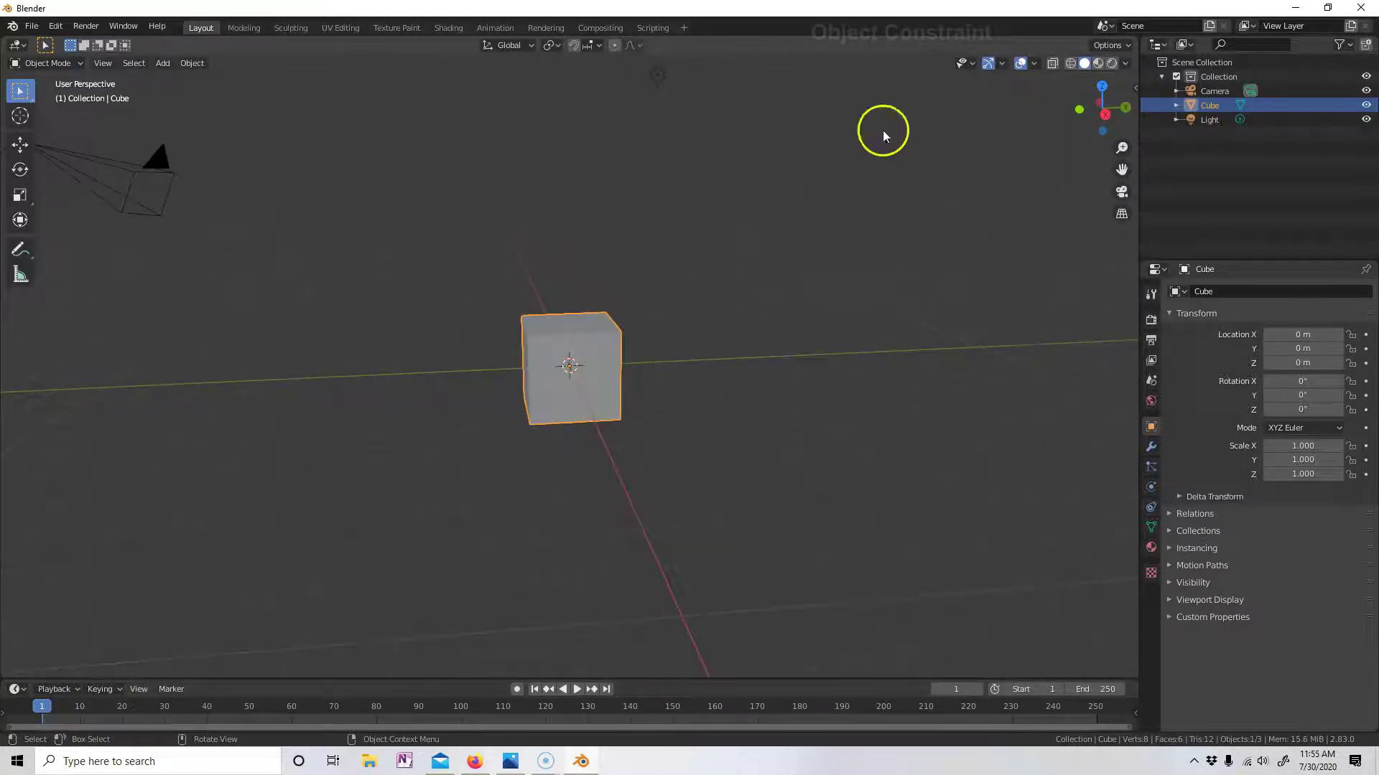
- Enable Screencast Keys for the 3D viewport, return the sidebar to its Item settings and hide it
click(1135, 88)
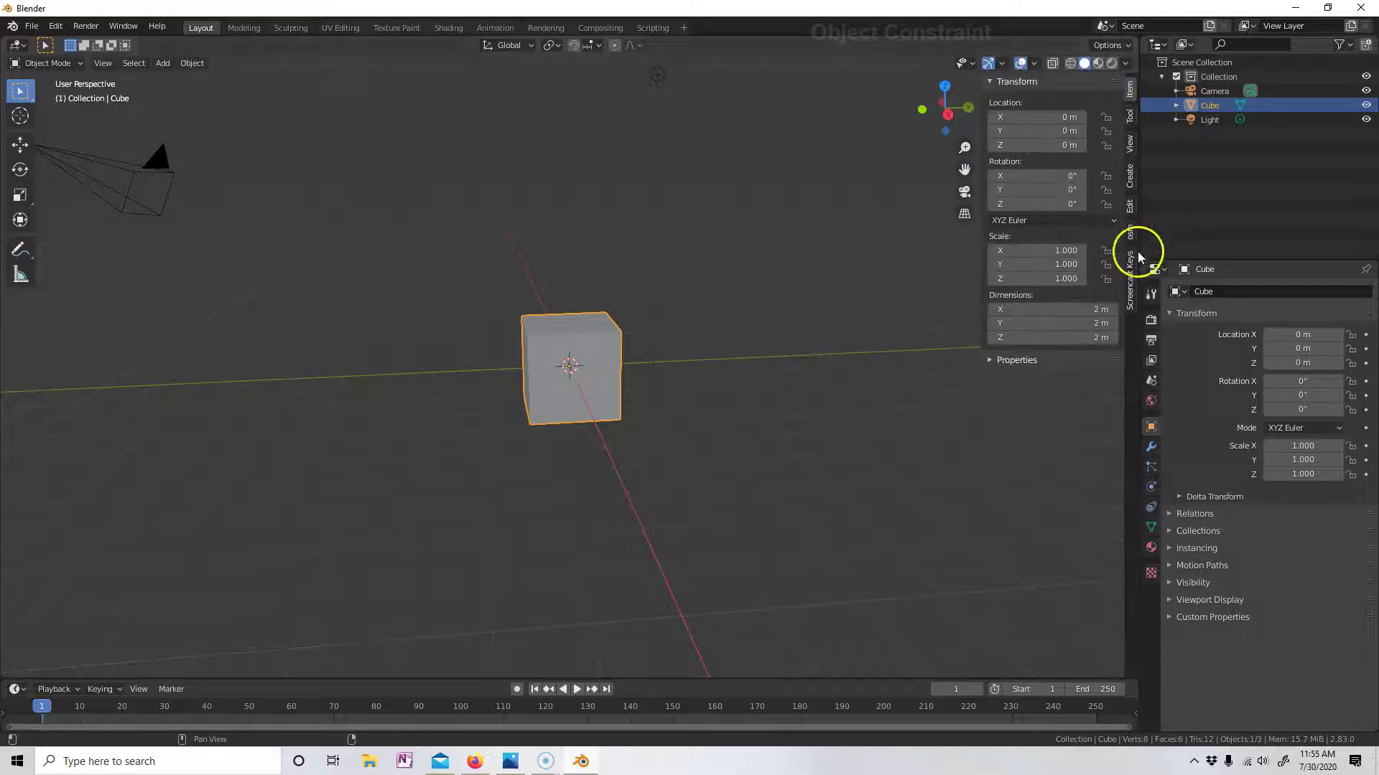
click(1131, 275)
click(1002, 82)
click(1130, 90)
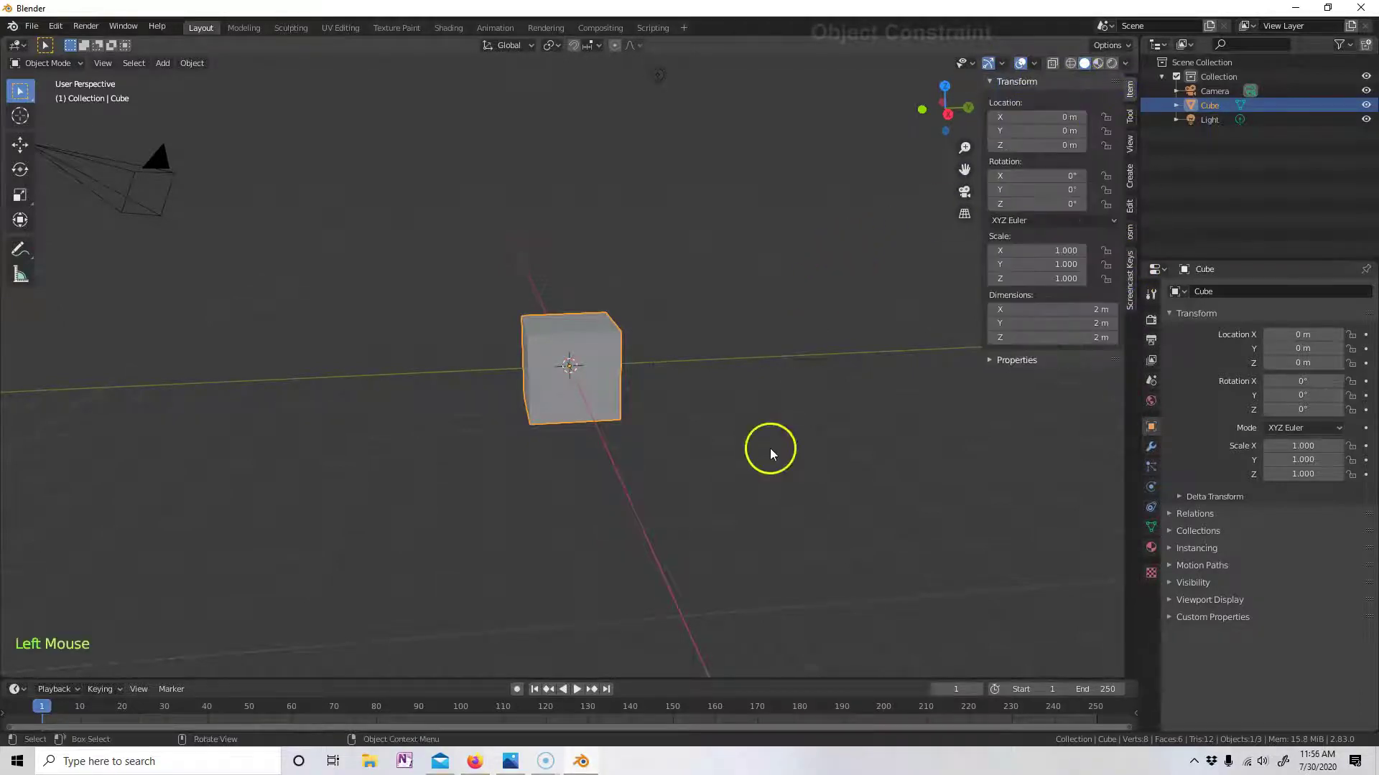
click(767, 470)
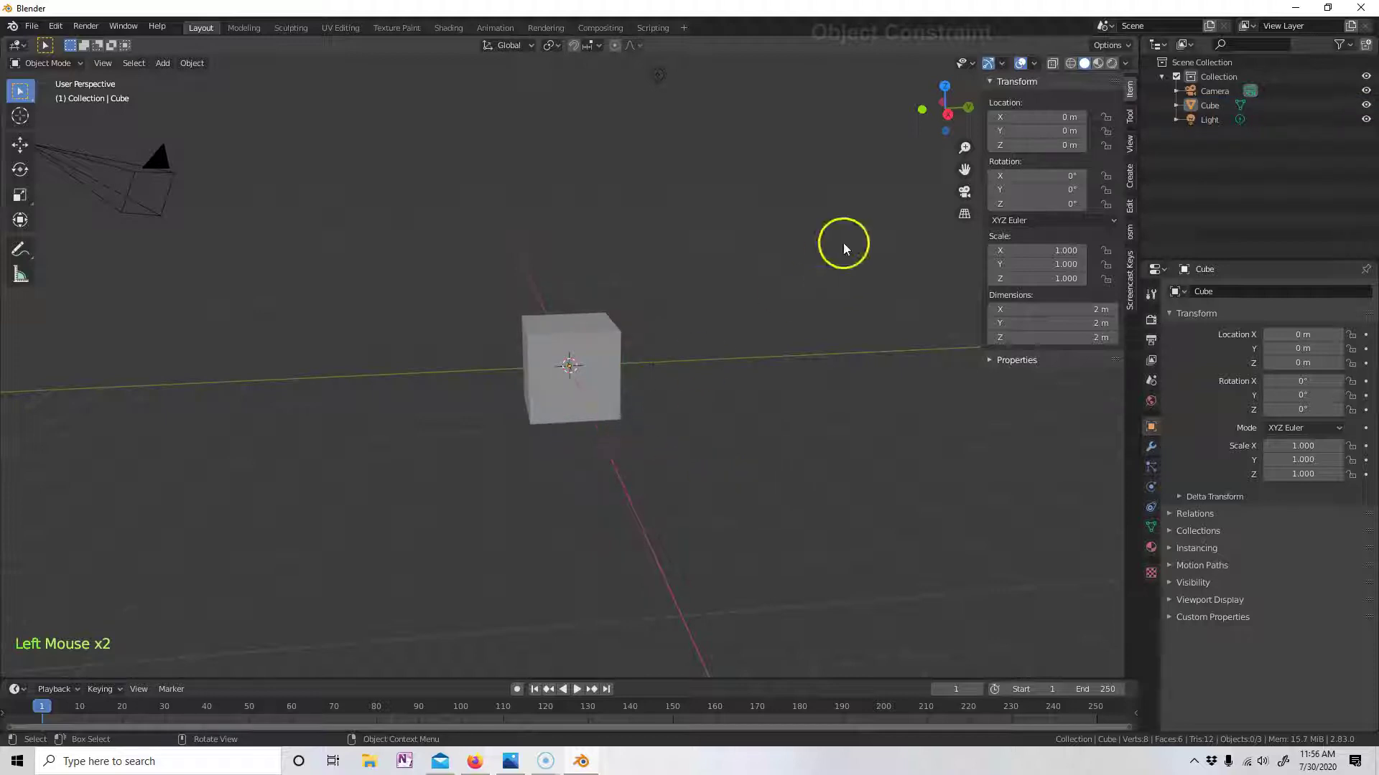
key(n)
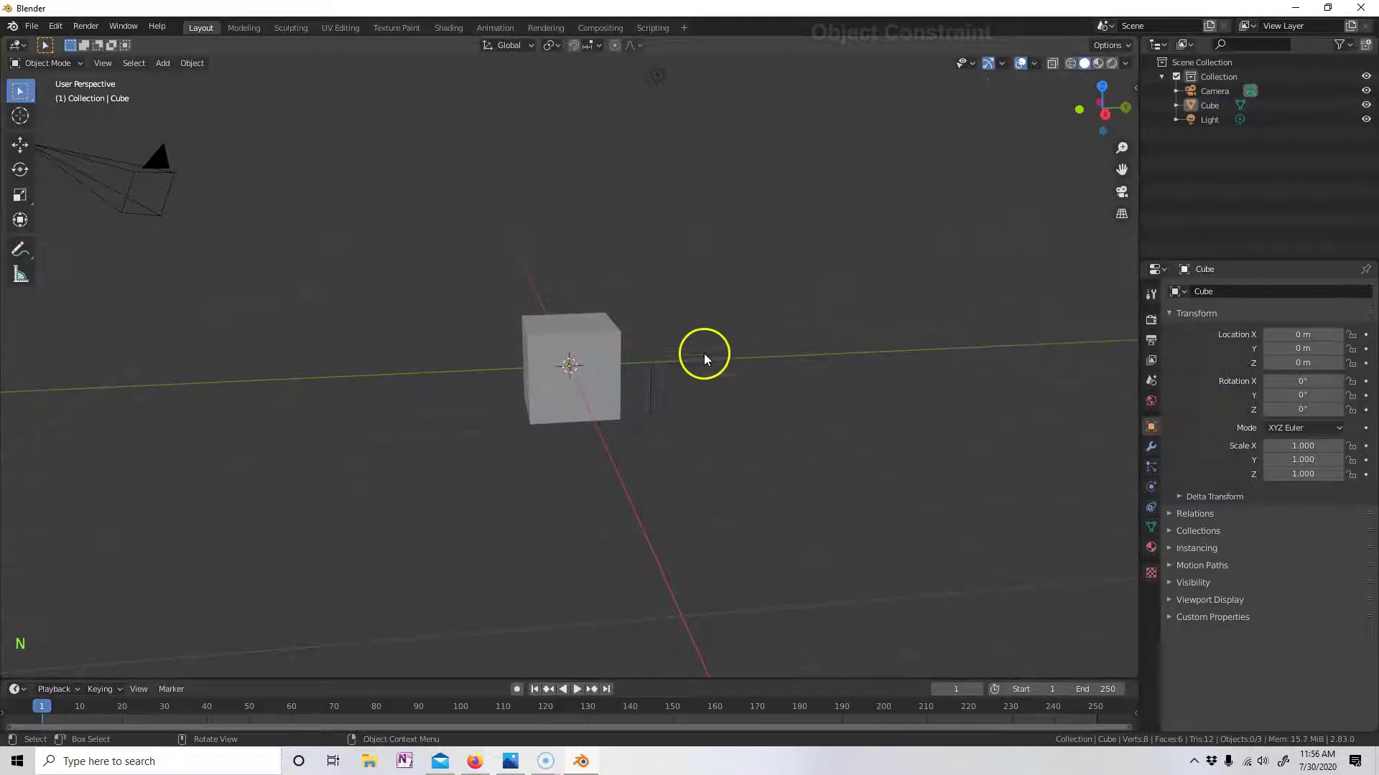
- Delete the default cube from the scene
click(611, 389)
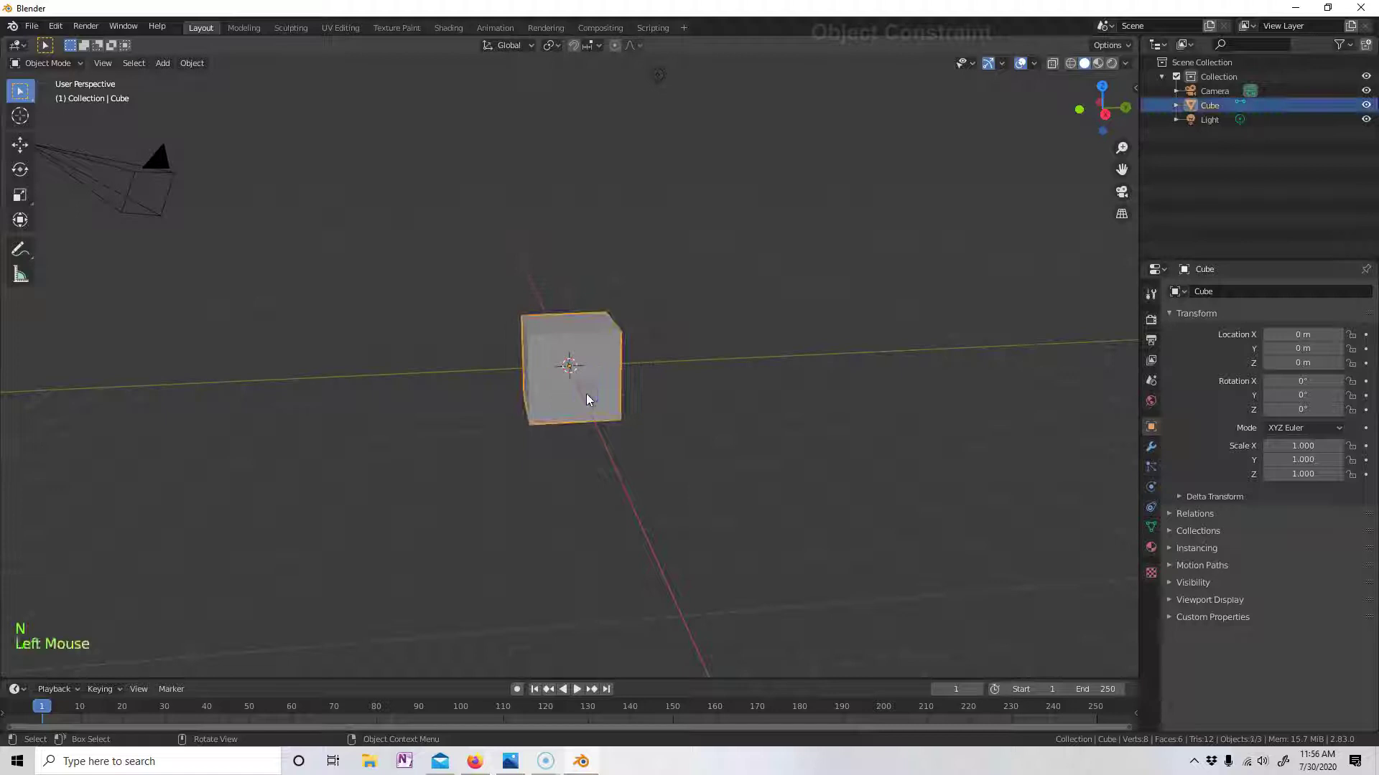
key(x)
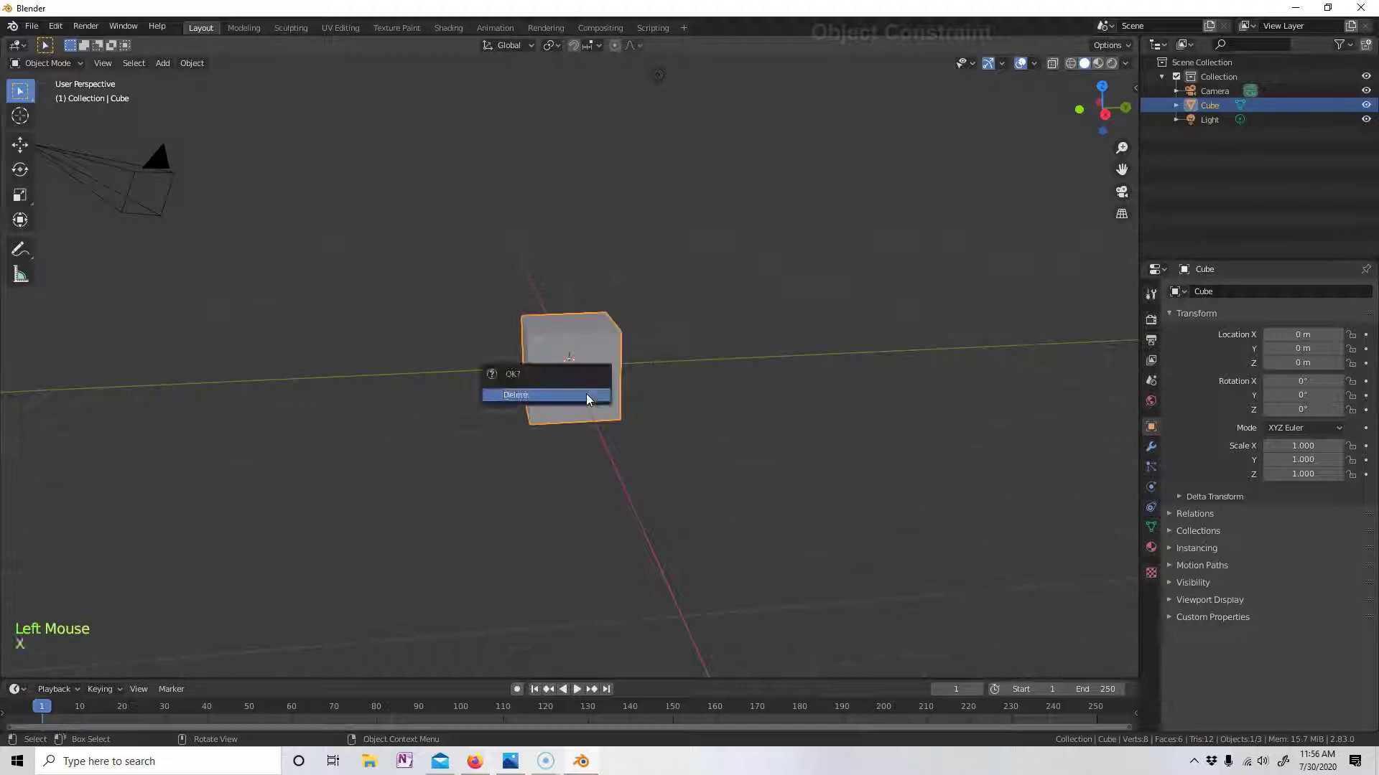
click(586, 393)
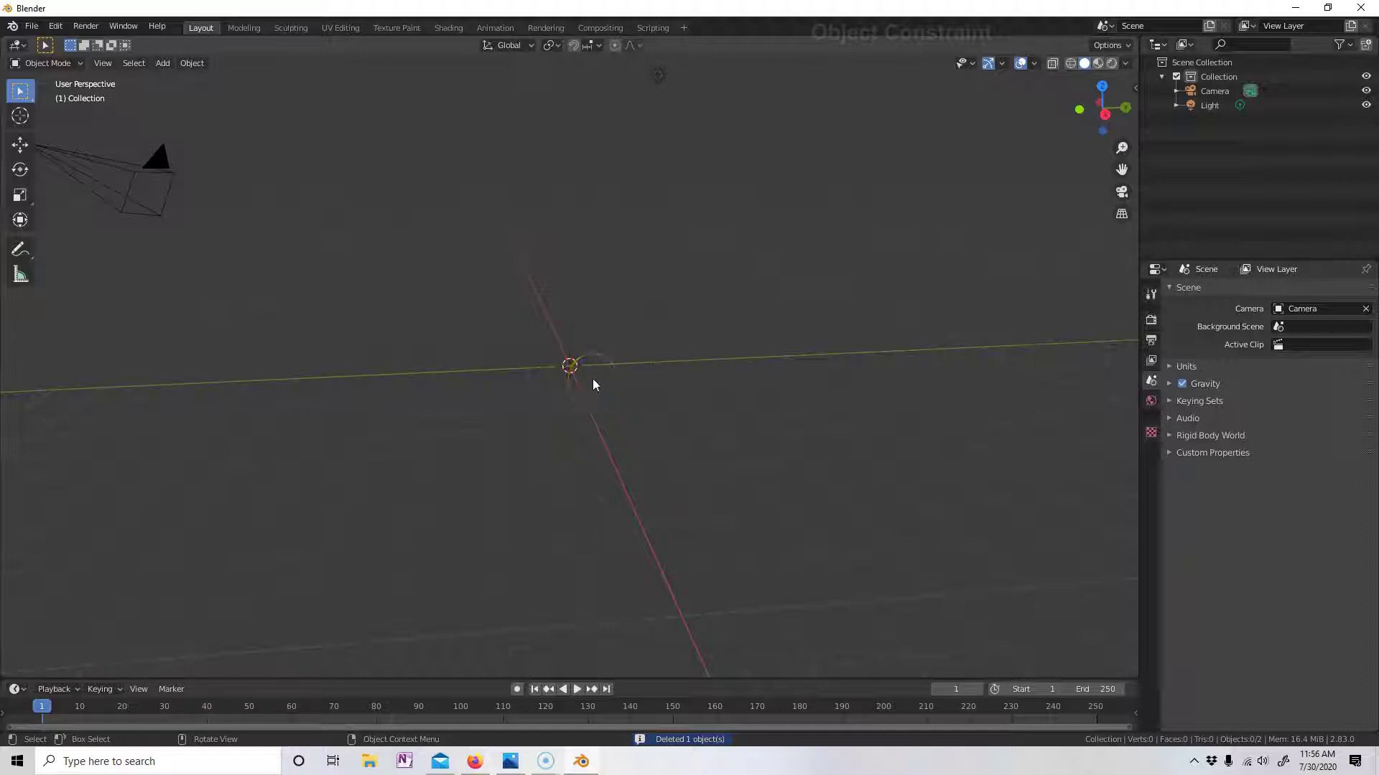
- Add a UV sphere mesh at the world origin
click(163, 64)
mouse_move(192, 84)
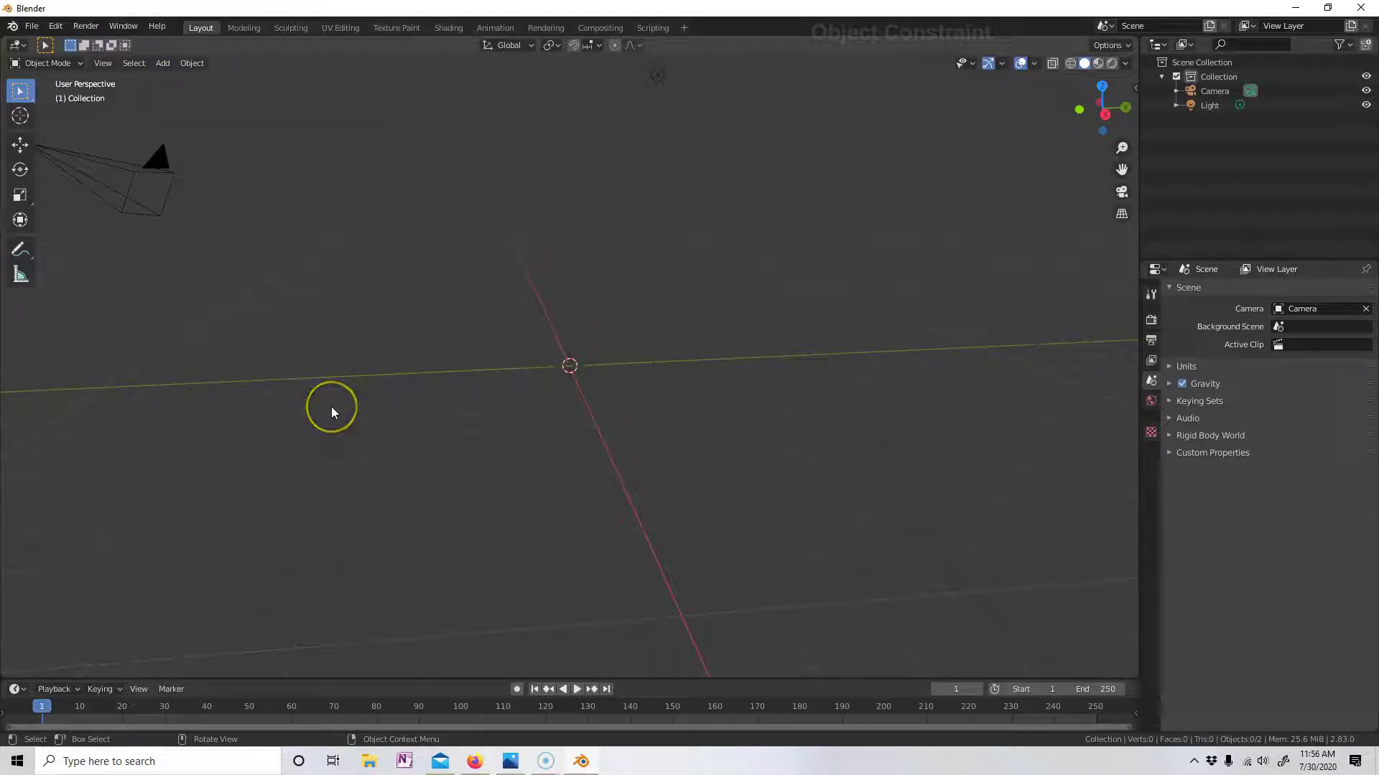
key(shift+a)
mouse_move(331, 407)
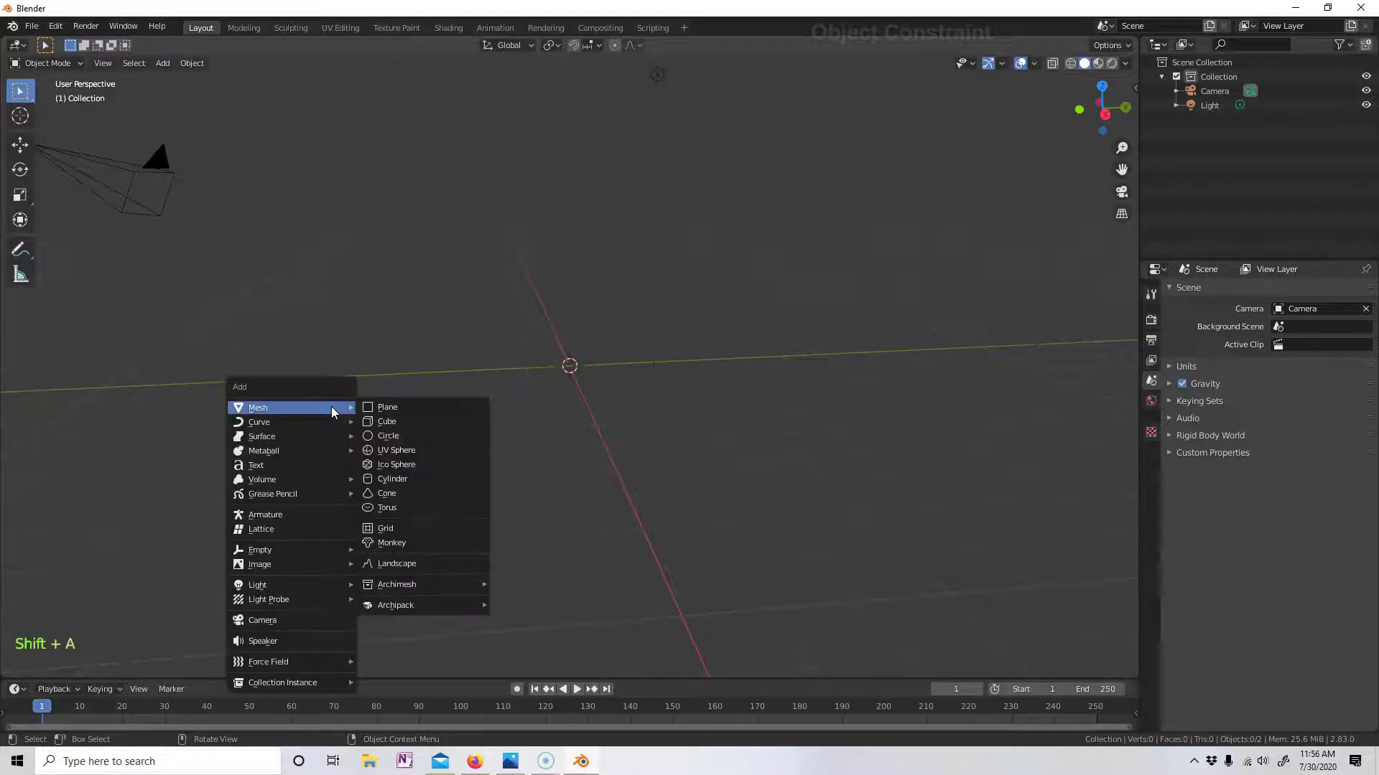
click(396, 452)
click(738, 415)
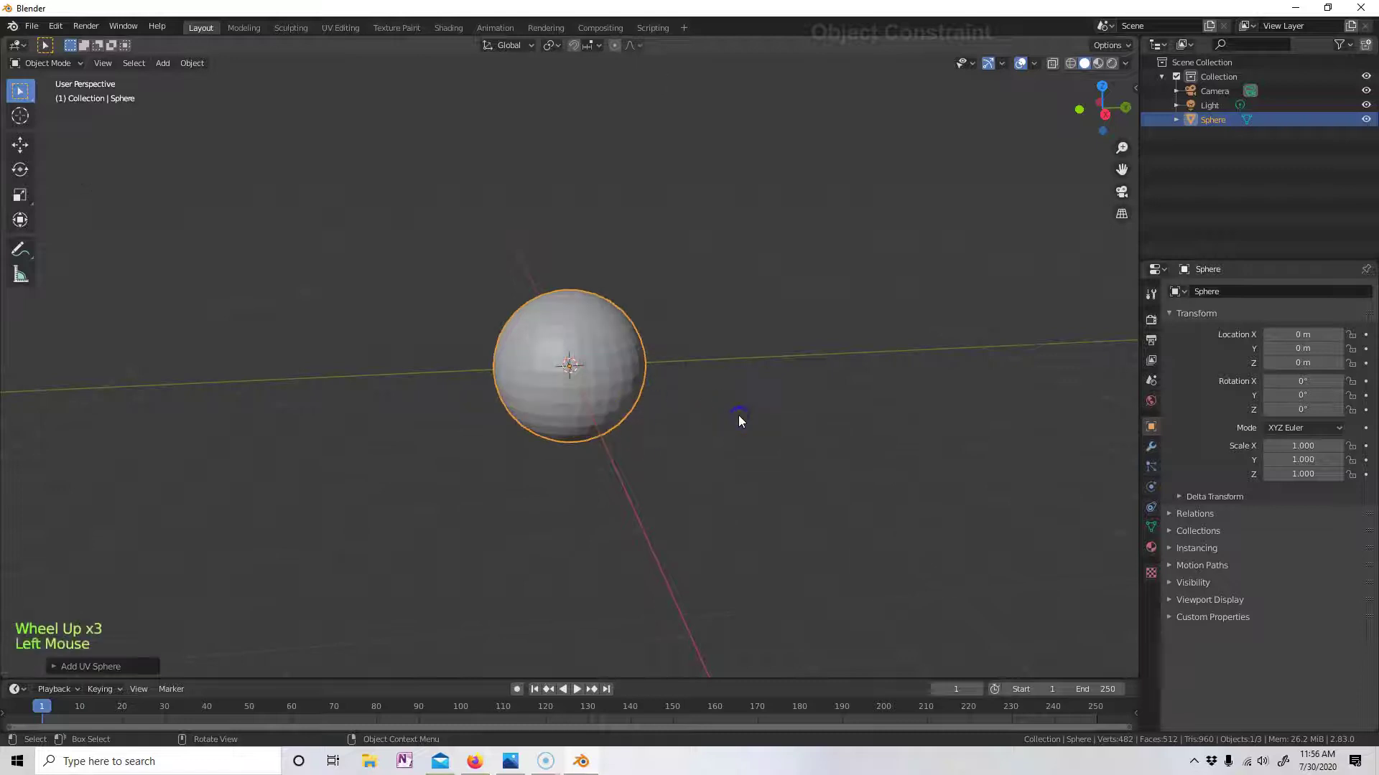
- Set the new UV sphere's creation options to 64 segments and 32 rings
middle_drag(740, 416, 544, 431)
click(579, 412)
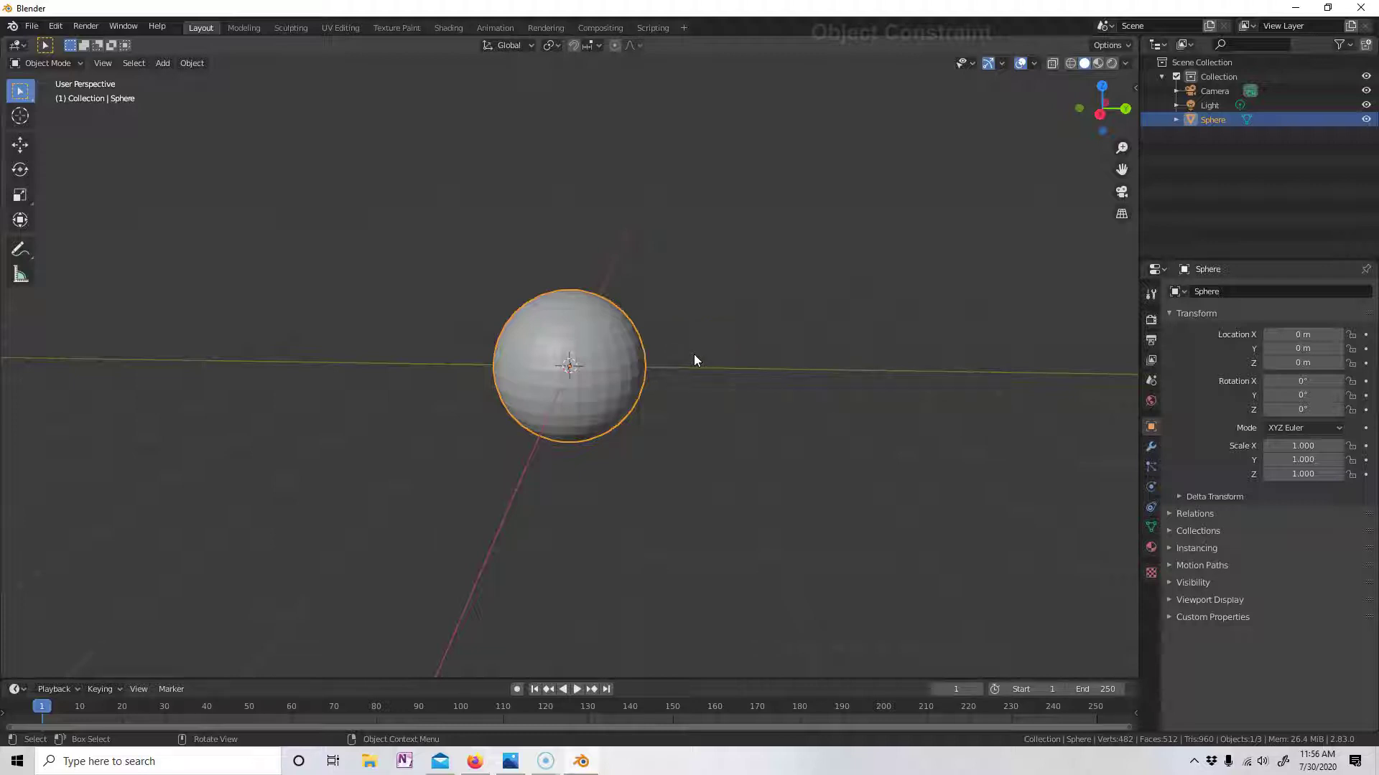
key(F9)
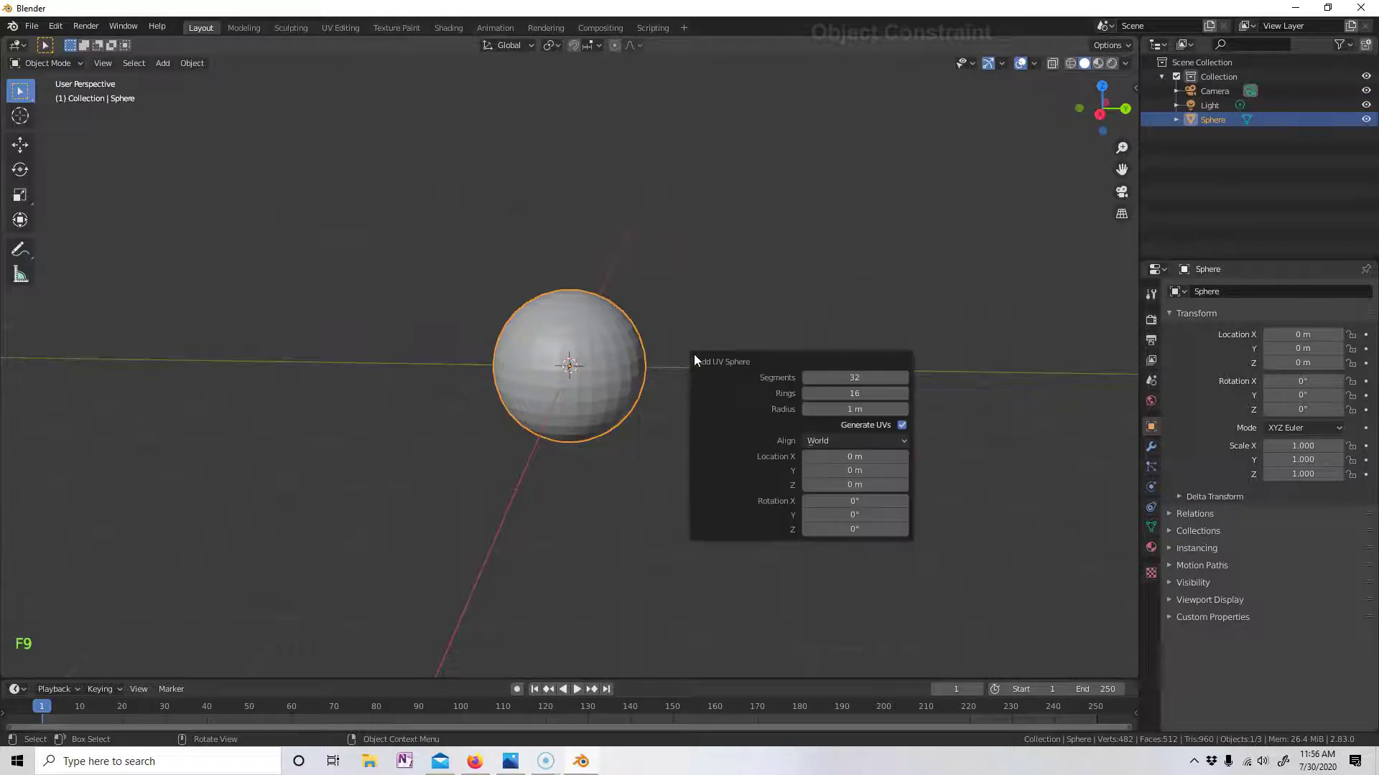
click(833, 380)
text(64)
key(Return)
click(853, 393)
text(3)
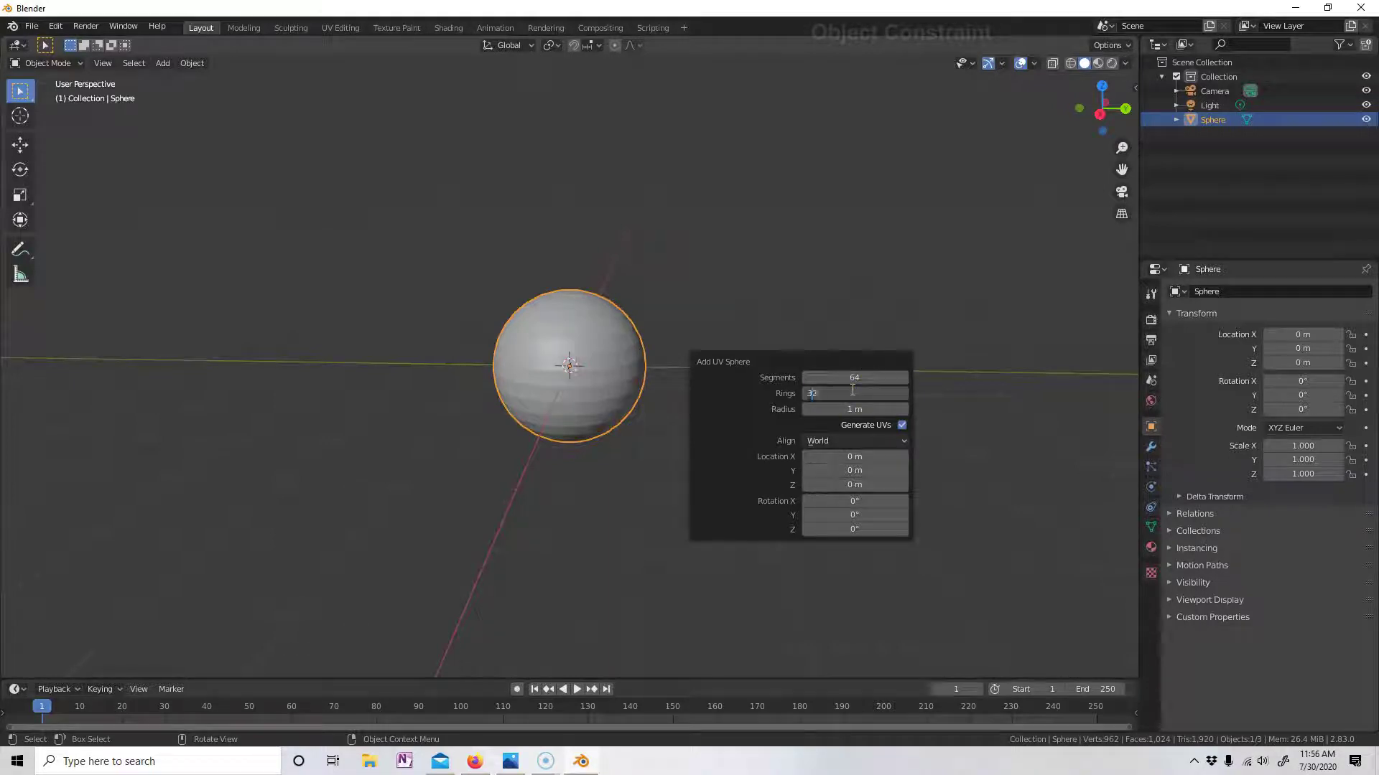
text(2)
key(Return)
click(847, 282)
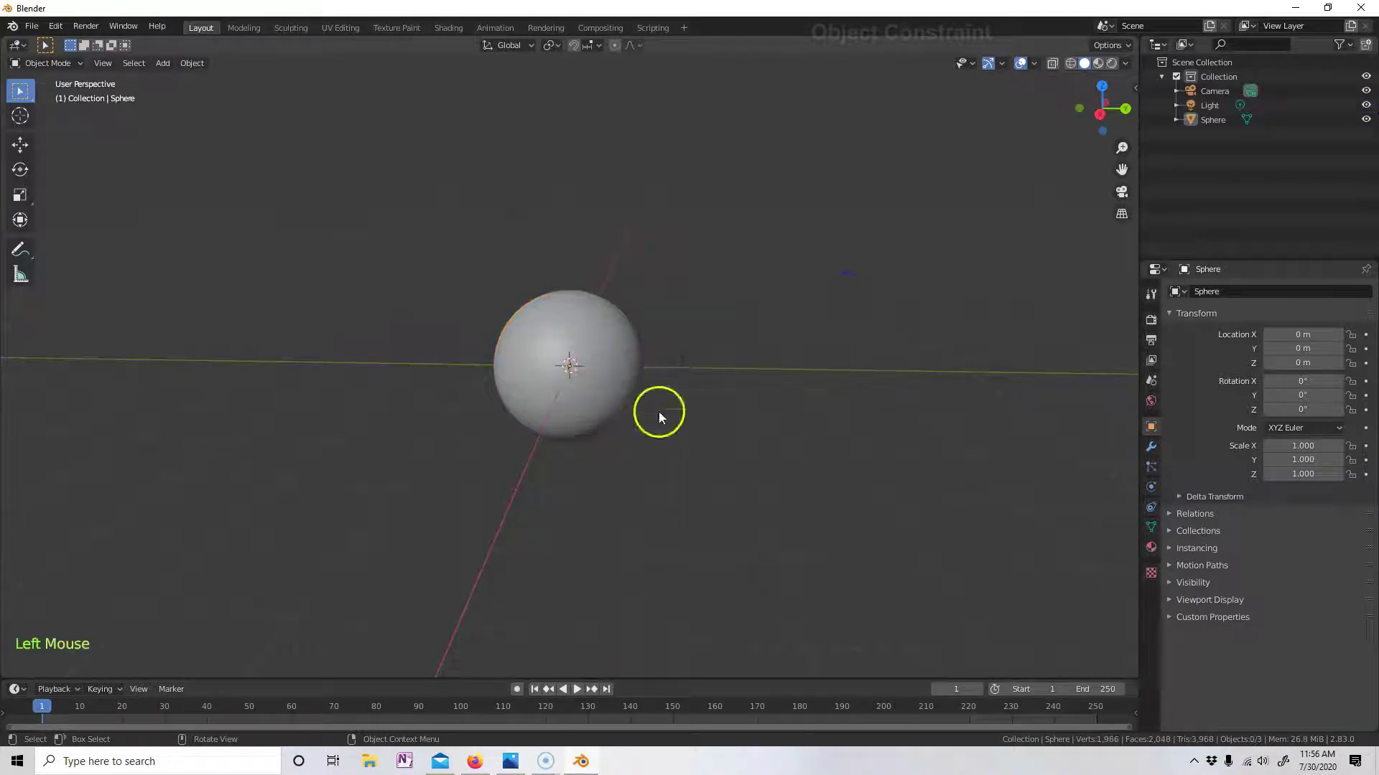
- Apply smooth shading to the sphere
right_click(610, 352)
click(601, 335)
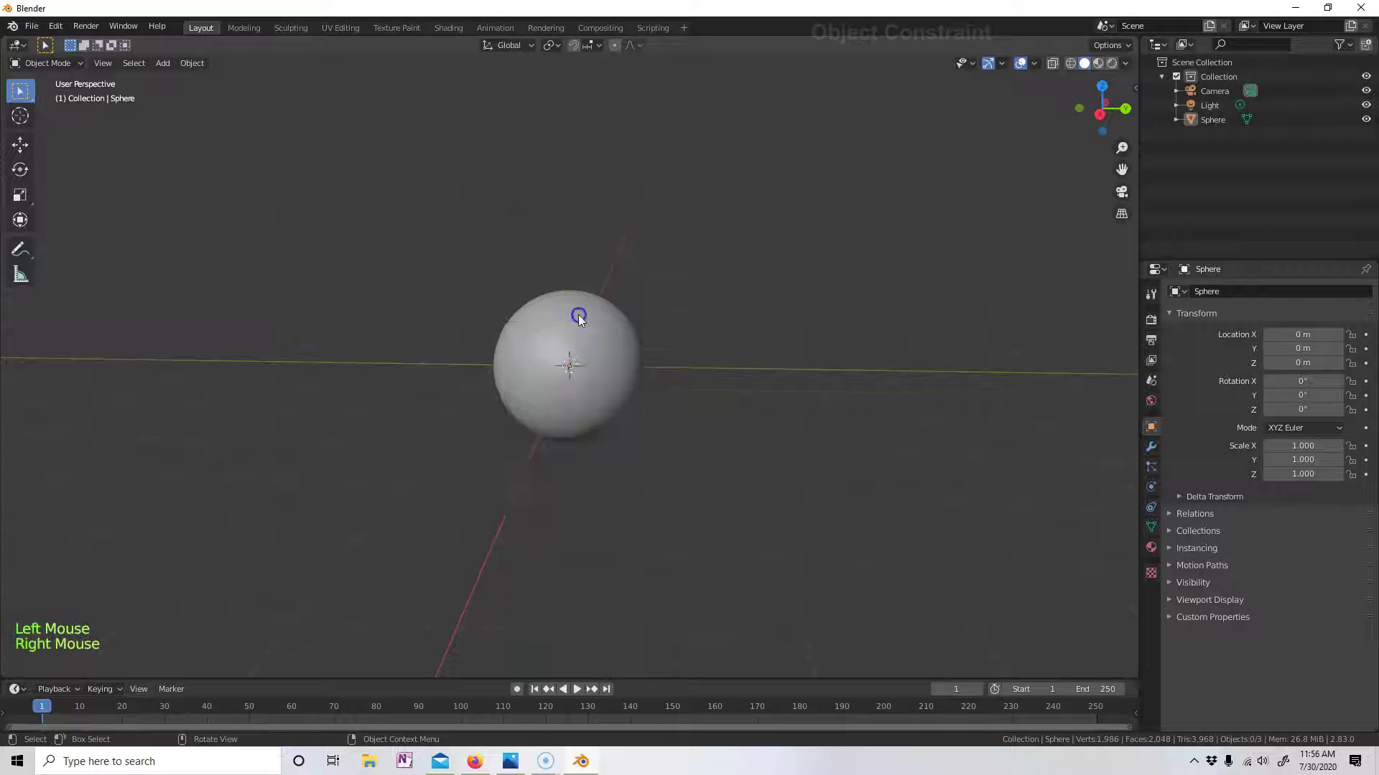
click(603, 379)
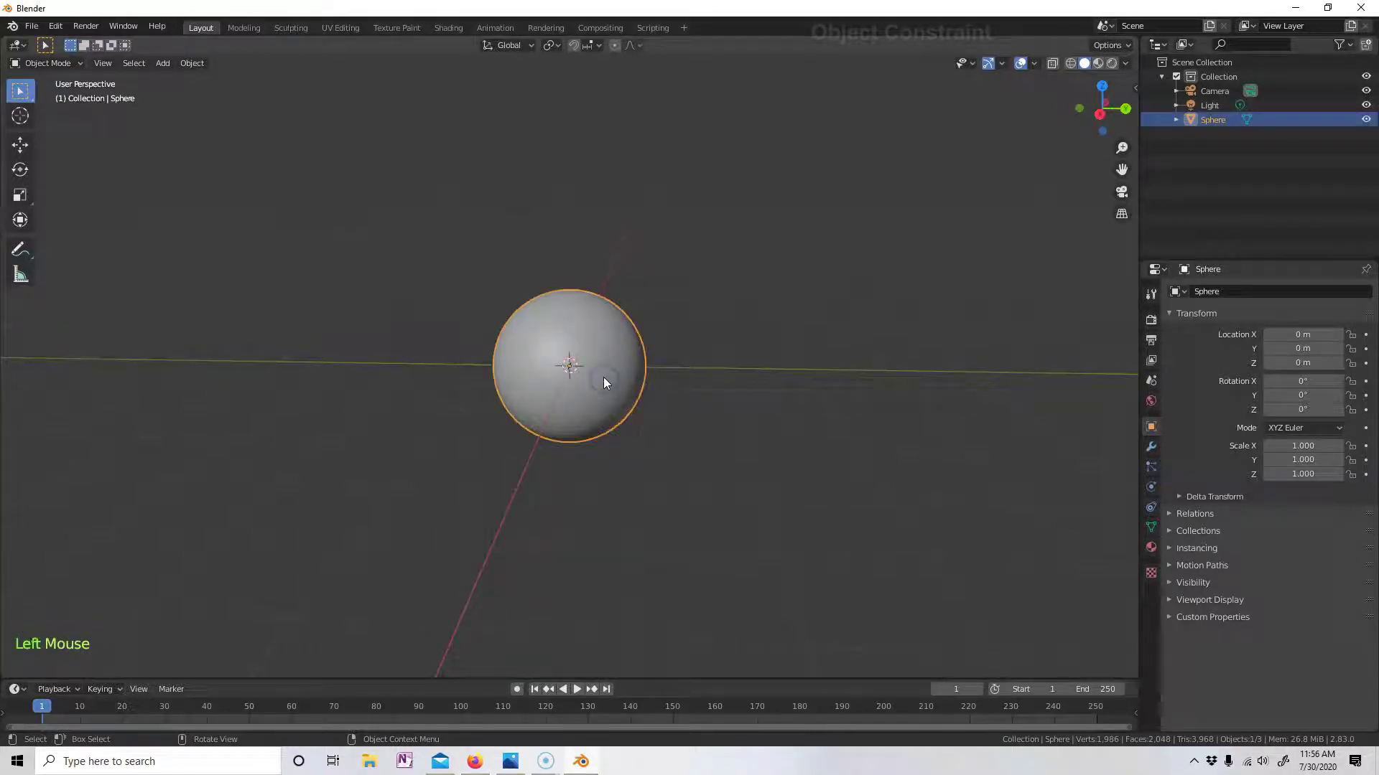
right_click(603, 377)
click(605, 379)
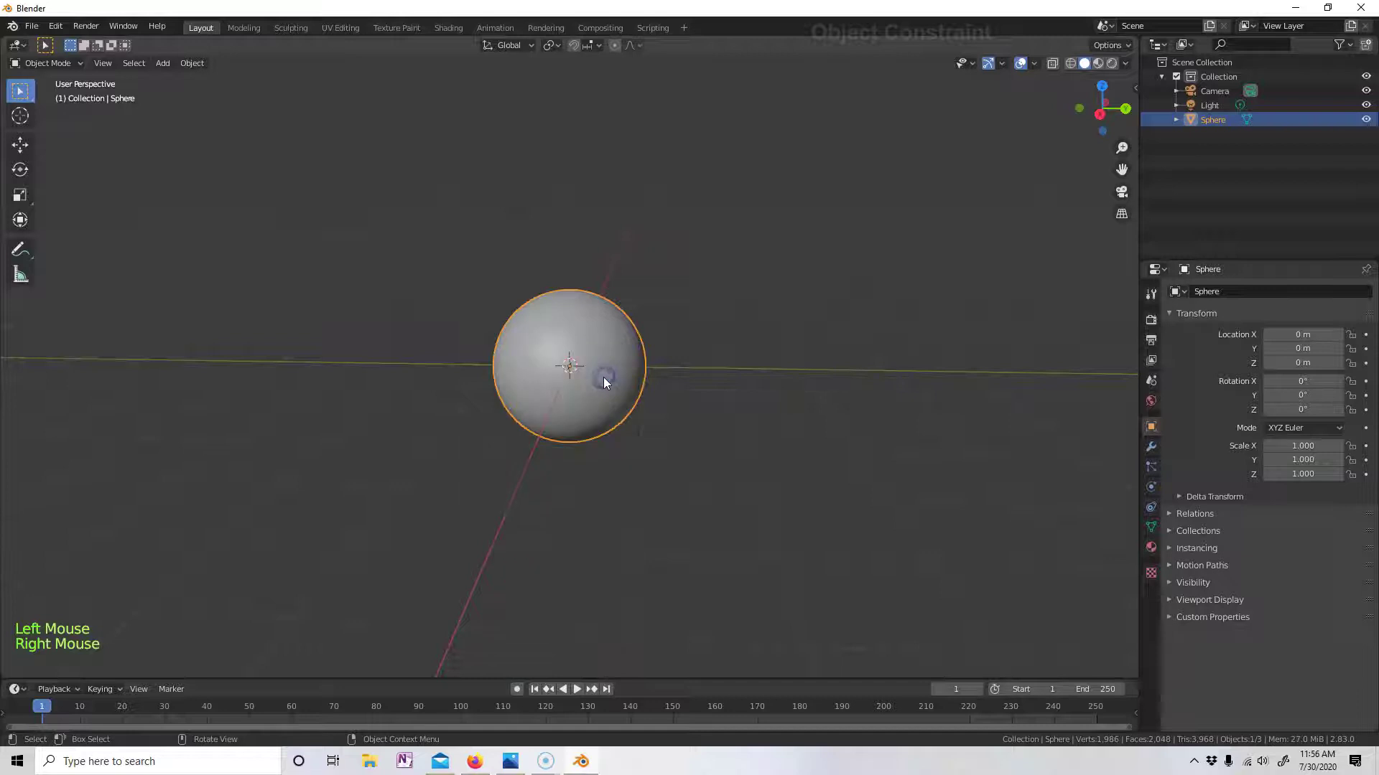
- Add a Subdivision Surface modifier to the sphere with its default settings and apply it
middle_drag(606, 423, 686, 434)
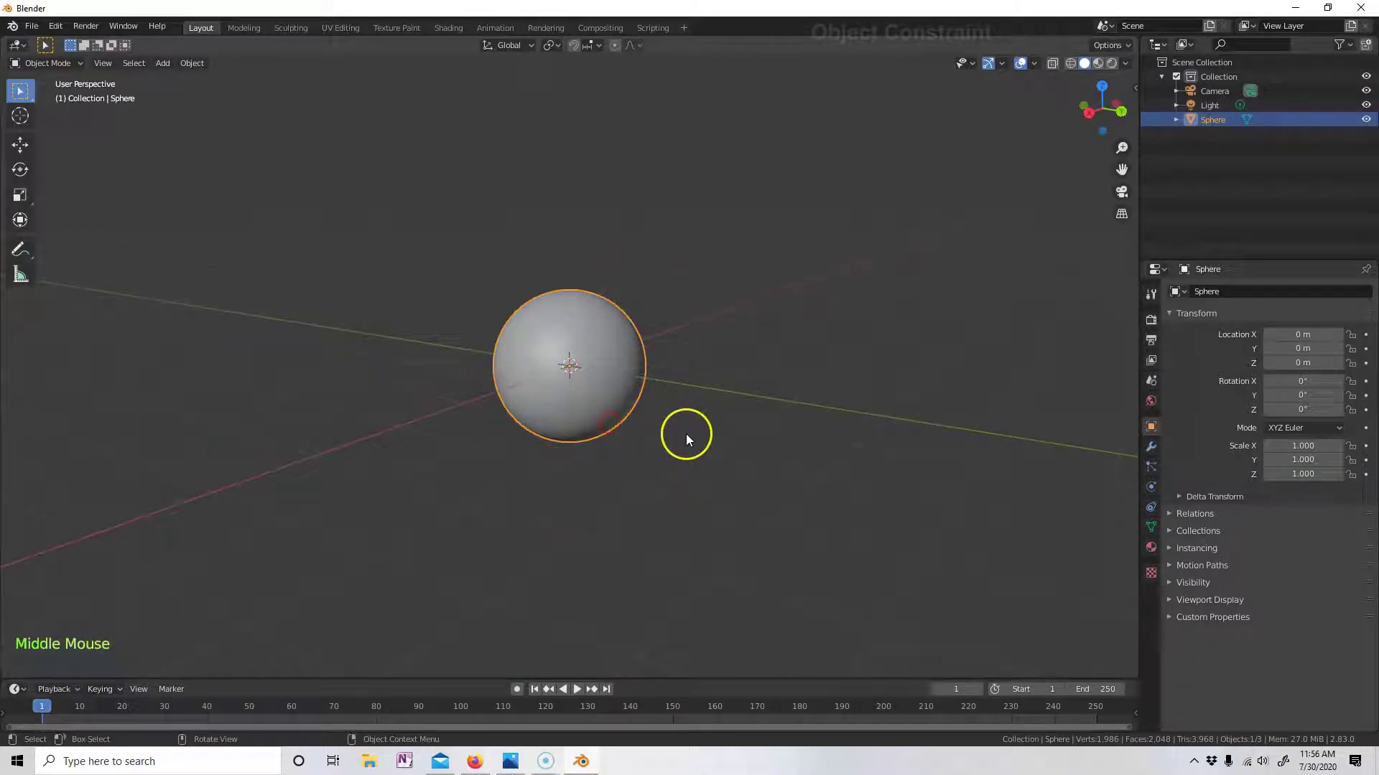
click(1151, 447)
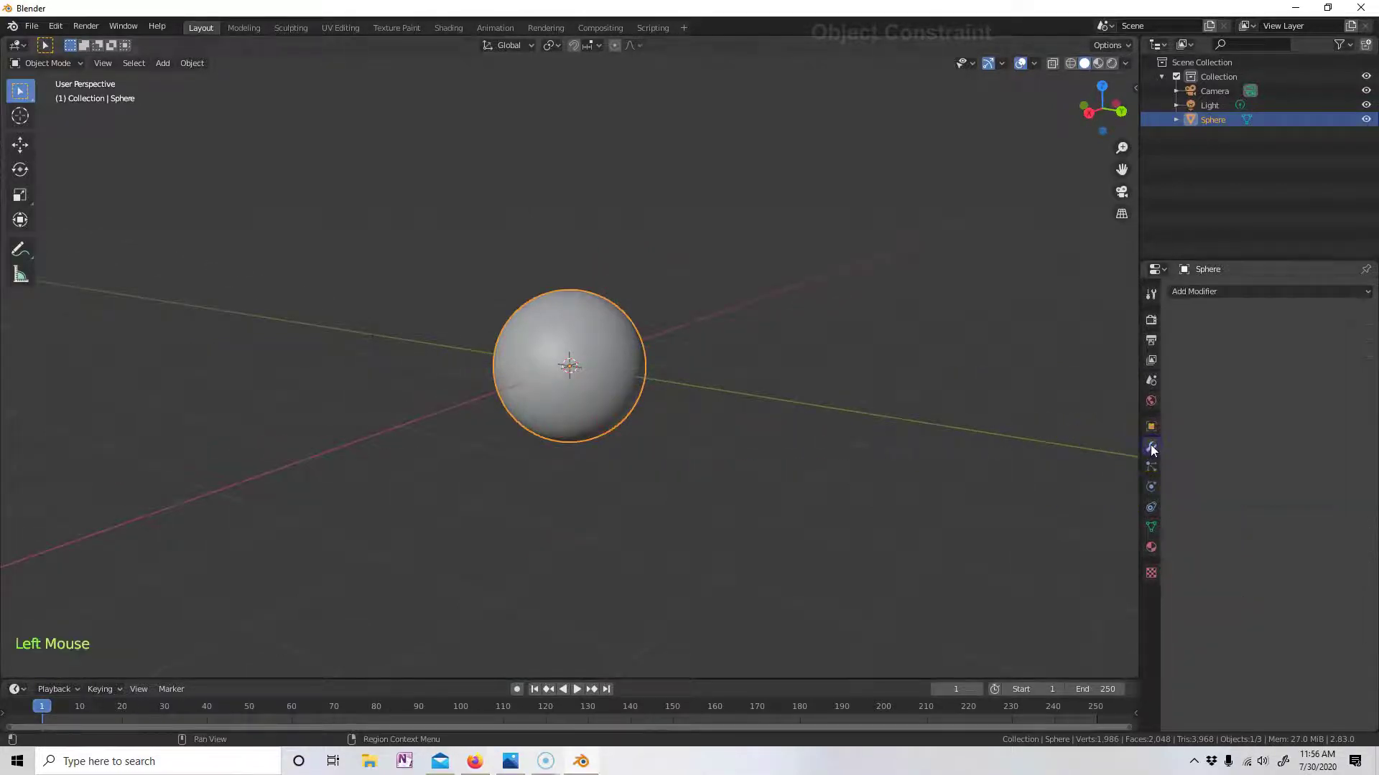
click(1229, 294)
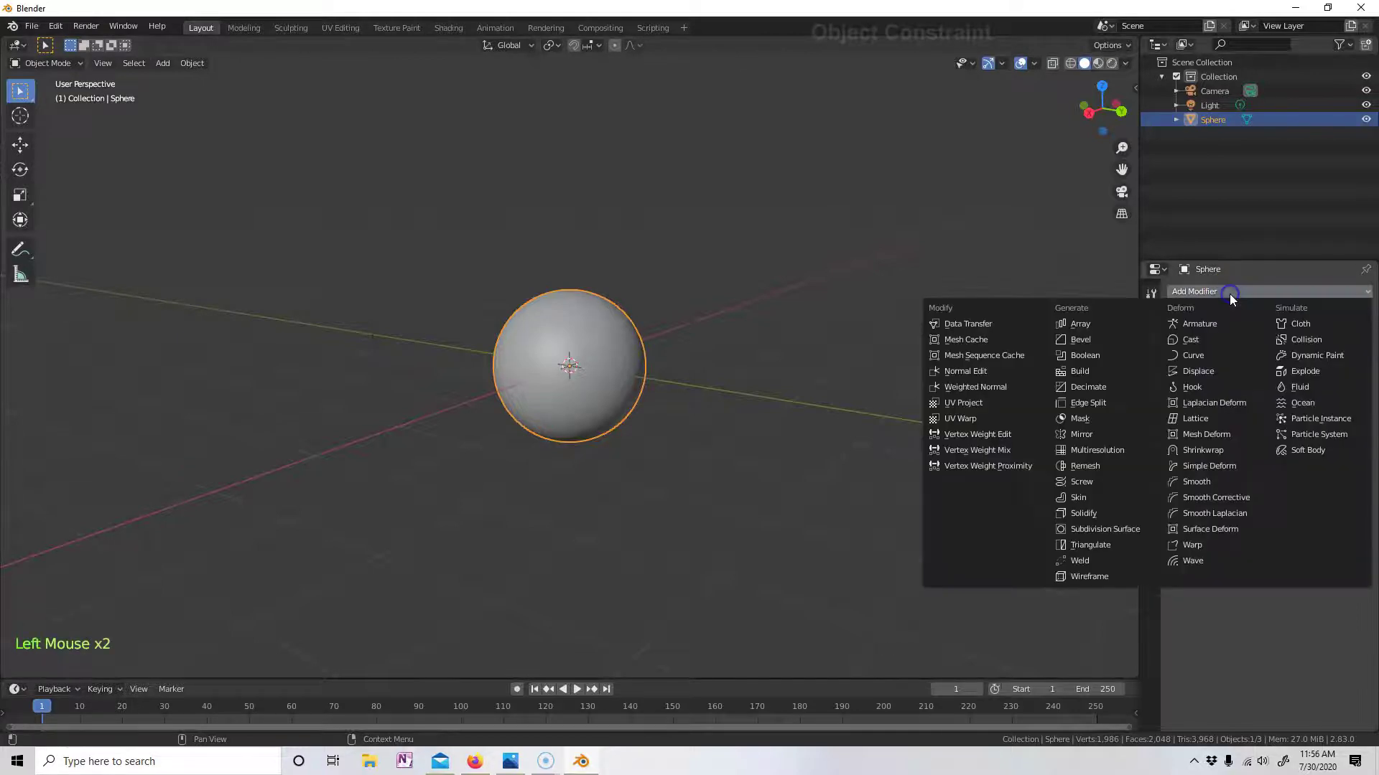
click(1091, 530)
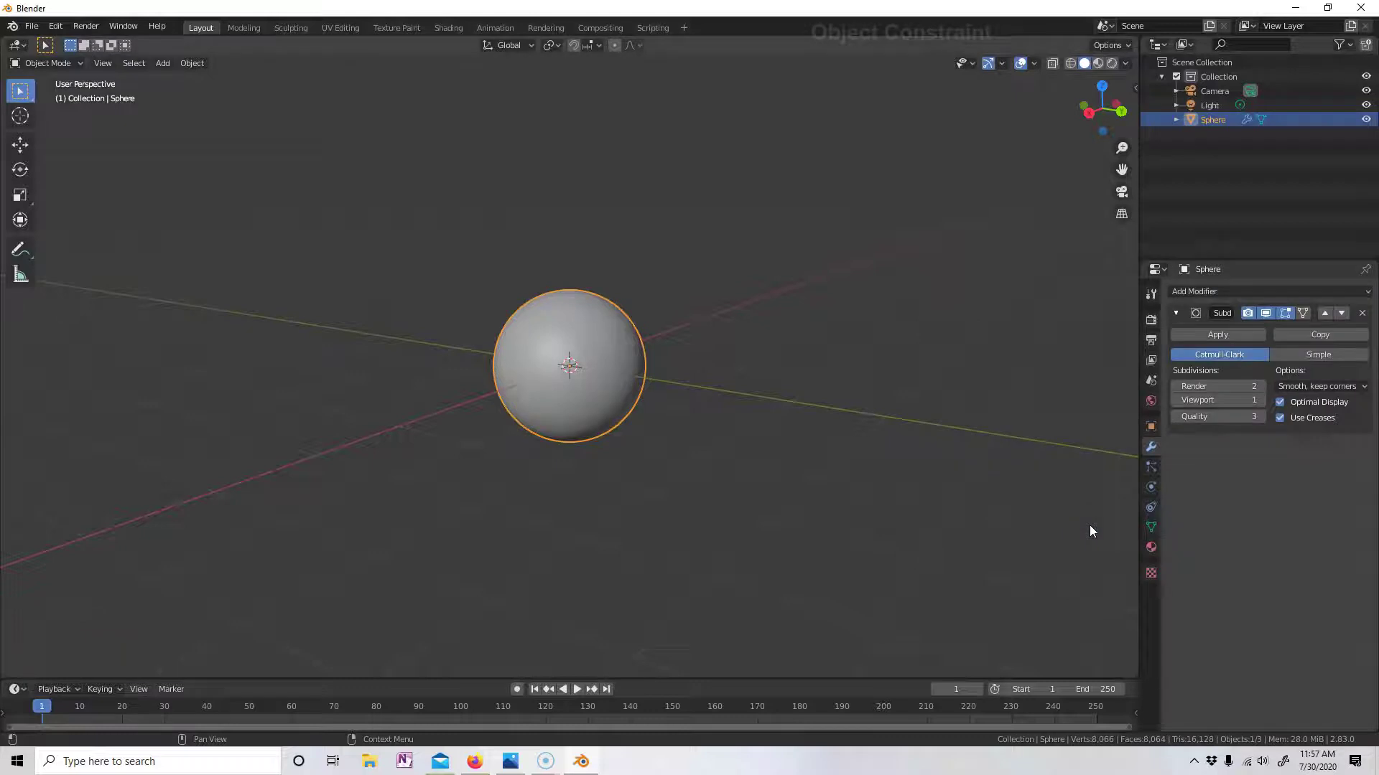
click(1201, 335)
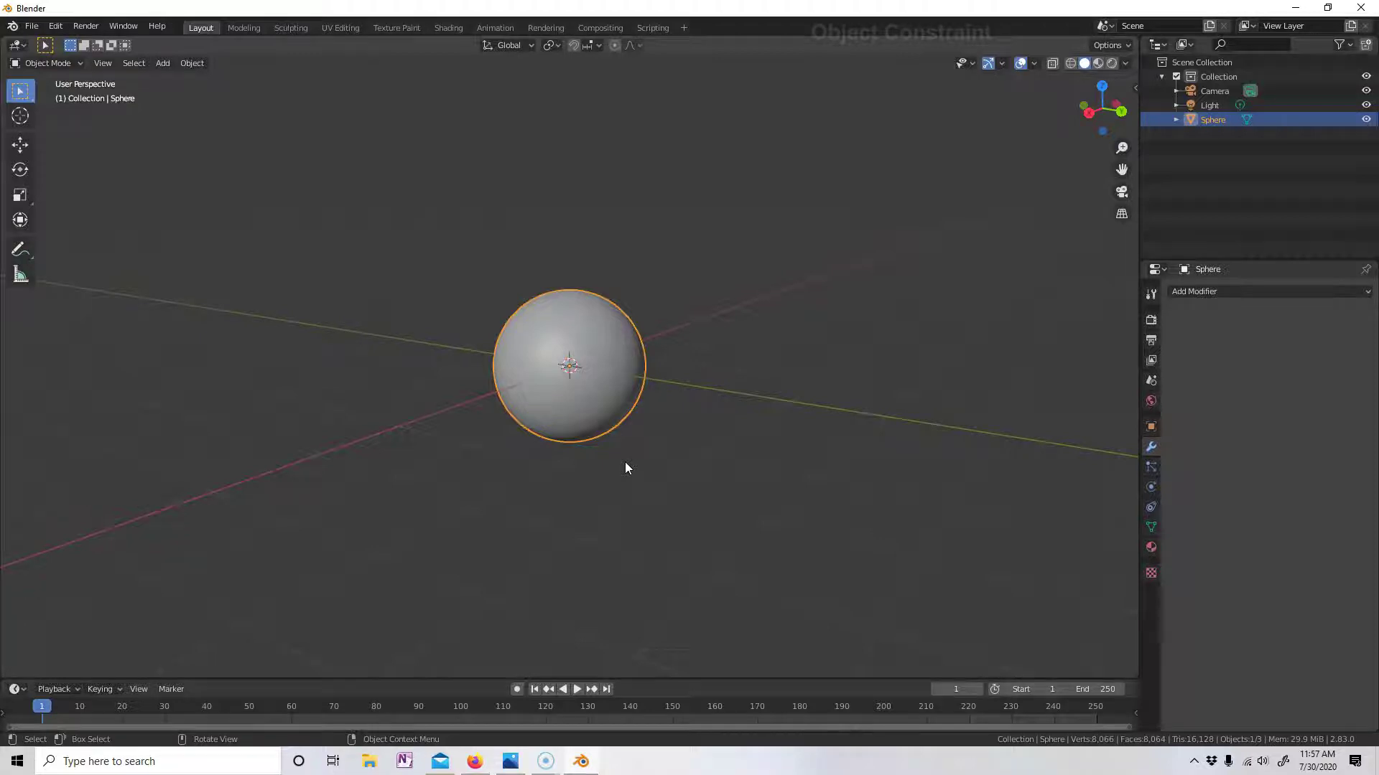
- Set the scene's render engine to Cycles
click(1152, 325)
click(1287, 292)
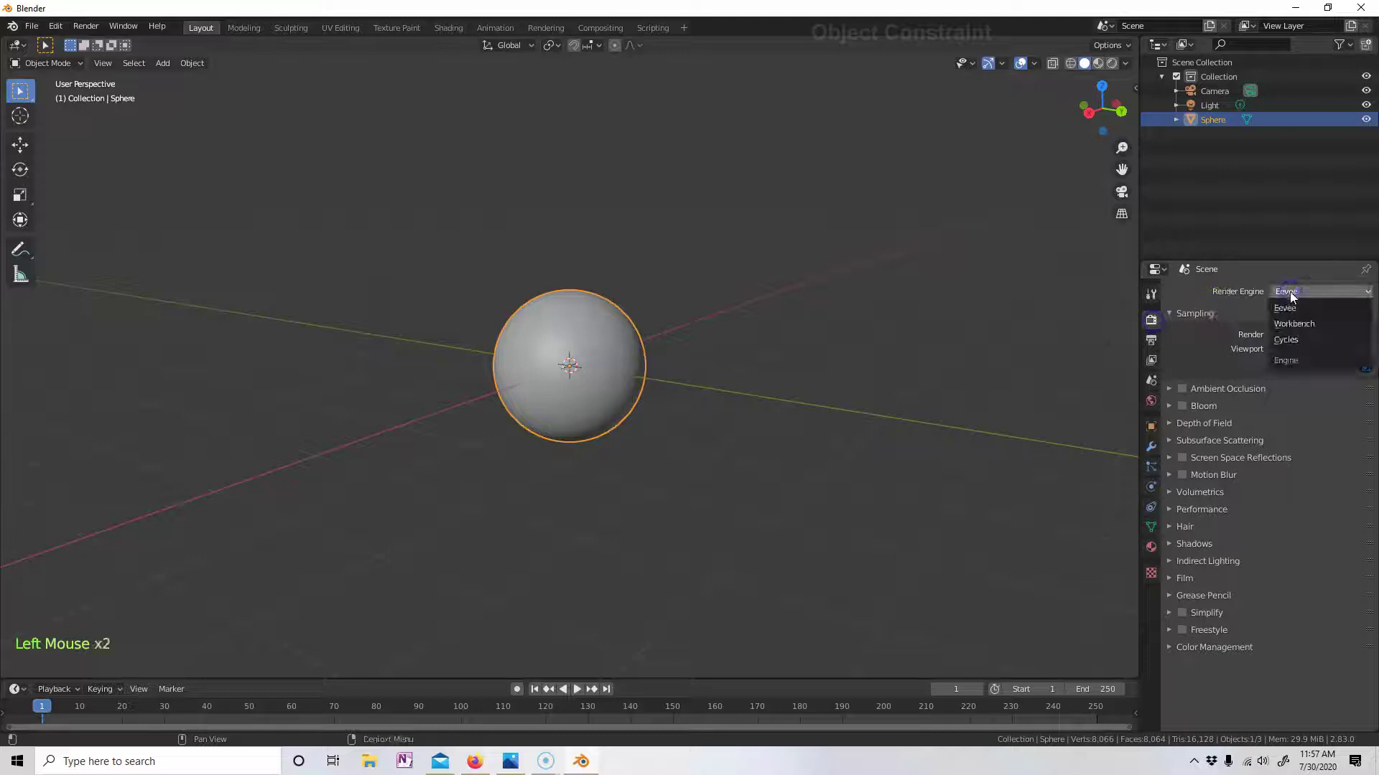
click(1290, 339)
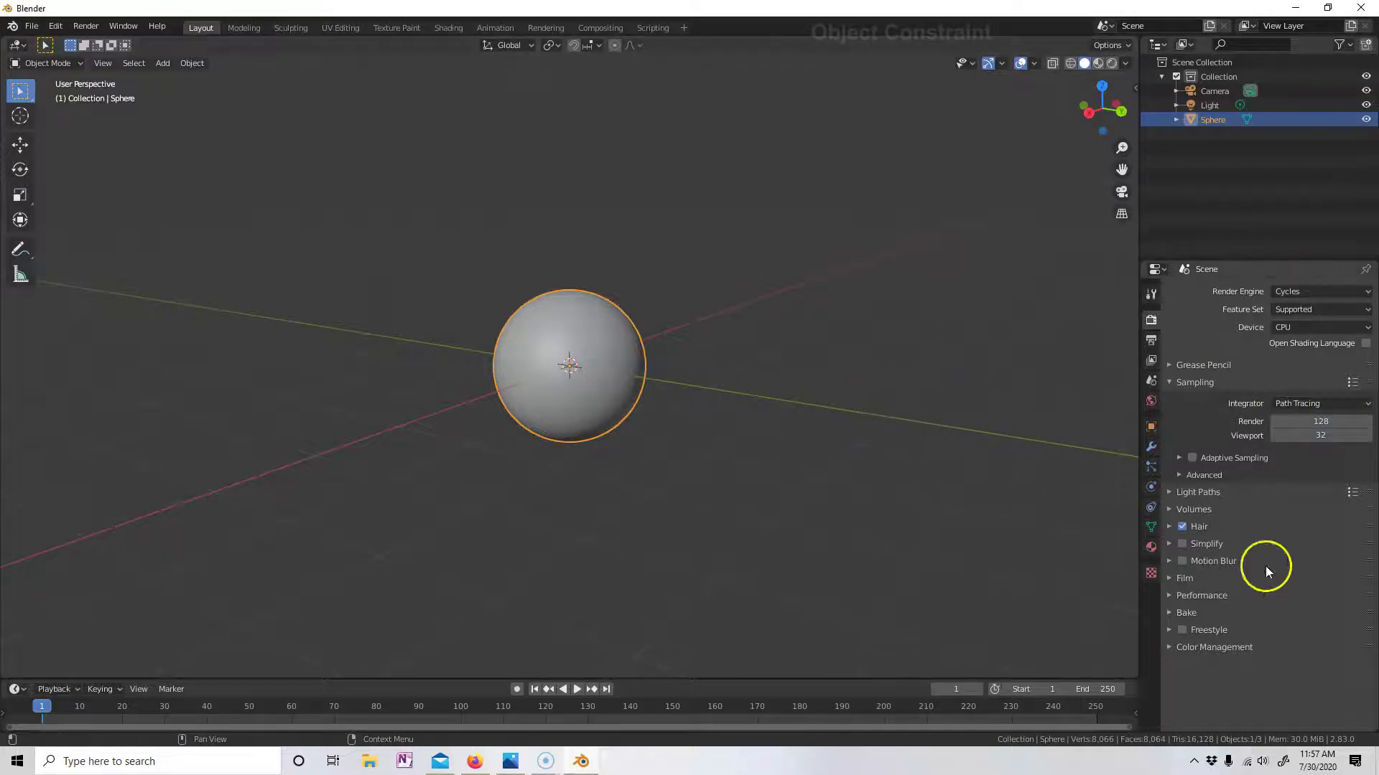
- Duplicate the sphere in place and scale the copy uniformly by 1.03
middle_drag(662, 432, 693, 438)
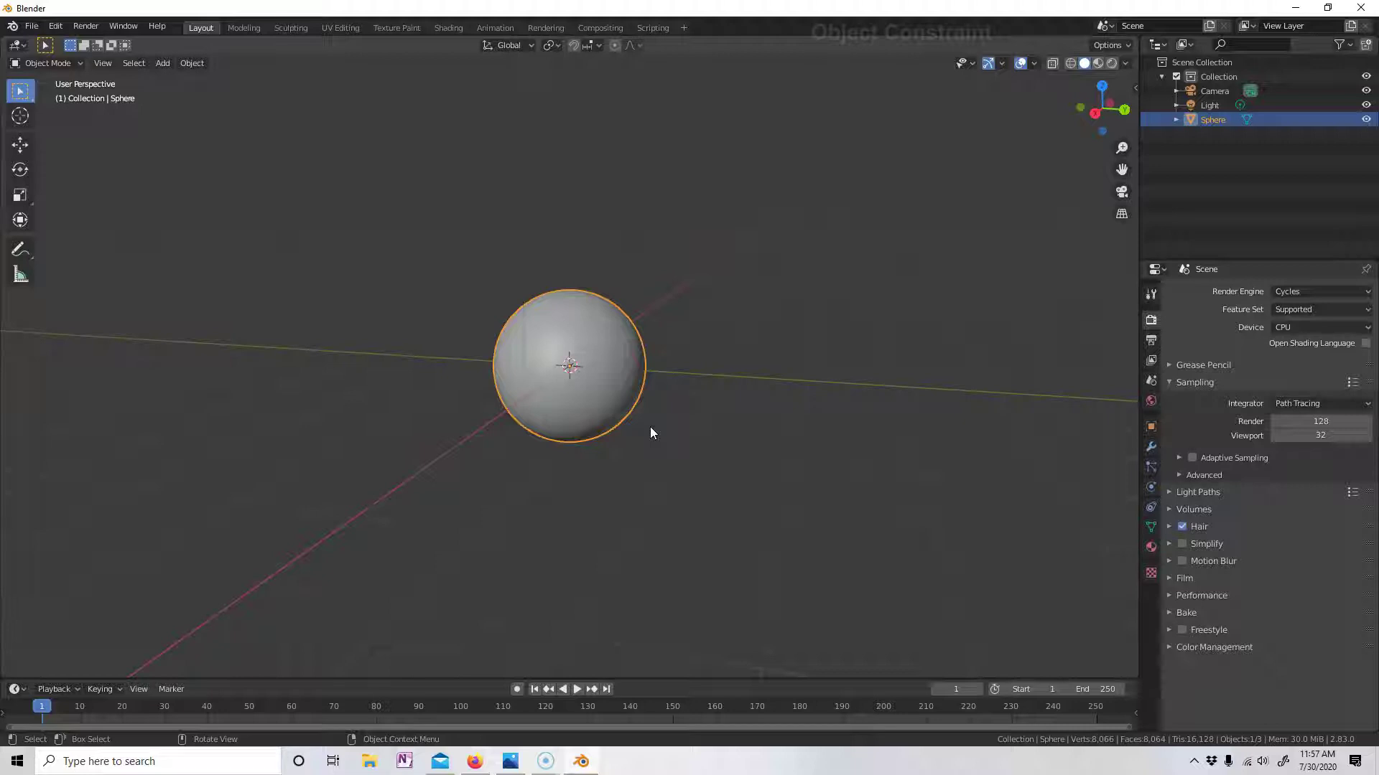
click(628, 386)
key(shift+d)
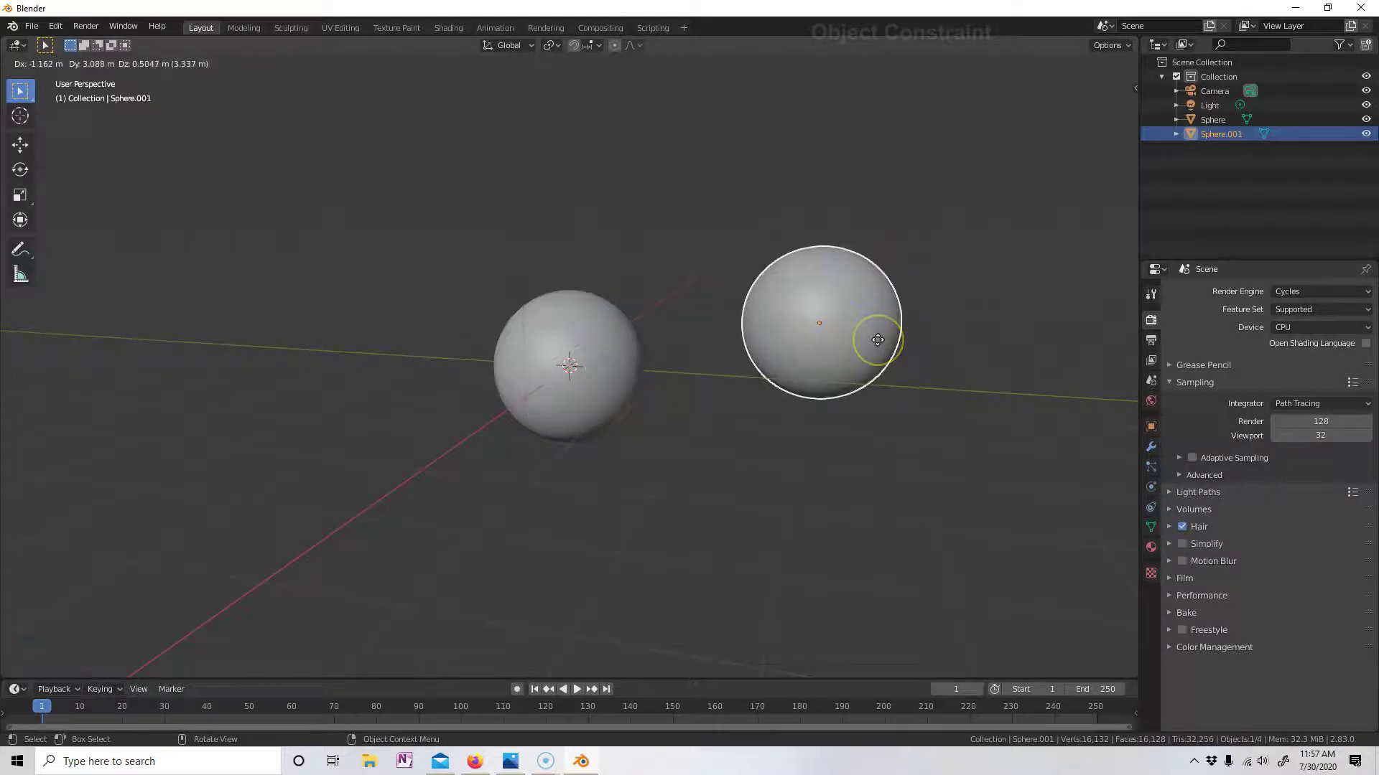
right_click(876, 344)
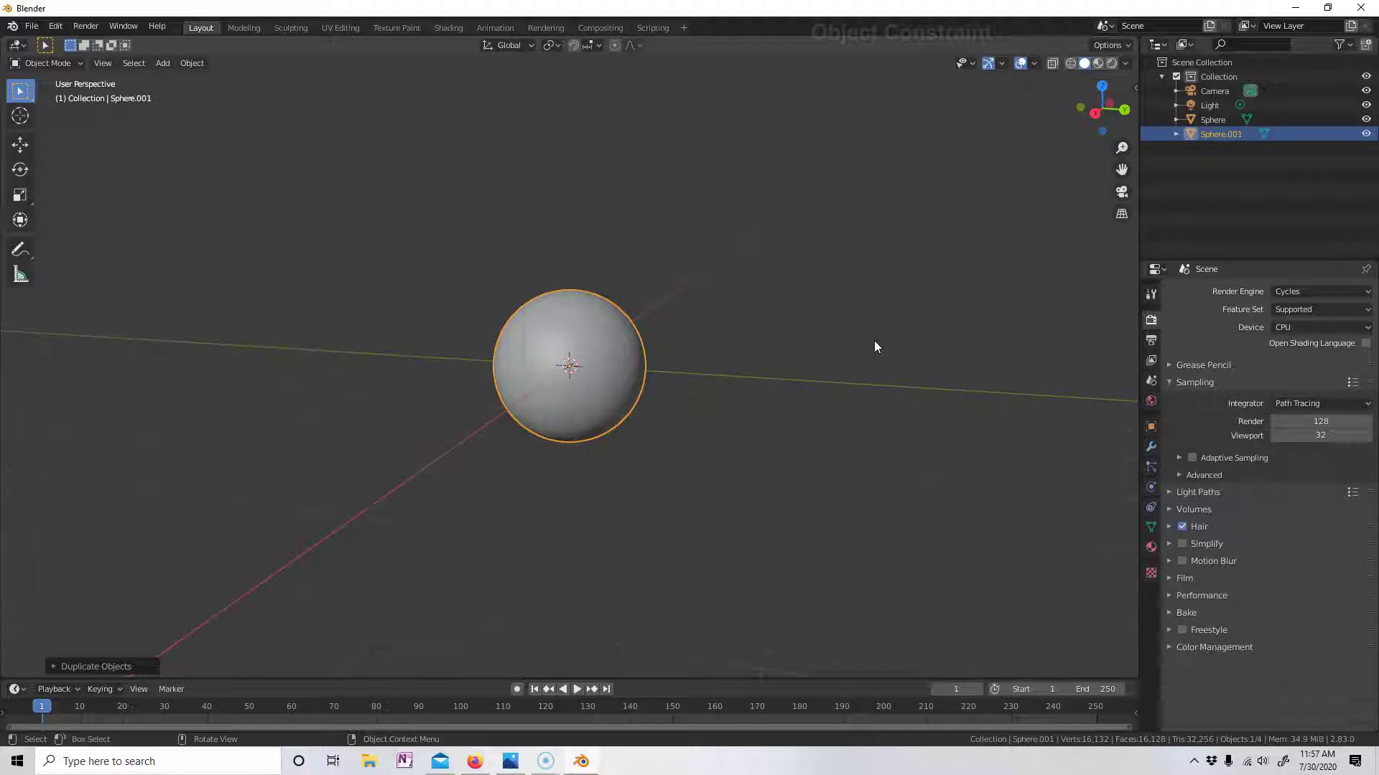
text(s)
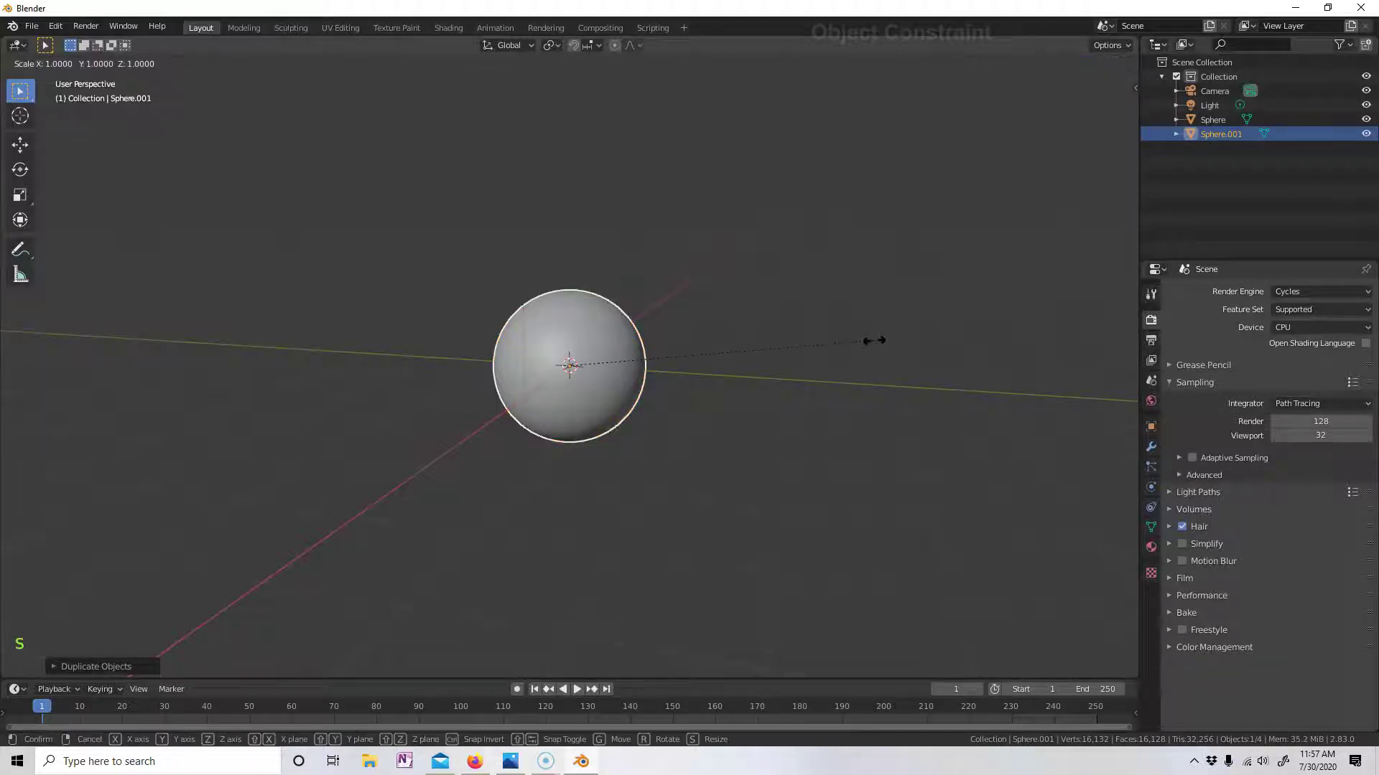
text(1.03)
key(Return)
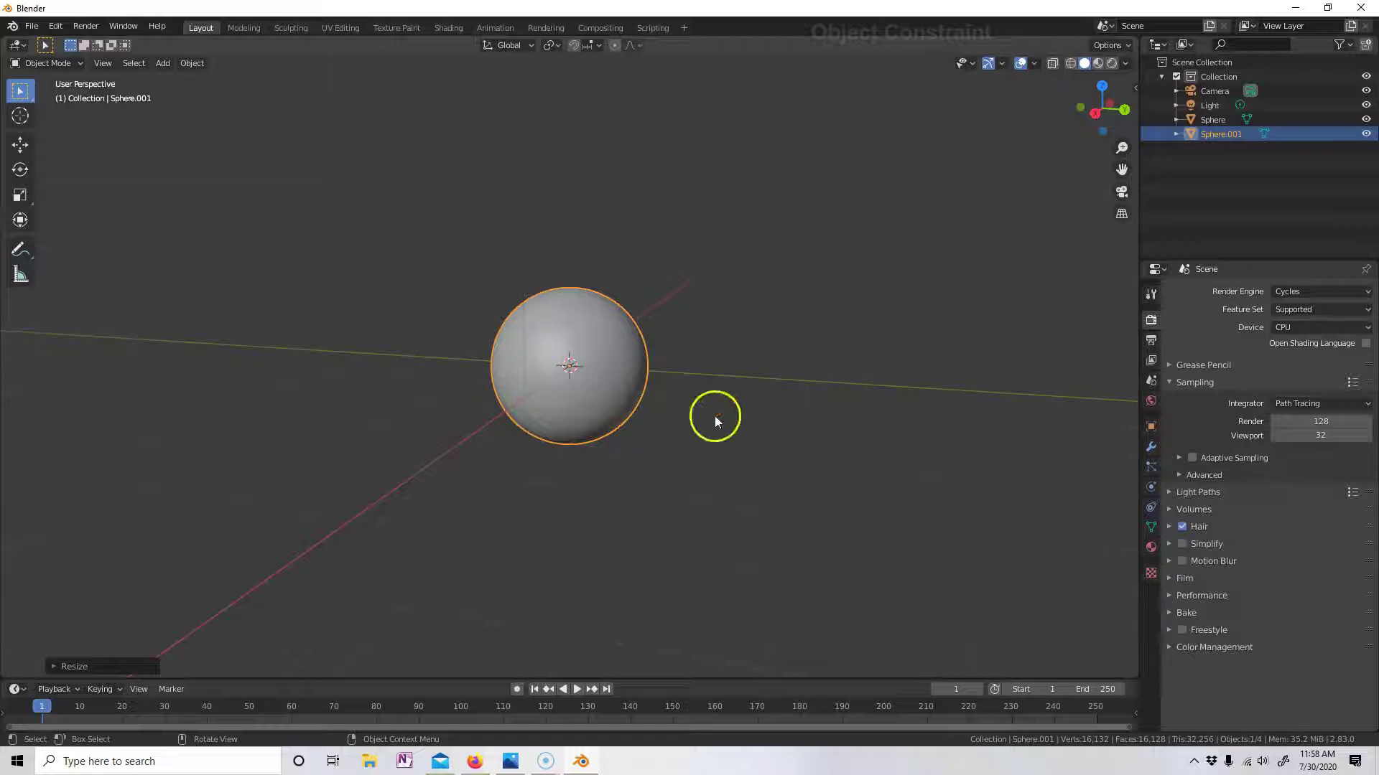
- Rename the original sphere object as Earth
click(1222, 120)
double_click(1223, 120)
text(#Earth)
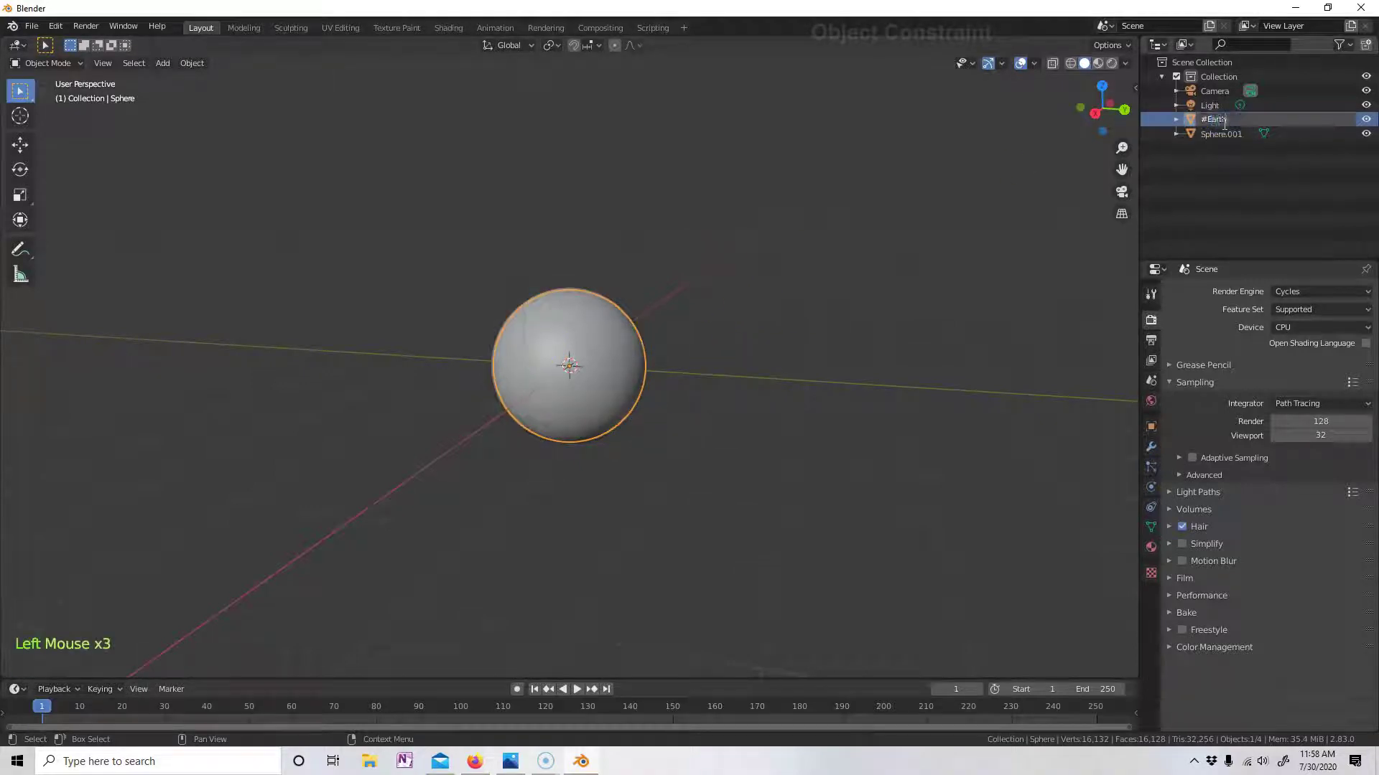
key(BackSpace)
key(BackSpace)
key(BackSpace)
key(BackSpace)
key(BackSpace)
key(BackSpace)
text(Earth)
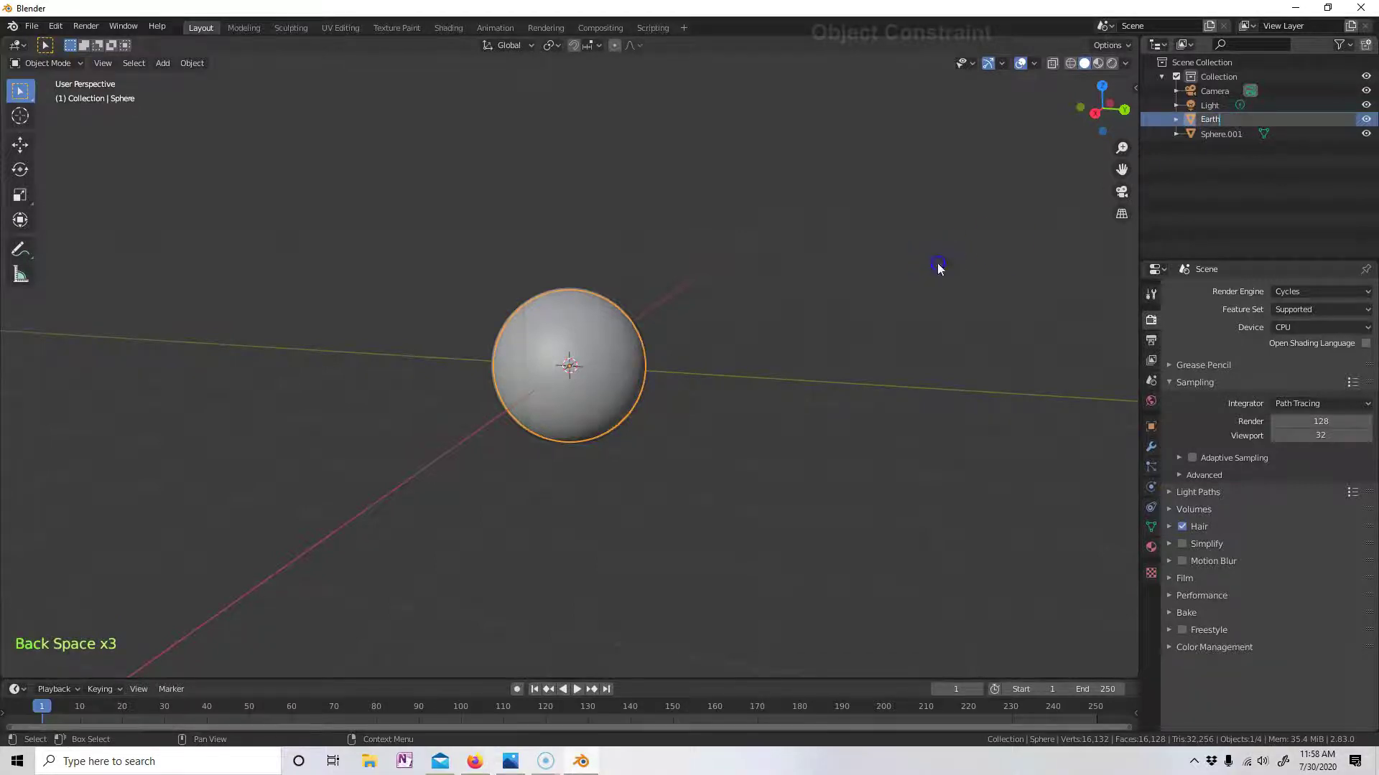
click(1245, 130)
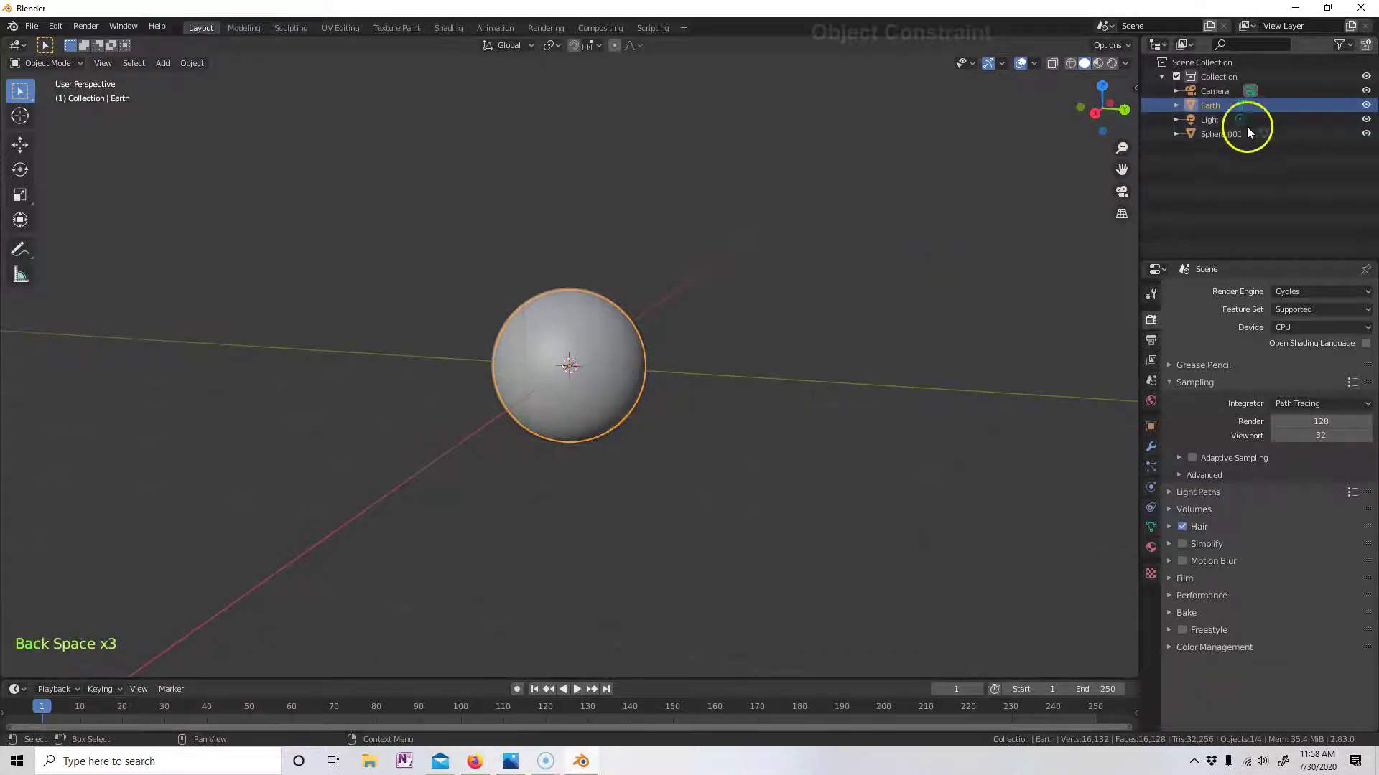
- Rename the duplicated sphere Sphere.001 as Clouds
click(1218, 135)
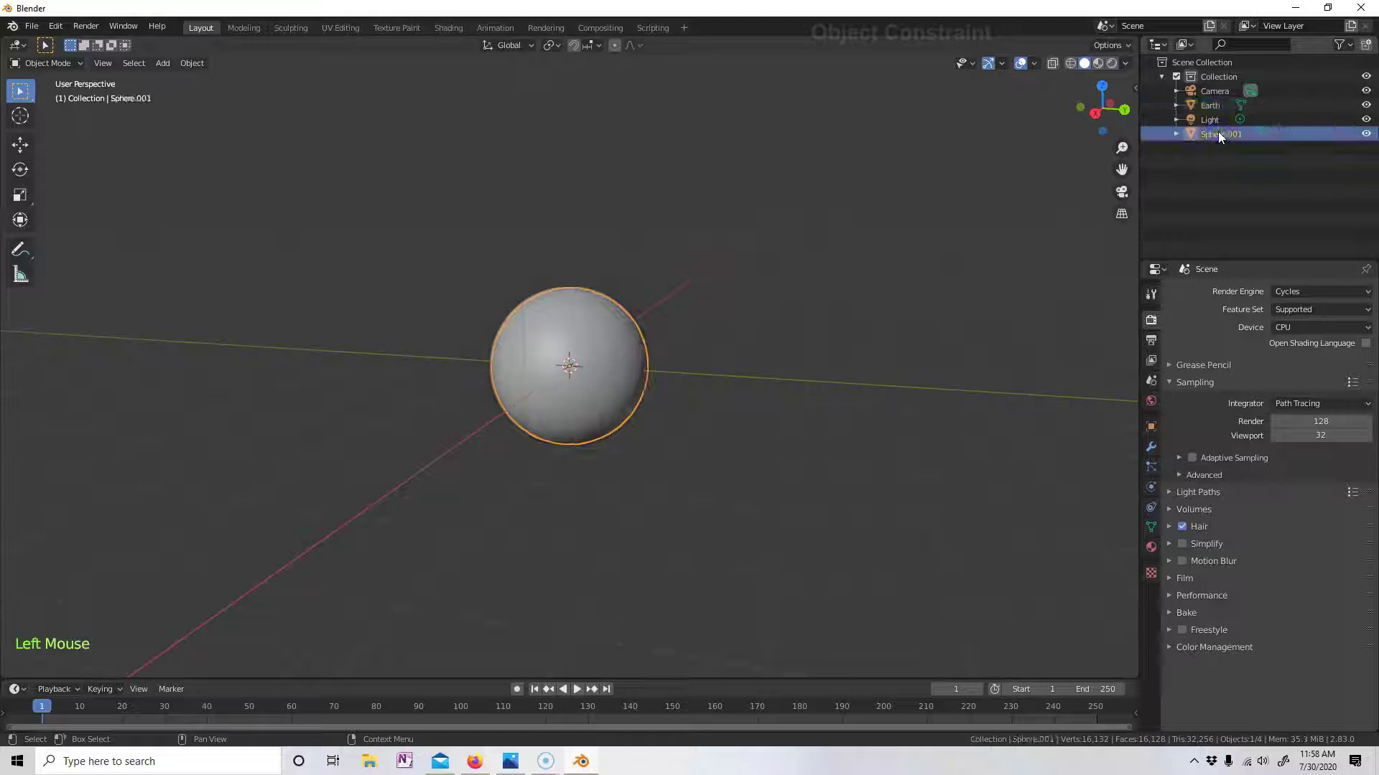
triple_click(1217, 132)
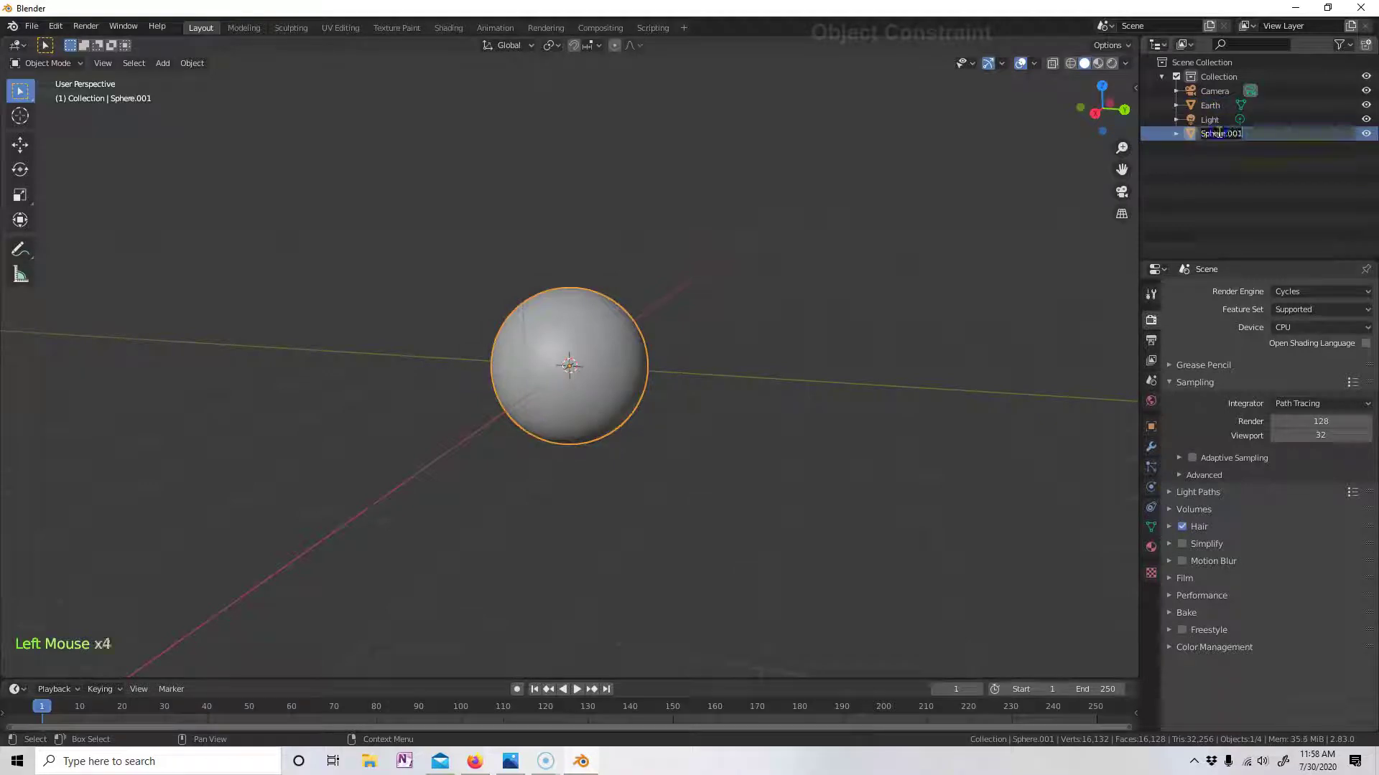
text(Clouds)
key(Return)
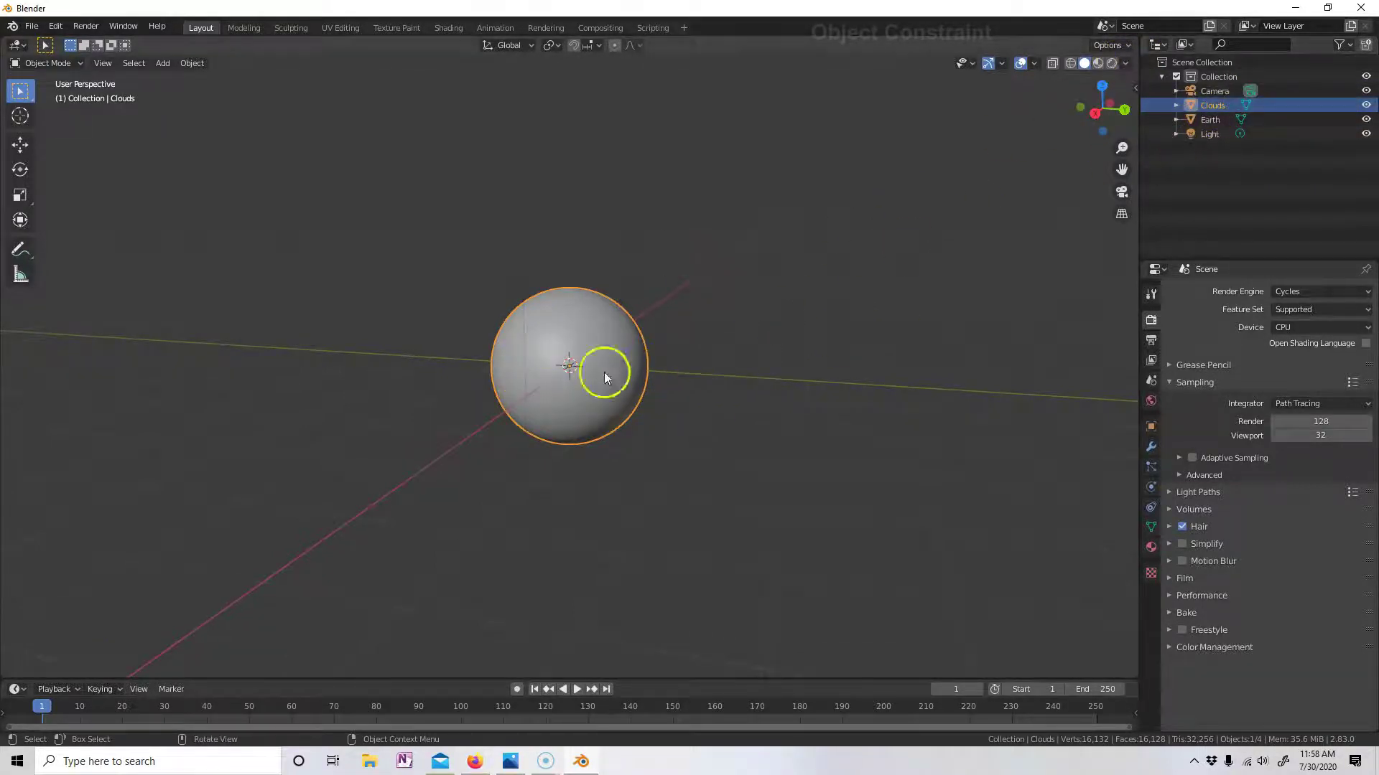
- Duplicate the Clouds sphere in place and scale the copy uniformly by 1.07
key(shift+d)
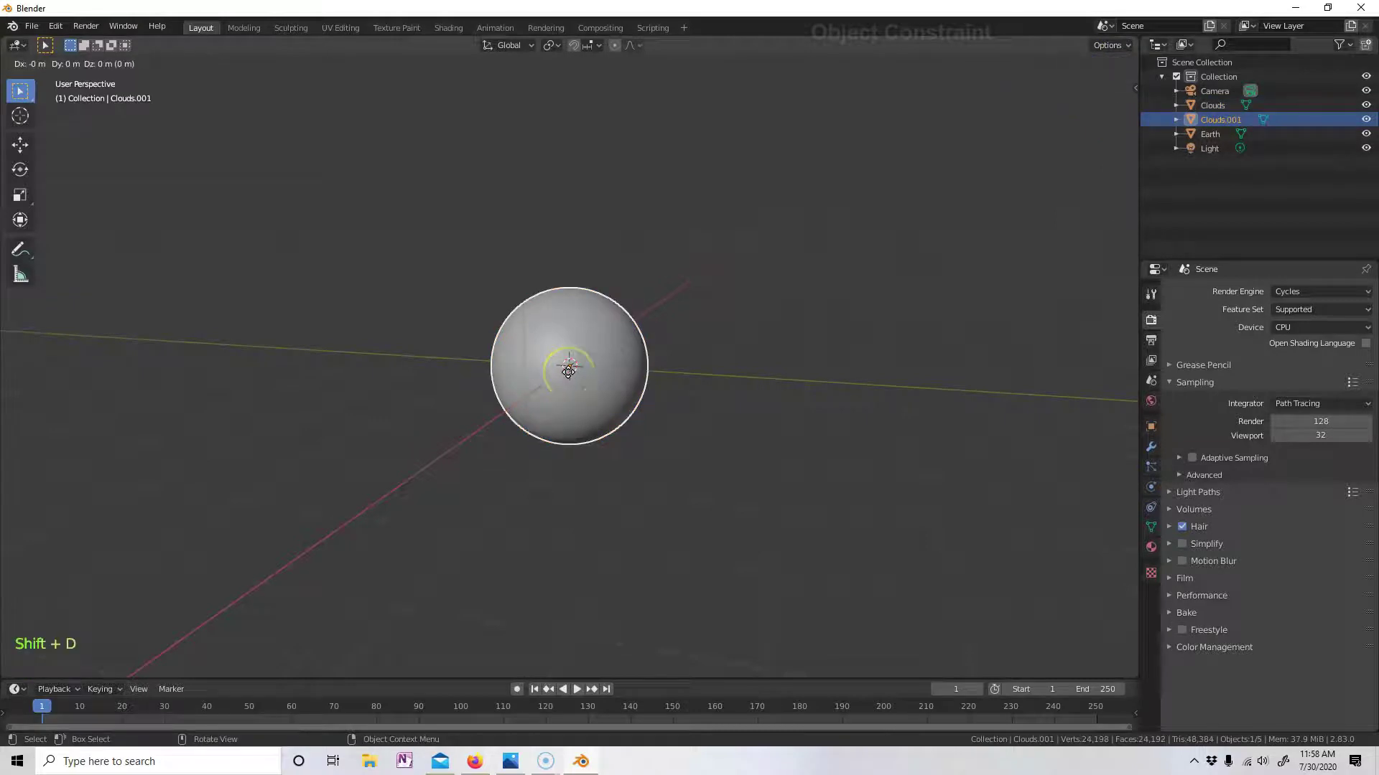
right_click(569, 376)
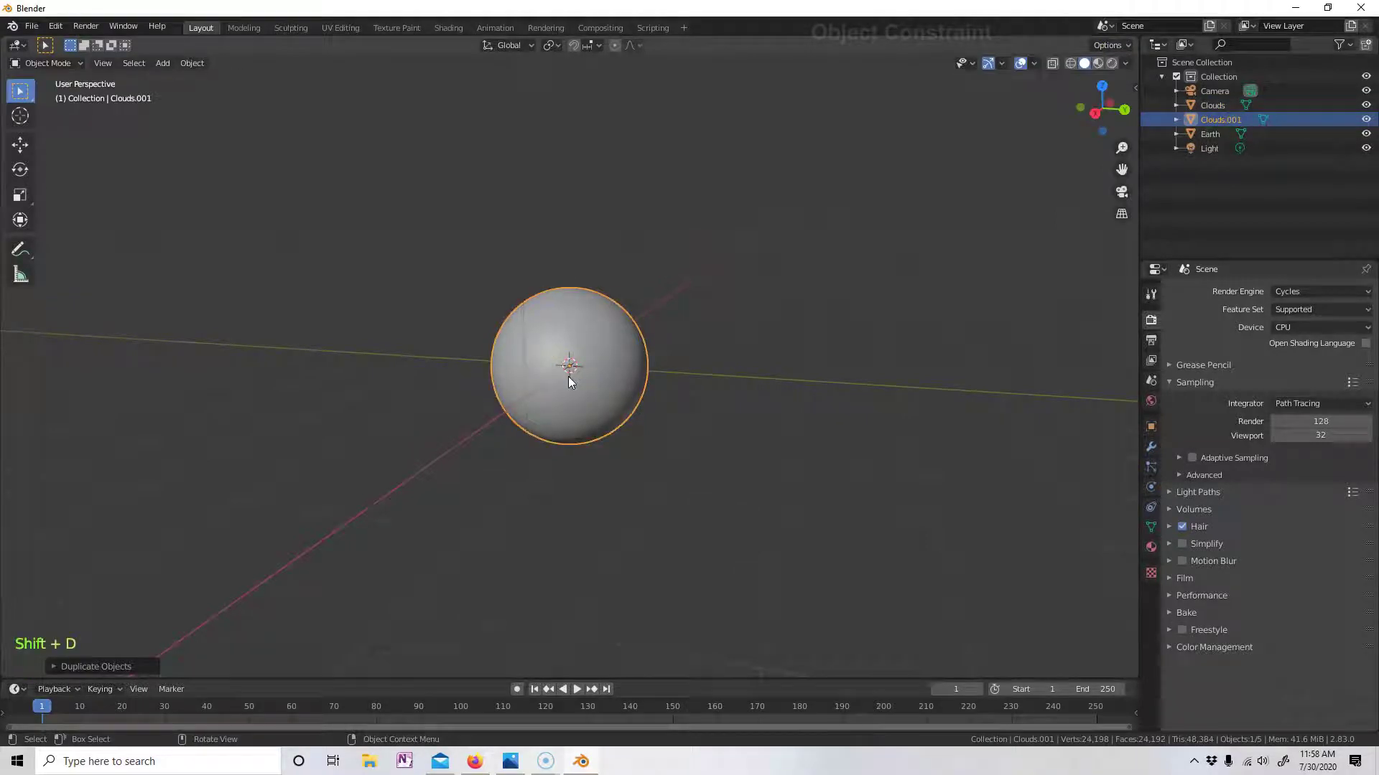
key(s)
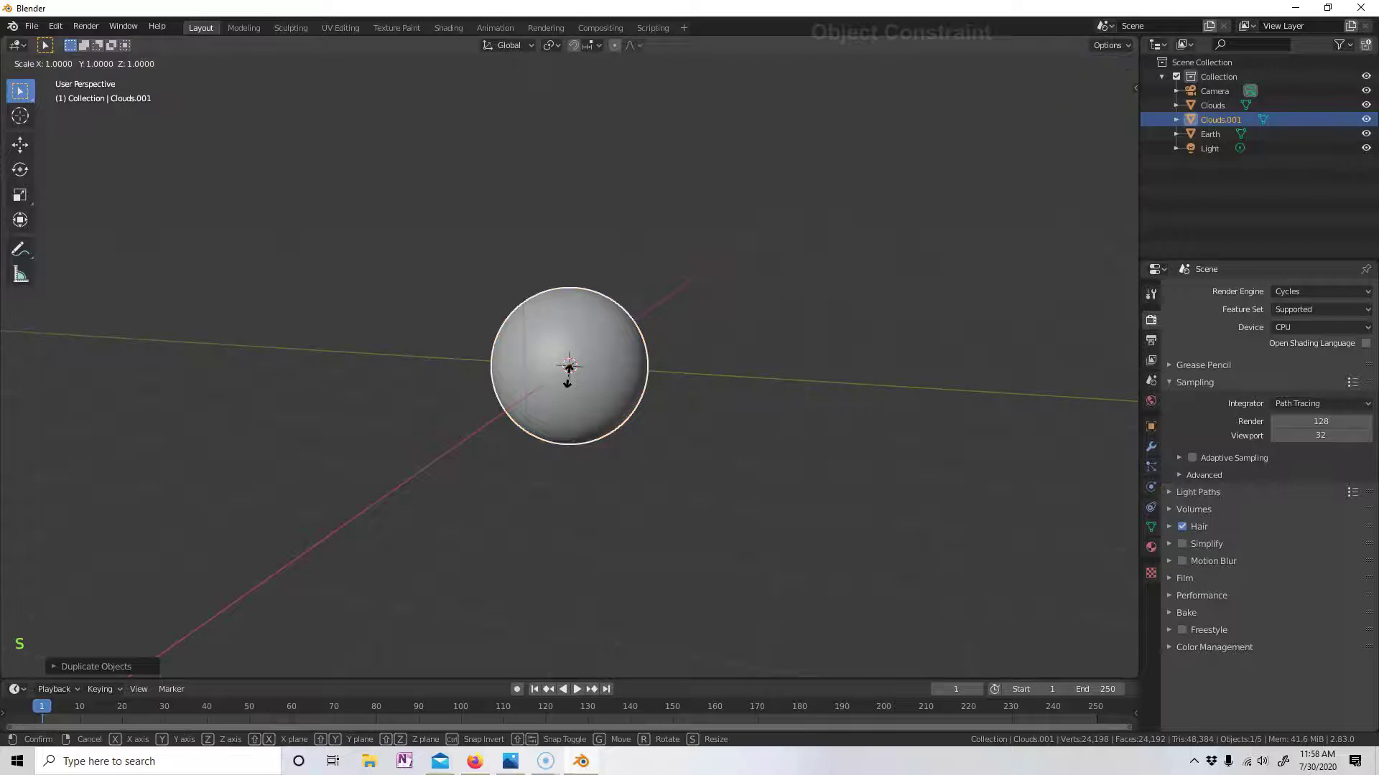
text(1.07)
key(Return)
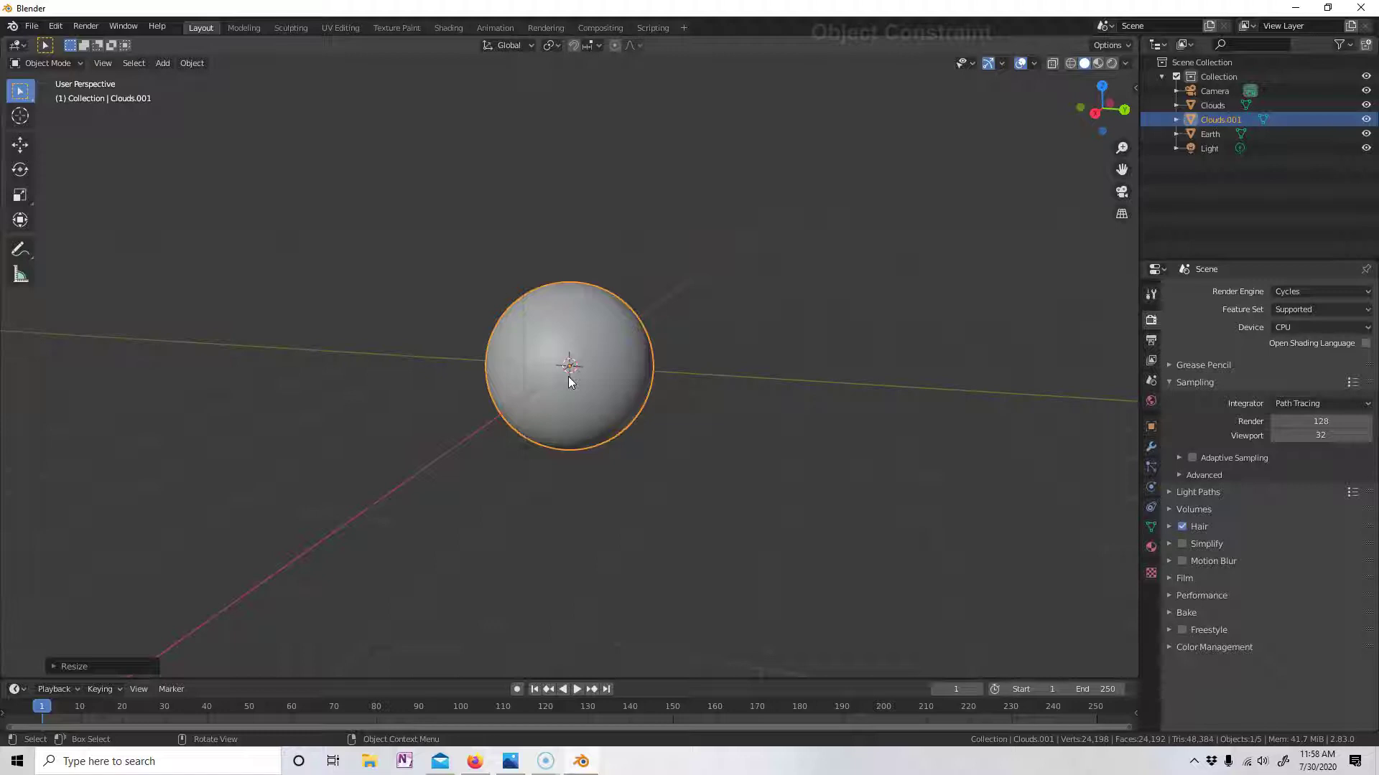
- Rename the sphere copied from Clouds as Atmosphere
triple_click(1231, 118)
text(Atmosphere)
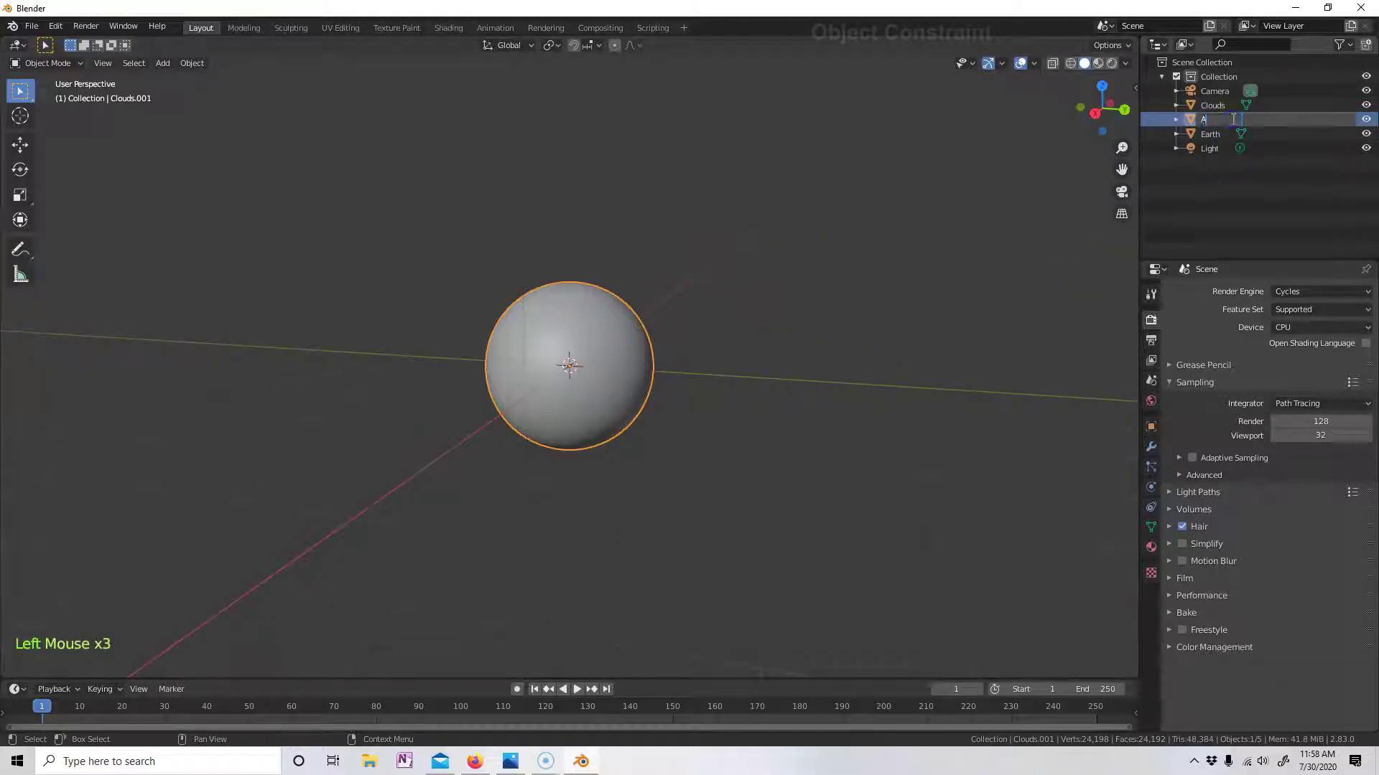
key(Return)
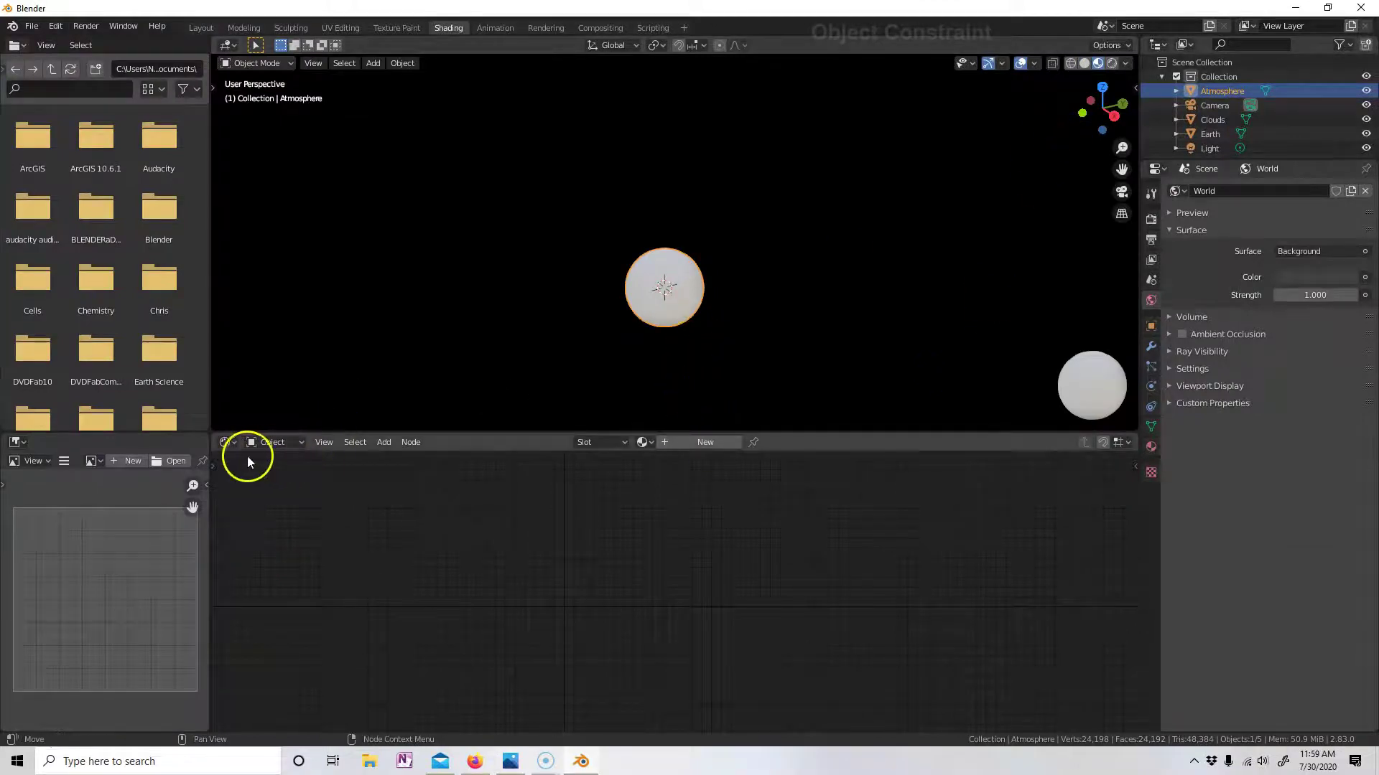
- Enlarge the shader editor so it replaces the image editor and extends up into the 3D viewport's area
click(200, 434)
drag(200, 435, 637, 277)
mouse_move(716, 175)
shift+middle_down()
mouse_move(683, 135)
mouse_move(742, 169)
shift+middle_up()
scroll(700, 135, up, 5)
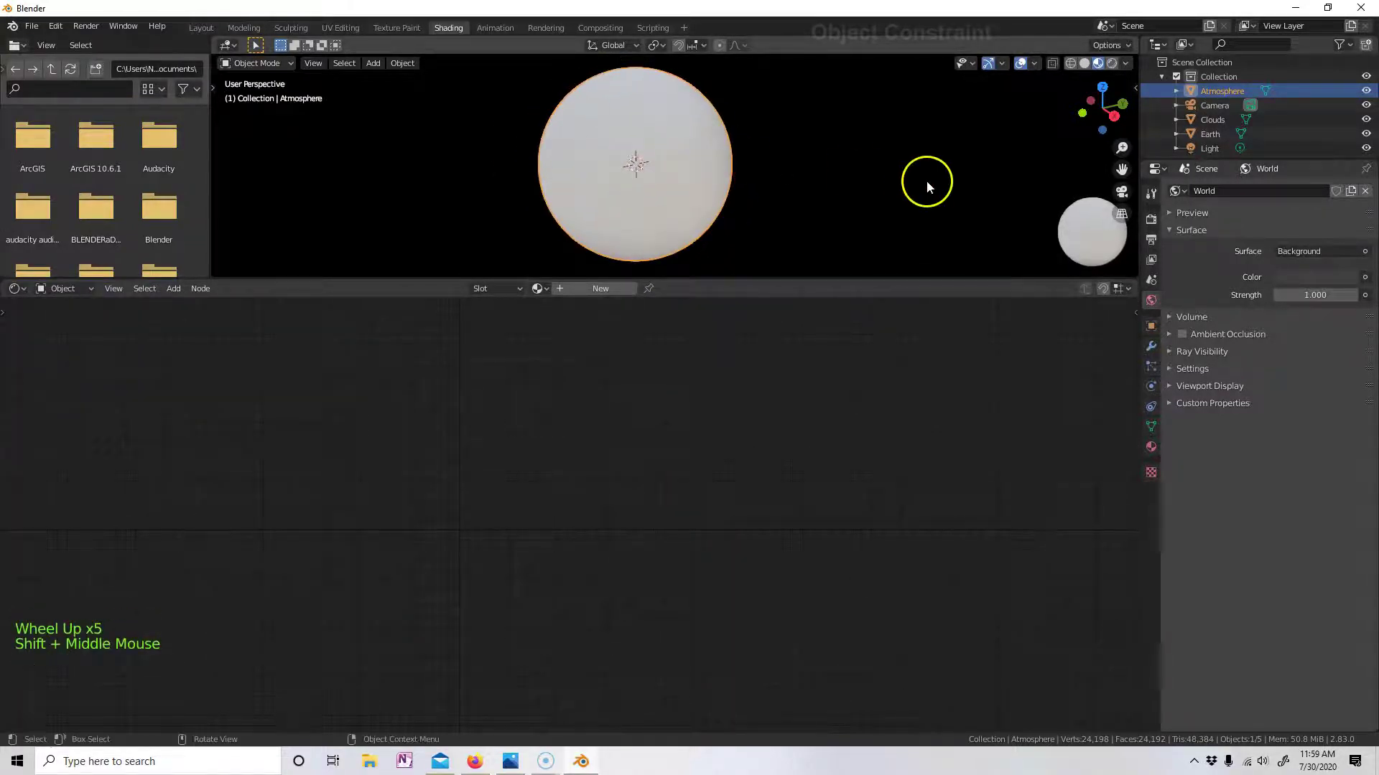
- Hide the Atmosphere and Clouds spheres and select the Earth sphere
click(1367, 91)
click(1367, 120)
click(1217, 135)
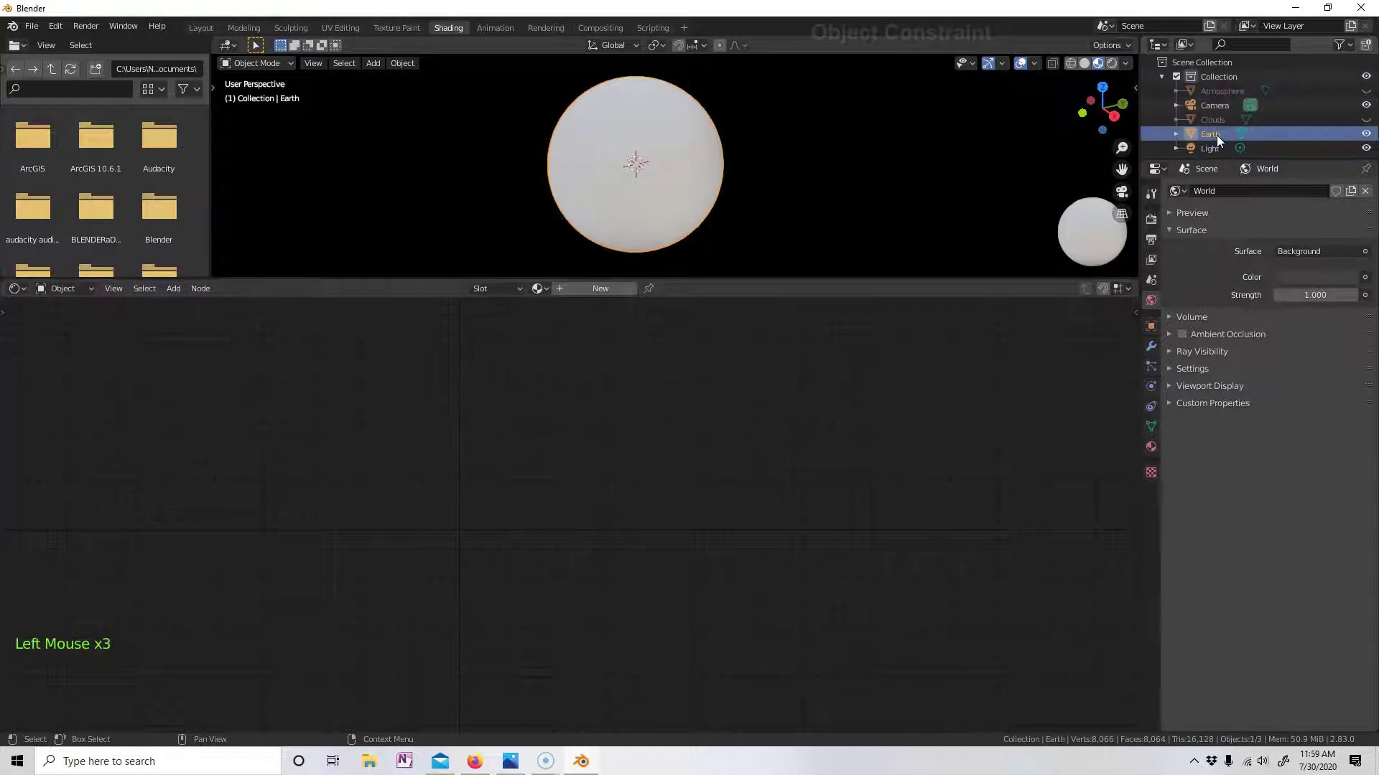
- Browse to the july folder of Earth texture images inside the A Planet Earth folder
double_click(96, 217)
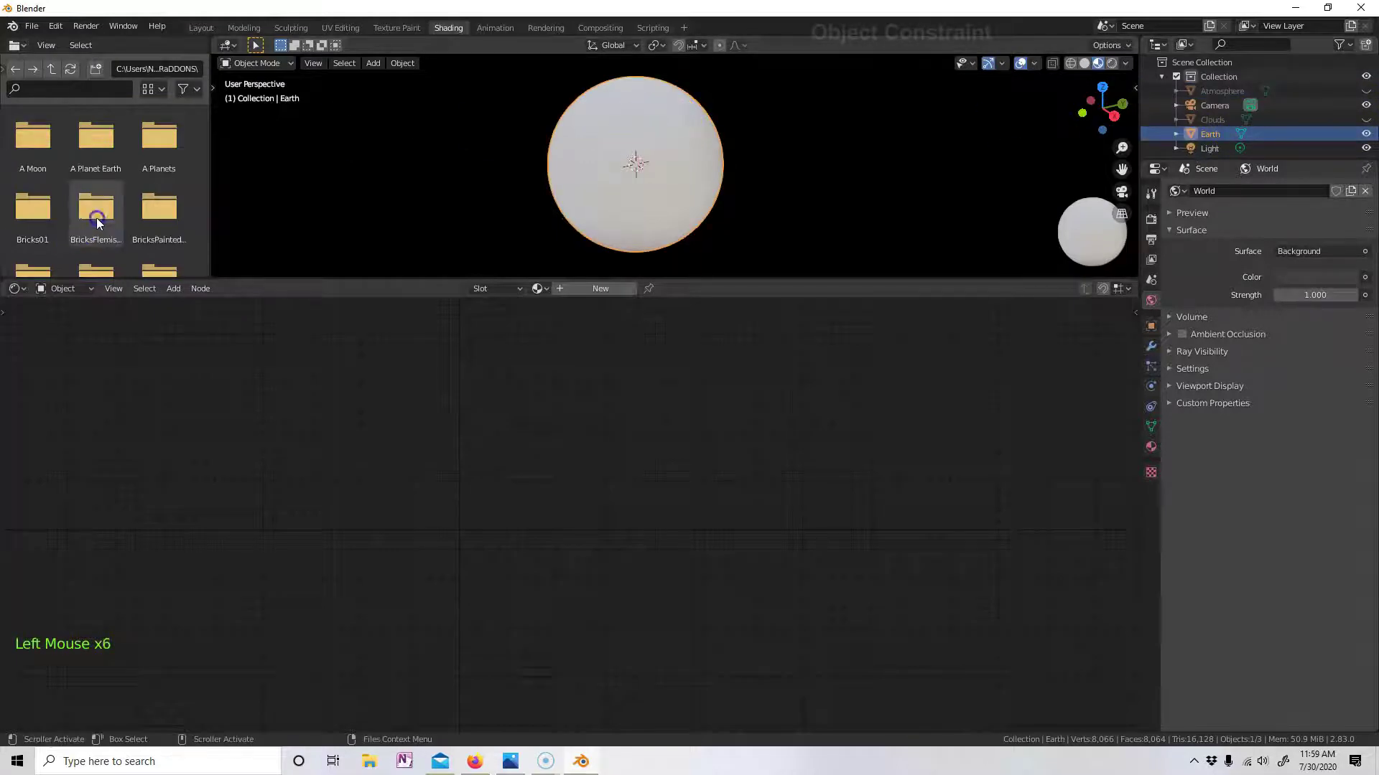
double_click(107, 161)
double_click(44, 152)
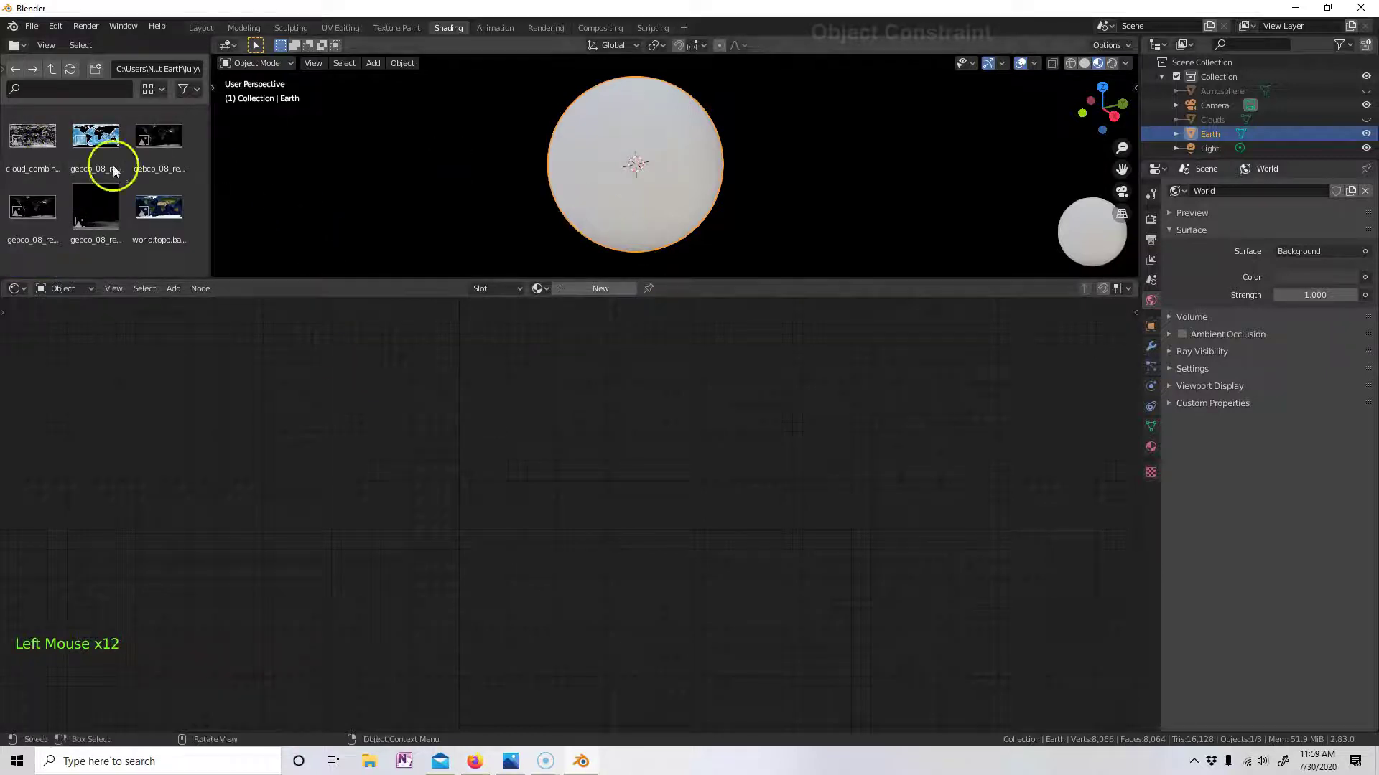
- Create a new material on the Earth sphere and name it Earth
click(598, 290)
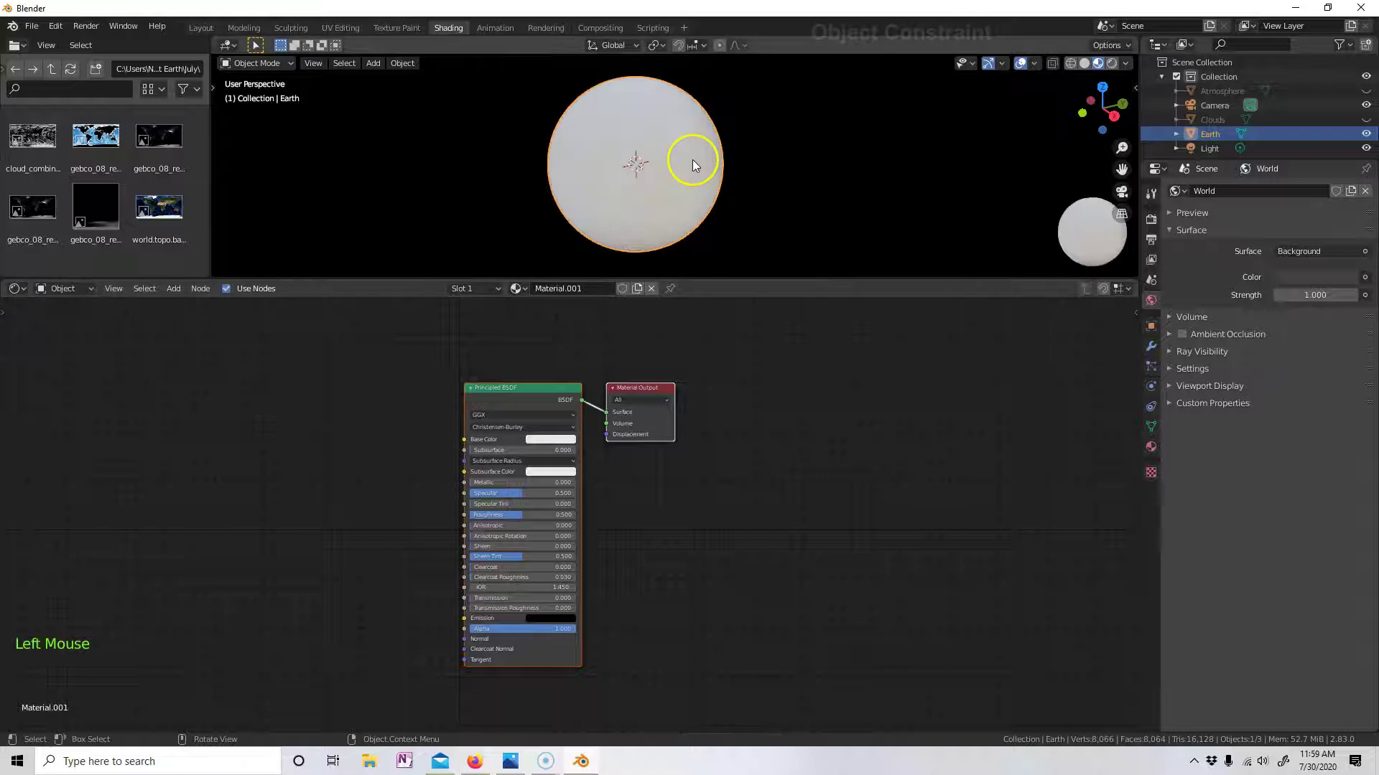
double_click(578, 289)
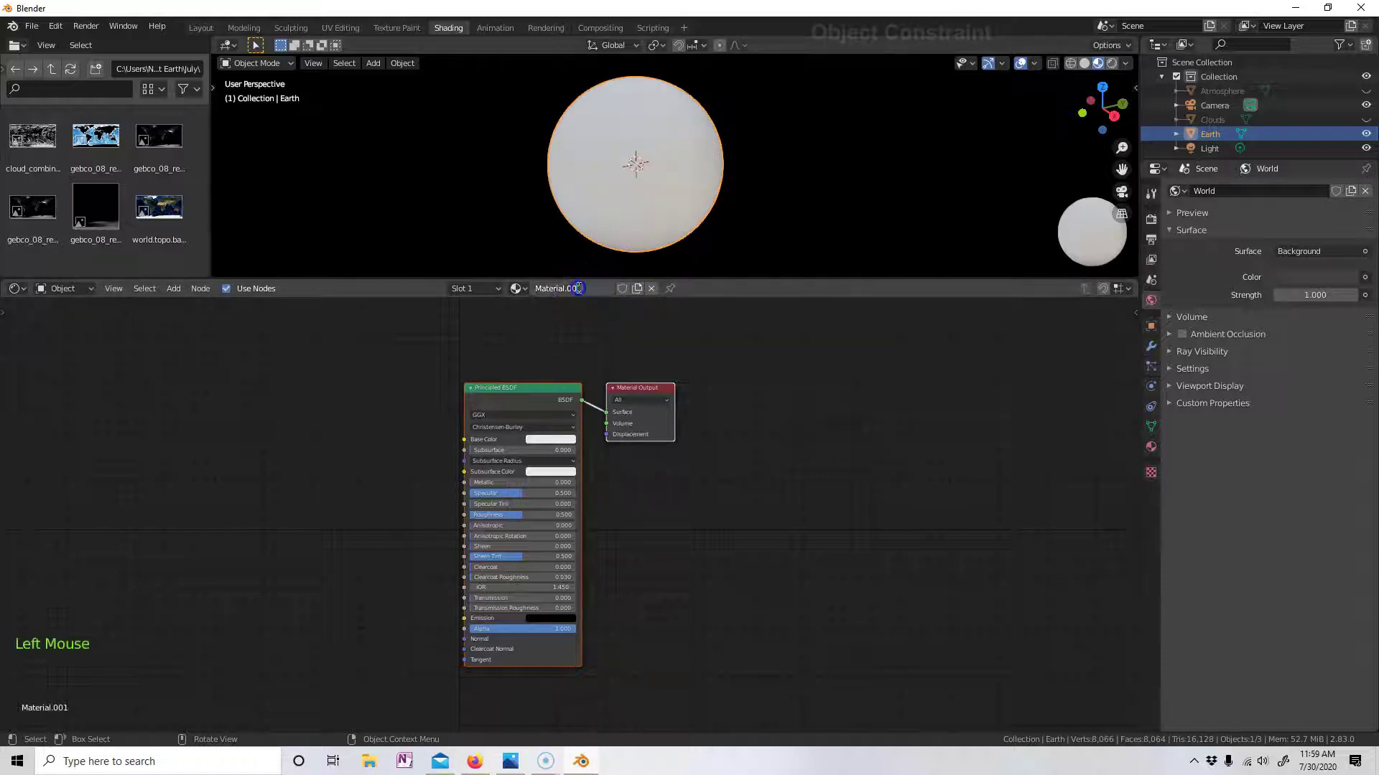
text(Earth)
drag(603, 289, 471, 279)
text(Earth)
key(Return)
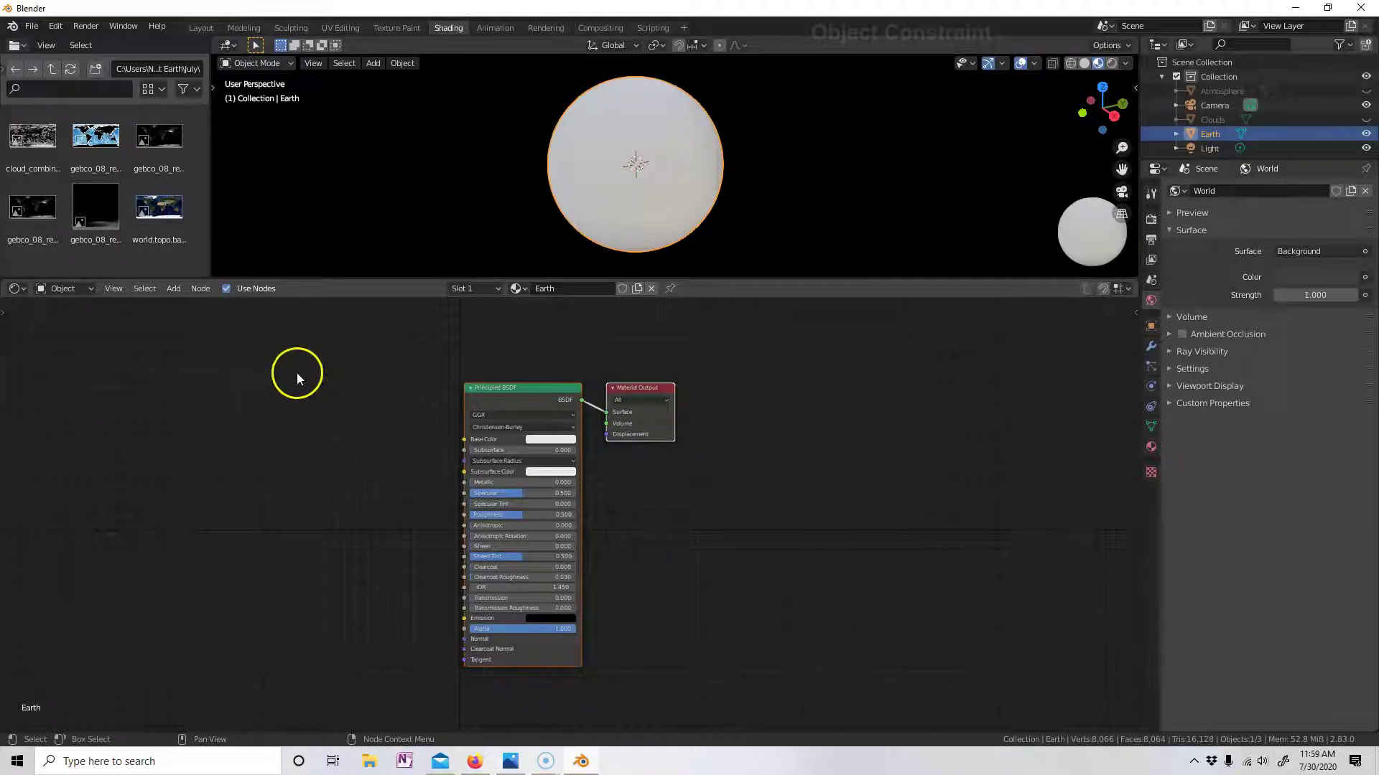
- Switch the Earth material's Principled BSDF node to a Diffuse BSDF shader
click(555, 395)
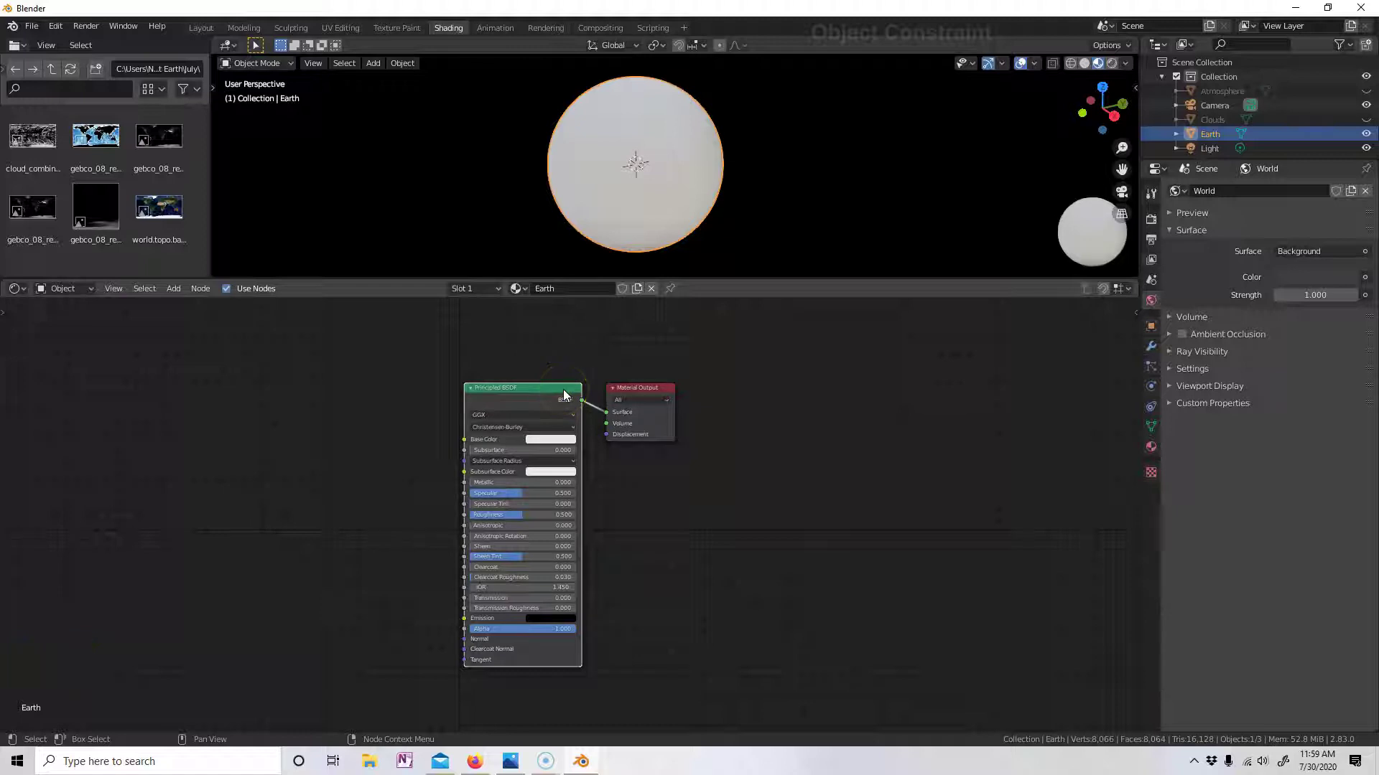
key(shift+s)
mouse_move(563, 391)
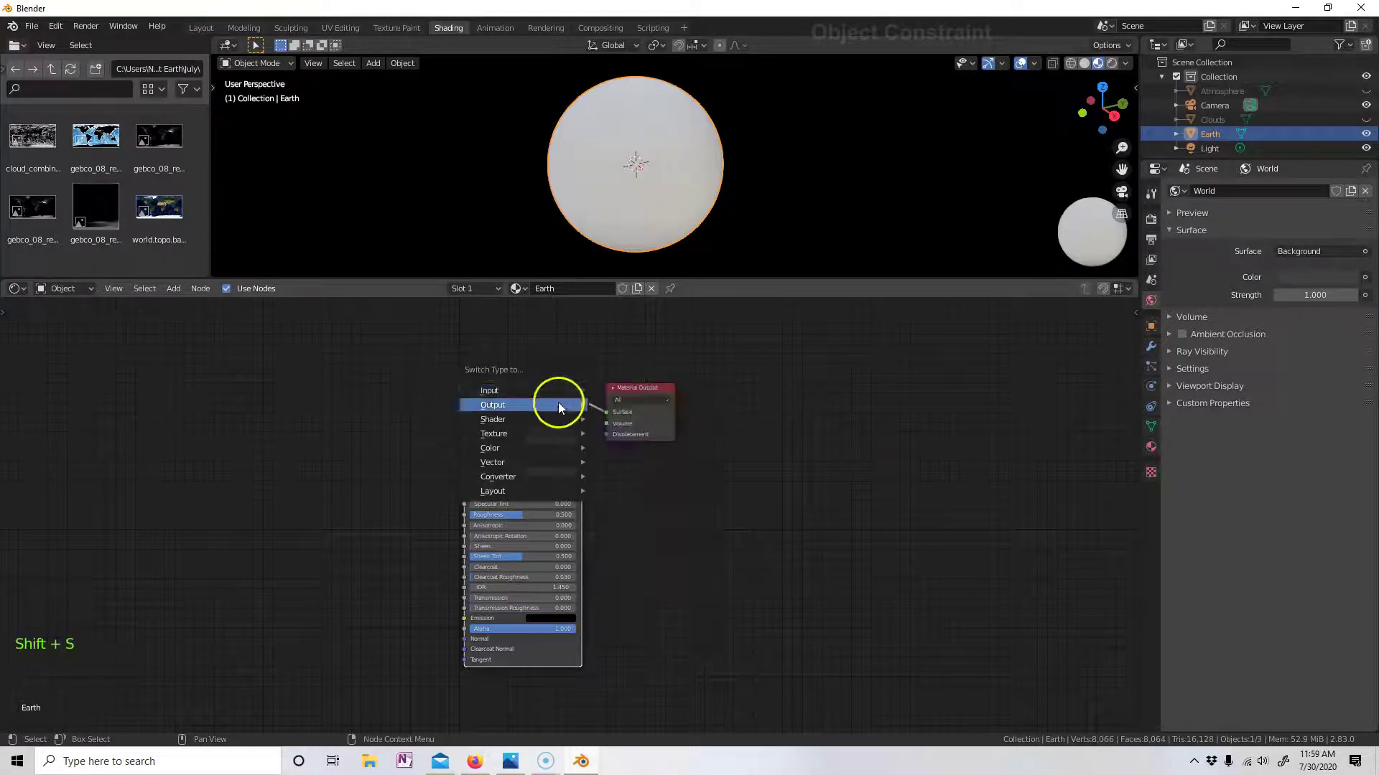
mouse_move(556, 416)
click(636, 445)
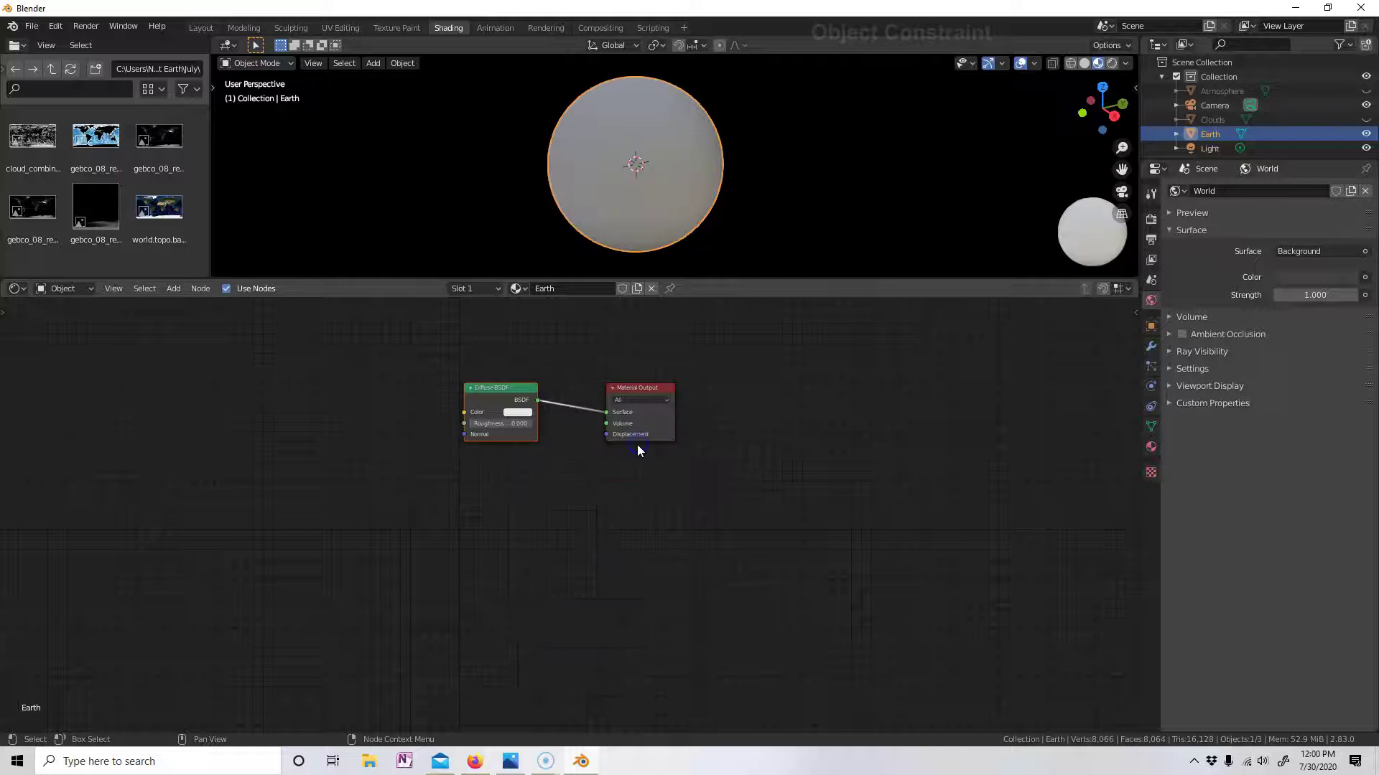
- Move the Diffuse BSDF and Material Output nodes together farther right to free space before them in the node graph
drag(723, 481, 410, 370)
drag(503, 402, 893, 369)
click(894, 370)
scroll(893, 389, up, 4)
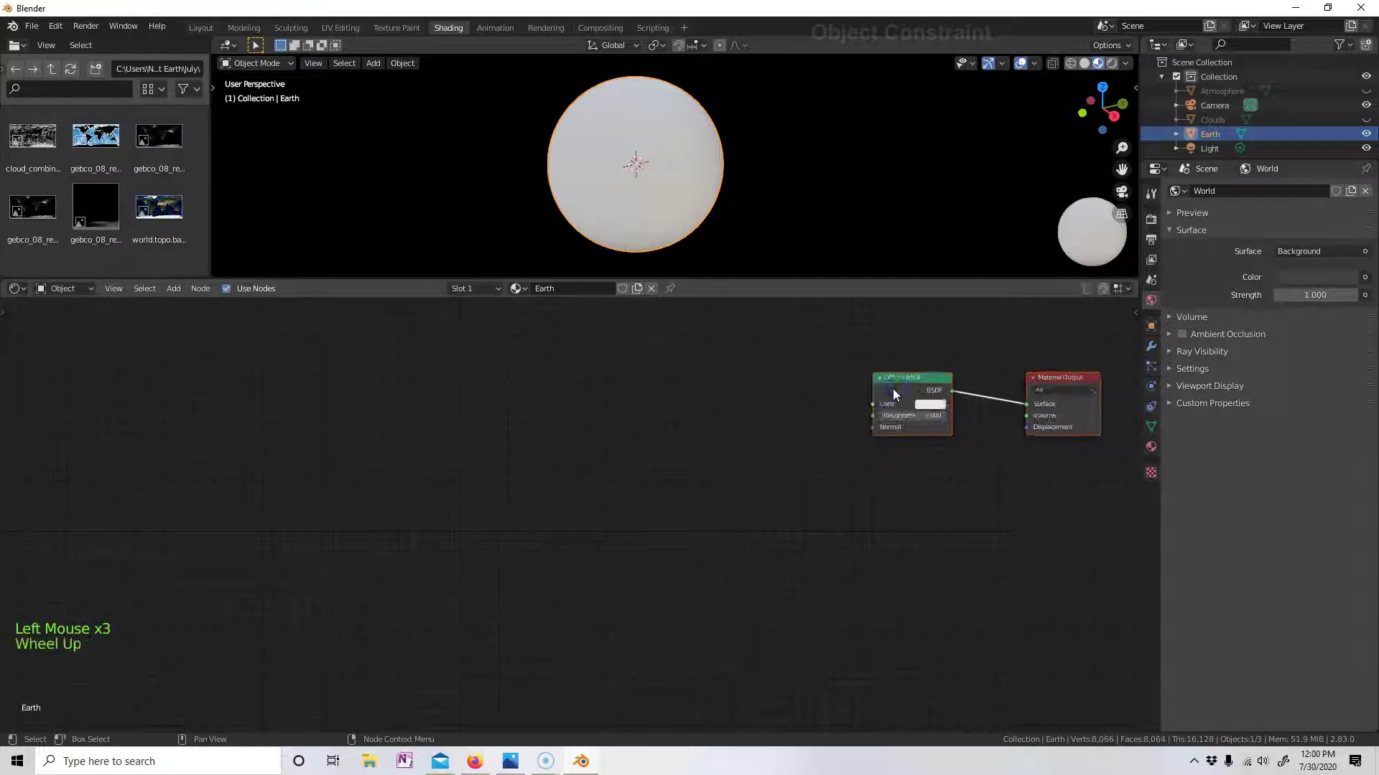
- Space the Diffuse BSDF away from the Material Output and feed its Color from the world.topo.bathy texture image
middle_drag(903, 415, 847, 623)
scroll(788, 544, up, 2)
drag(833, 466, 614, 447)
click(843, 613)
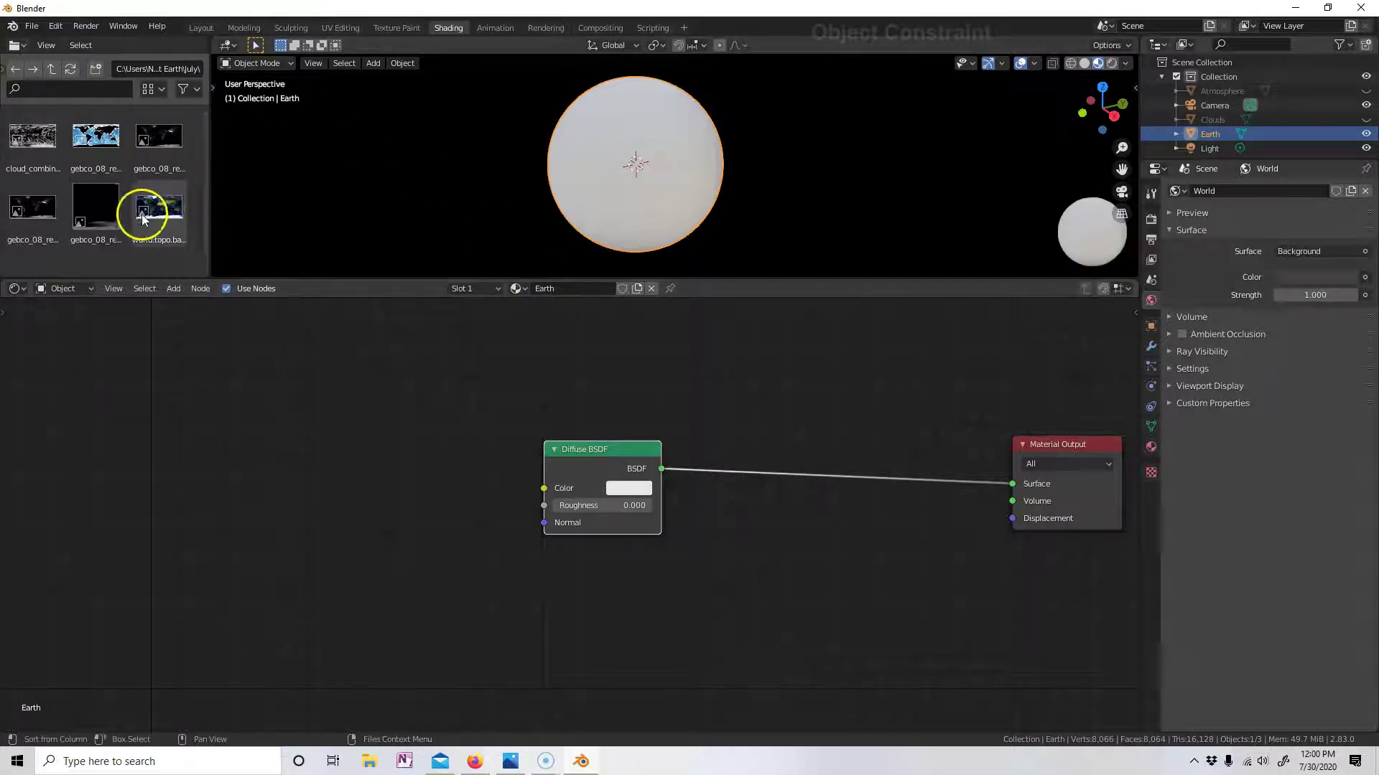
drag(141, 214, 133, 449)
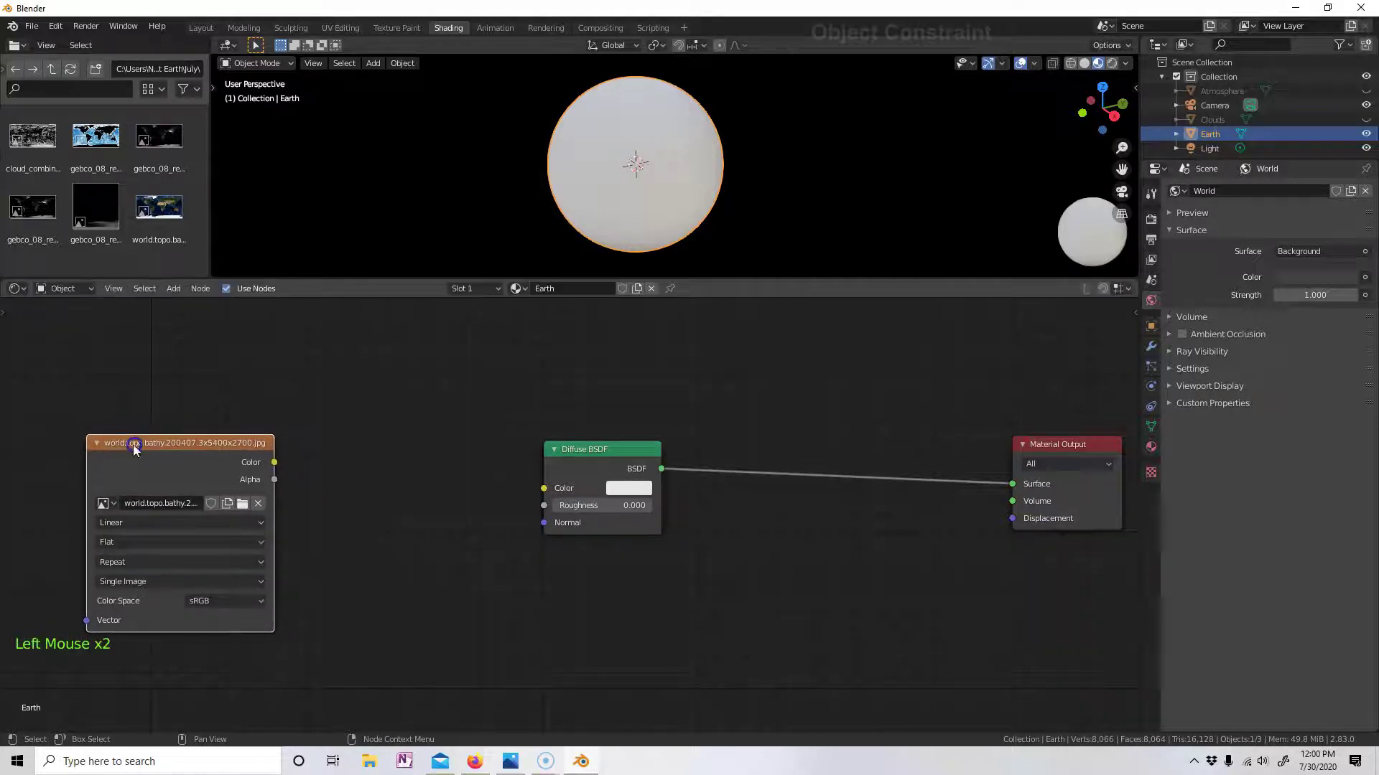
mouse_move(275, 463)
mouse_down()
mouse_move(507, 452)
mouse_move(543, 490)
mouse_up()
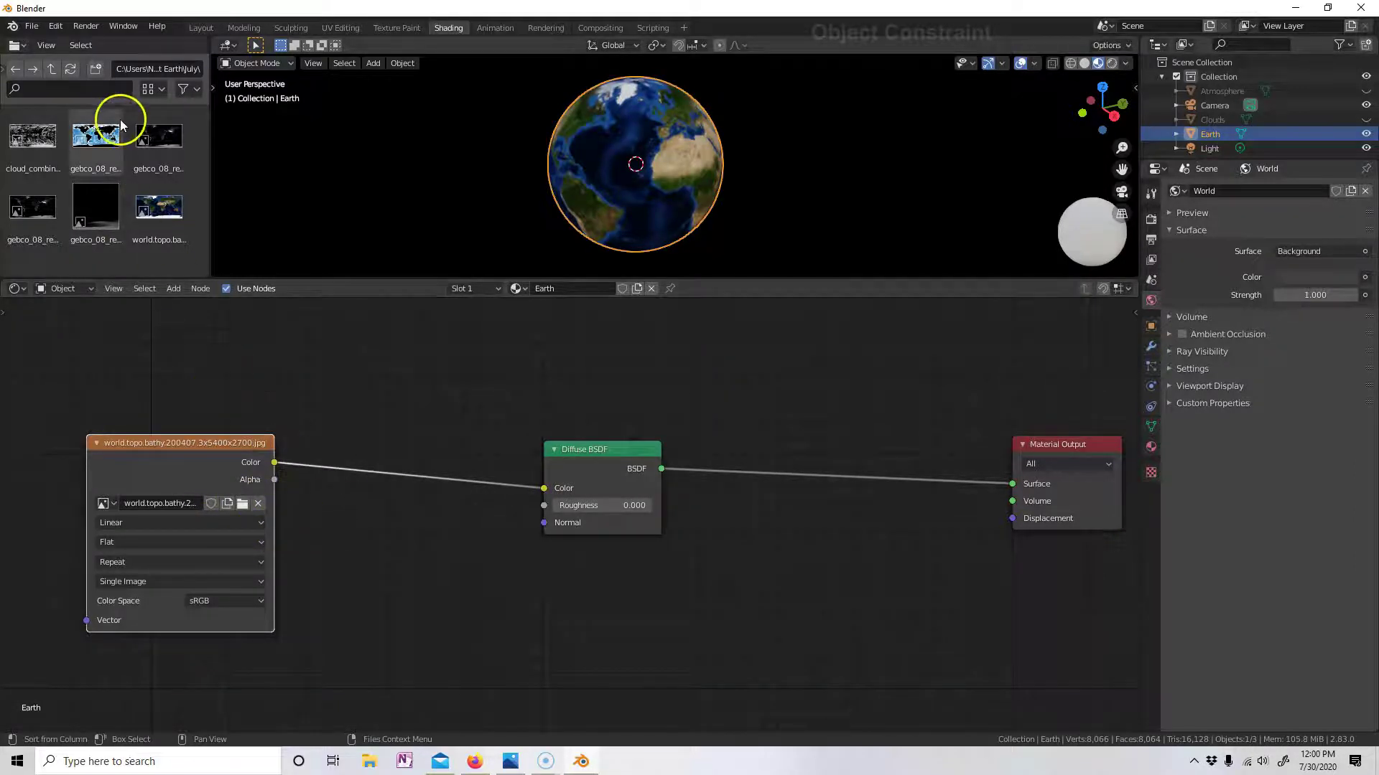
- Add the gebco_08_rev_elev_5400x2700.png texture with Non-Color color space and place it beneath the collapsed world.topo.bathy node
click(31, 138)
drag(159, 138, 349, 509)
click(412, 666)
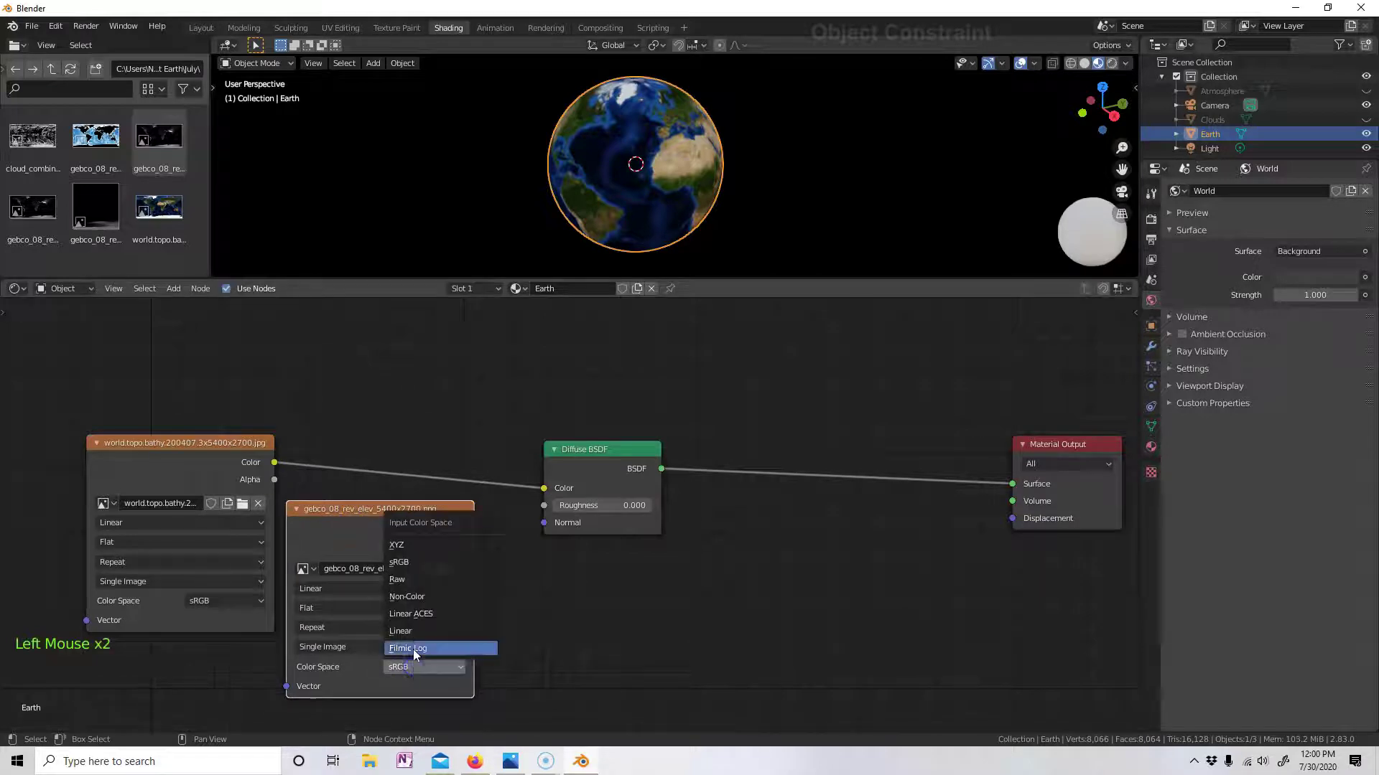
click(407, 599)
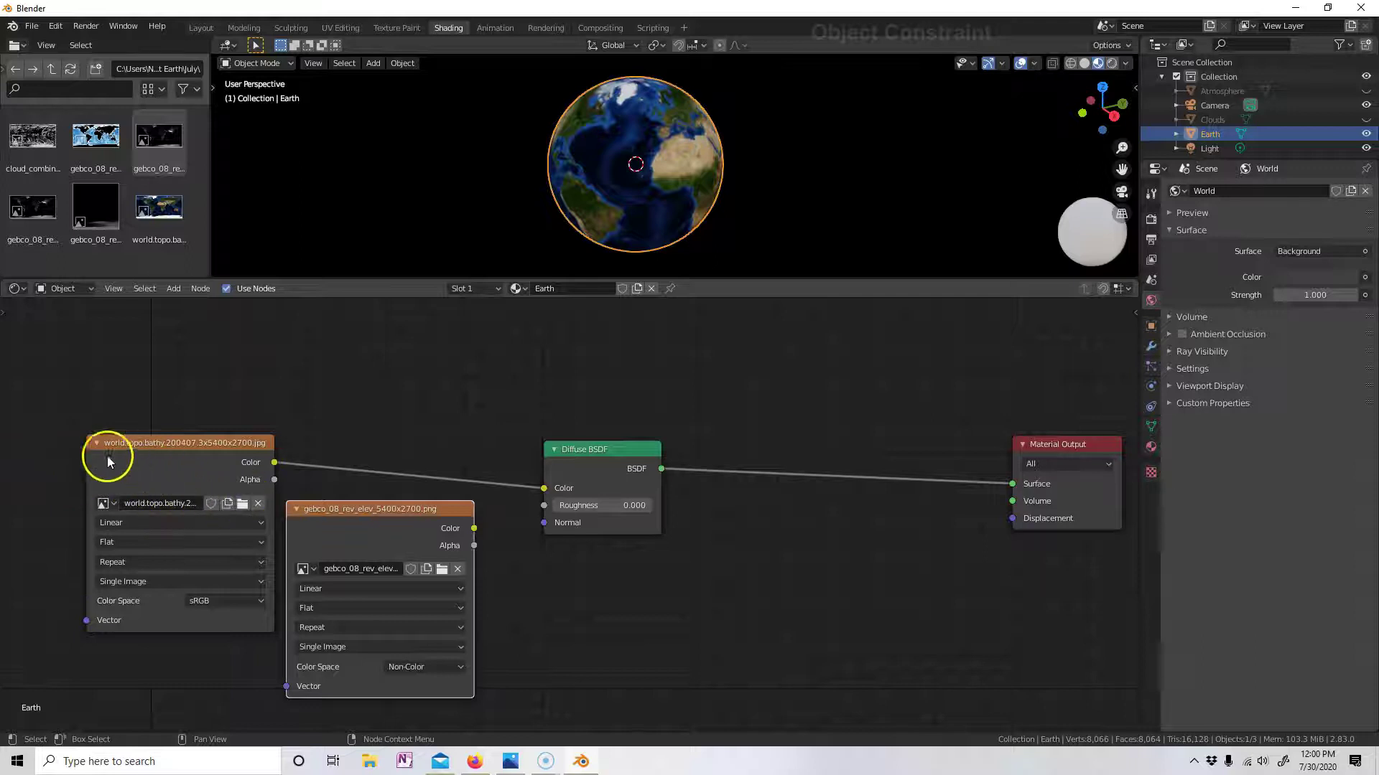
click(94, 442)
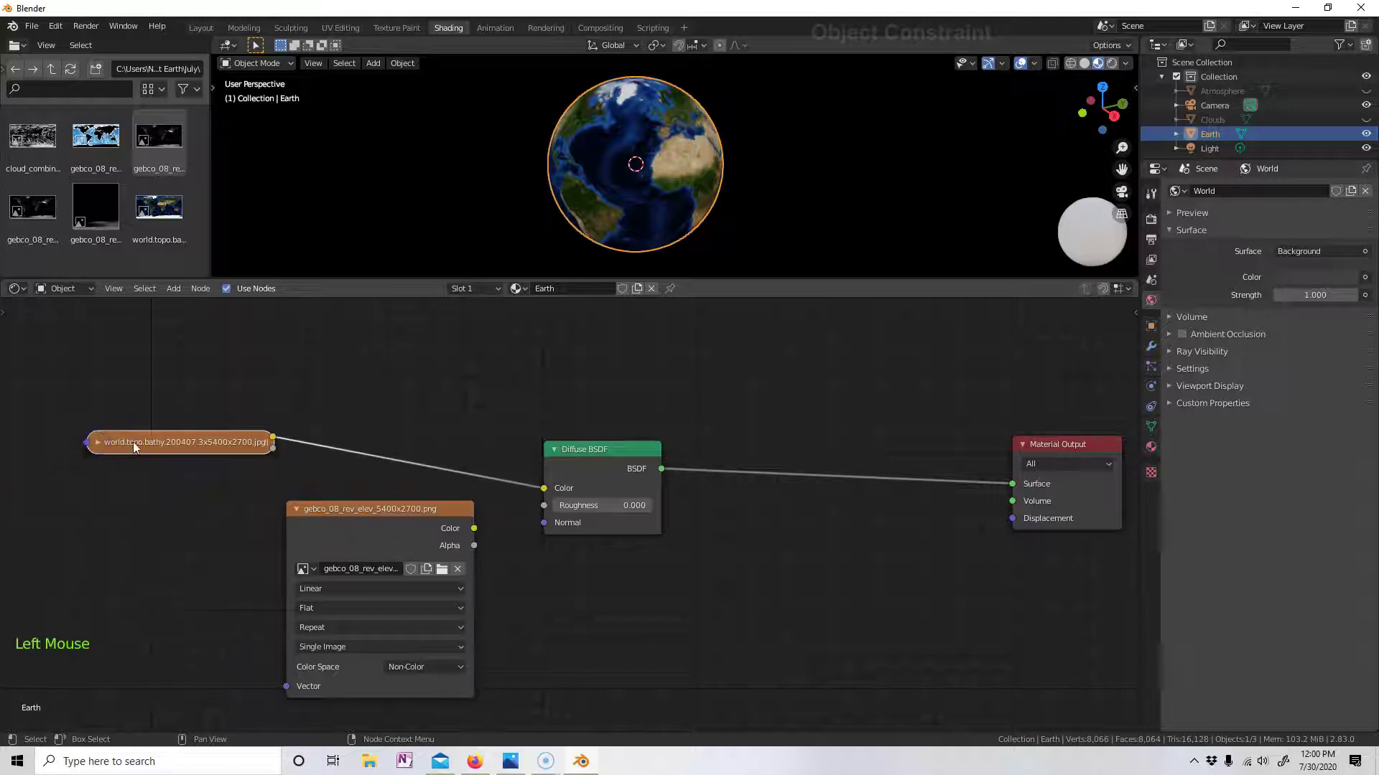
drag(360, 502, 160, 468)
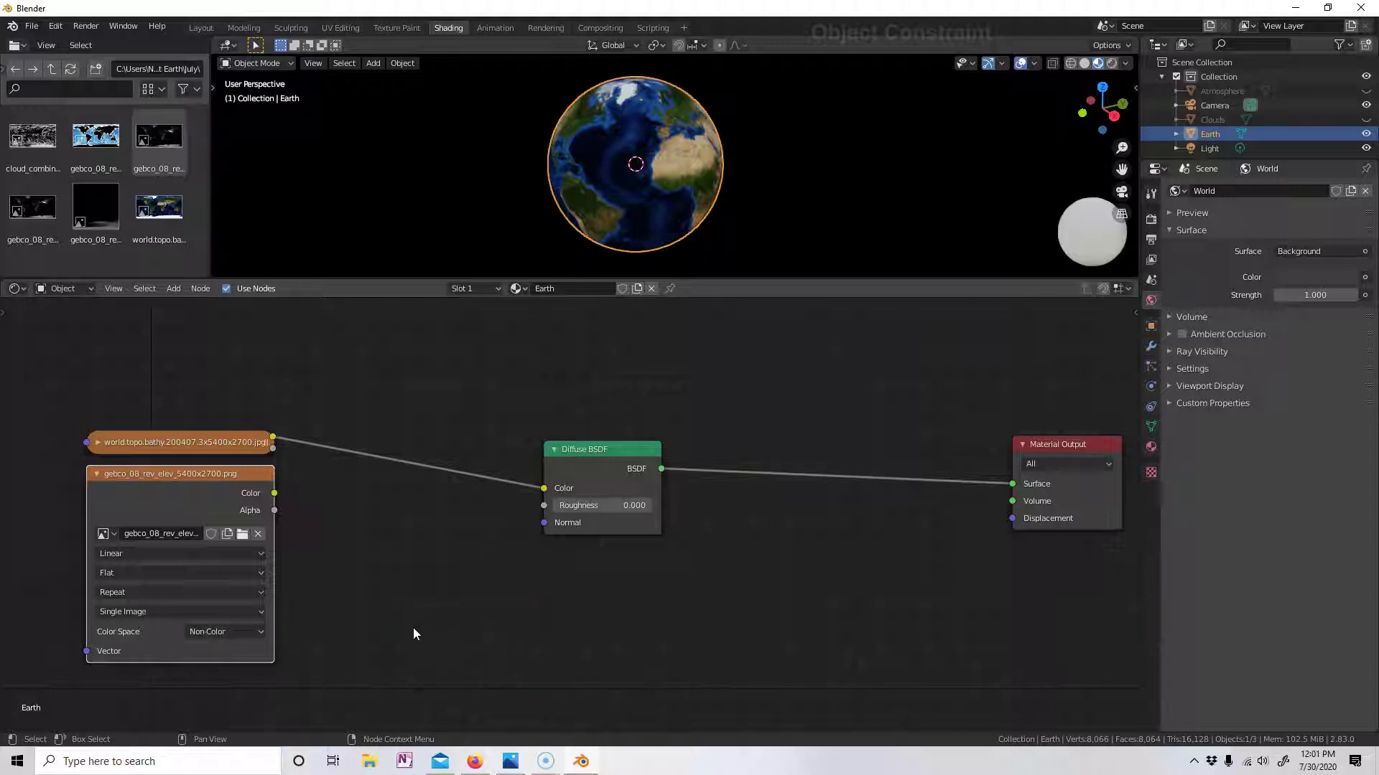
- Add a Bump node that takes the elevation texture's Color as Height and feeds the Diffuse BSDF's Normal input
key(shift)
key(shift+a)
mouse_move(414, 629)
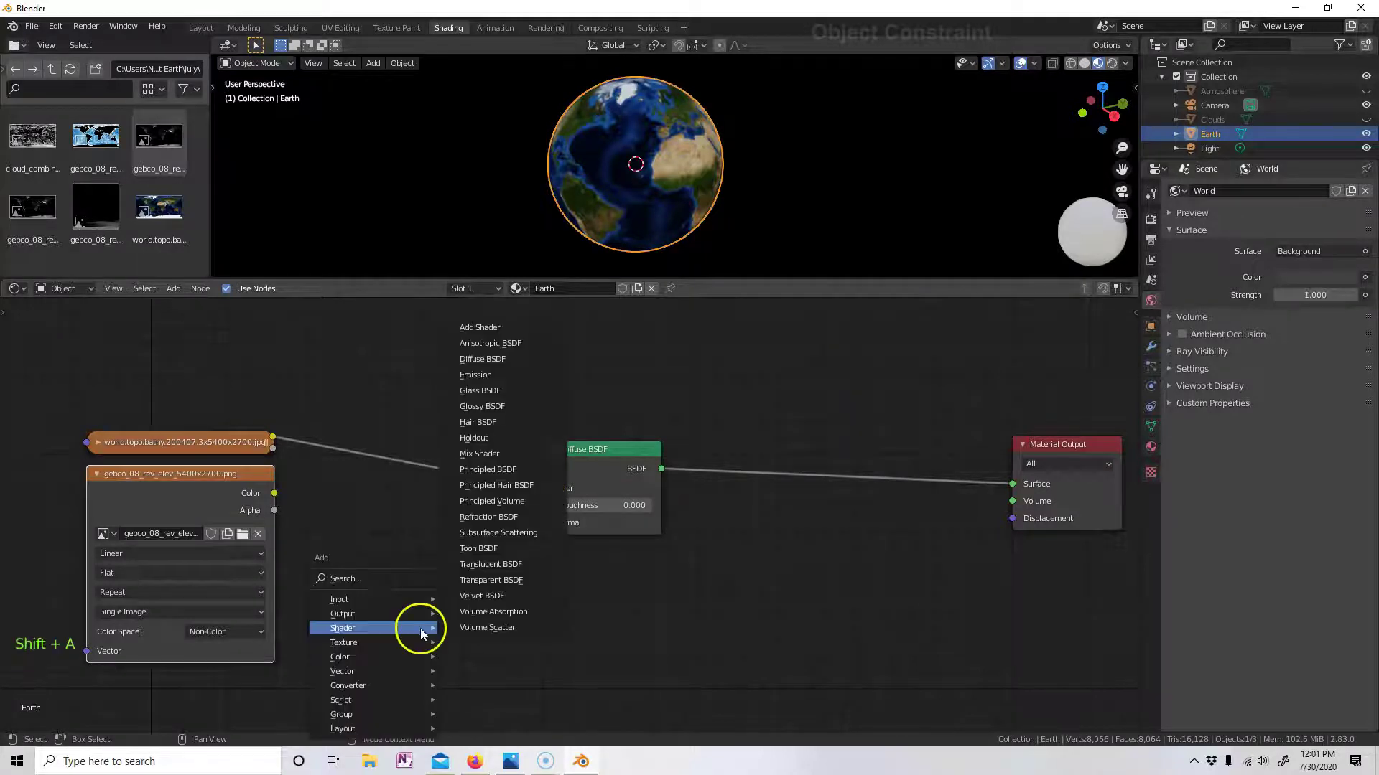
mouse_move(390, 670)
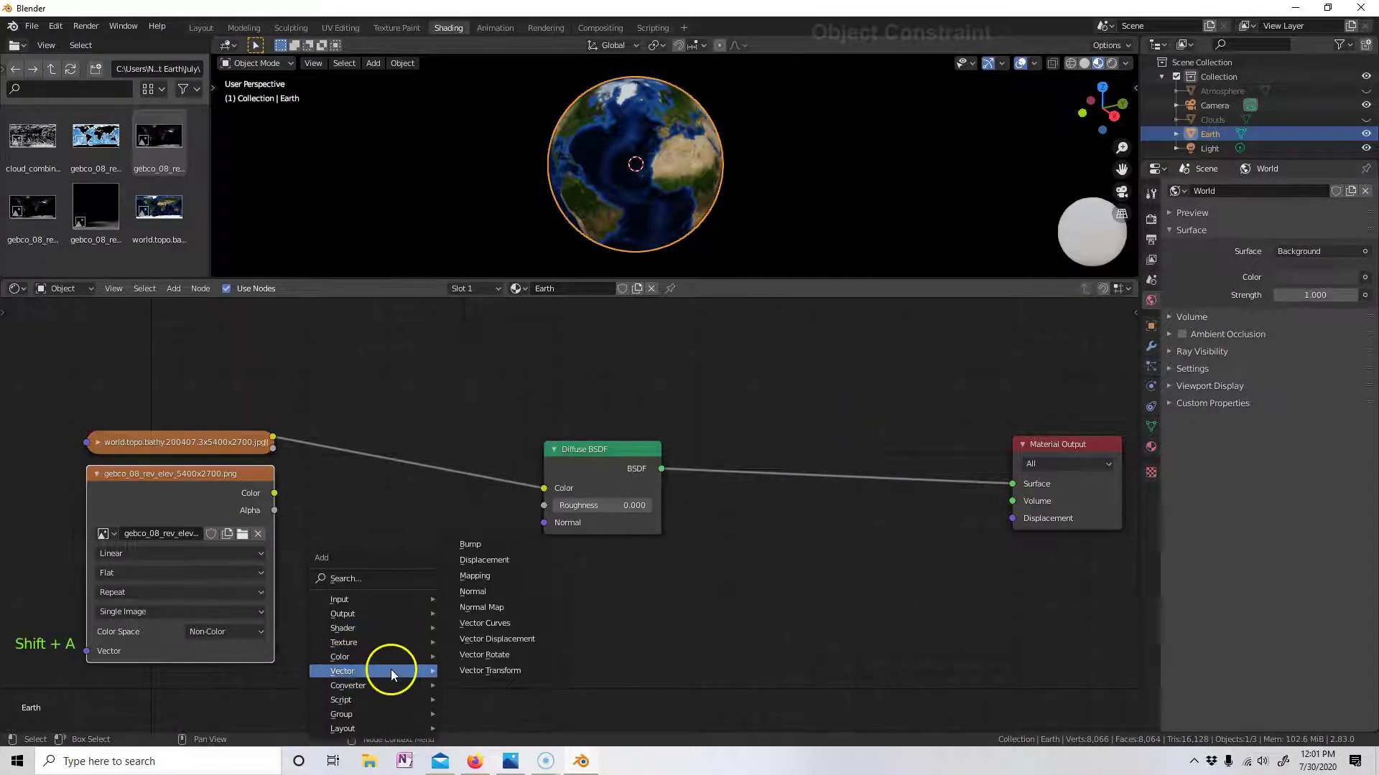
click(471, 545)
click(356, 500)
drag(274, 492, 354, 599)
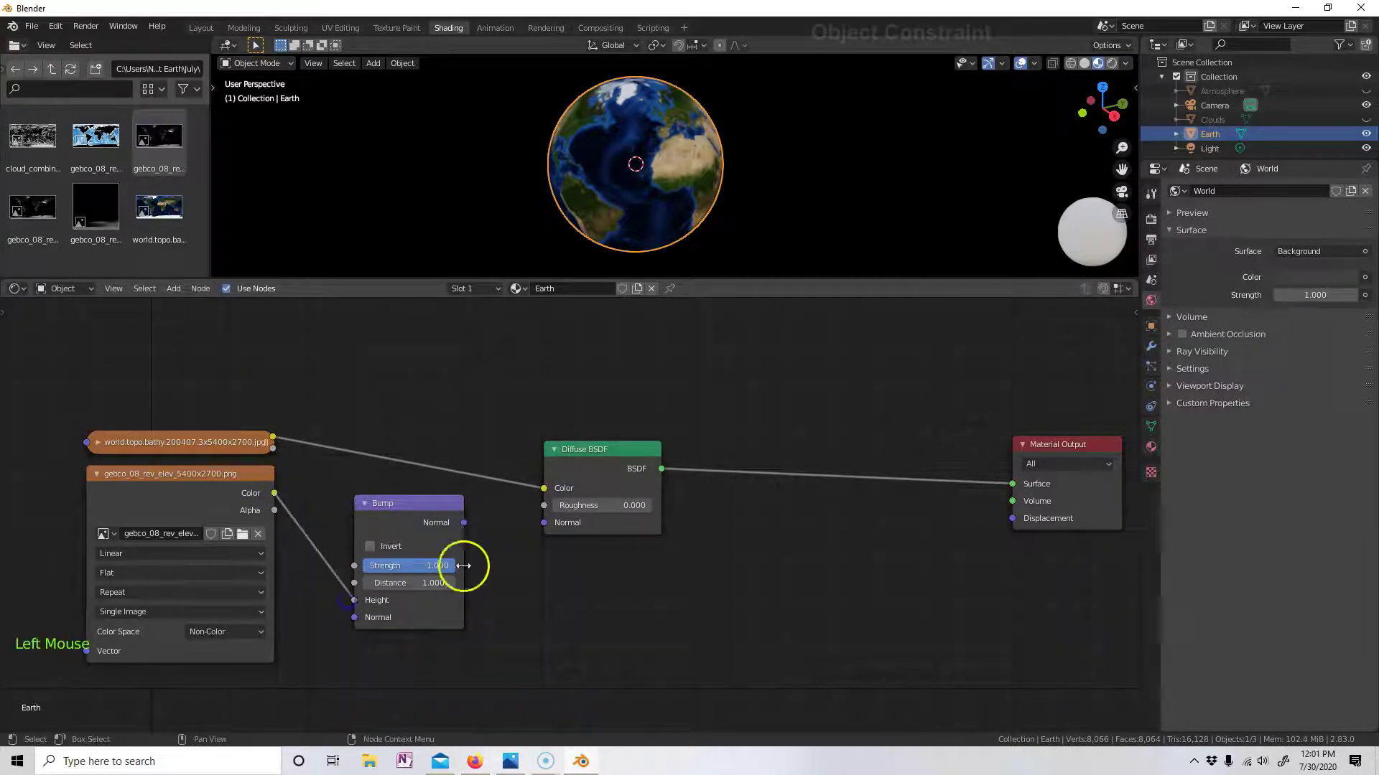
drag(464, 522, 544, 522)
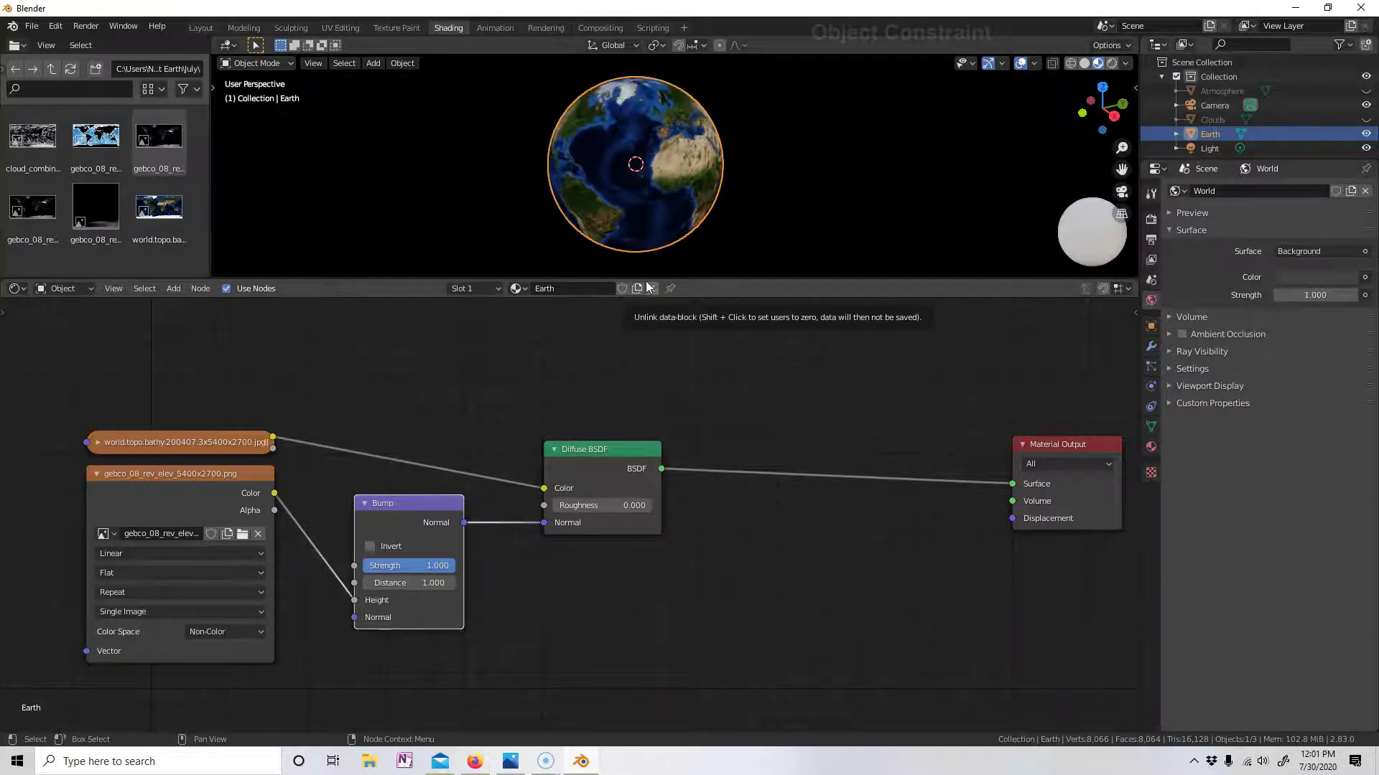
- Set the Bump strength to 0 and back to 1 to compare the terrain relief on the Earth's surface
scroll(721, 204, up, 9)
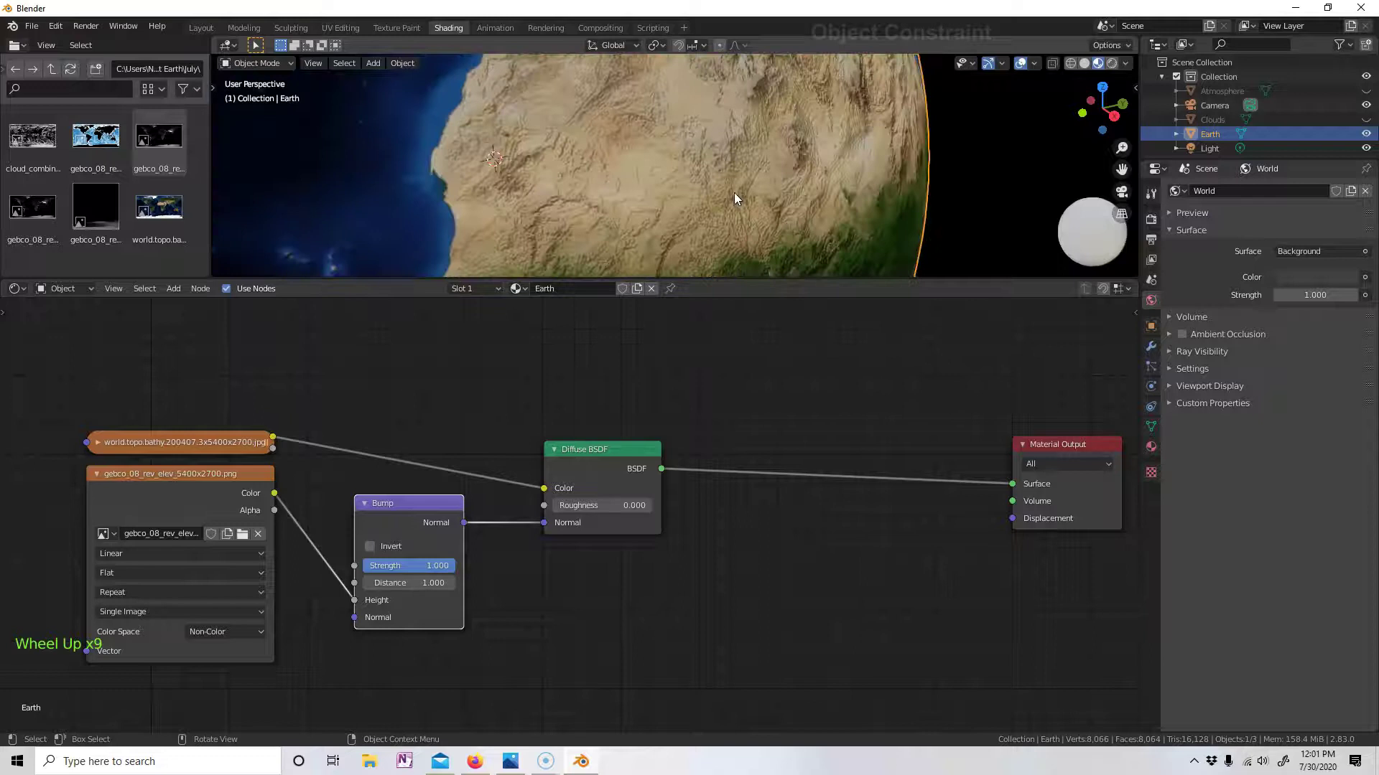
click(448, 565)
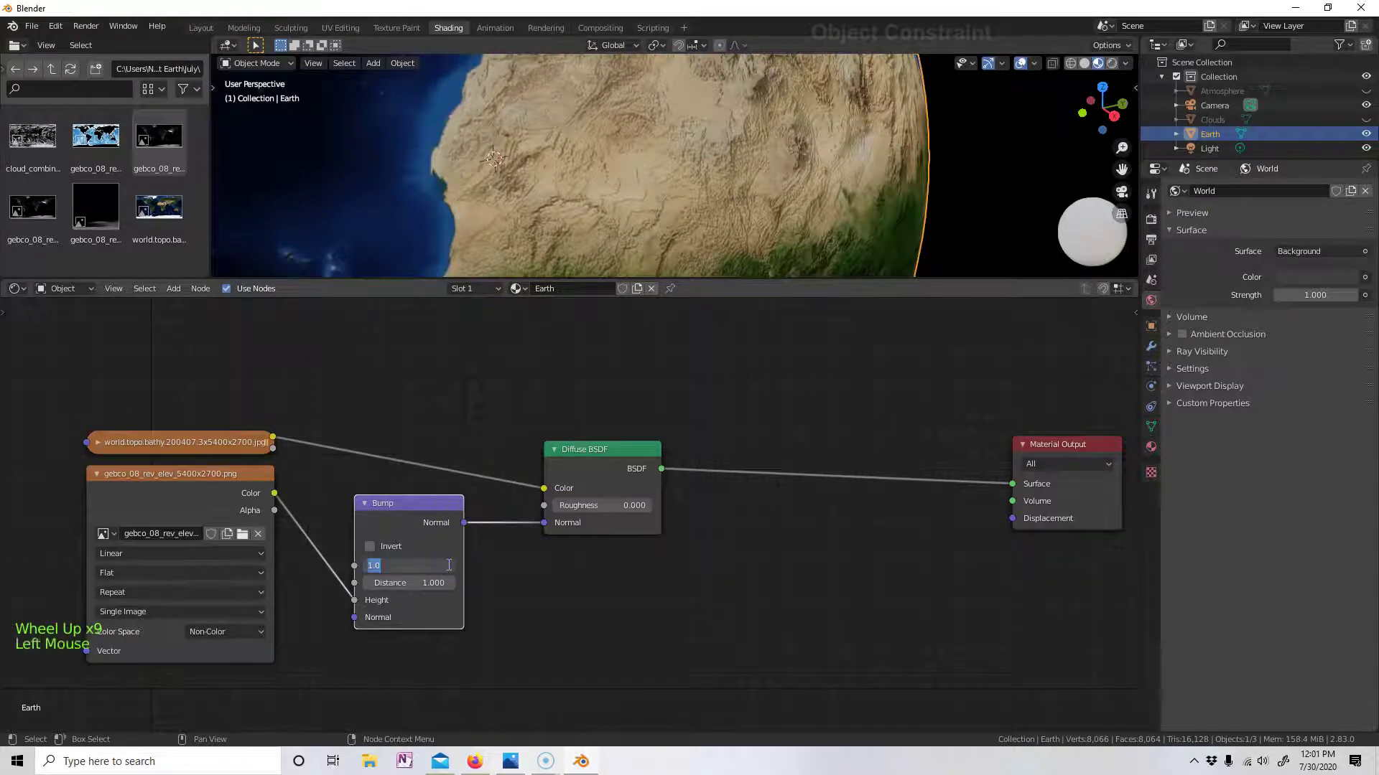
text(0)
key(Return)
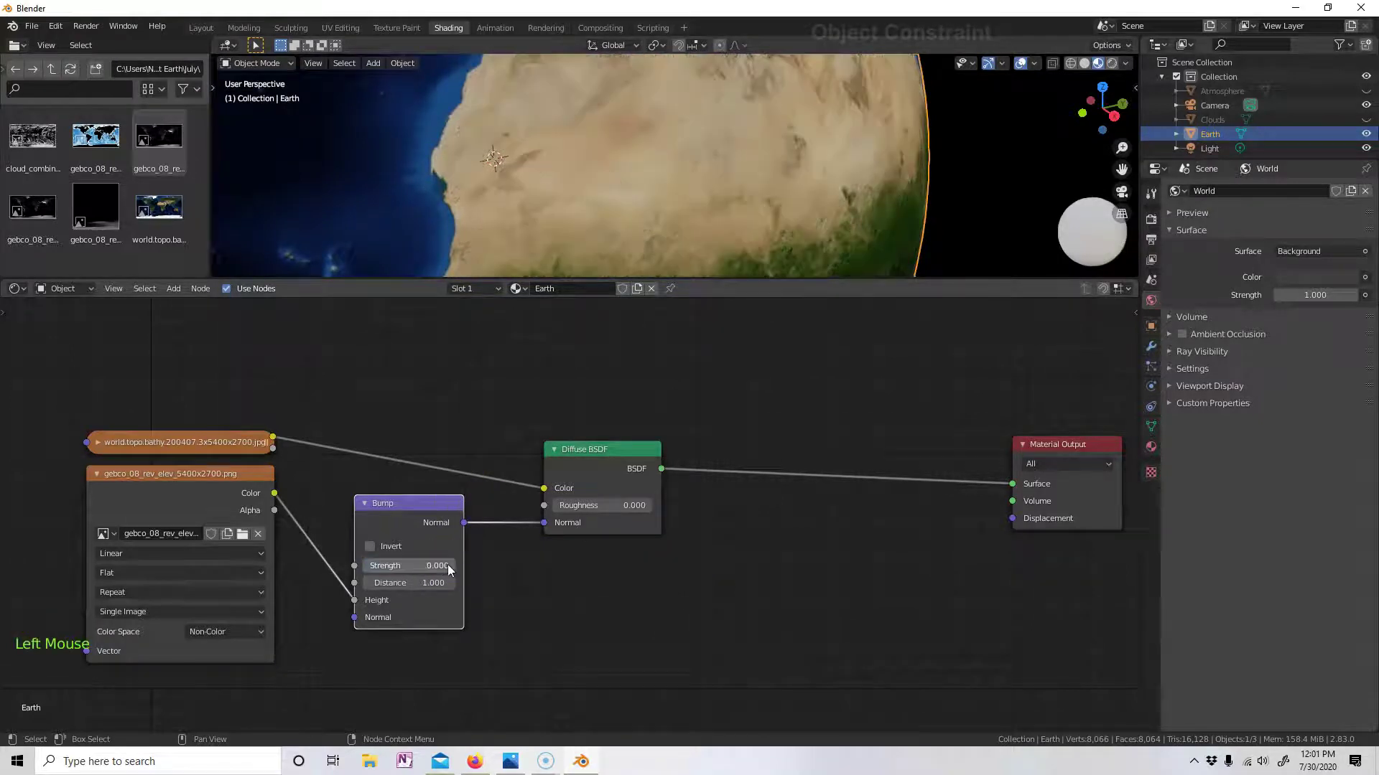
click(448, 565)
text(1)
key(Return)
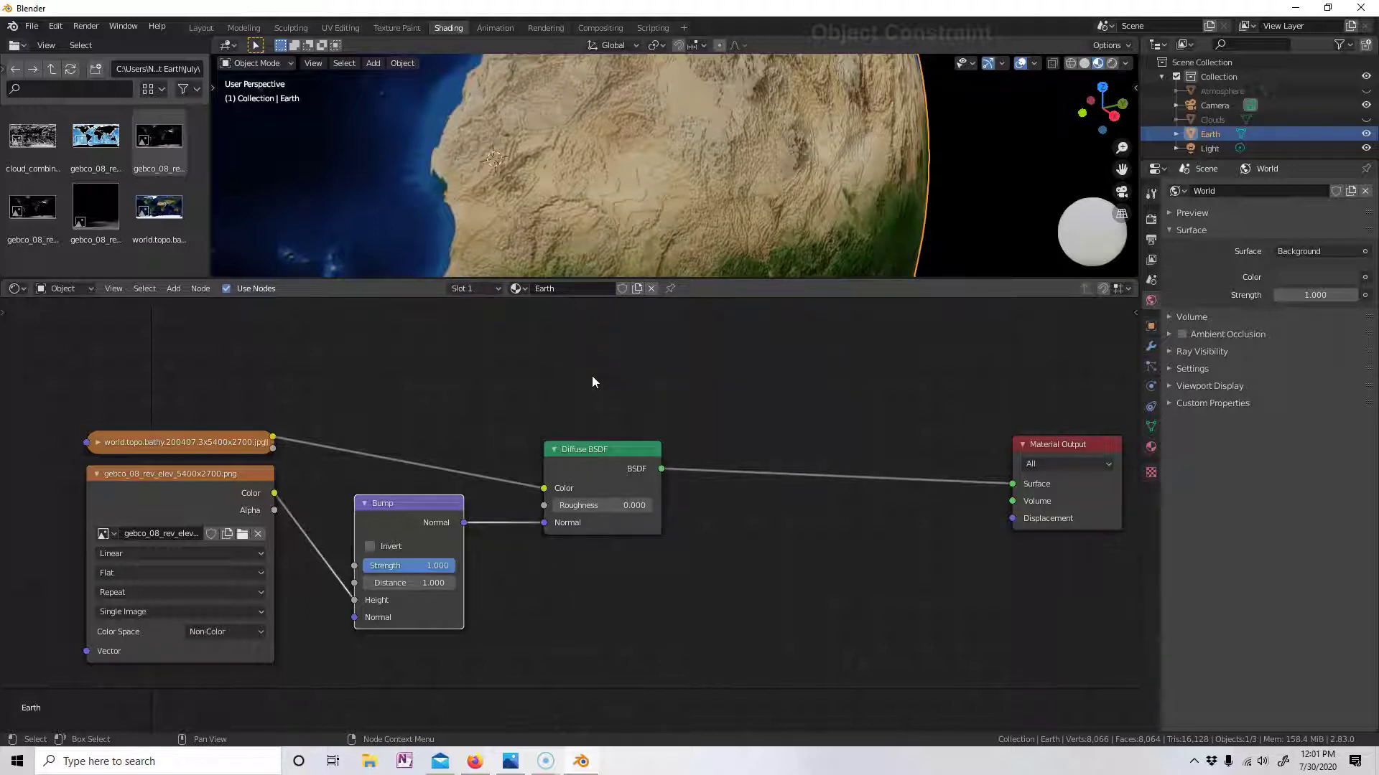
- Collapse the Bump and elevation texture nodes, and raise the Diffuse BSDF slightly in the node graph
click(364, 503)
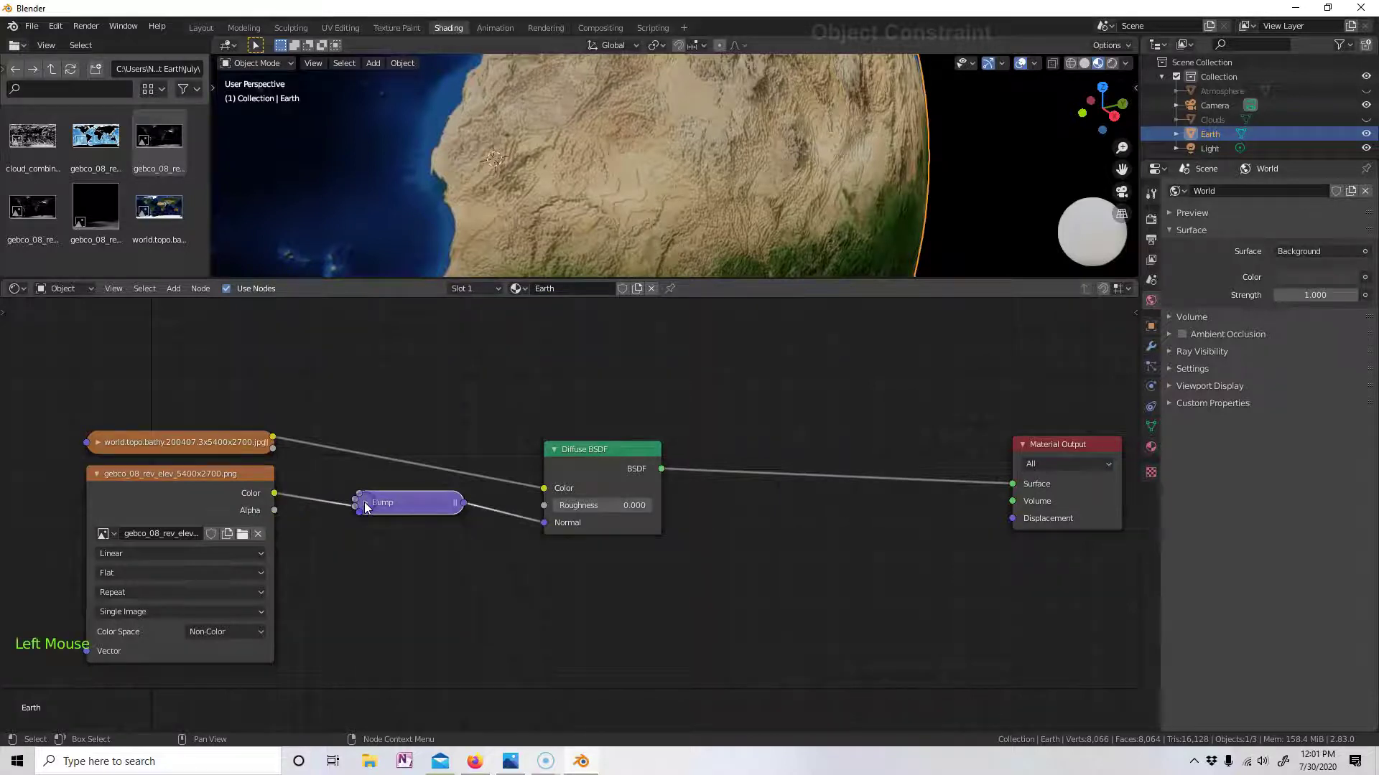
click(98, 475)
drag(188, 485, 196, 491)
drag(590, 450, 600, 417)
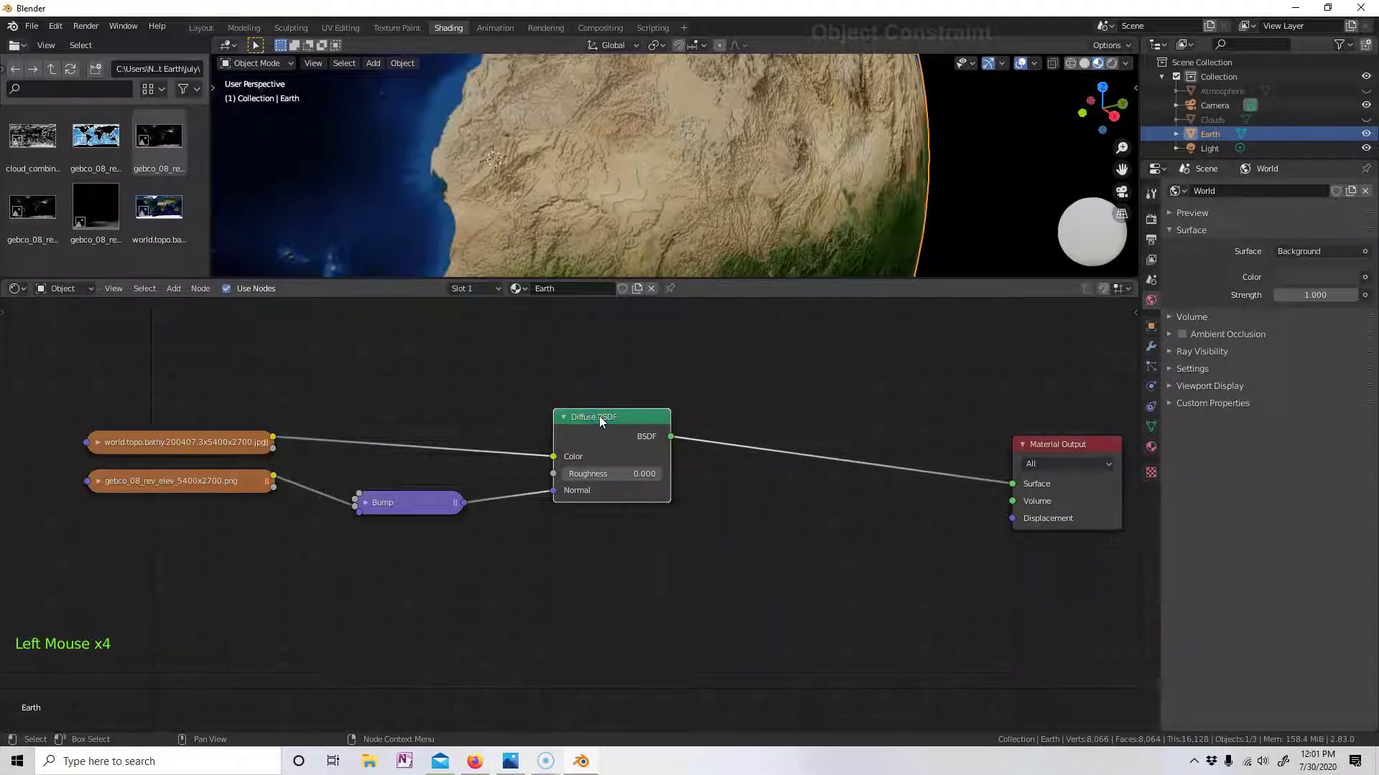
- Add the gebco_08_rev_bath_3600x1800_color.jpg texture above the other images and set its color space to Non-Color
middle_drag(524, 483, 578, 698)
drag(99, 138, 146, 310)
click(214, 472)
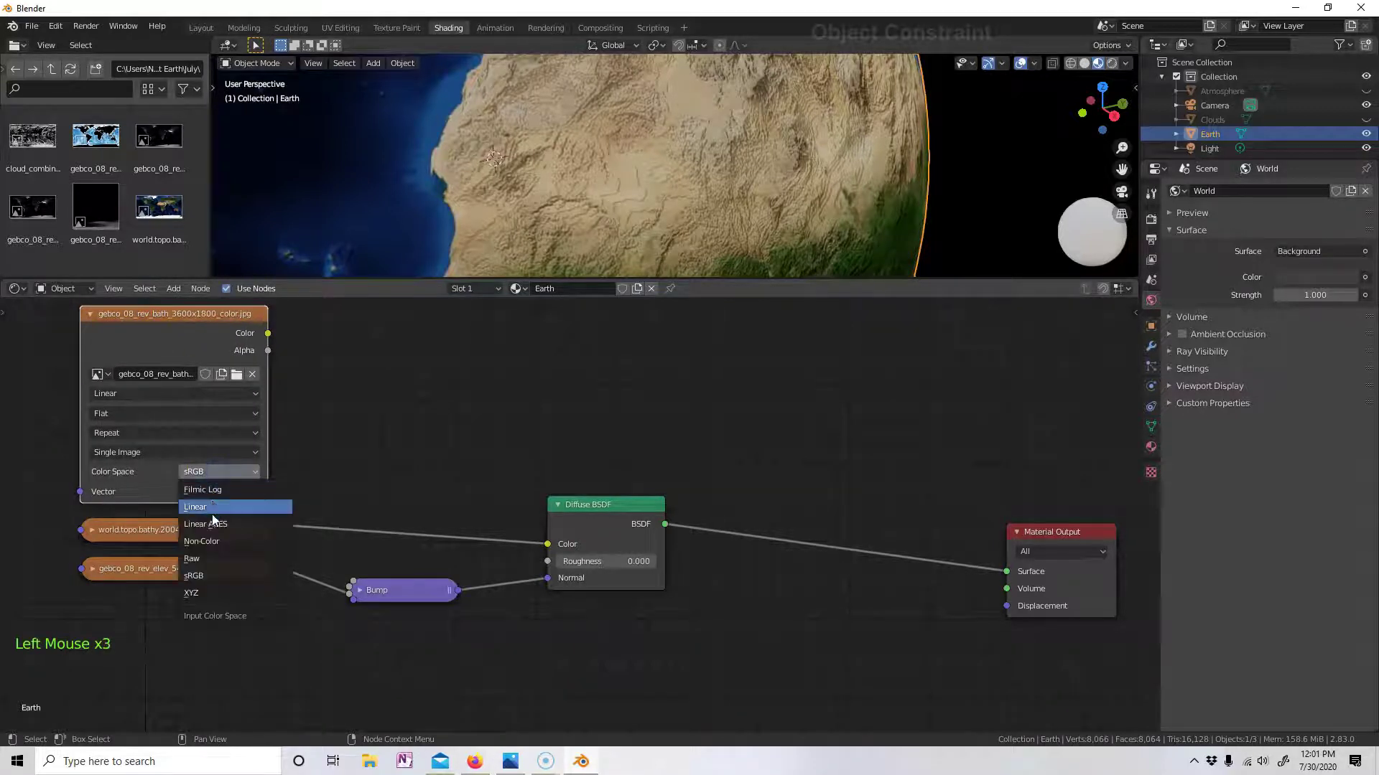
click(212, 537)
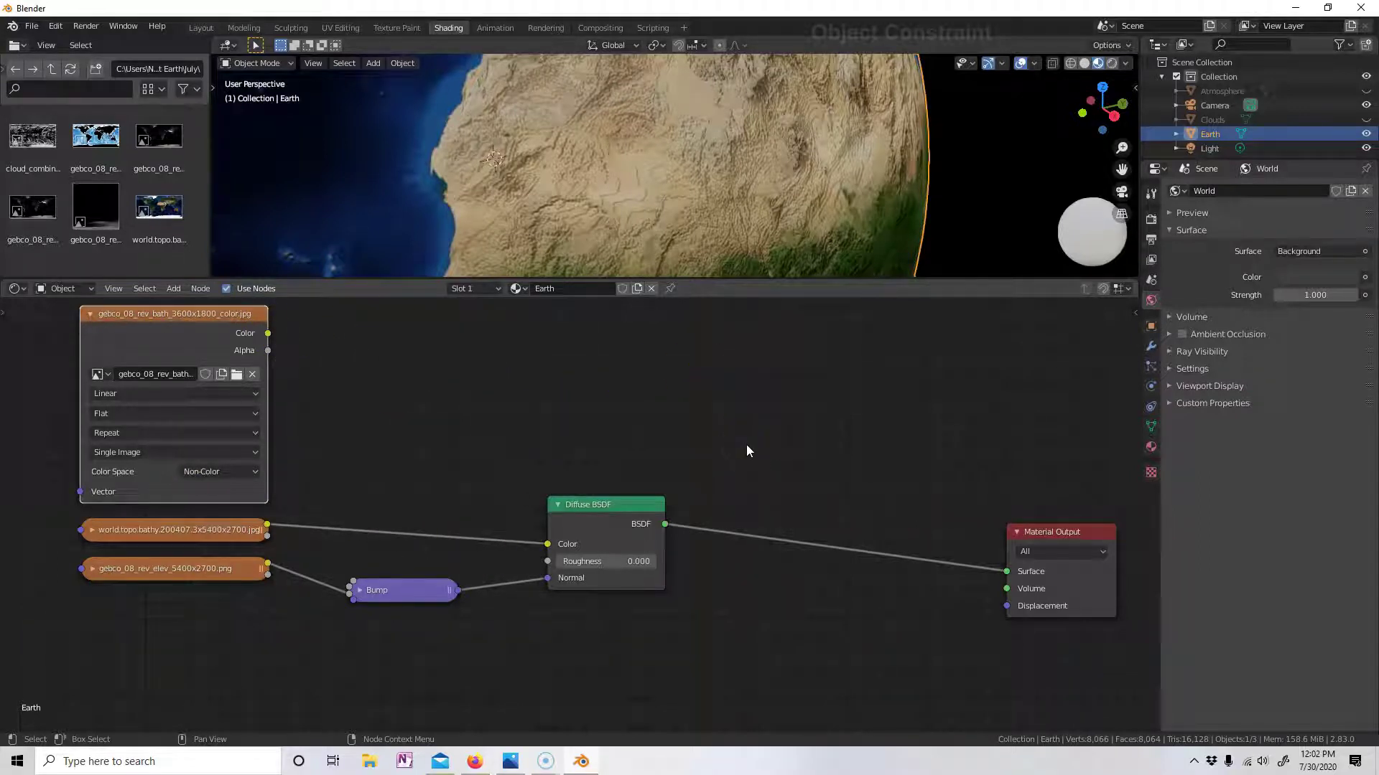
- Insert a Mix Shader between the Diffuse BSDF and Material Output, with the bathymetry texture's Color driving its Fac
key(shift+a)
click(747, 403)
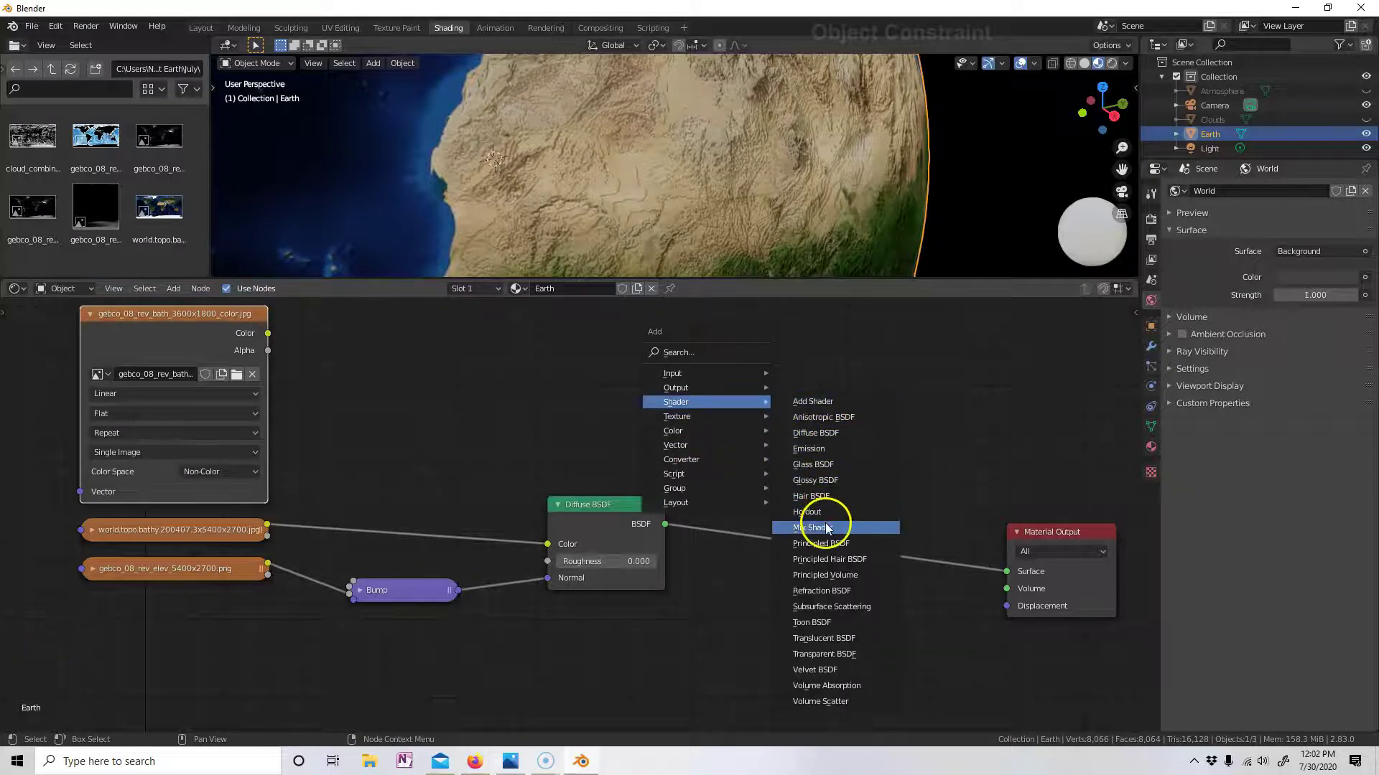
click(861, 529)
click(818, 486)
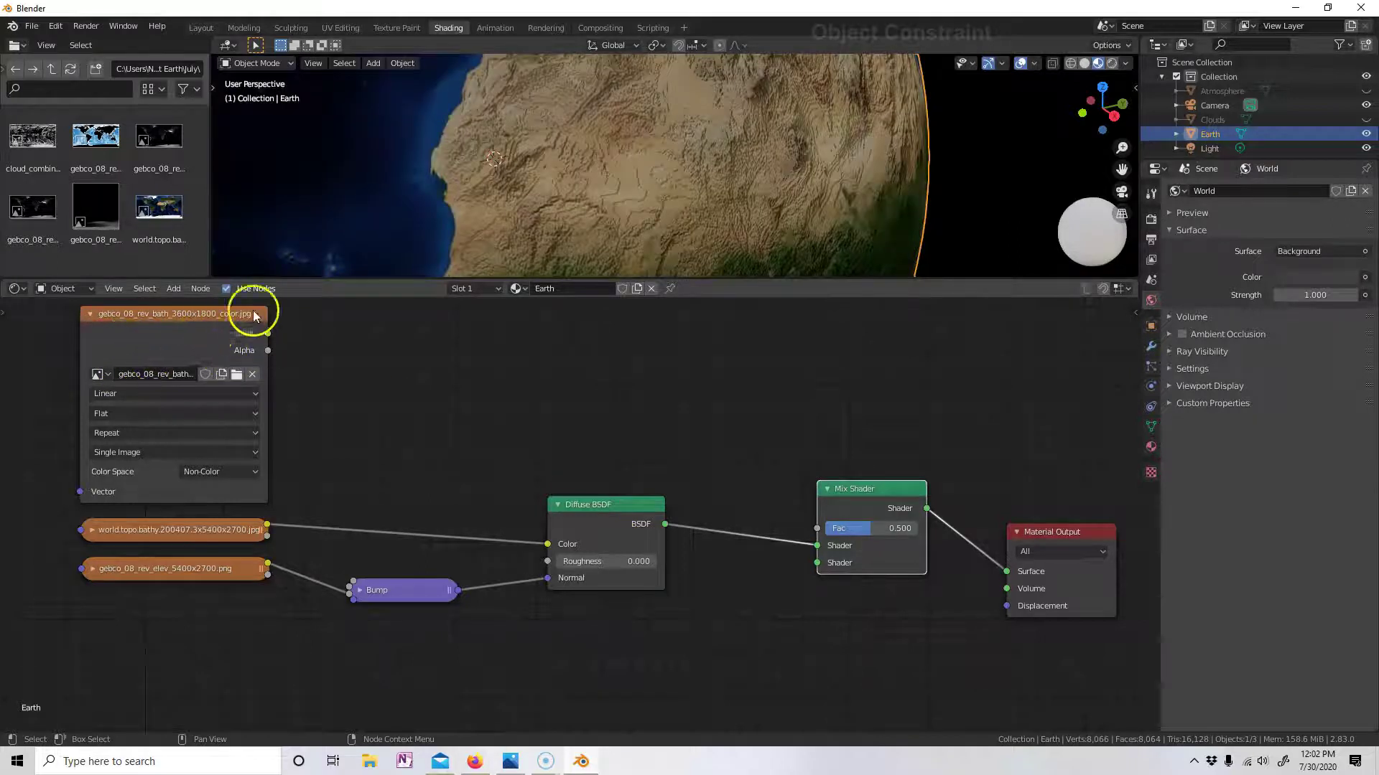
drag(268, 333, 818, 529)
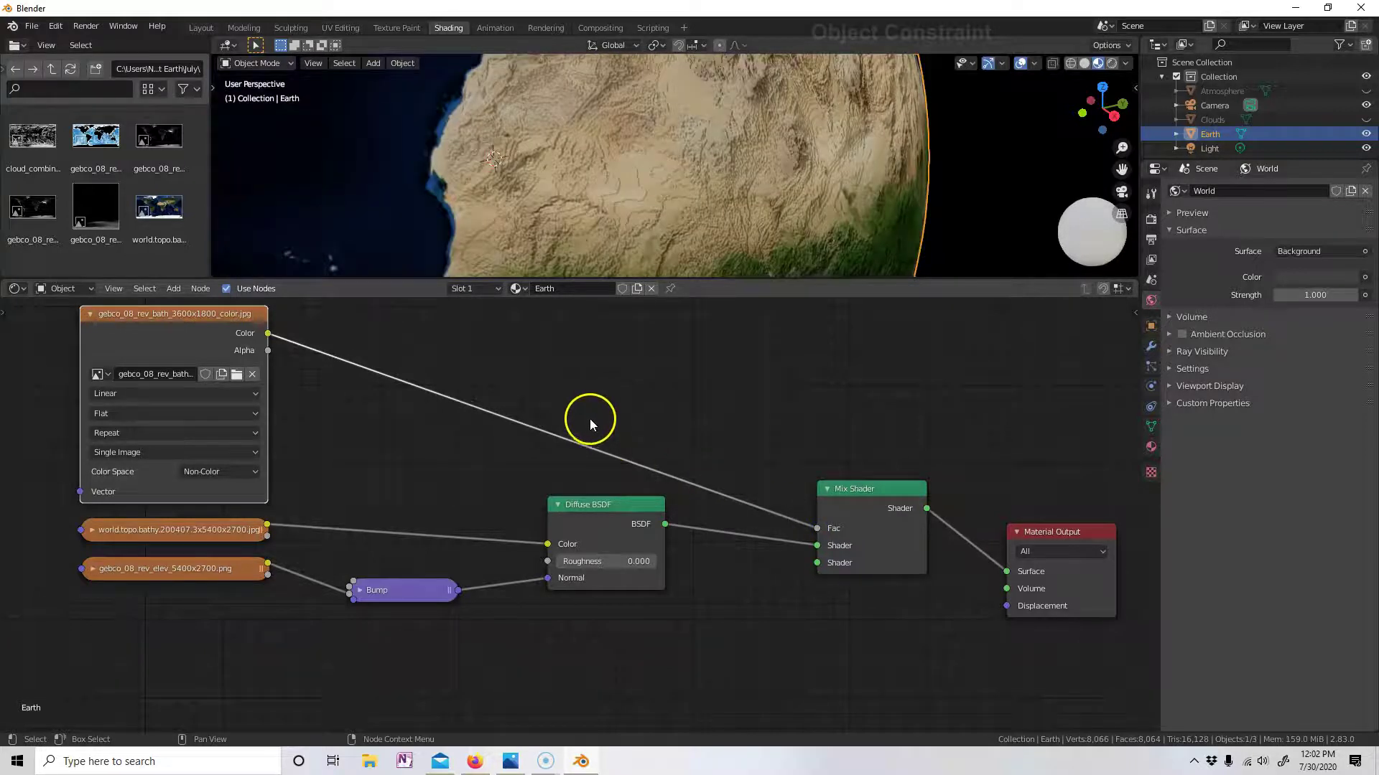
- Try an Invert node between the bathymetry texture and the Mix Shader's Fac, and remove it after relinking the texture directly
scroll(469, 209, down, 6)
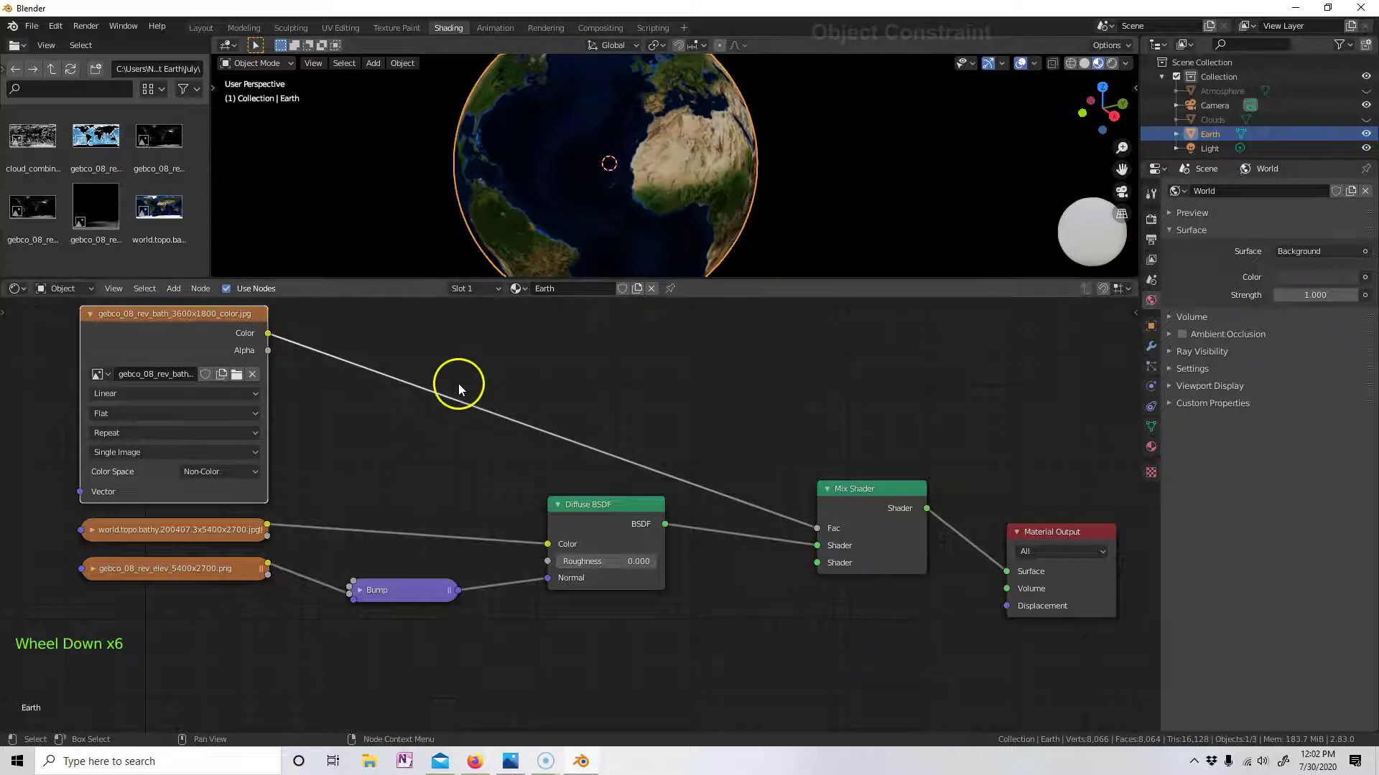
key(shift+a)
mouse_move(437, 385)
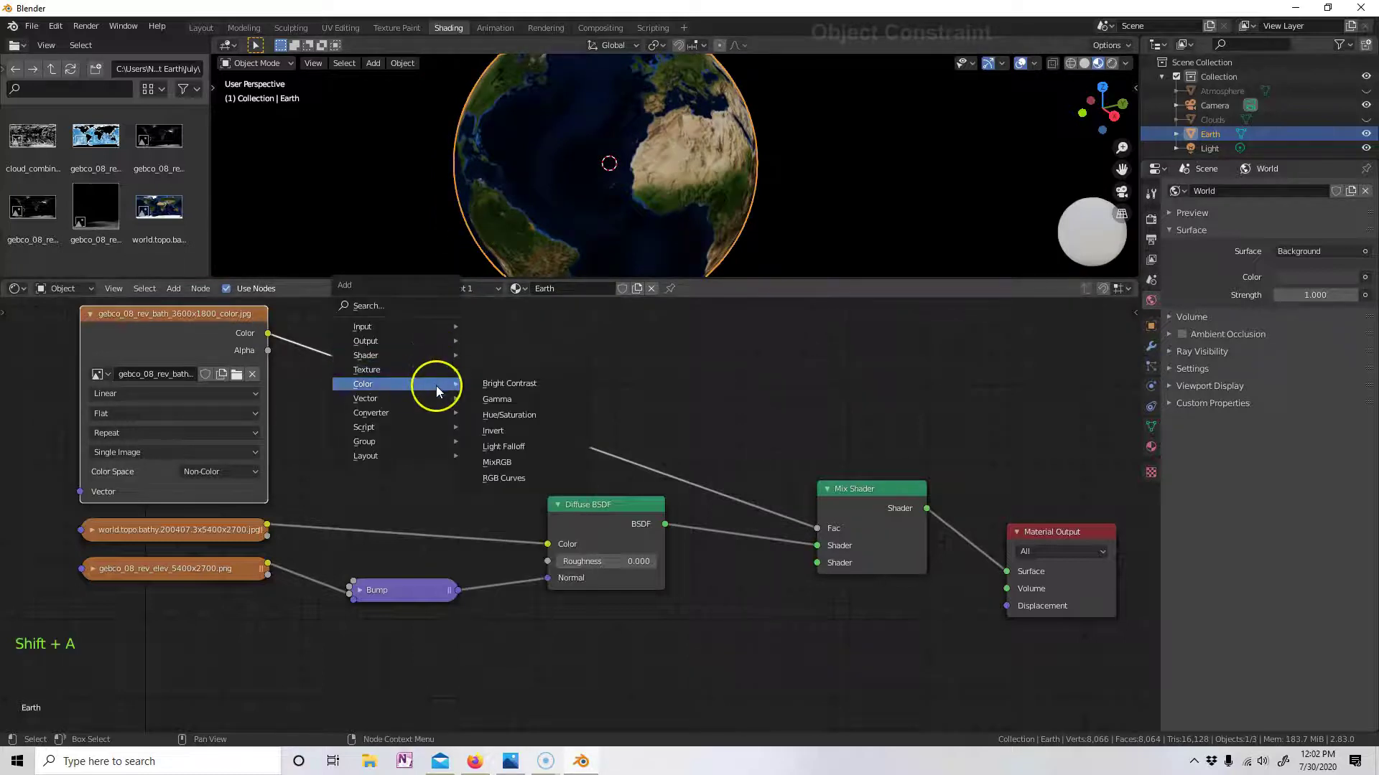
click(500, 434)
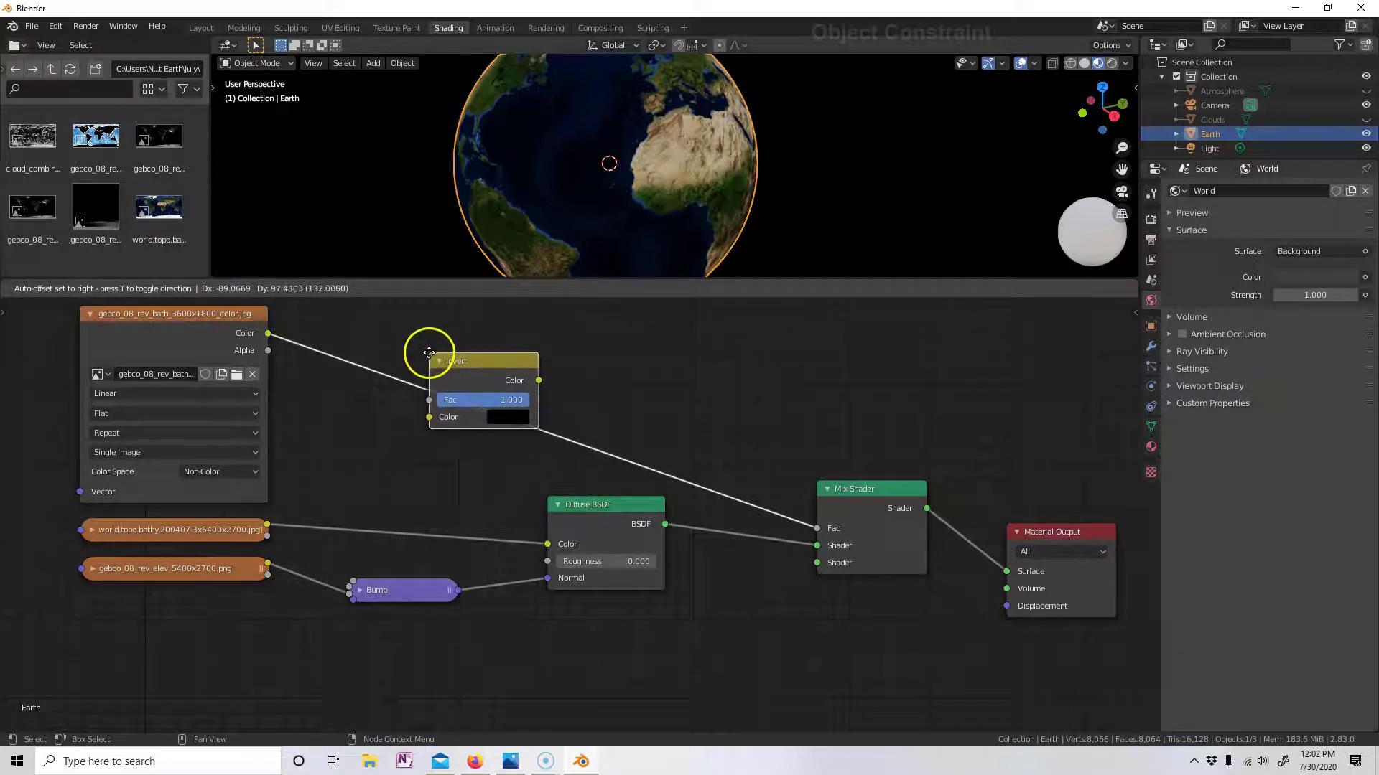
click(431, 352)
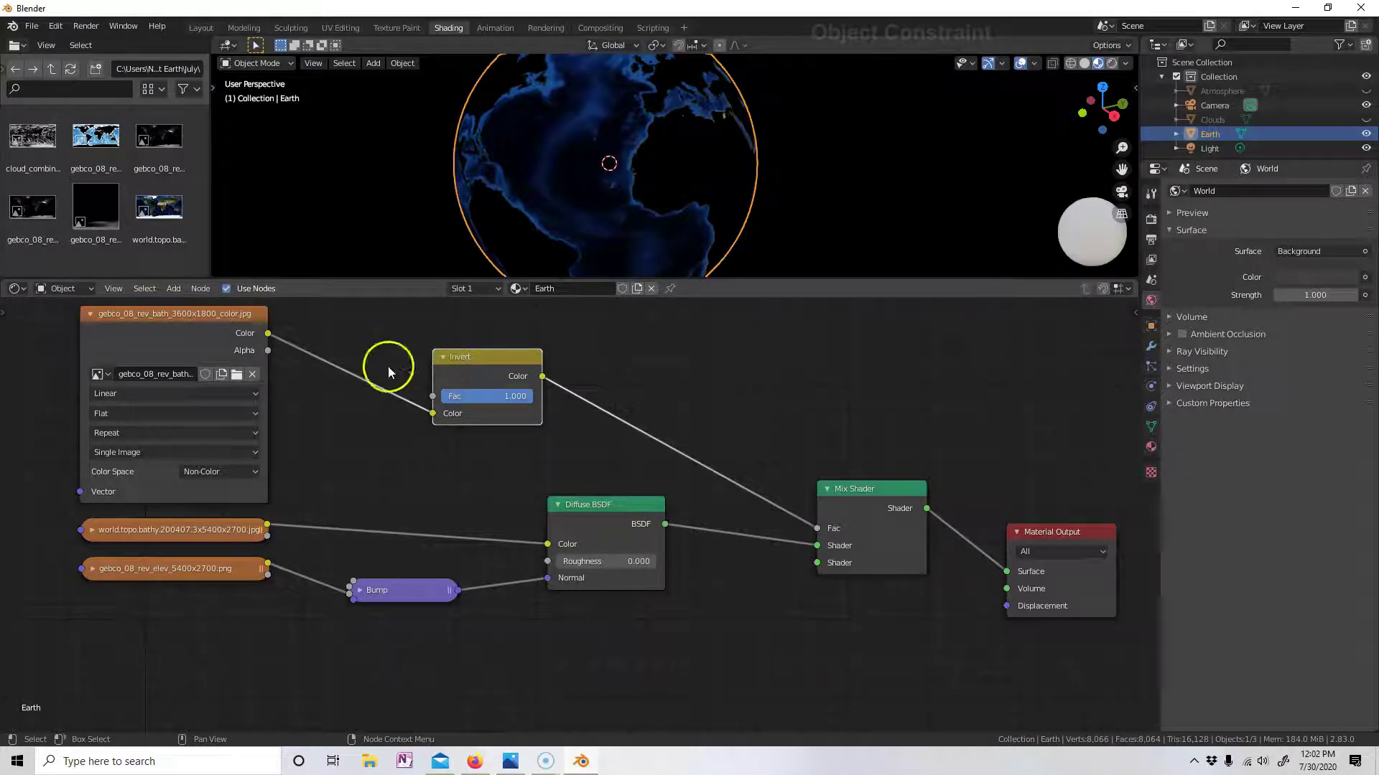
drag(268, 332, 816, 528)
click(493, 356)
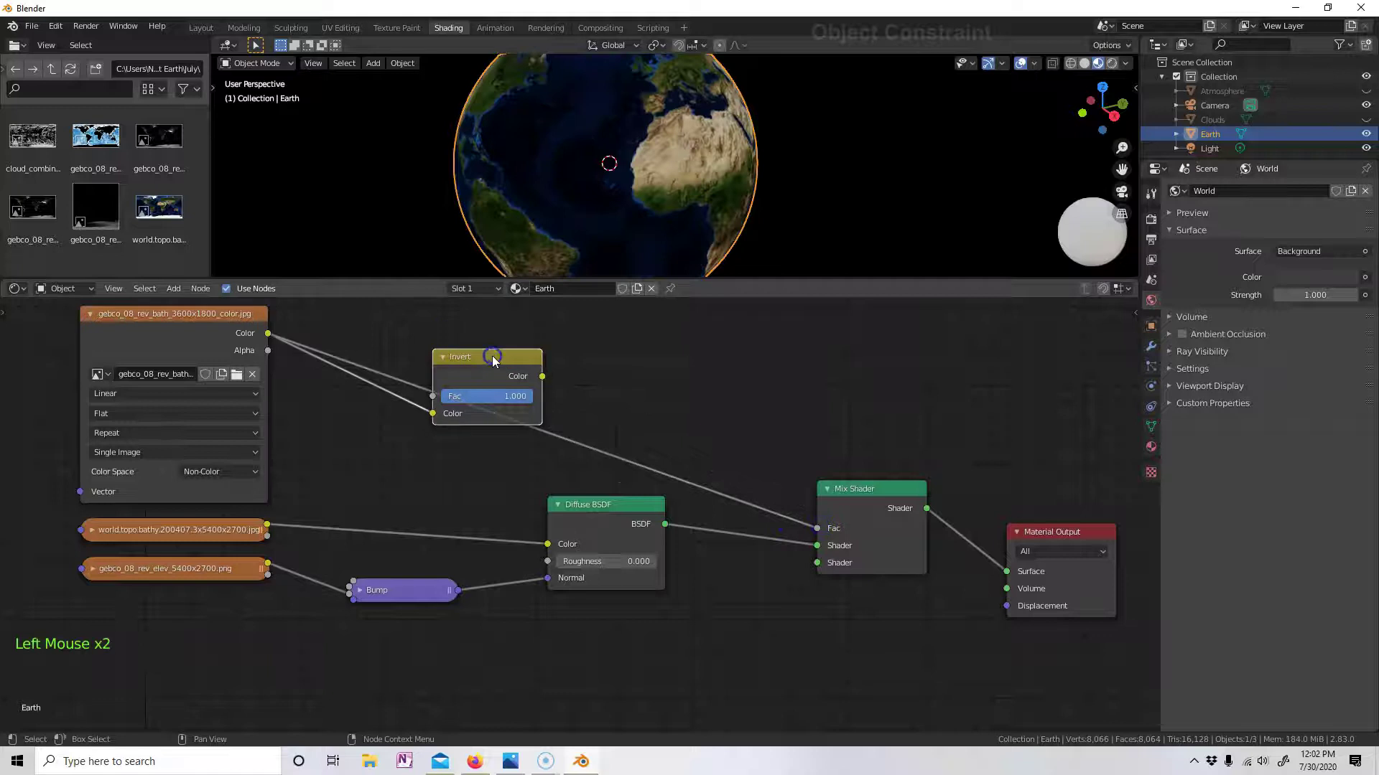
key(x)
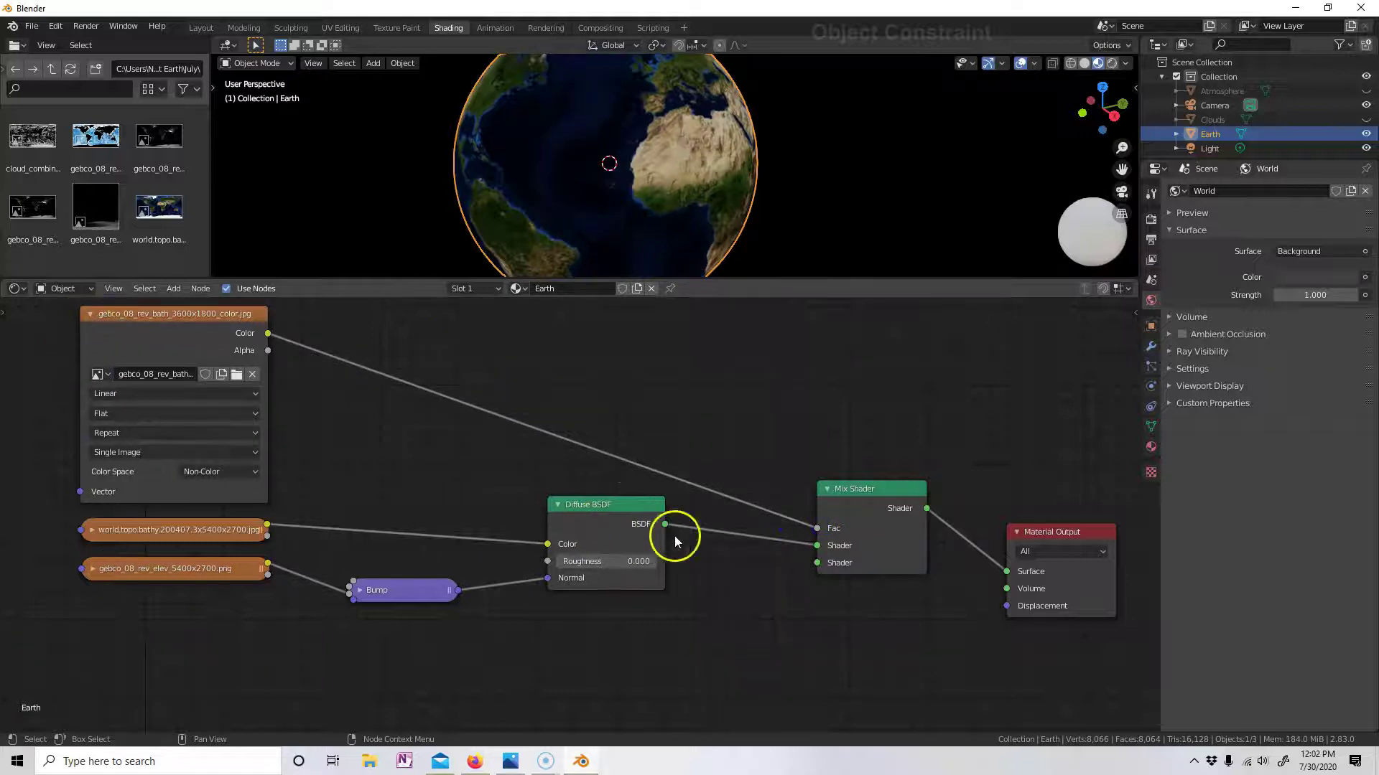
- Raise the Mix Shader and Diffuse BSDF, and add a second Mix Shader feeding the first one's lower Shader input
drag(856, 489, 856, 435)
drag(587, 502, 544, 449)
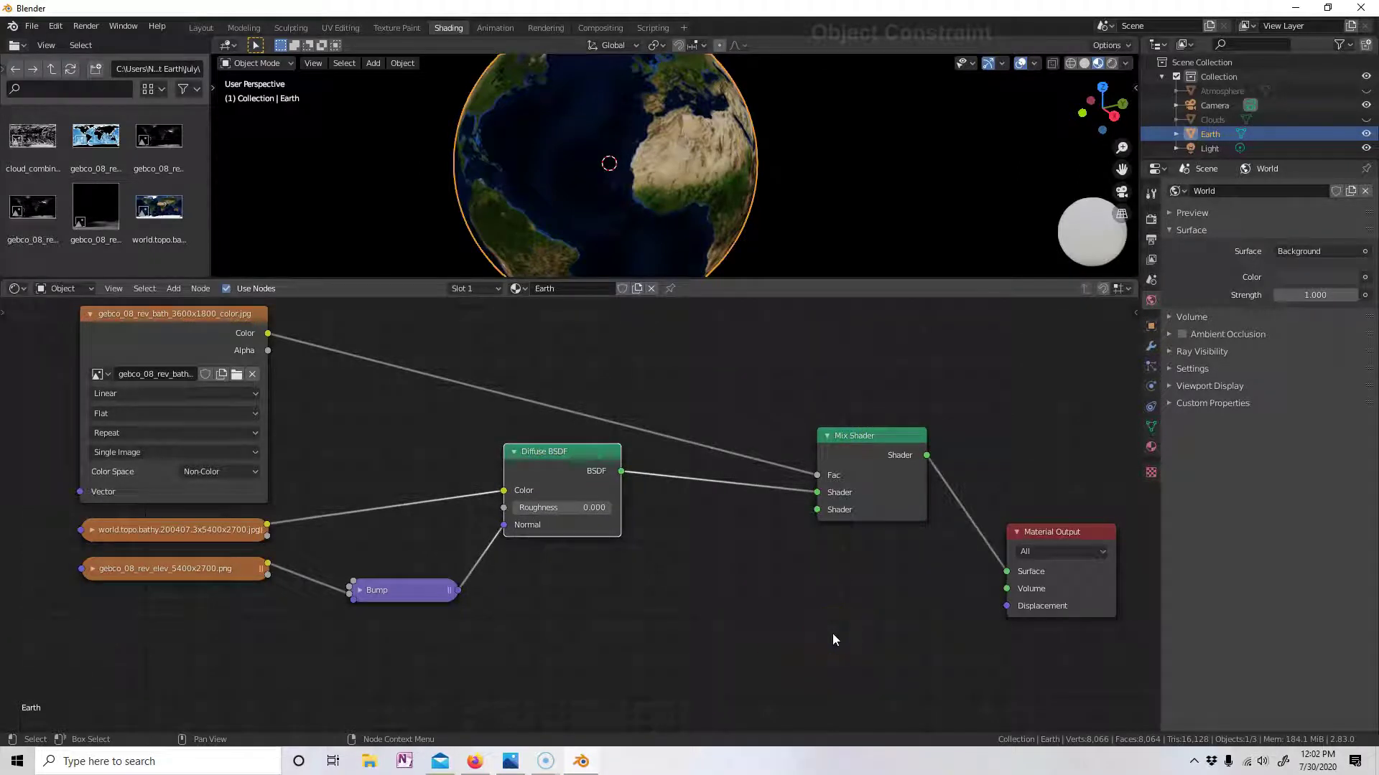
key(shift+a)
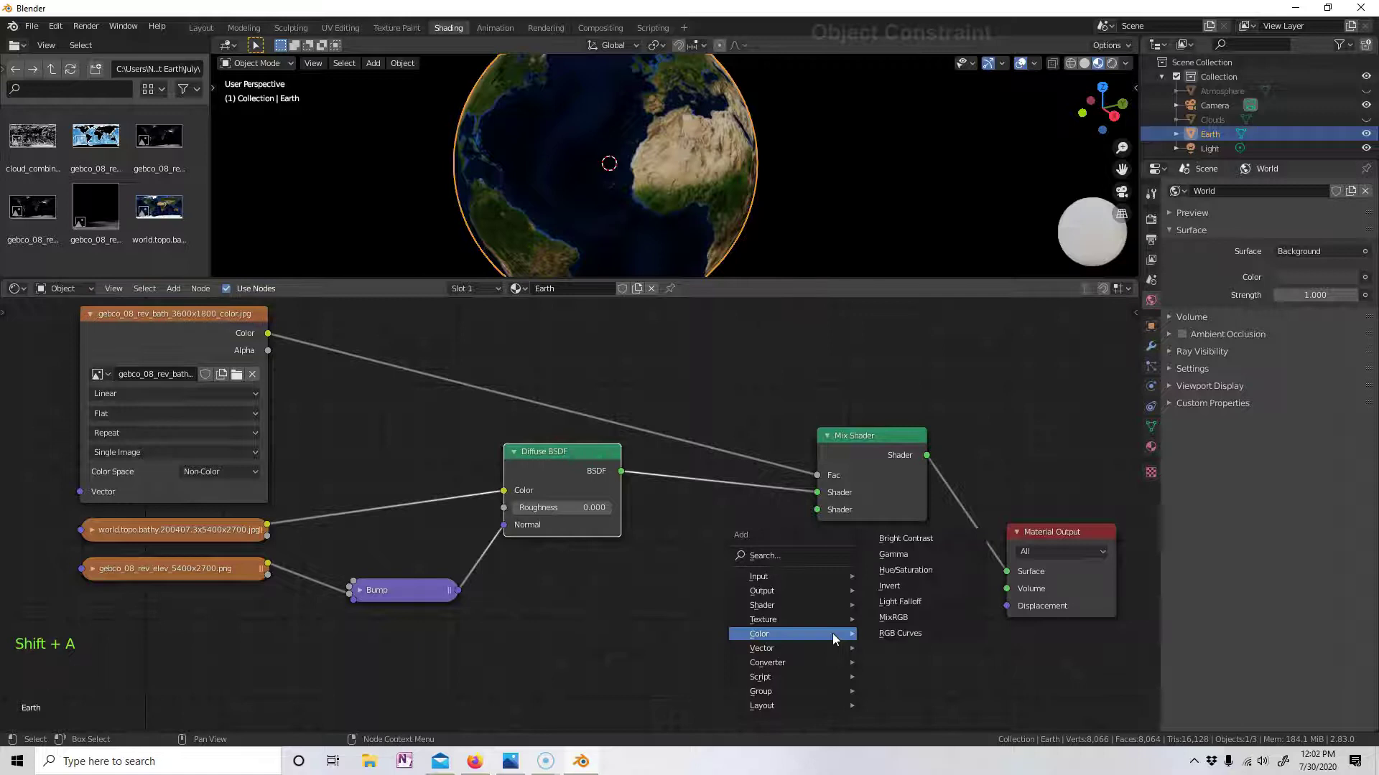
mouse_move(812, 609)
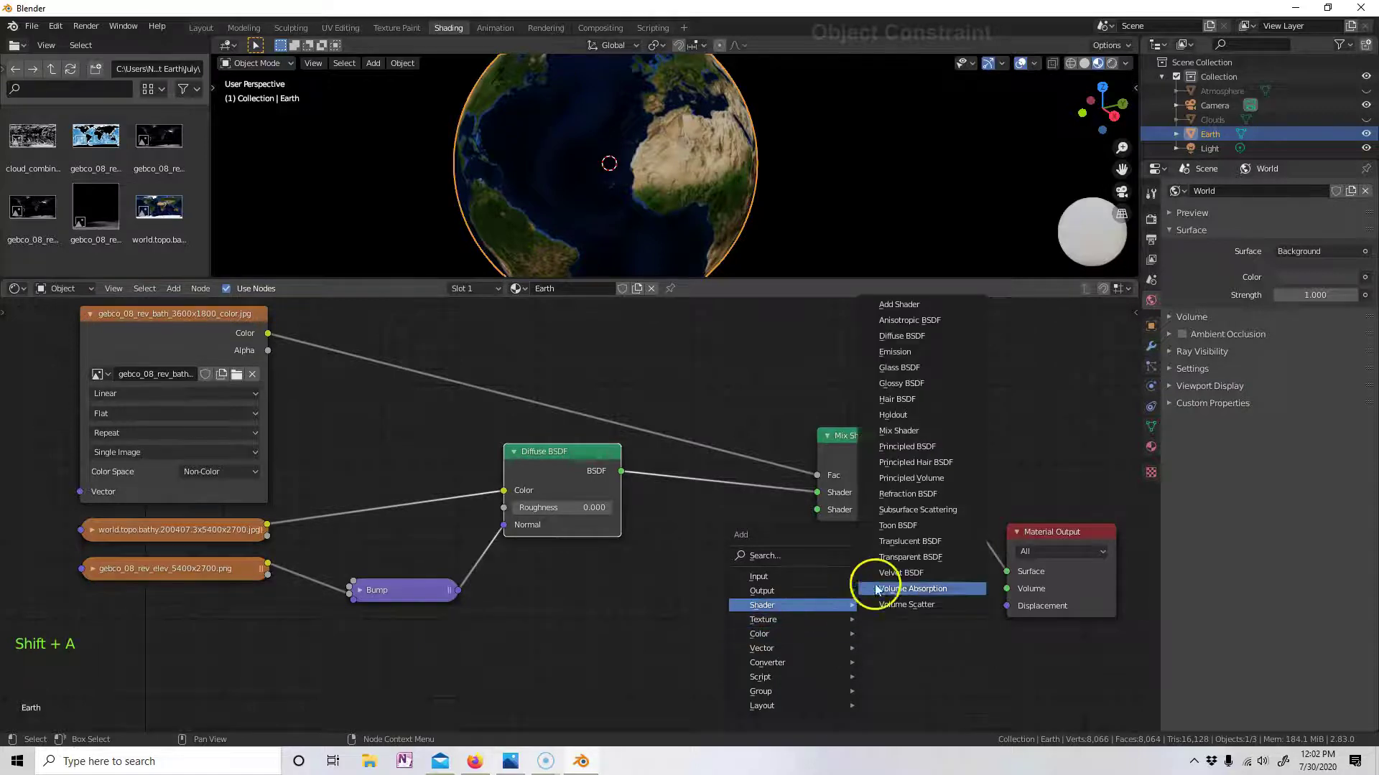
click(906, 432)
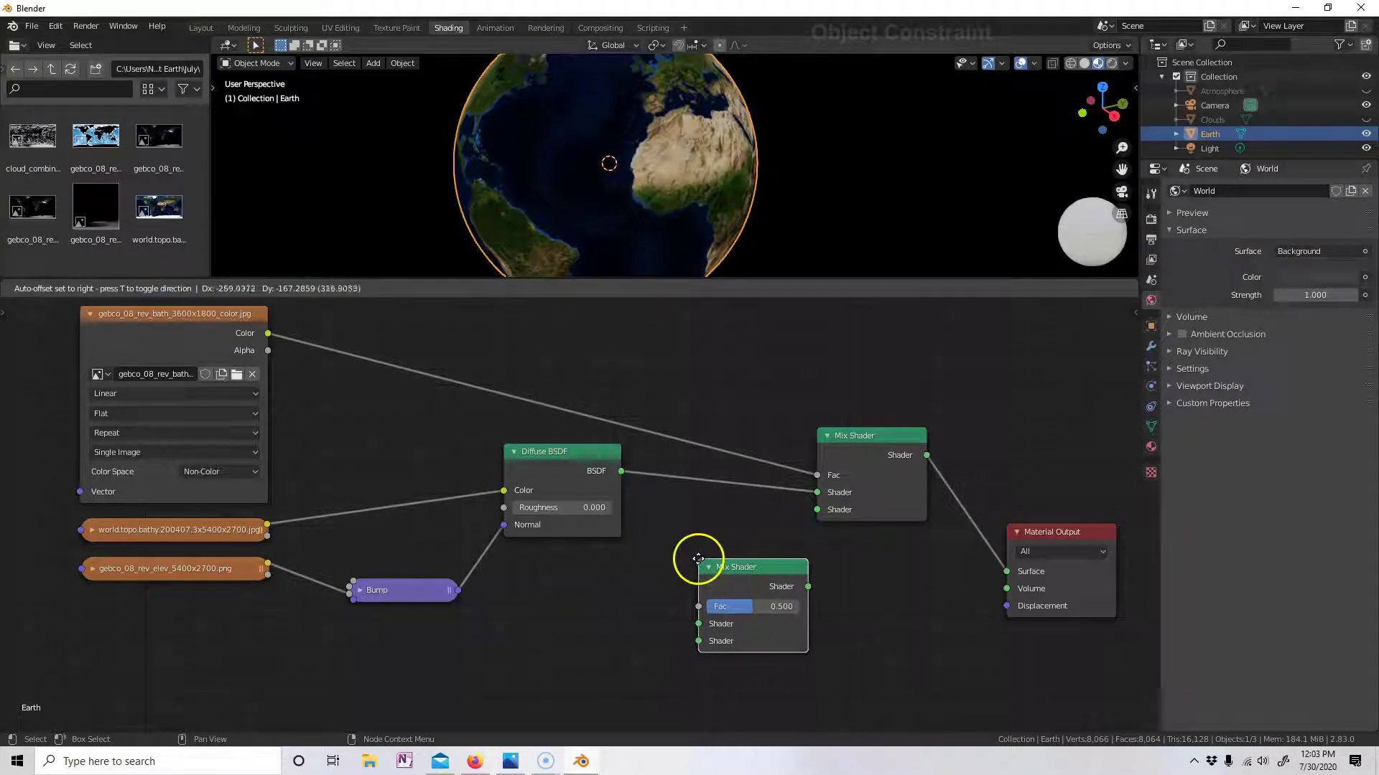
click(665, 560)
drag(777, 583, 829, 511)
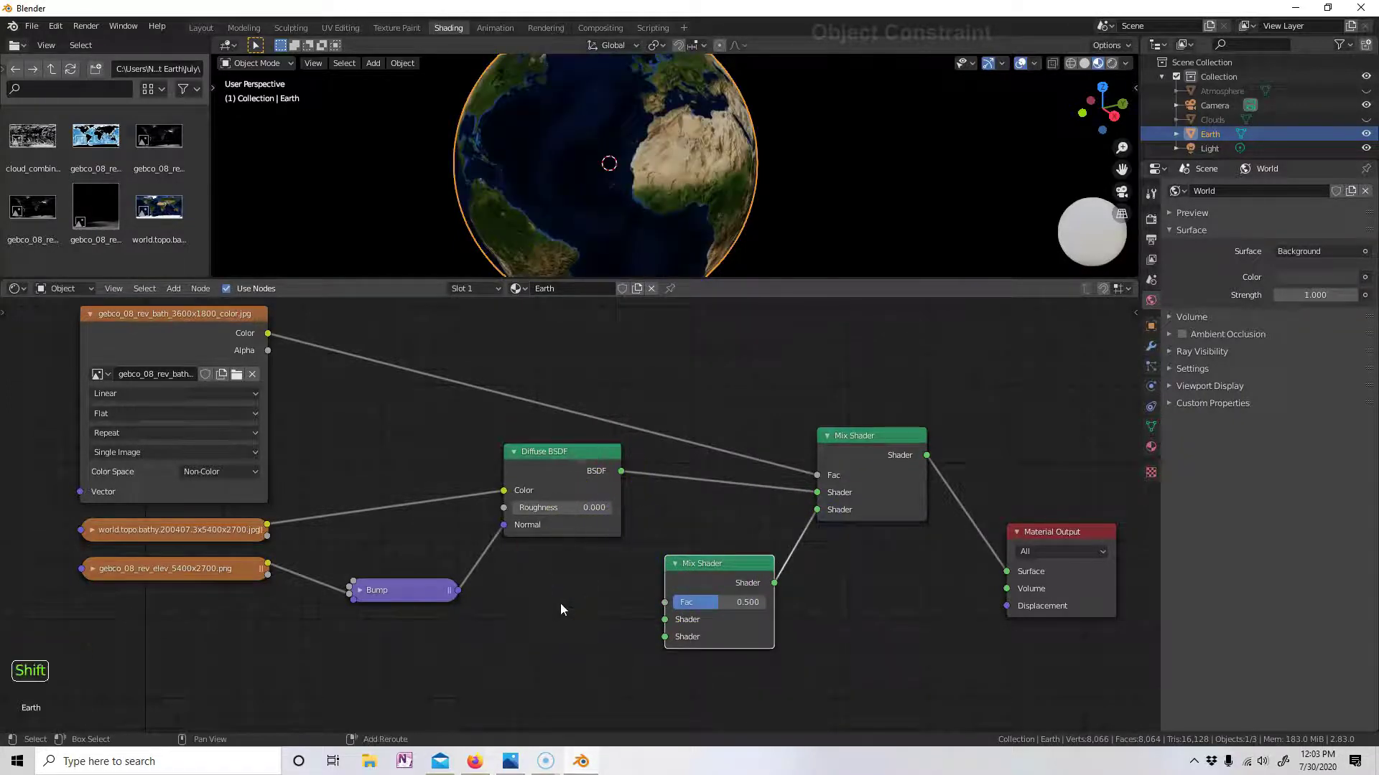
- Add a Fresnel node below the Diffuse BSDF and link its Fac to the lower Mix Shader's upper Shader input
key(shift+a)
mouse_move(529, 574)
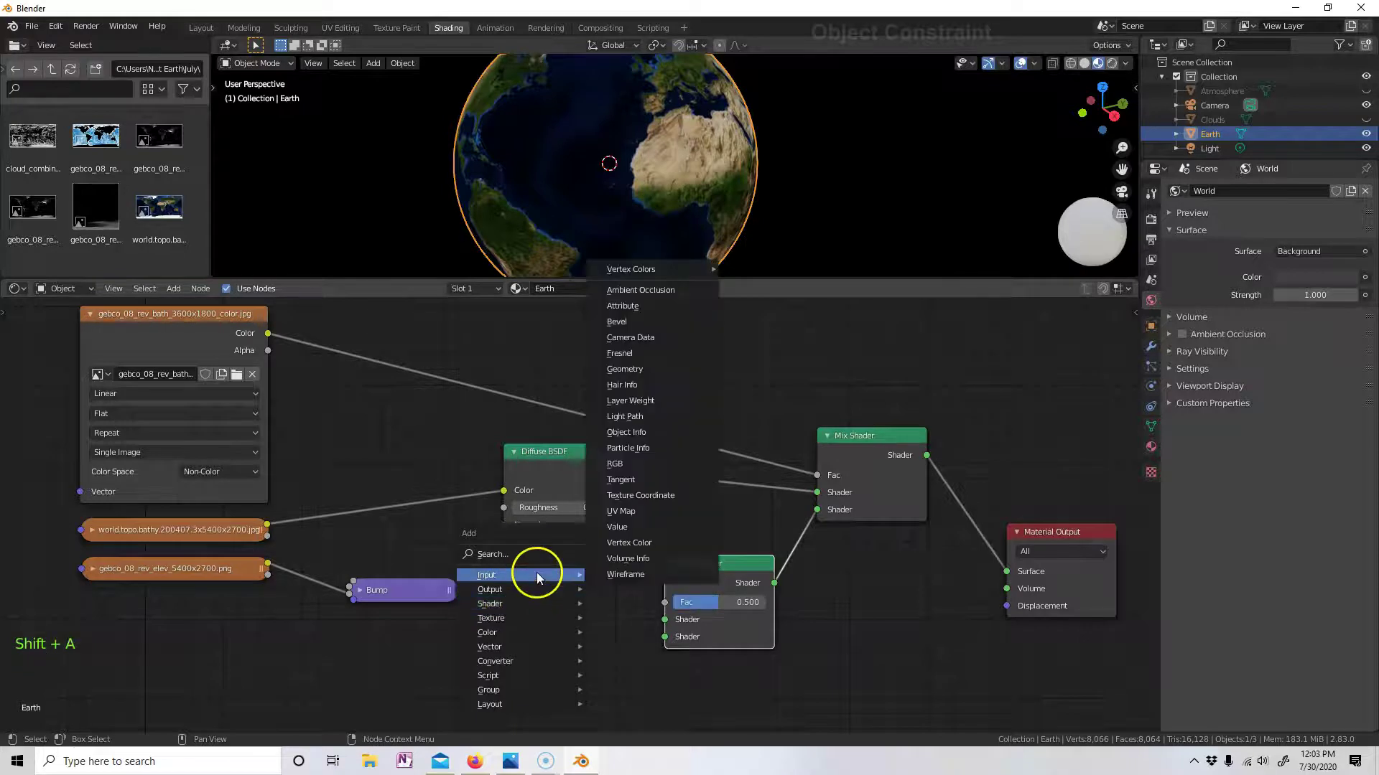
click(653, 347)
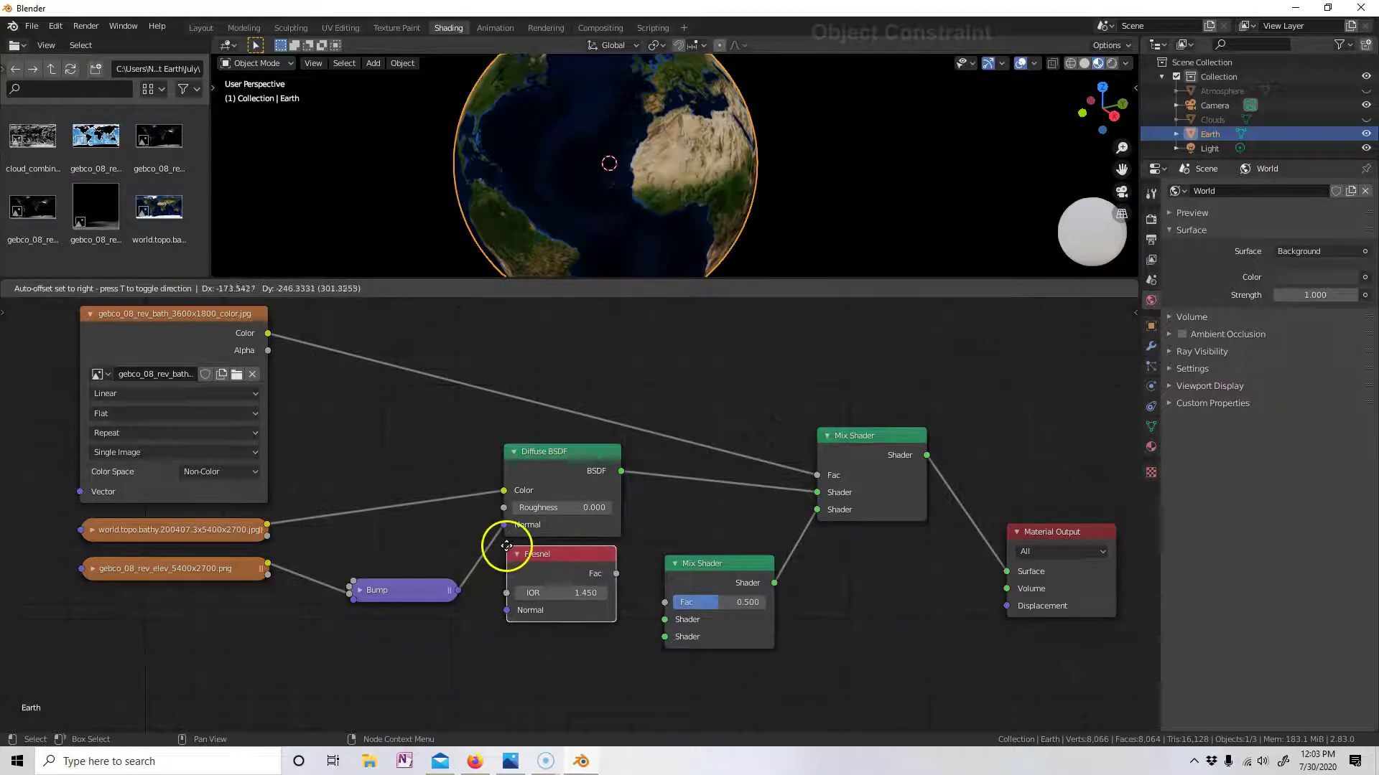
click(502, 563)
drag(616, 574, 659, 624)
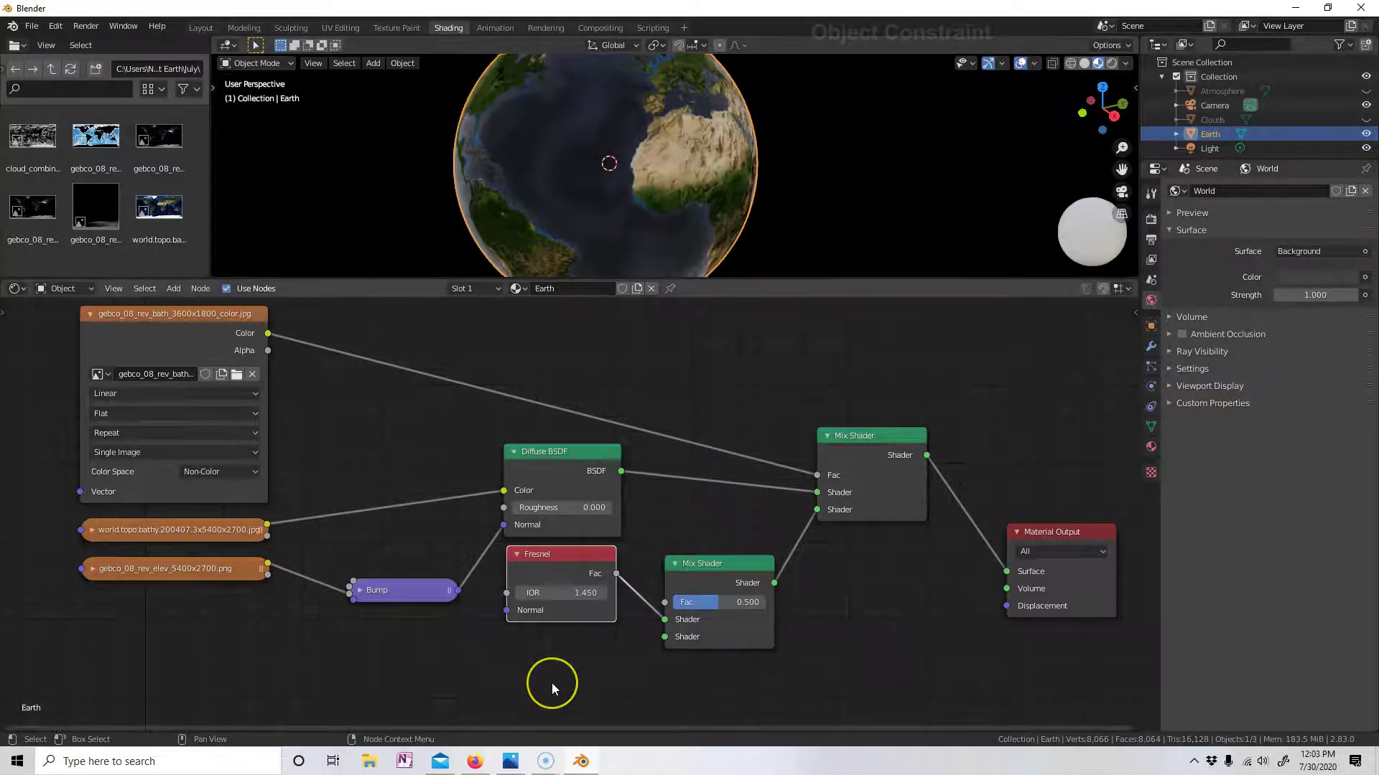
- Add a Glossy BSDF directly below the Fresnel node
key(shift+a)
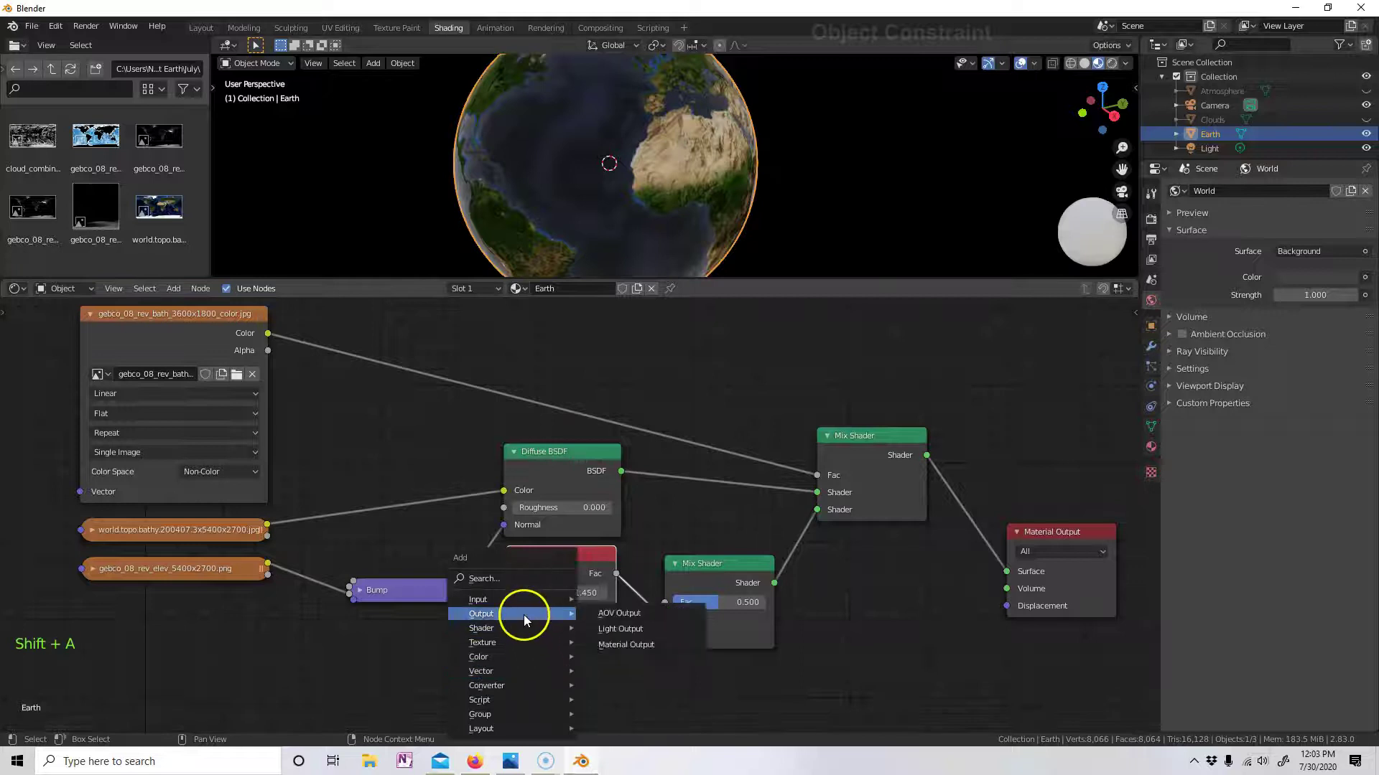
mouse_move(522, 629)
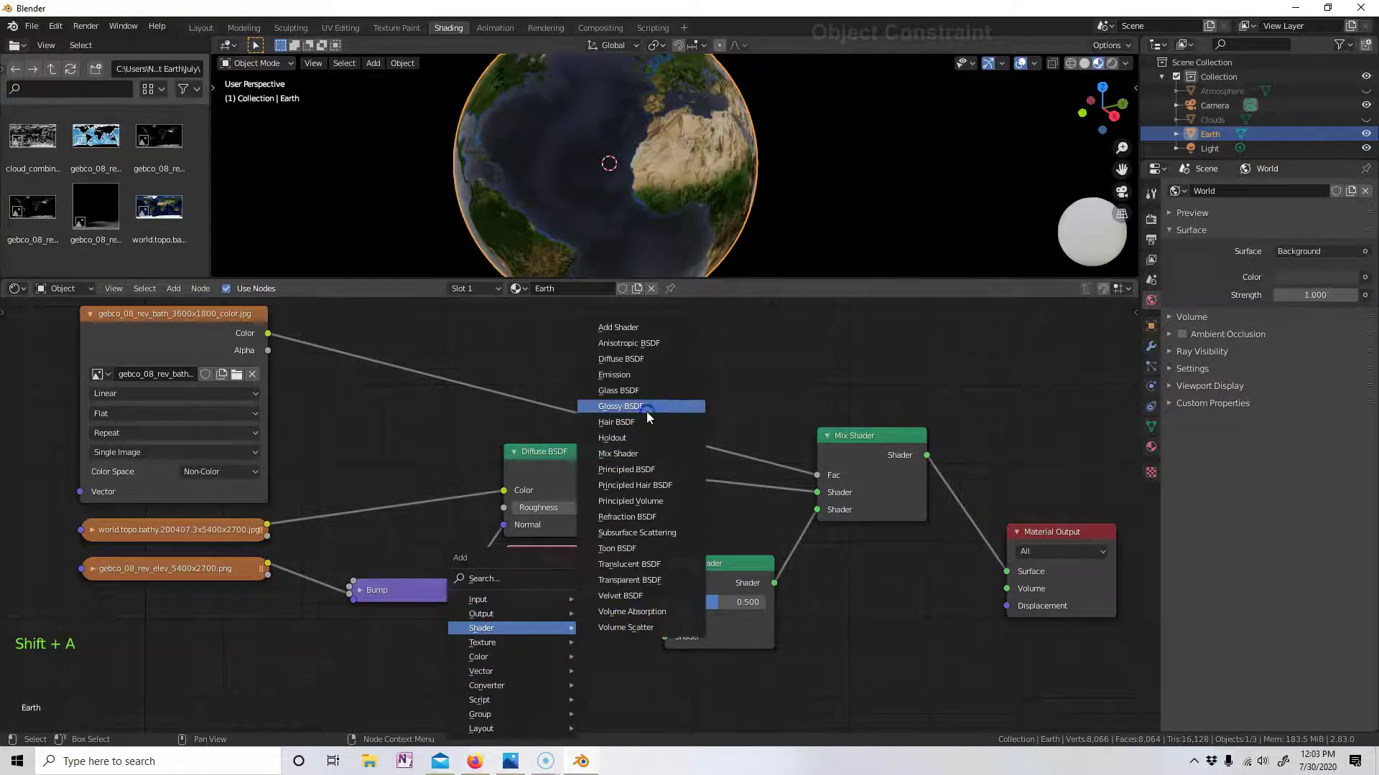
click(648, 406)
click(486, 652)
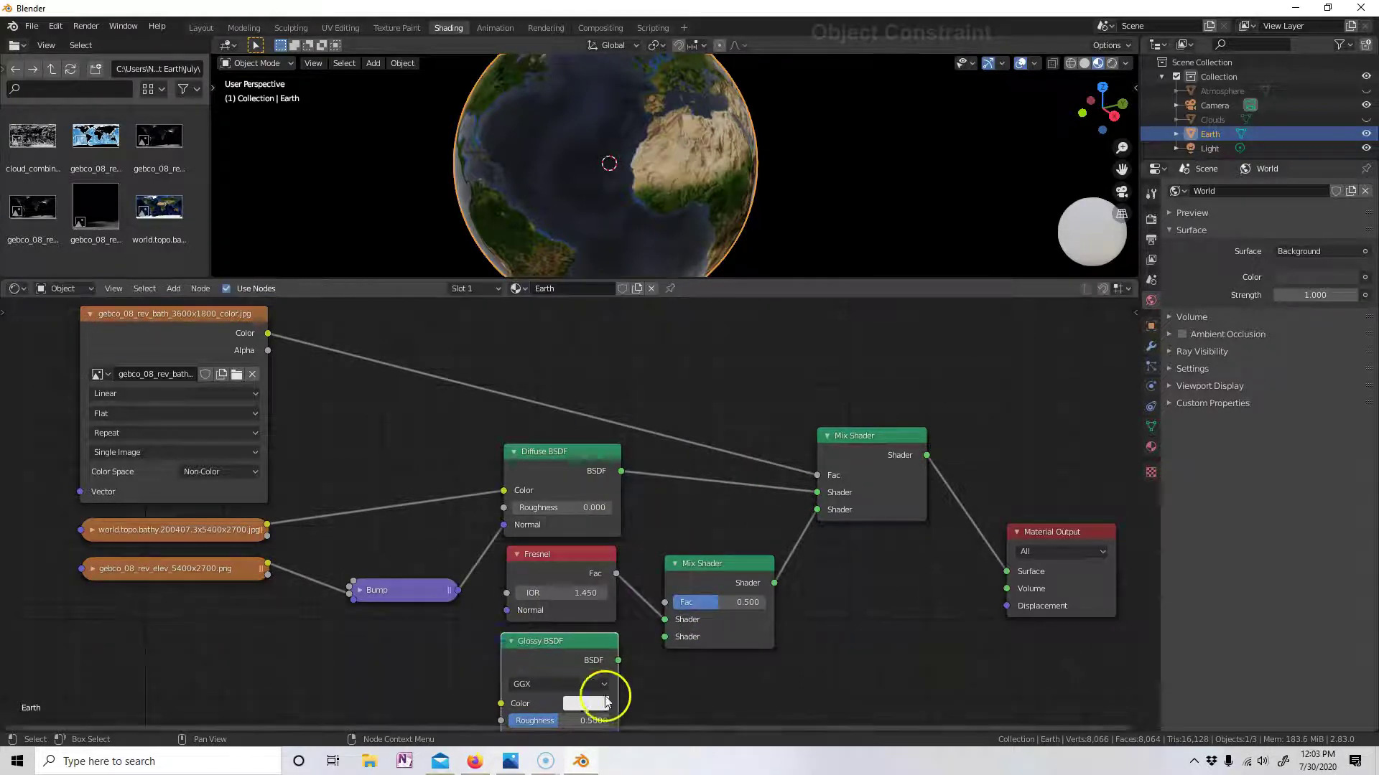
- Wire the lower Mix Shader with Fresnel into Fac, Diffuse BSDF into the upper Shader and Glossy BSDF into the lower Shader
click(618, 661)
drag(579, 636, 673, 639)
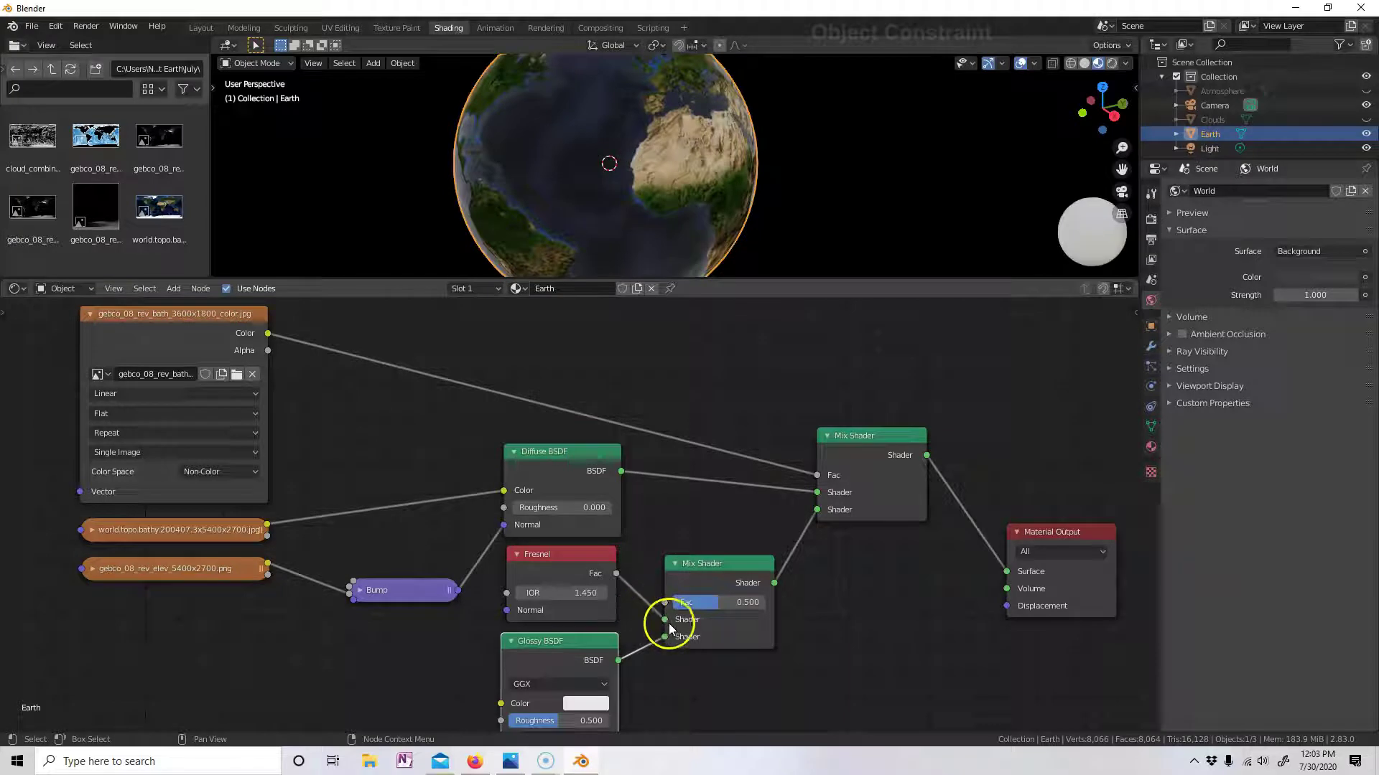
drag(666, 619, 664, 601)
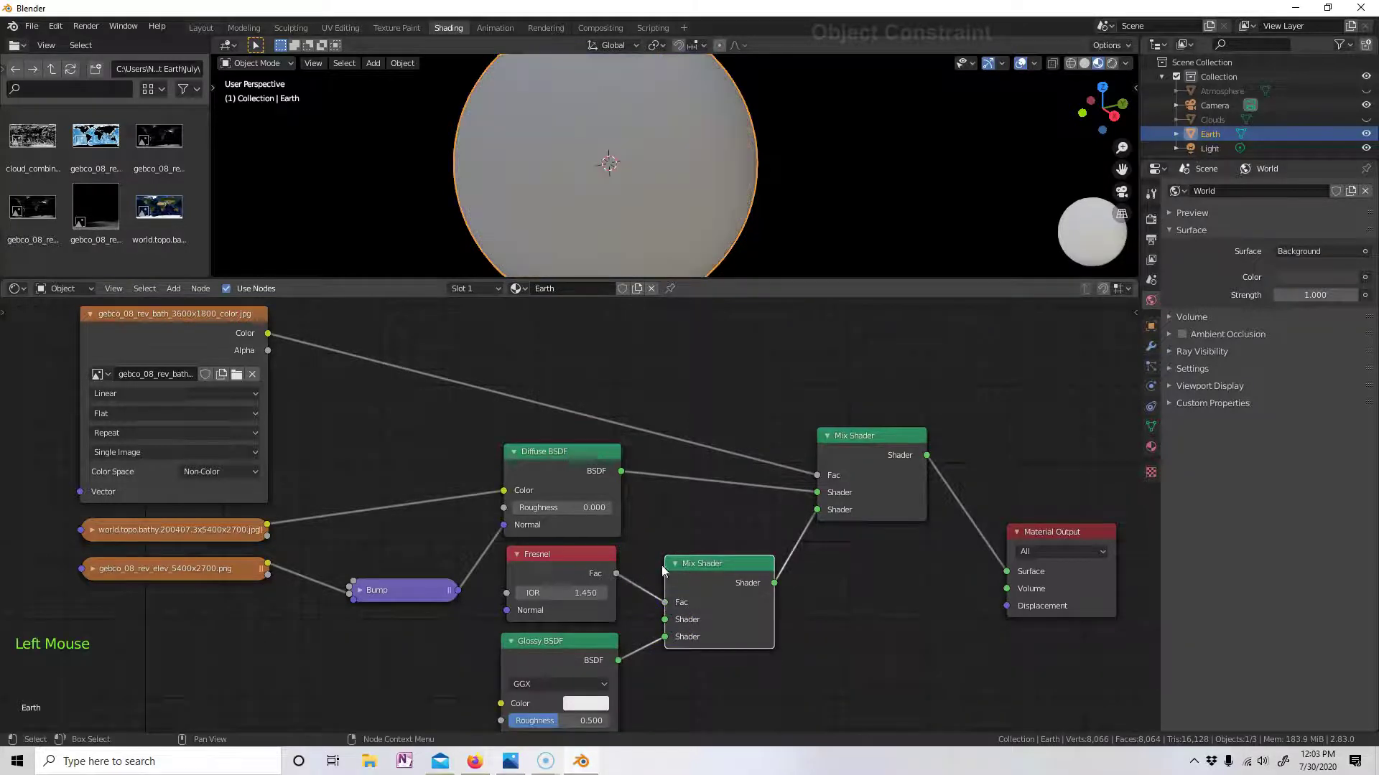
drag(619, 471, 672, 629)
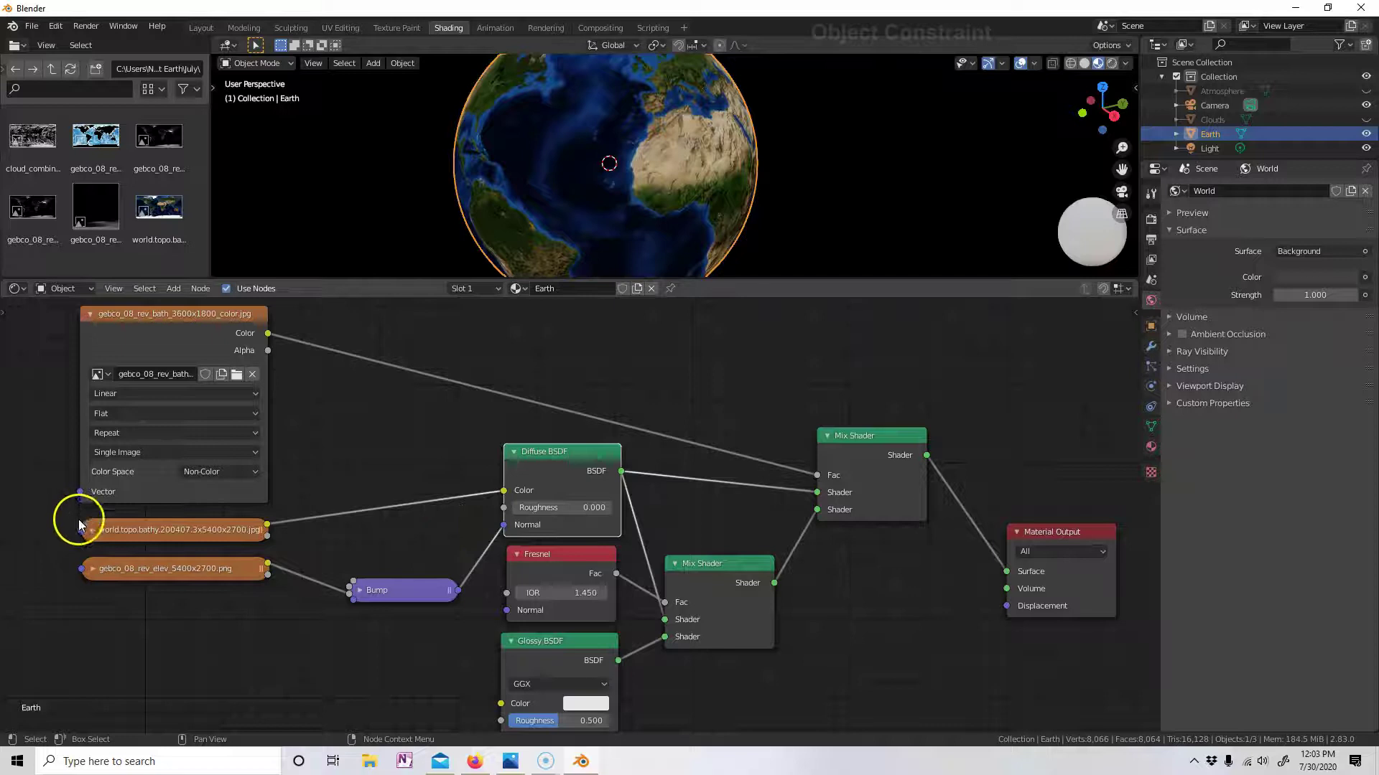
- Expand the collapsed elevation texture, color texture and Bump nodes, space them without overlap, and review the node tree in the maximized editor
drag(147, 568, 146, 698)
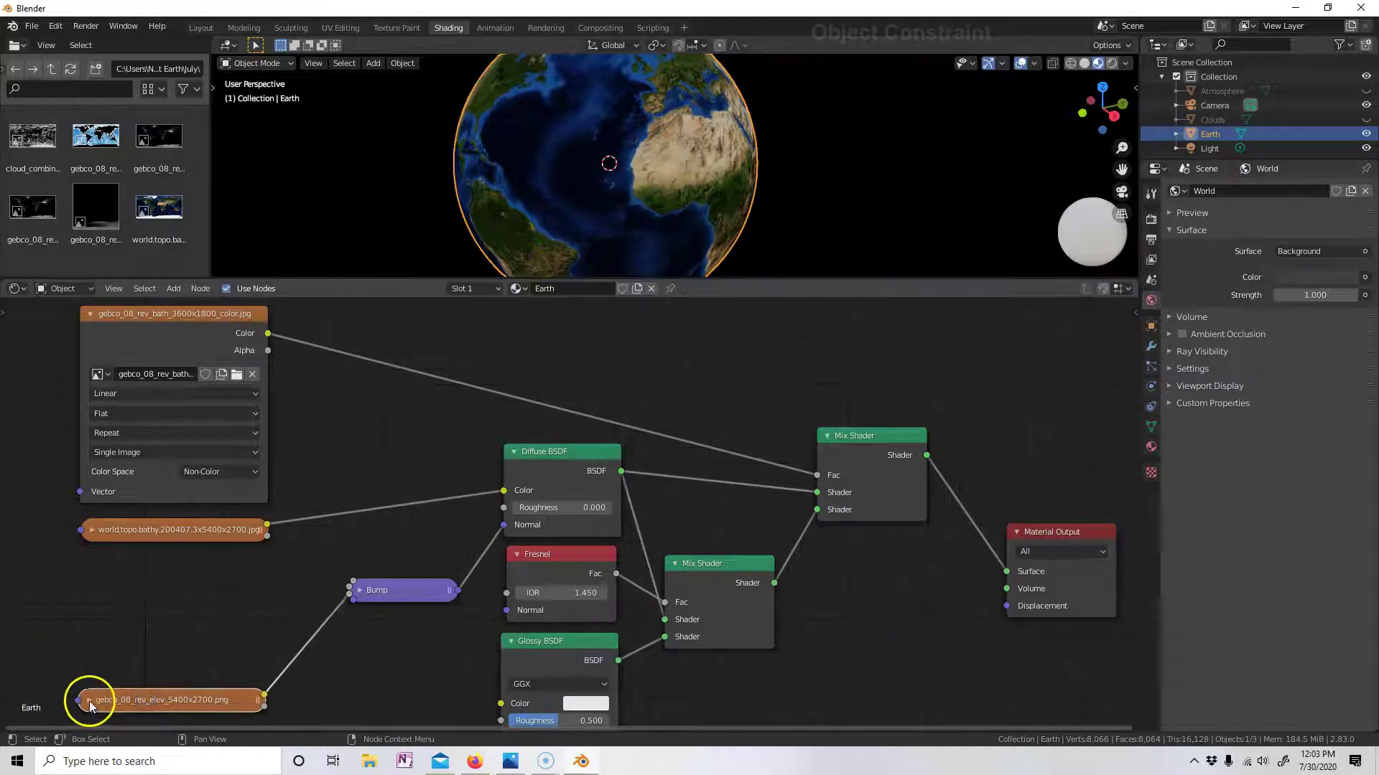
click(89, 701)
click(89, 529)
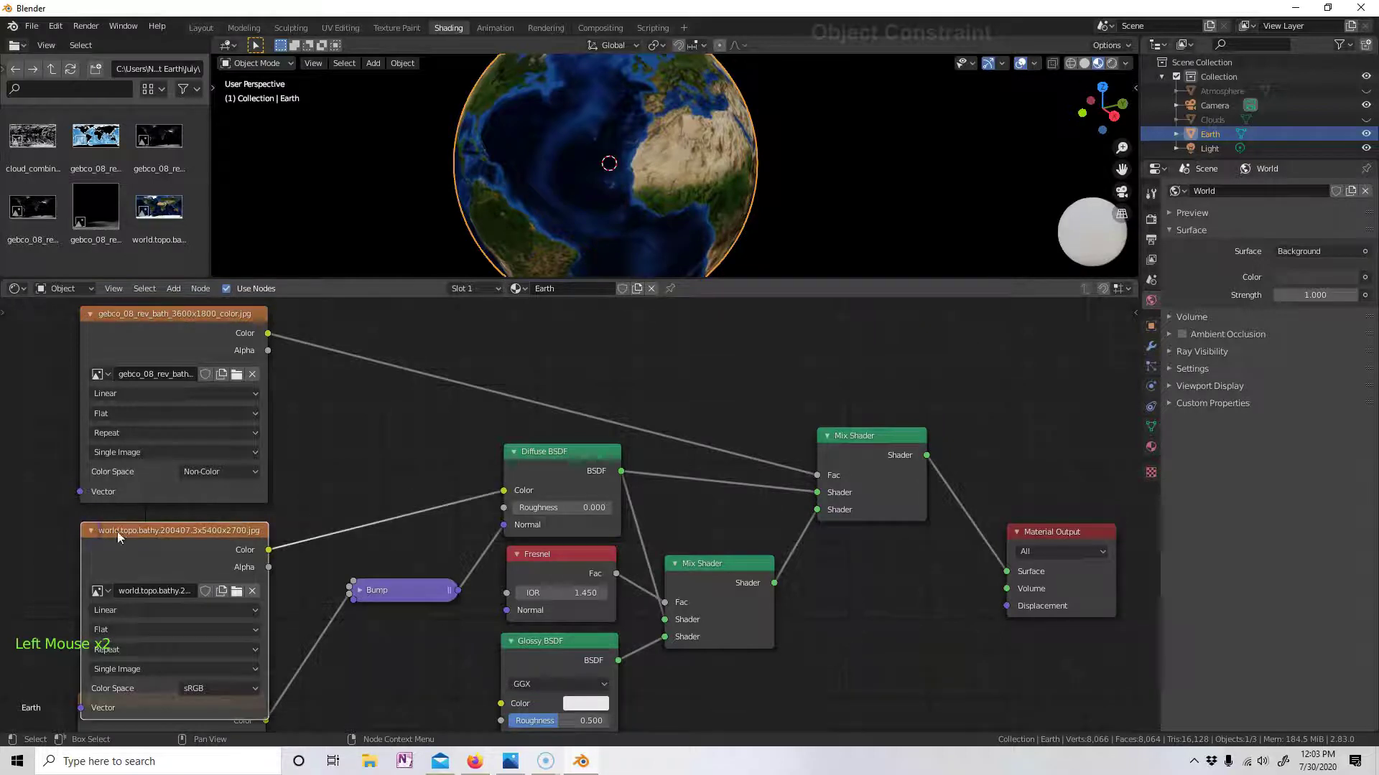
click(359, 590)
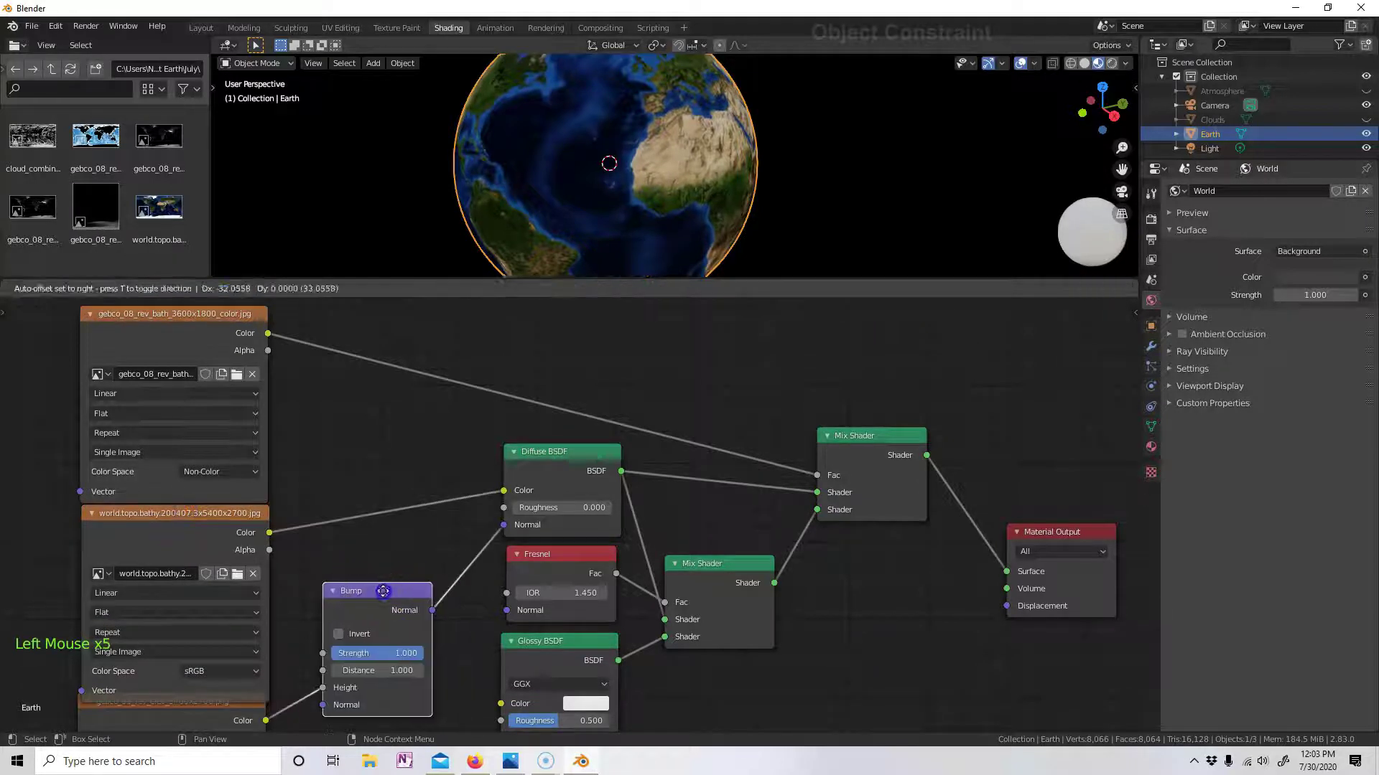
scroll(812, 670, down, 2)
middle_drag(812, 670, 836, 621)
drag(286, 630, 288, 648)
key(ctrl+space)
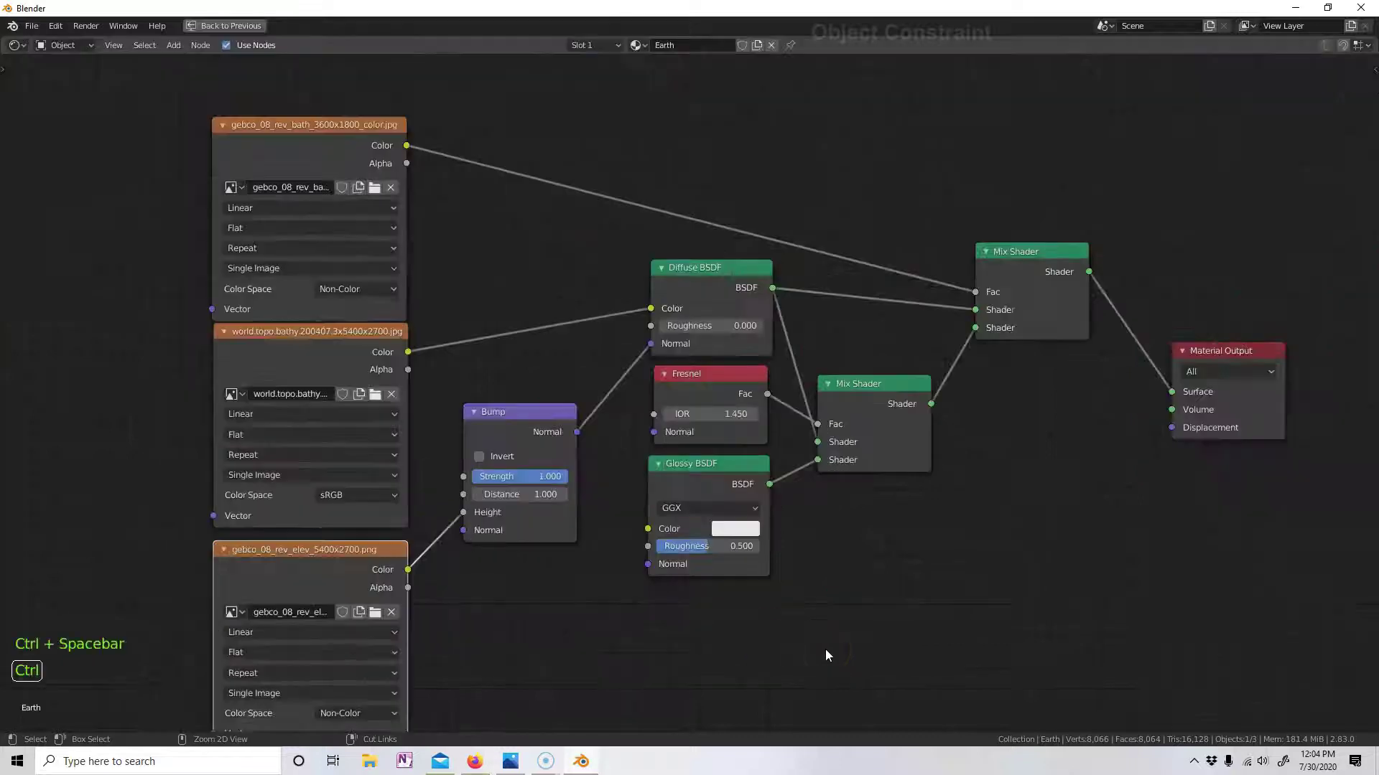
middle_drag(856, 638, 822, 606)
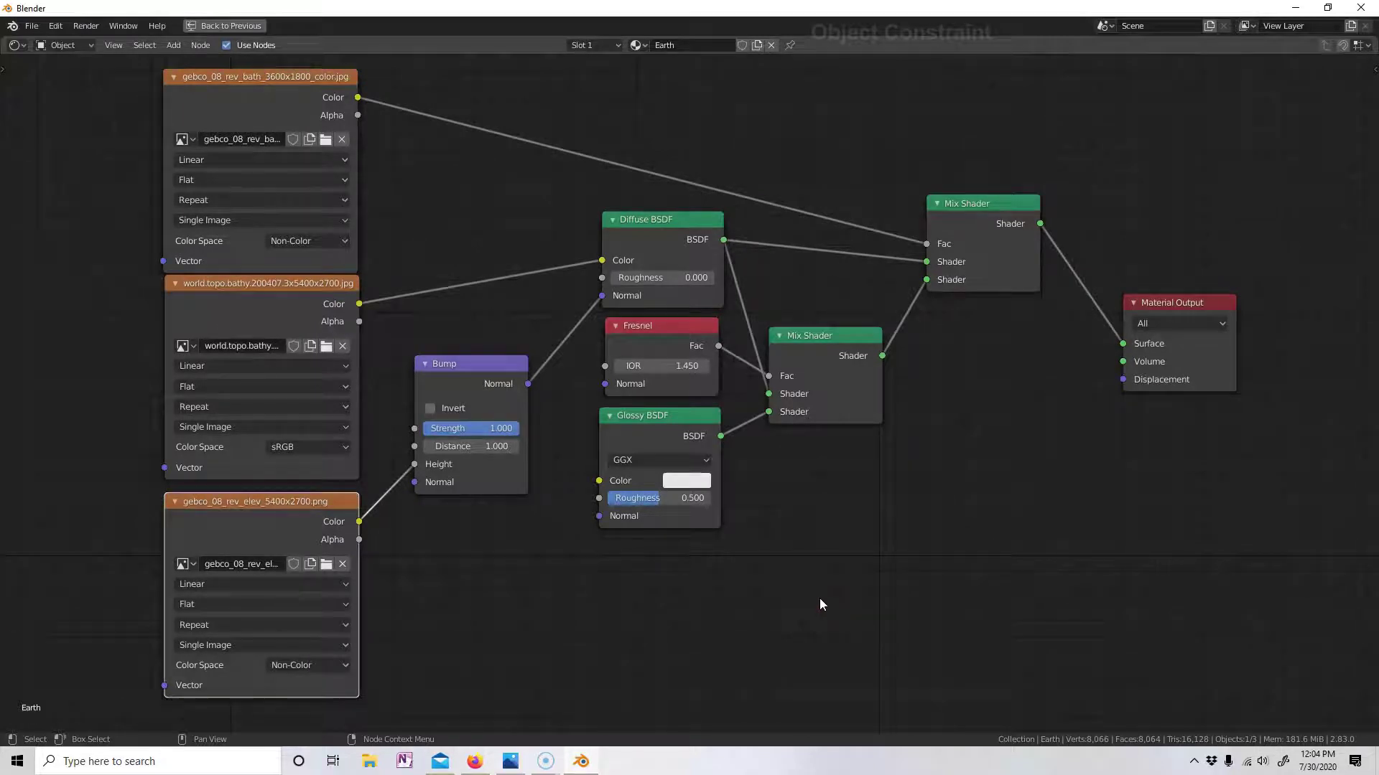
key(ctrl+space)
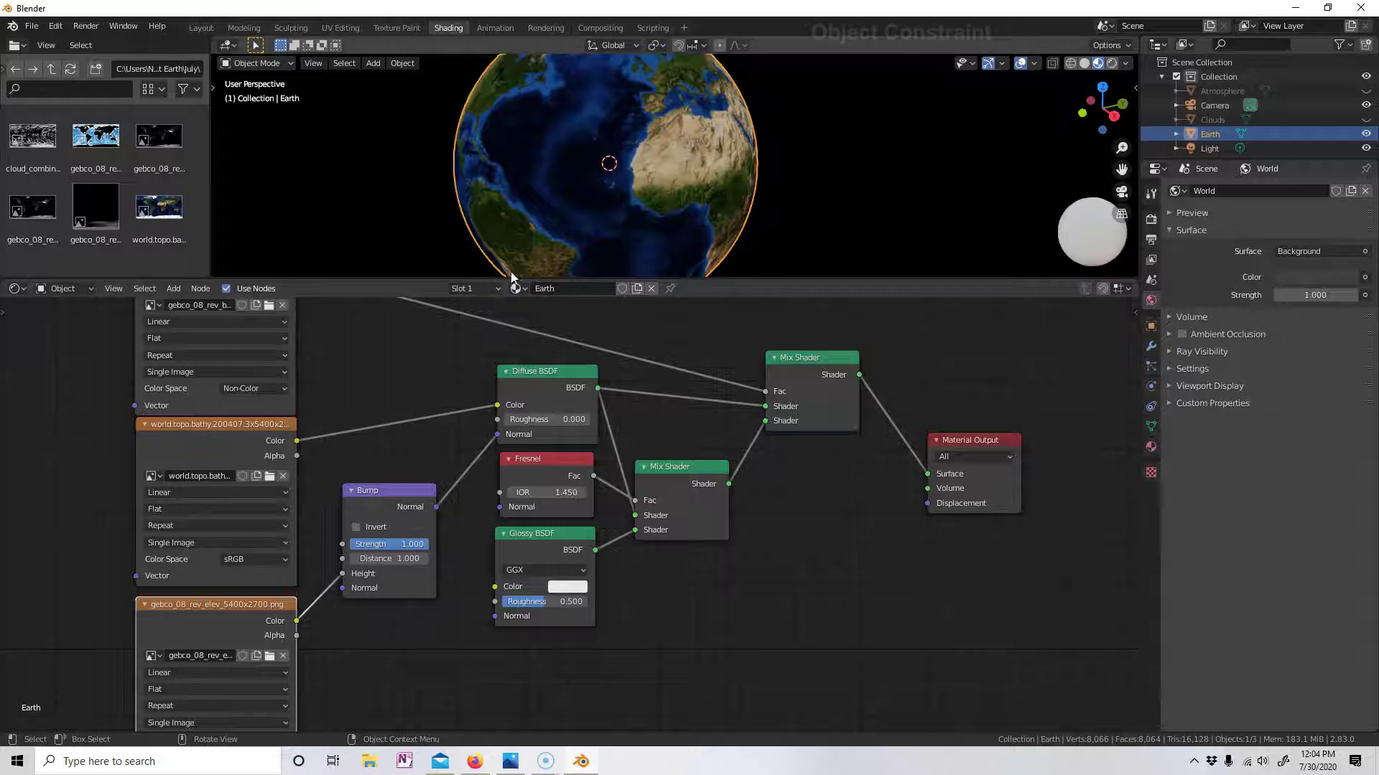
- Unhide the Clouds sphere and give it a new material
click(1366, 119)
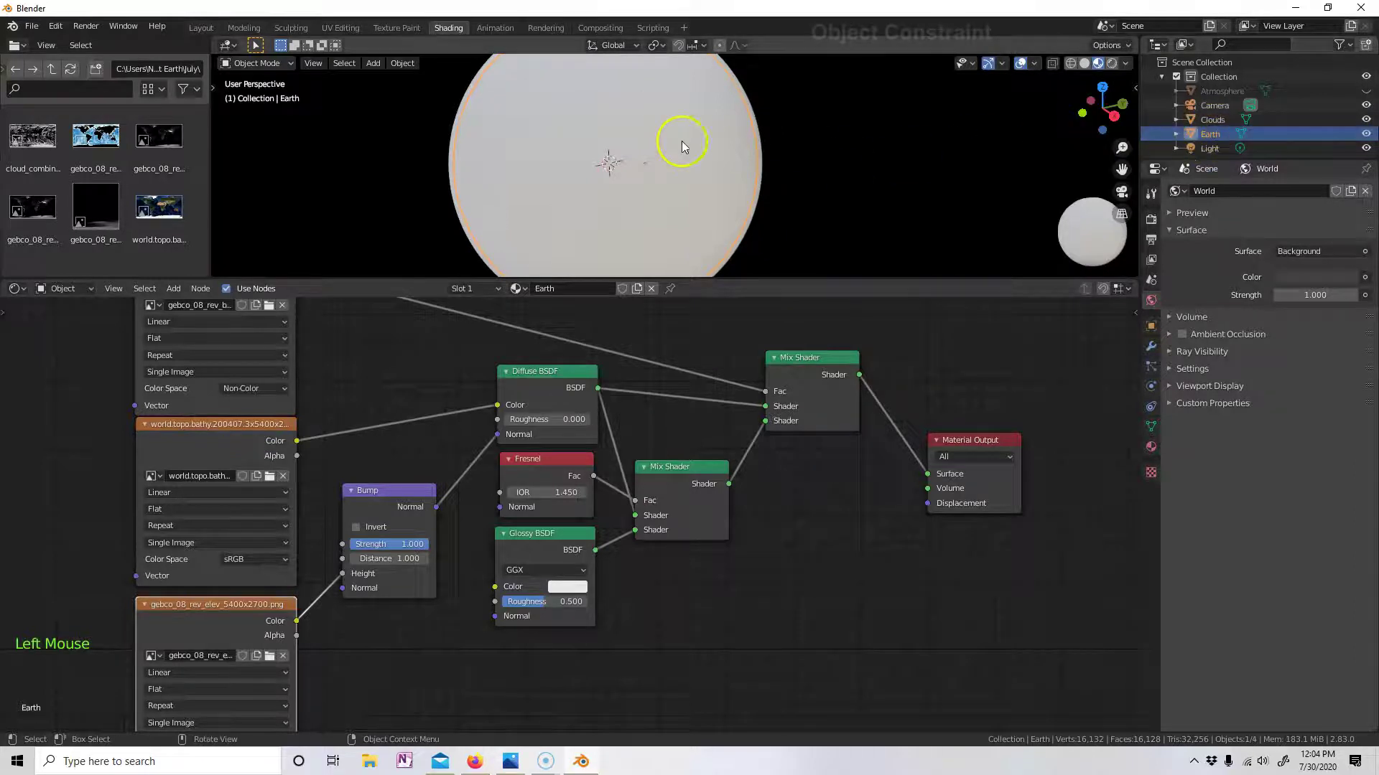
click(658, 141)
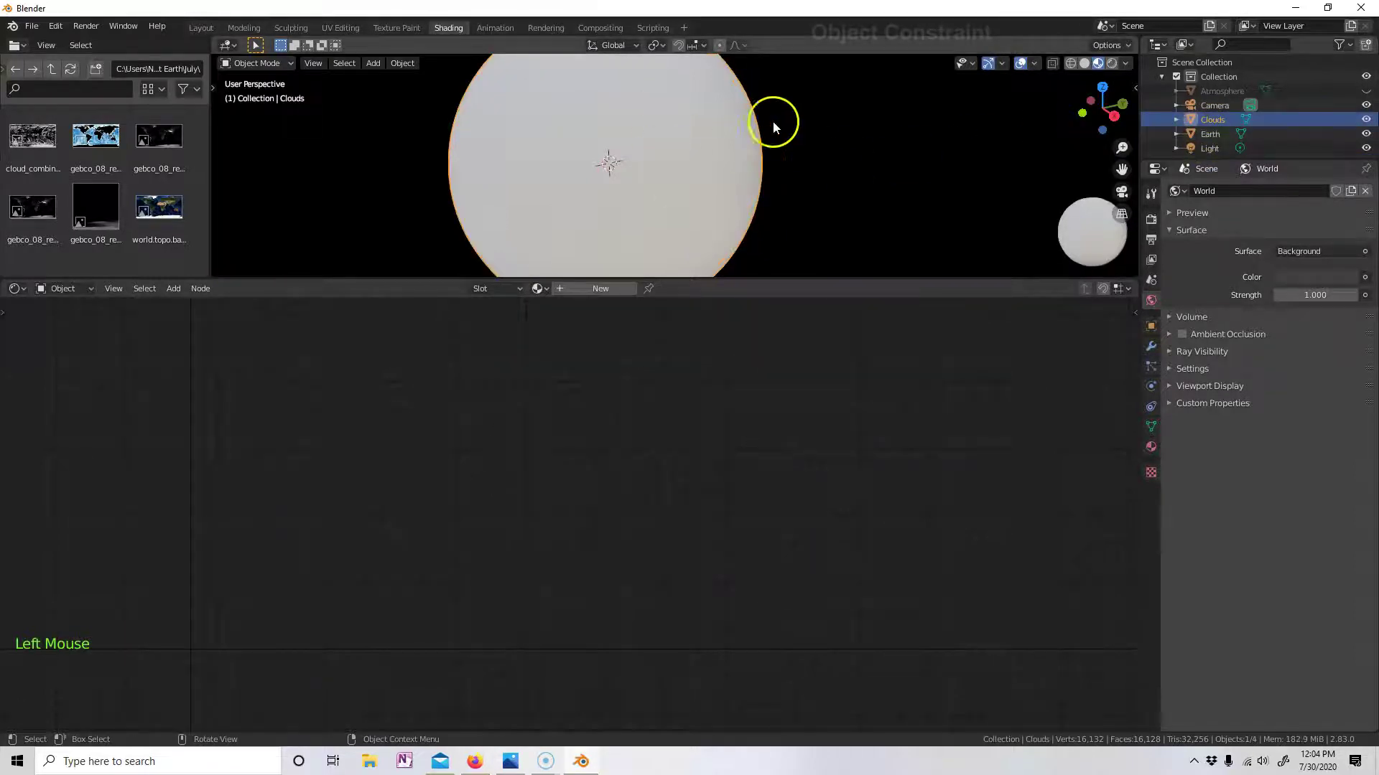
click(601, 289)
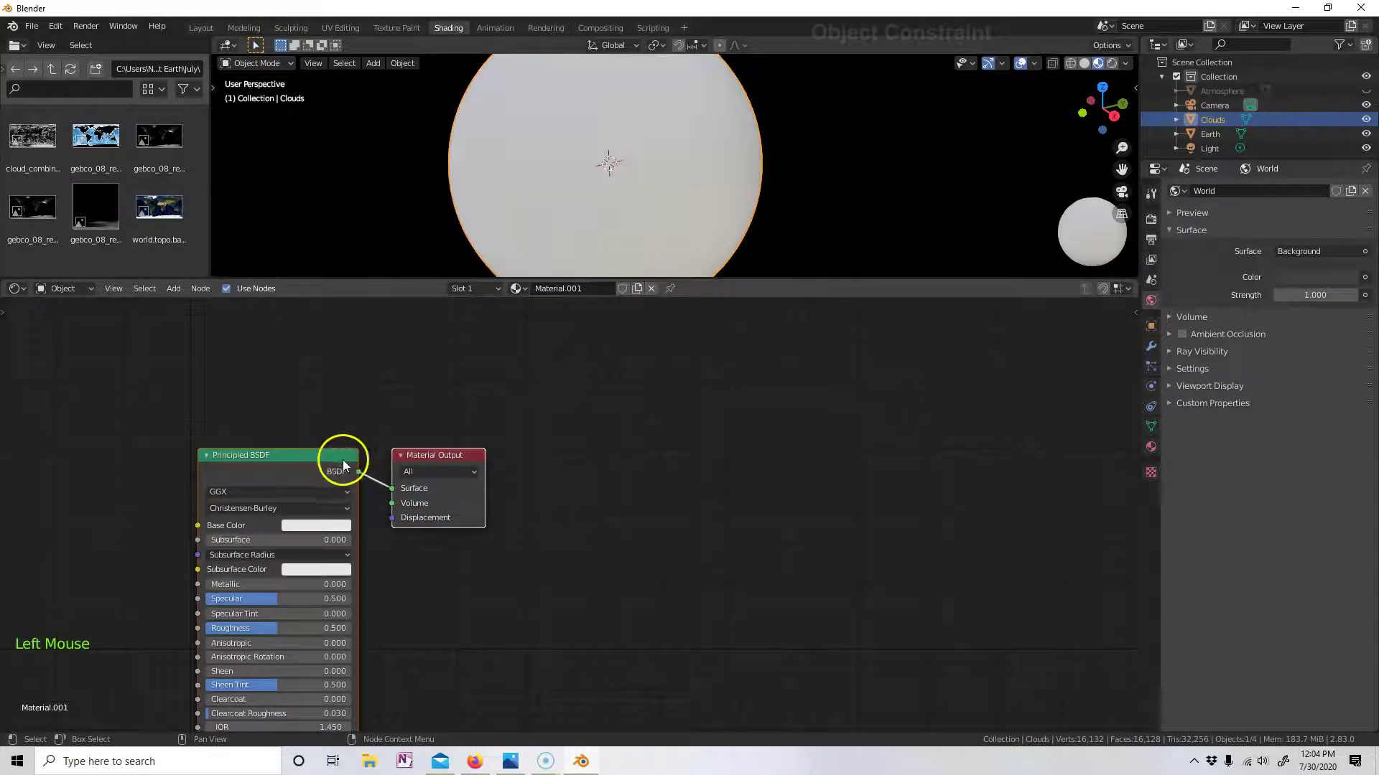
- Switch the Clouds material's Principled BSDF to a Diffuse BSDF and move it below and left of the Material Output
middle_drag(497, 558, 1067, 433)
click(865, 327)
click(865, 328)
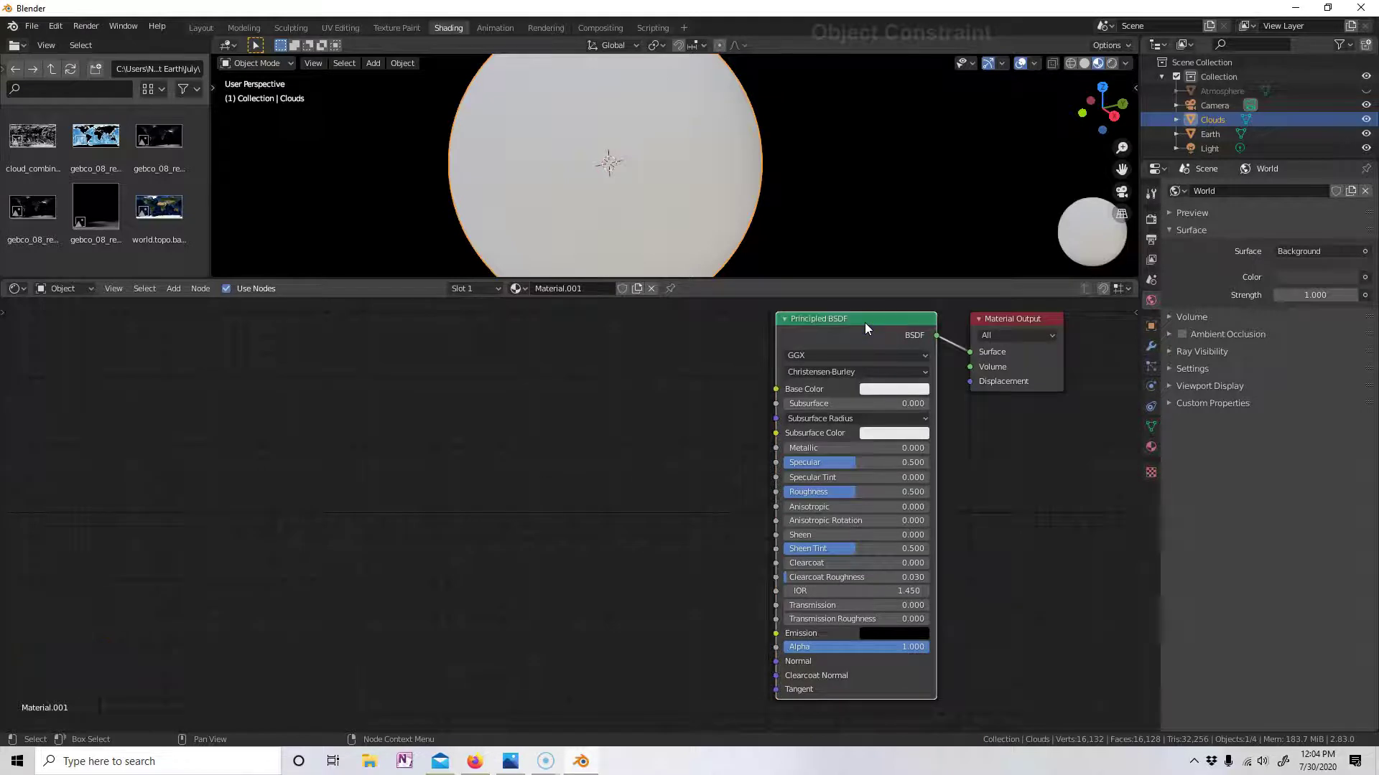
key(shift+s)
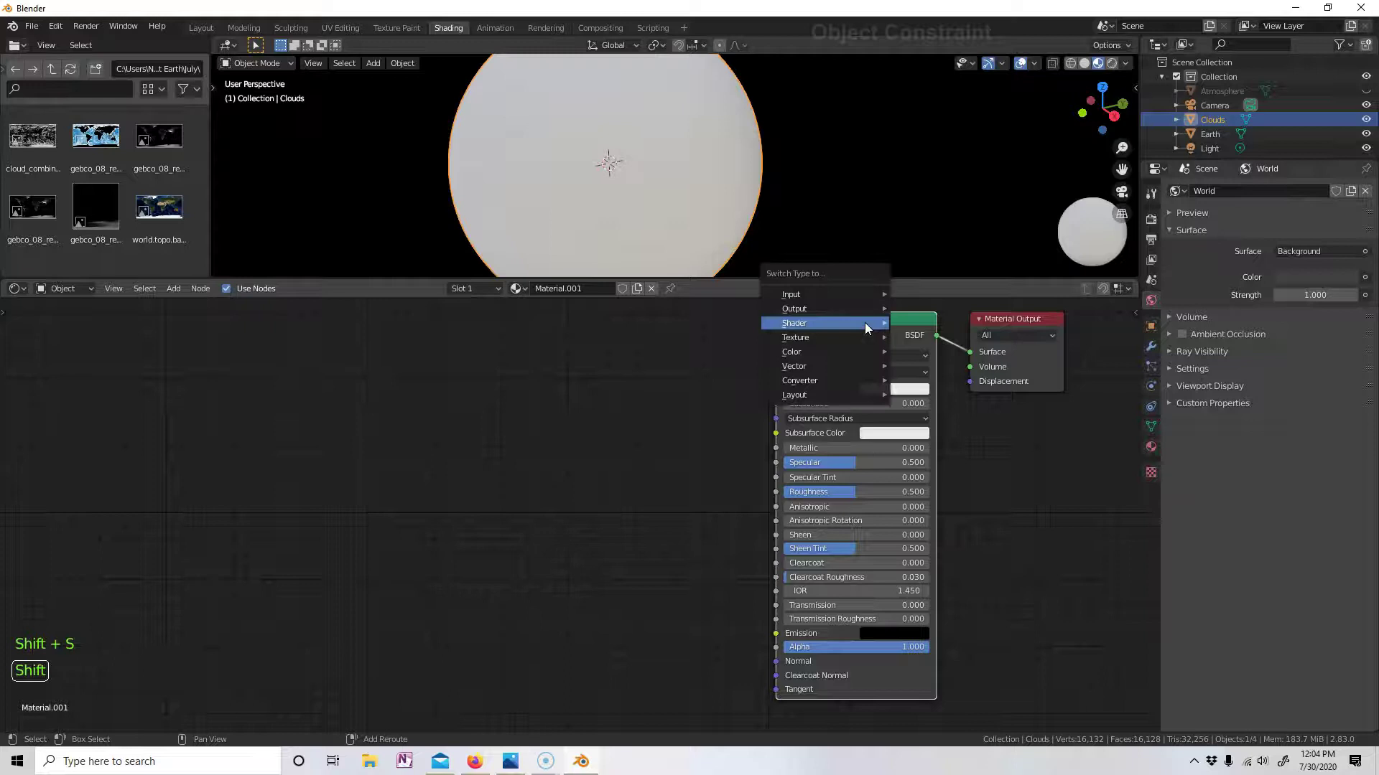
mouse_move(868, 323)
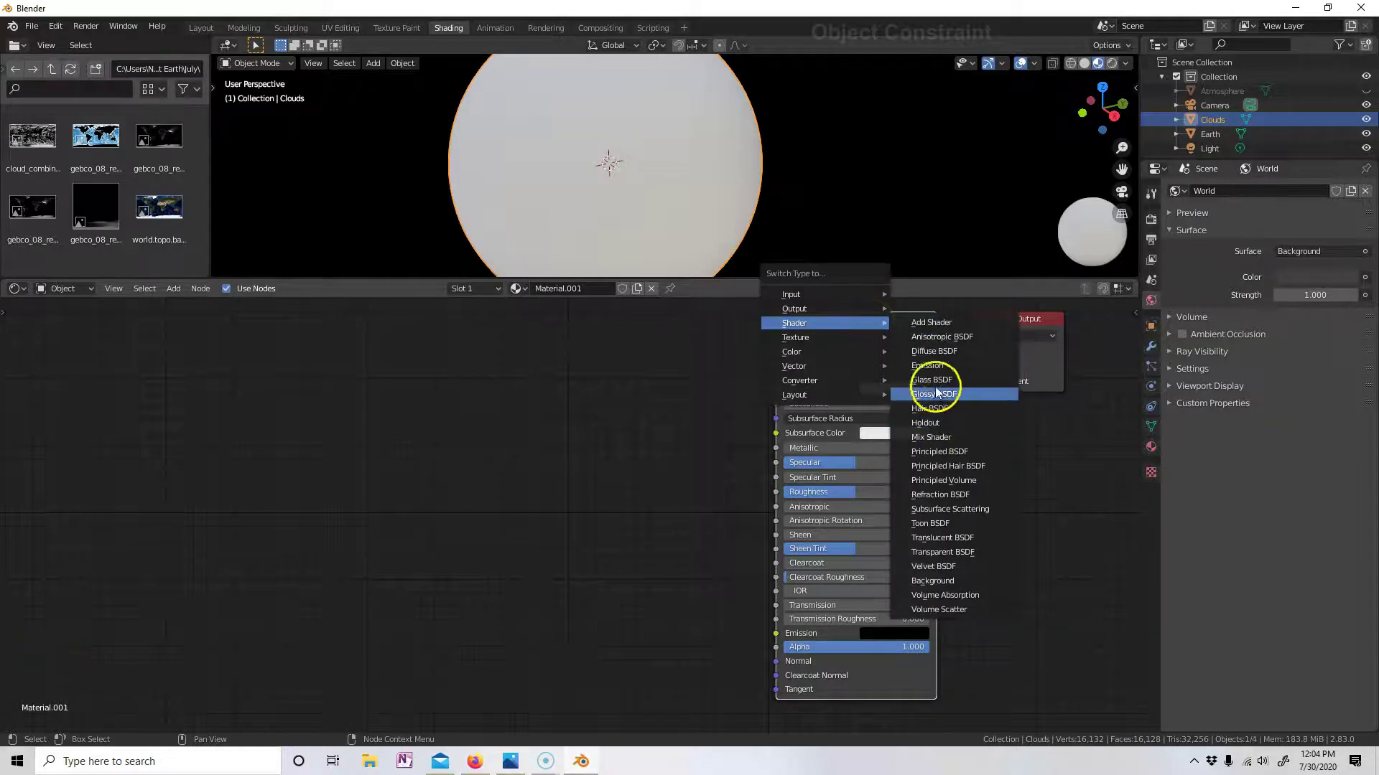
click(934, 352)
drag(823, 328, 797, 427)
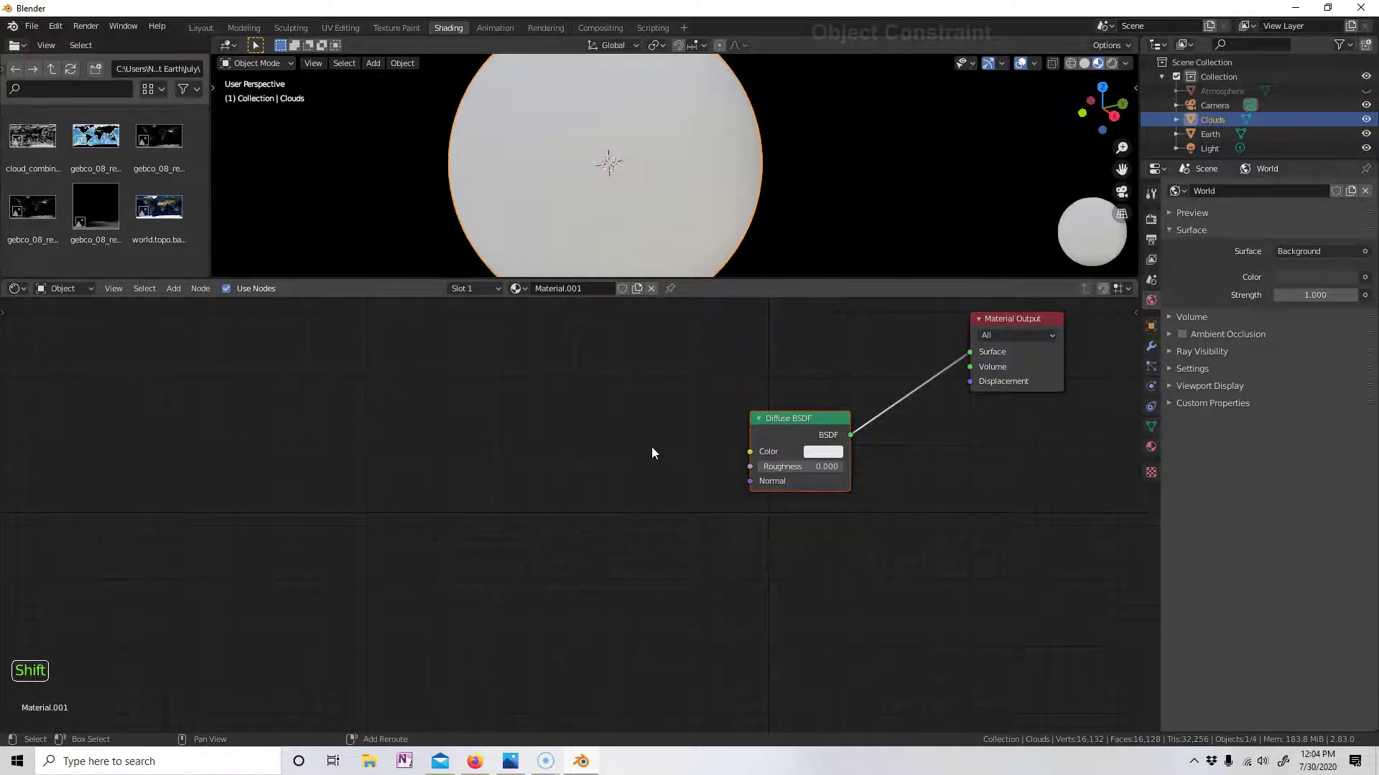
- Add a Layer Weight node and align it above the Diffuse BSDF, leaving a gap before the Material Output
key(shift+a)
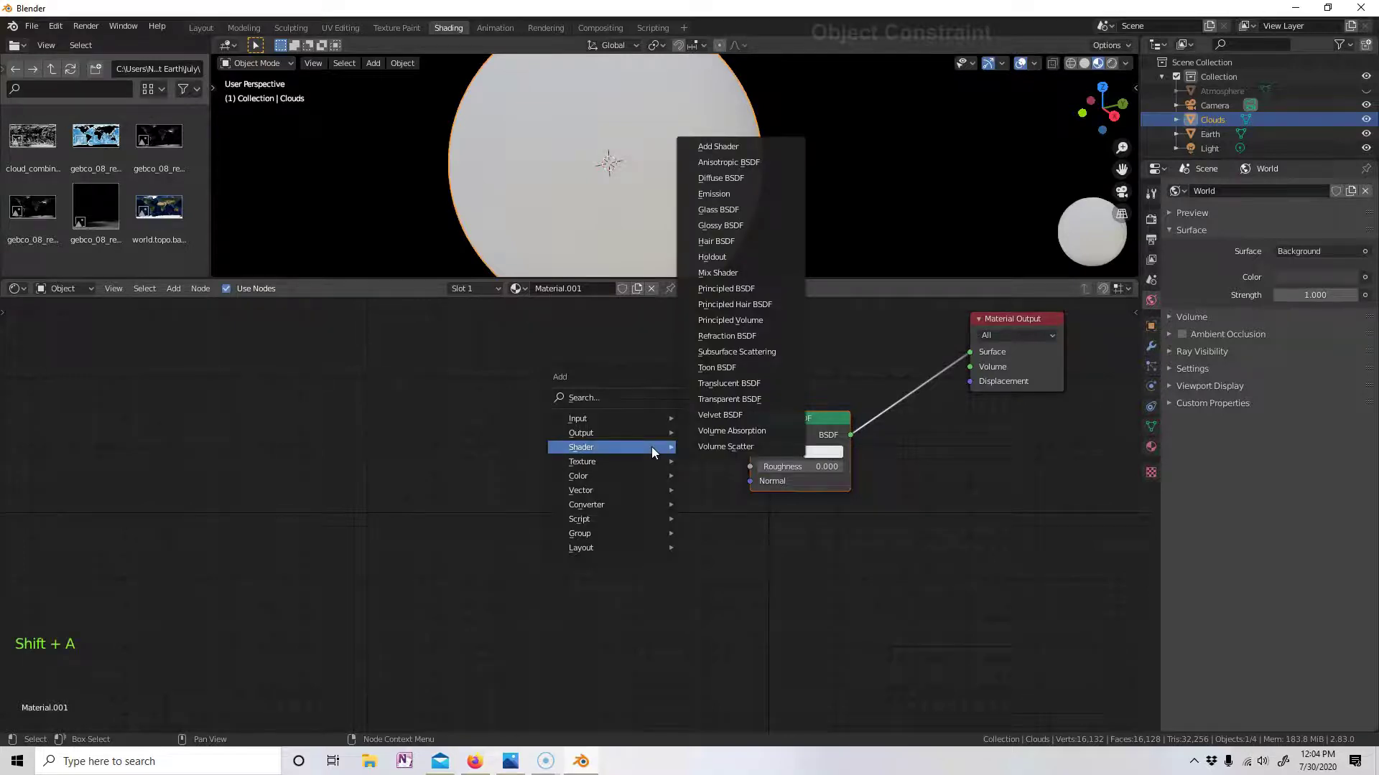
mouse_move(601, 418)
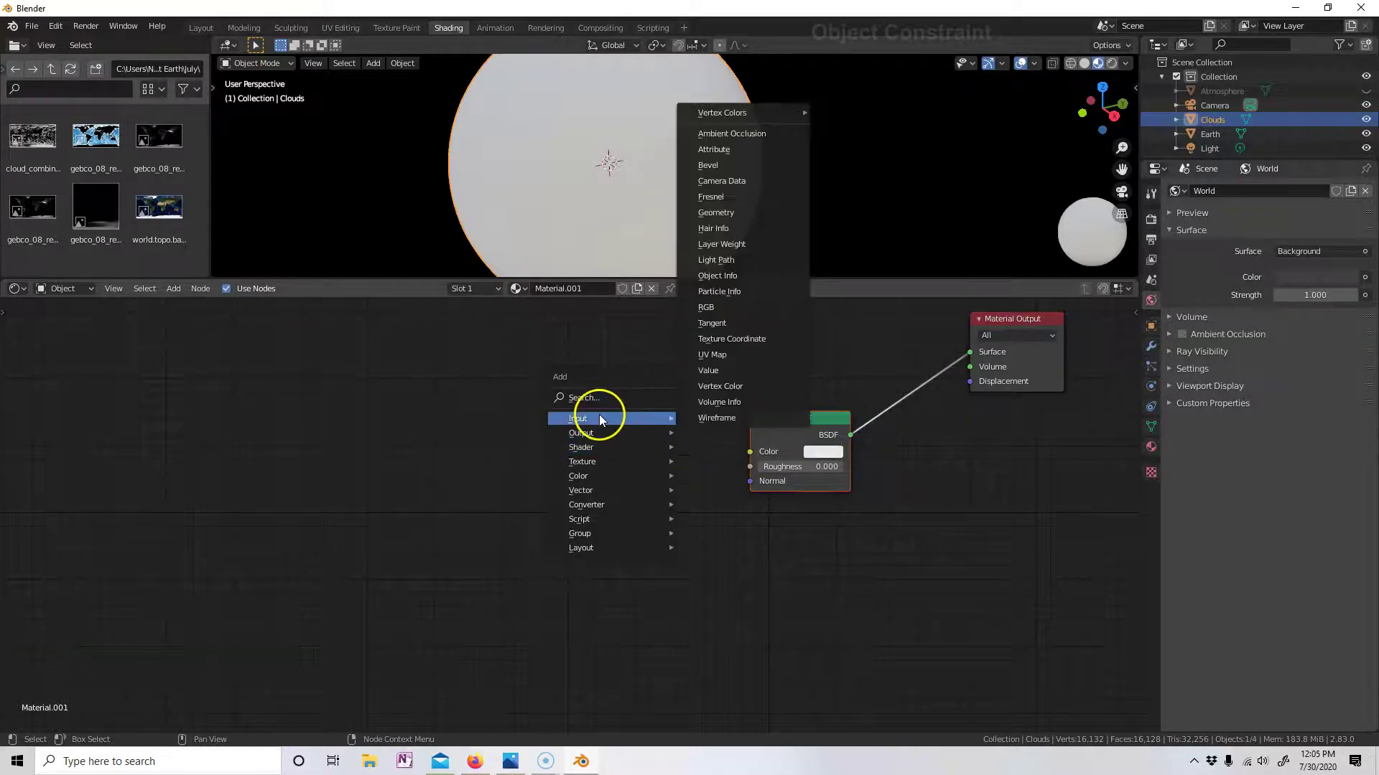
click(731, 244)
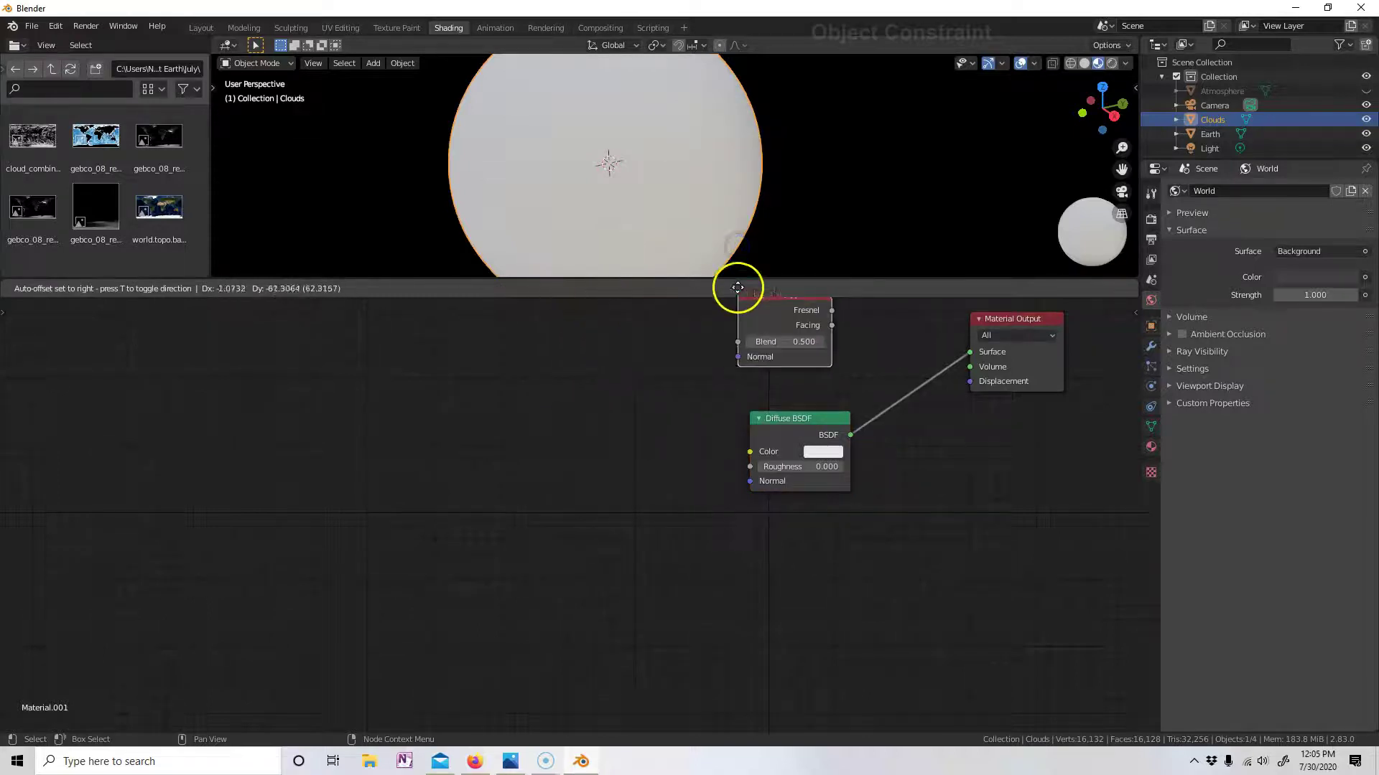
click(745, 310)
drag(802, 422, 677, 422)
drag(771, 316, 652, 320)
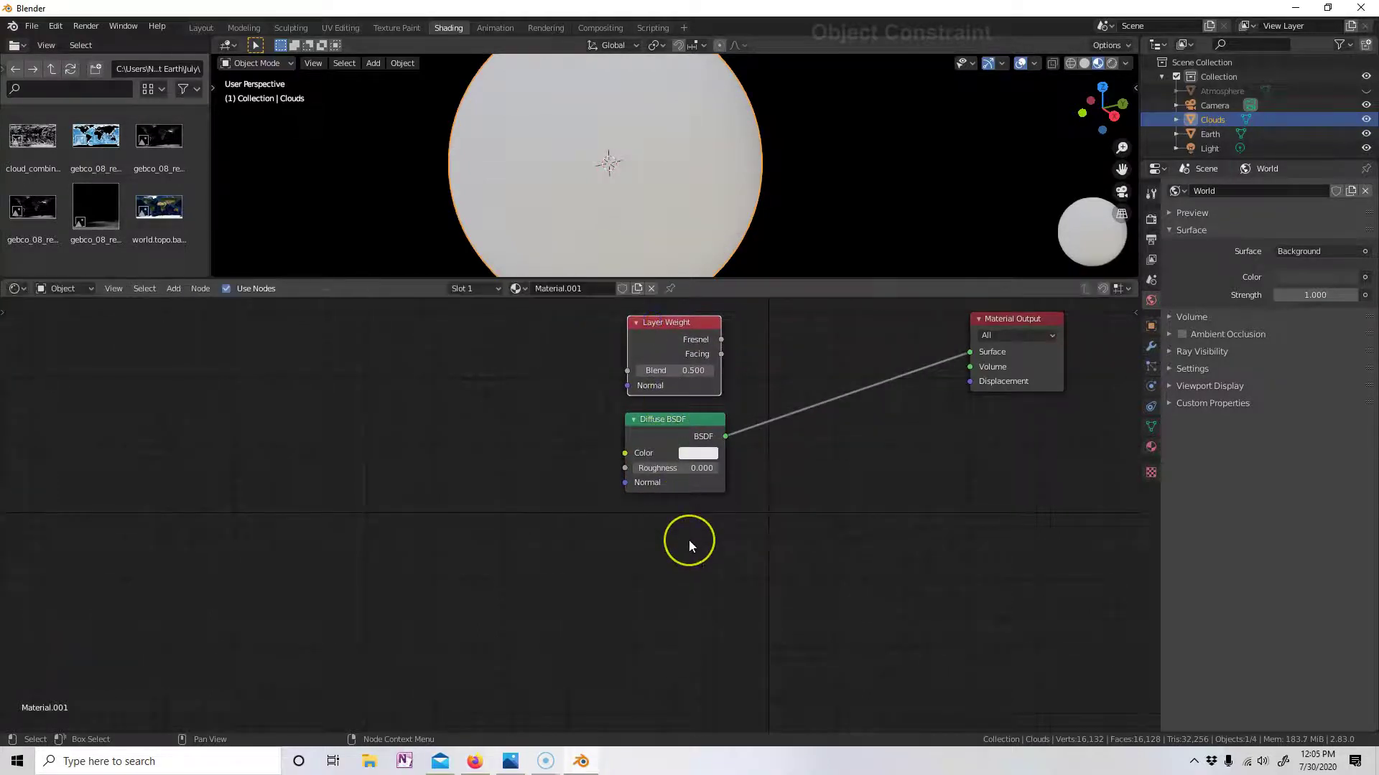
- Add a Transparent BSDF directly below the Diffuse BSDF
key(shift+a)
mouse_move(688, 540)
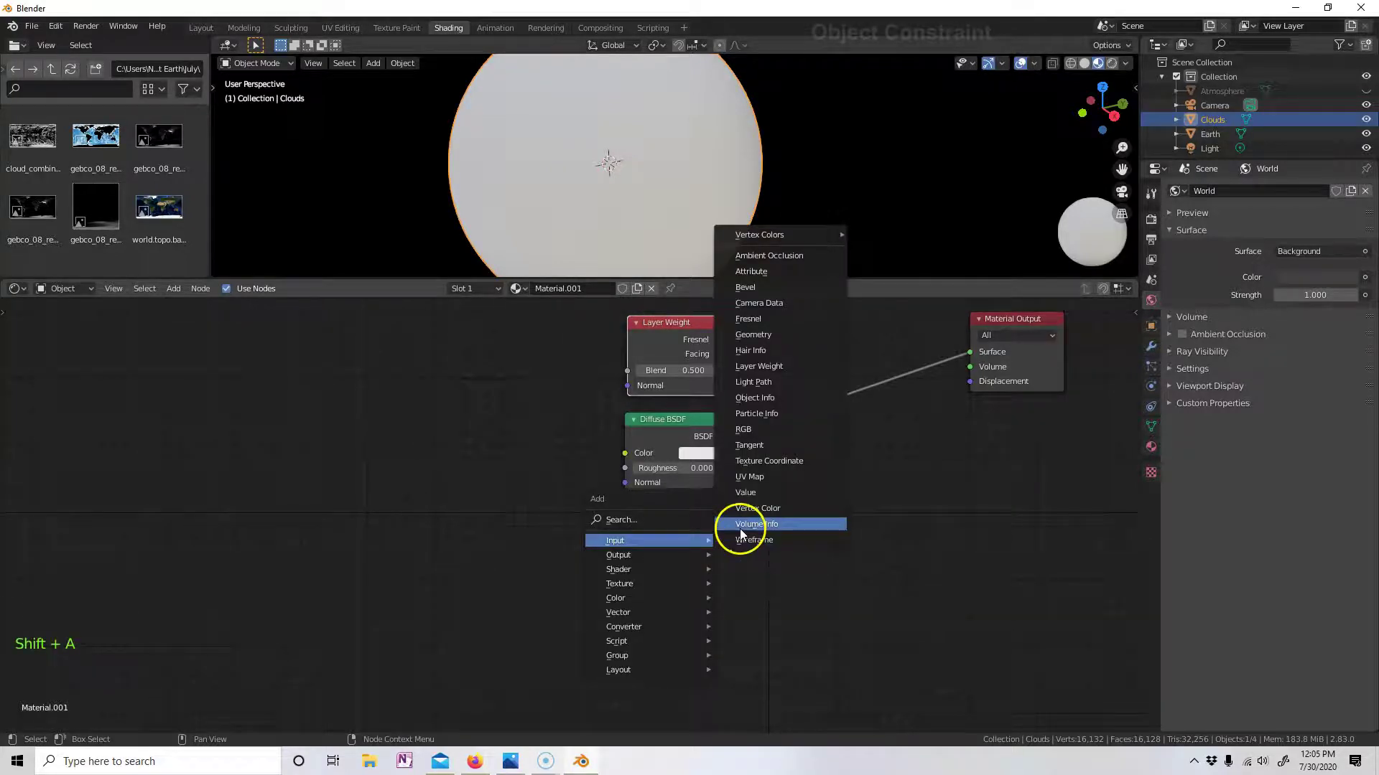
mouse_move(650, 570)
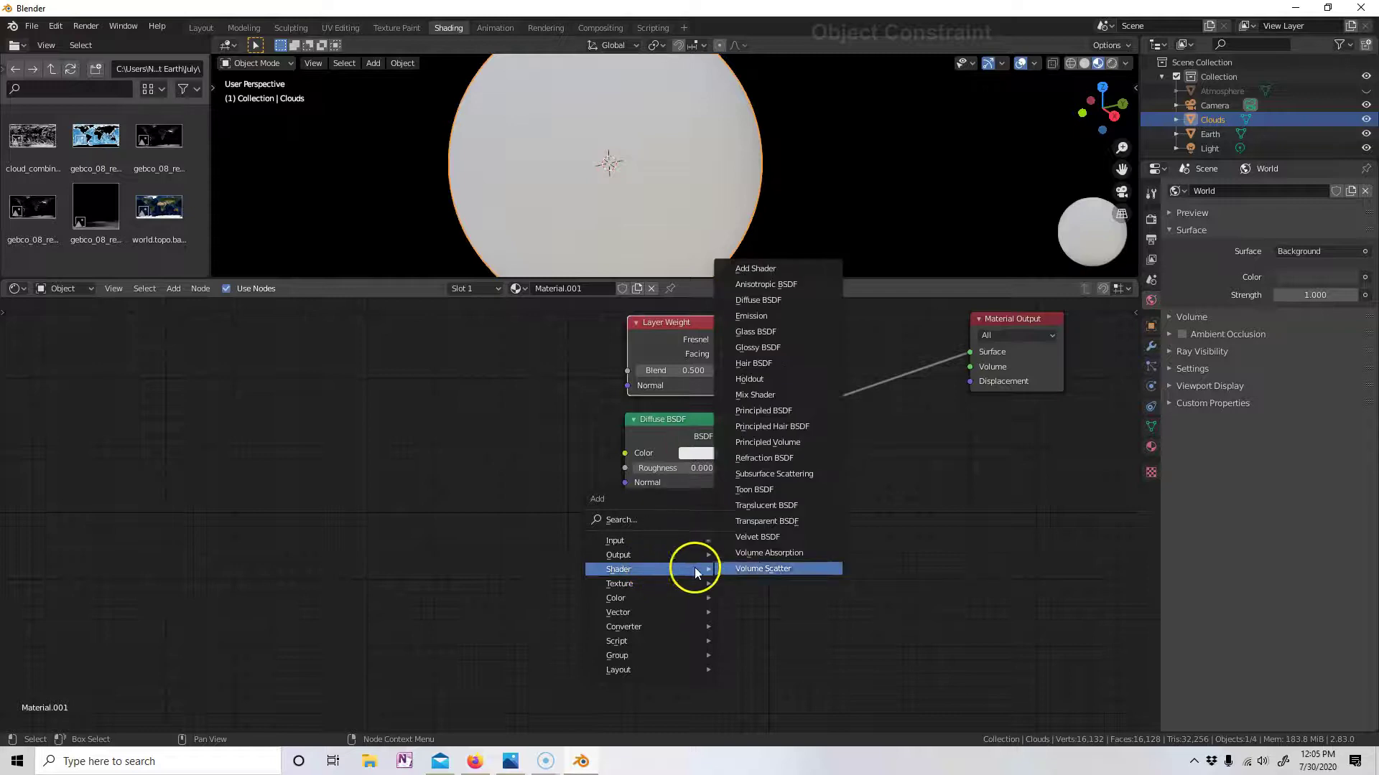
click(757, 522)
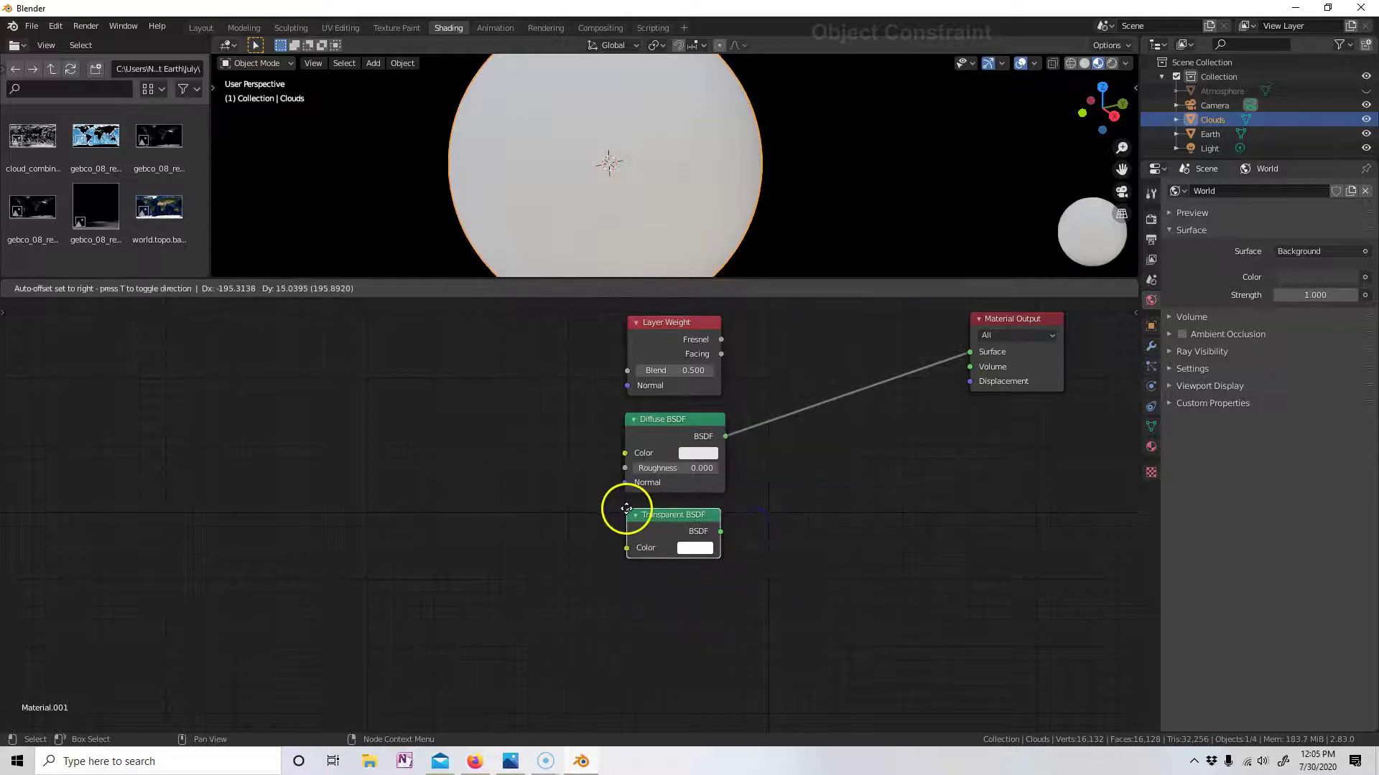
click(675, 530)
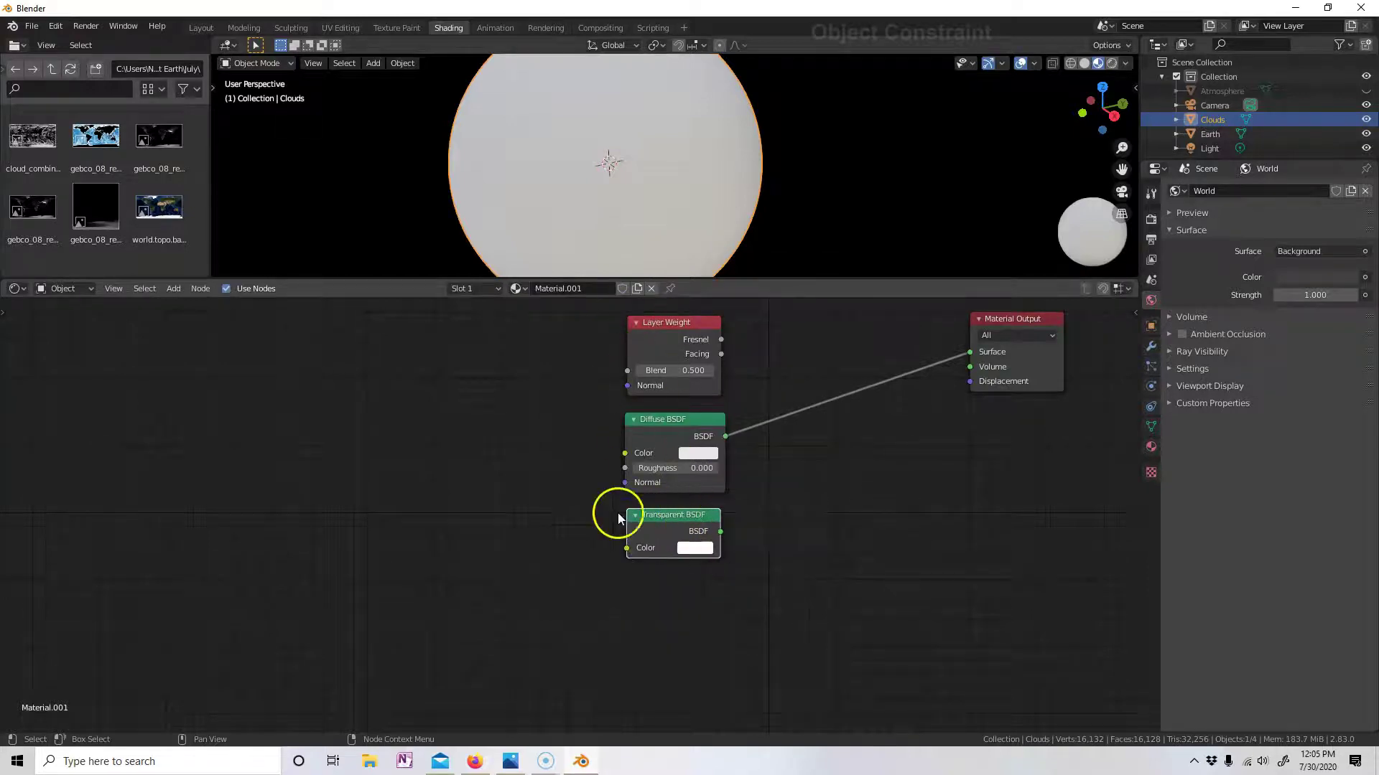
- Add the cloud_combined_2048.jpg texture left of the shaders and link its Color to the Diffuse BSDF's Color
click(30, 117)
drag(31, 117, 626, 453)
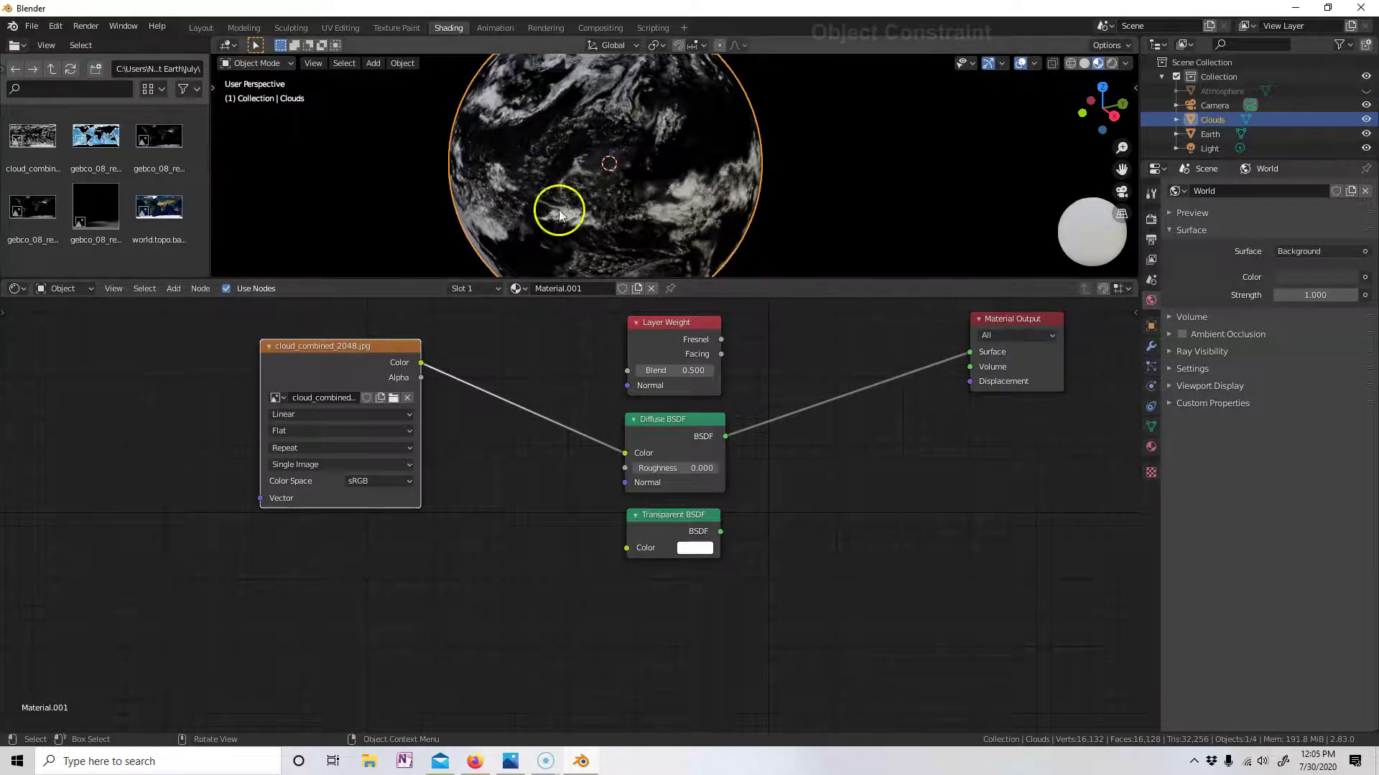
- Insert a Mix Shader on the link between the Diffuse BSDF and the Material Output
key(shift)
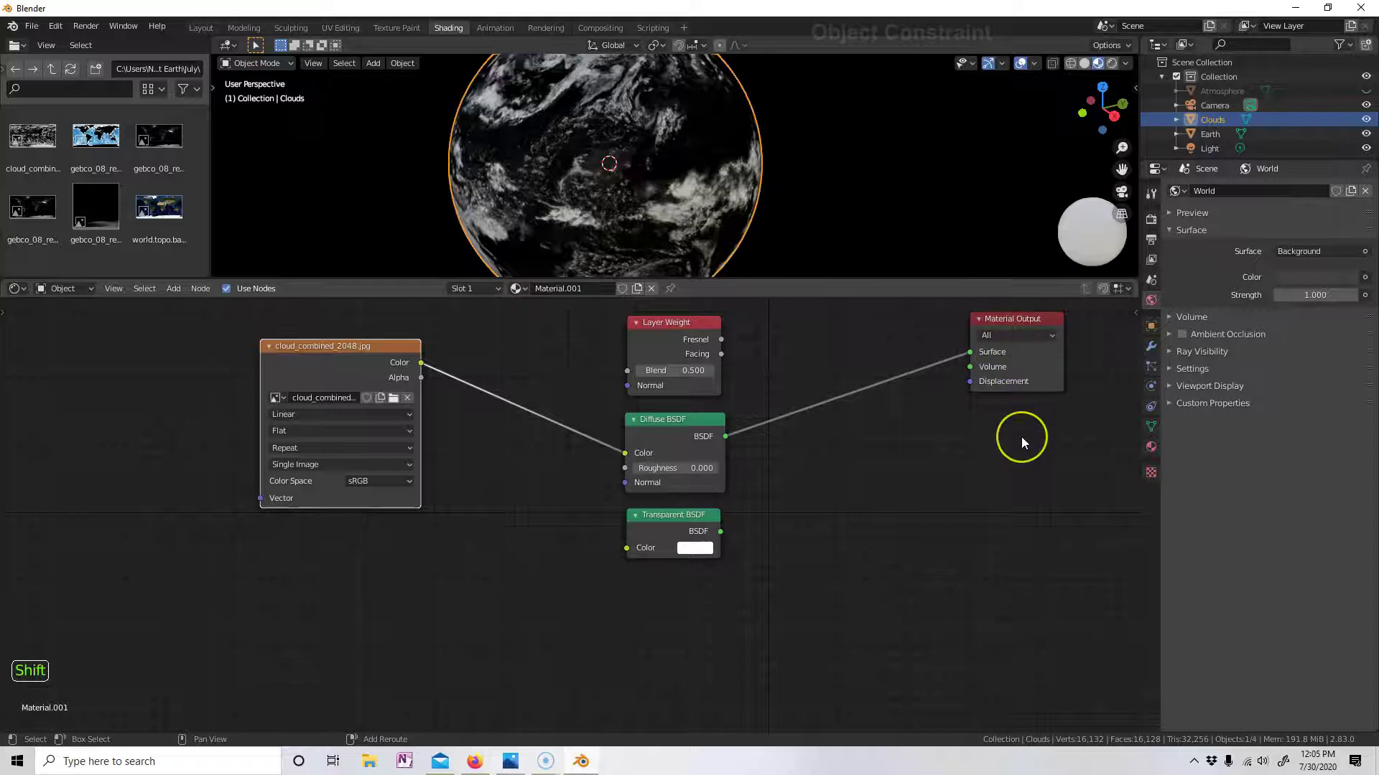
key(shift+a)
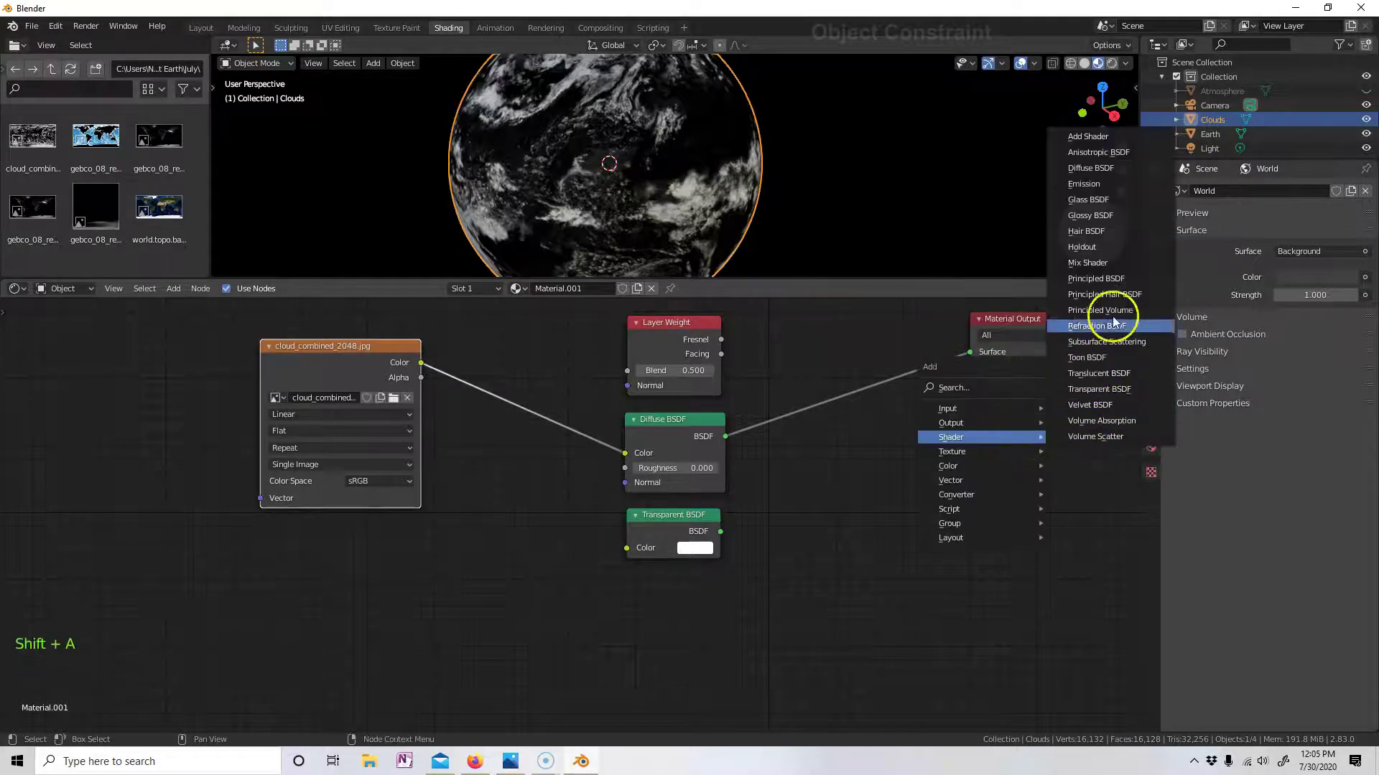
click(1090, 262)
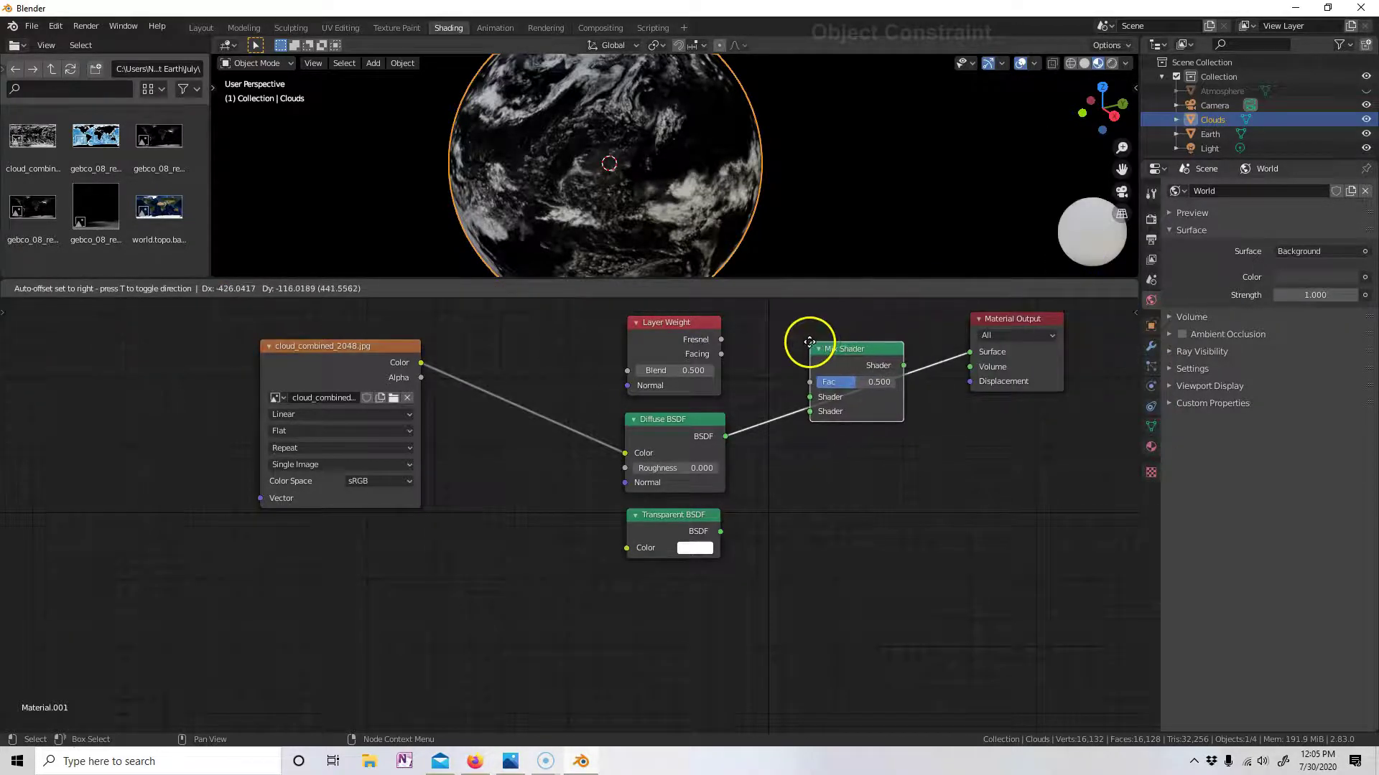
click(810, 342)
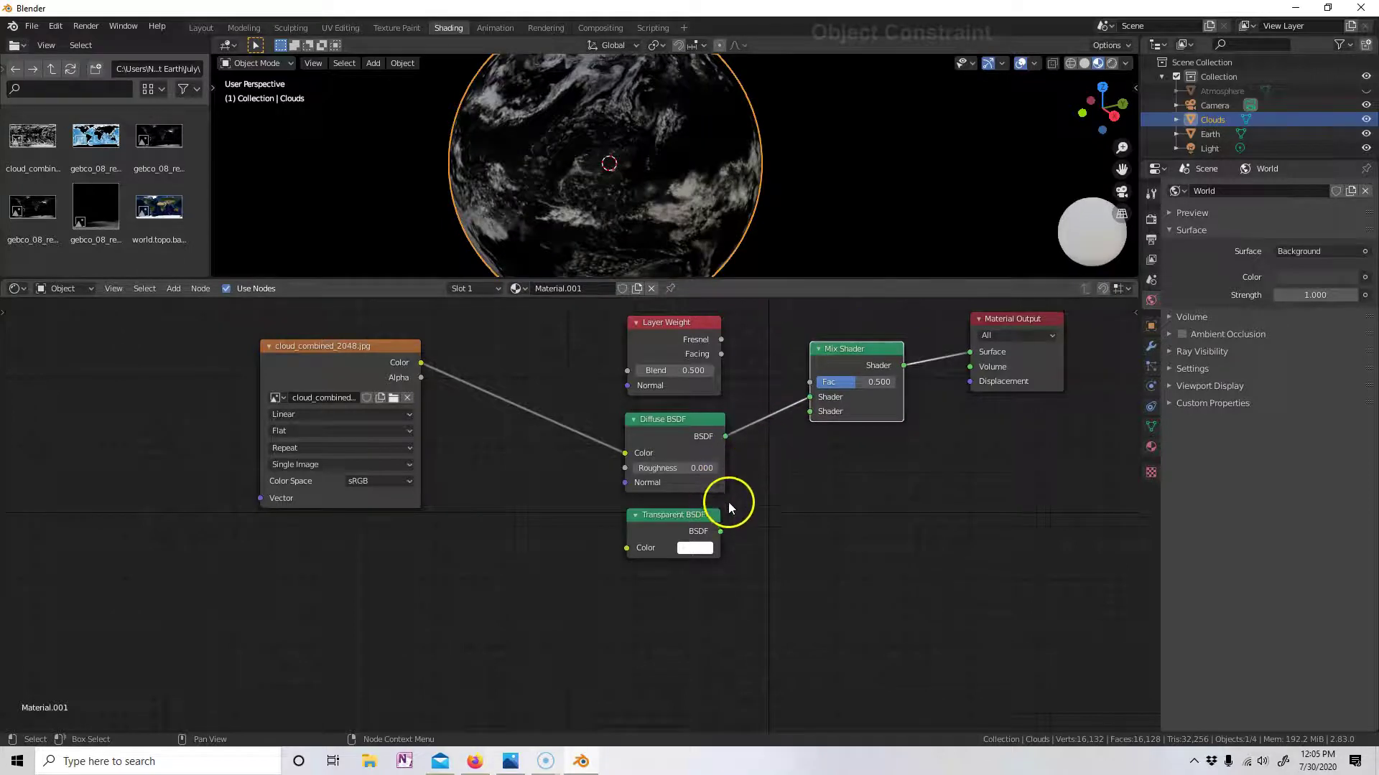
- Link the Transparent BSDF to the Mix Shader's first Shader input, keeping the Diffuse BSDF on the second, and link the Layer Weight's Facing to Fac
drag(720, 532, 810, 399)
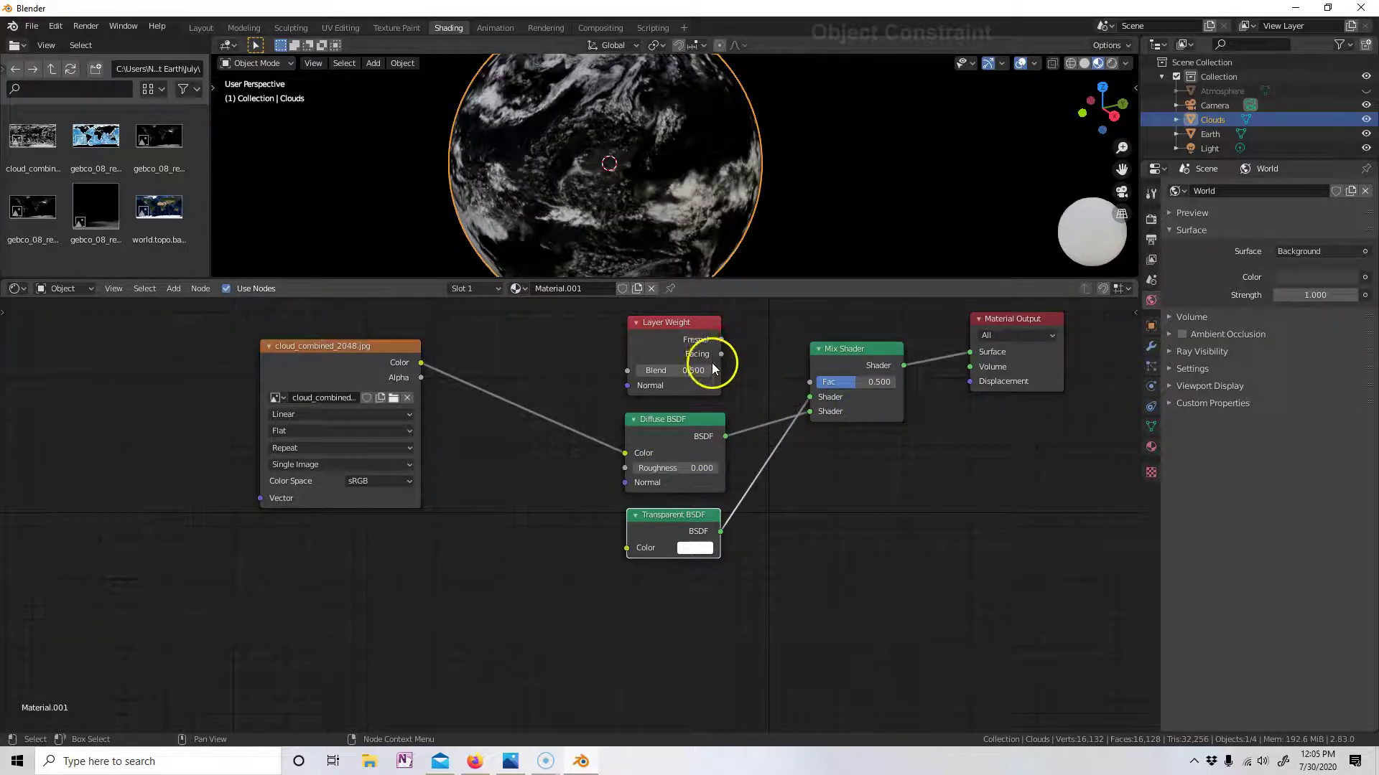
drag(721, 354, 821, 388)
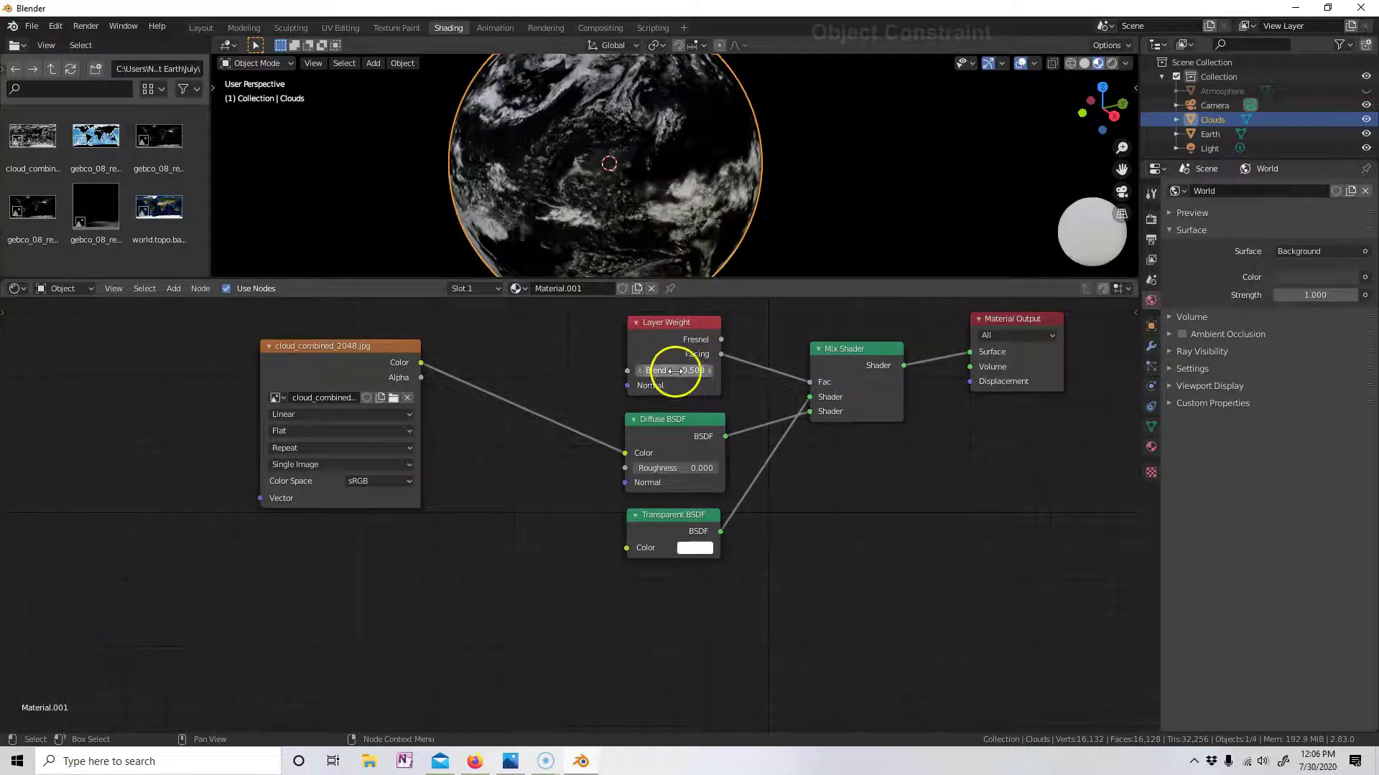
- Set the Layer Weight node's Blend to 0.2
click(691, 548)
double_click(689, 371)
text(.02)
key(BackSpace)
key(BackSpace)
text(2)
key(Return)
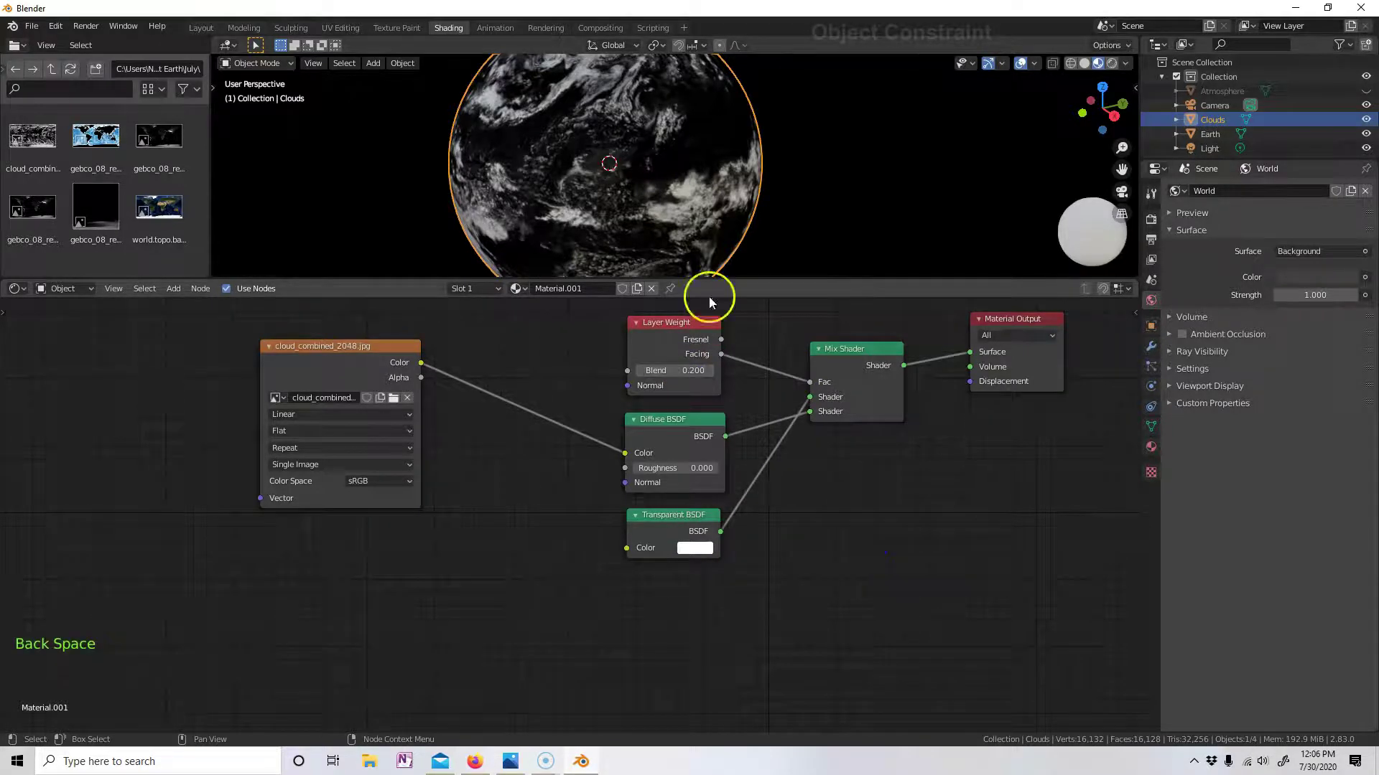
- Switch the viewport to Rendered shading and hide the Earth sphere to inspect the Clouds sphere alone
click(1152, 221)
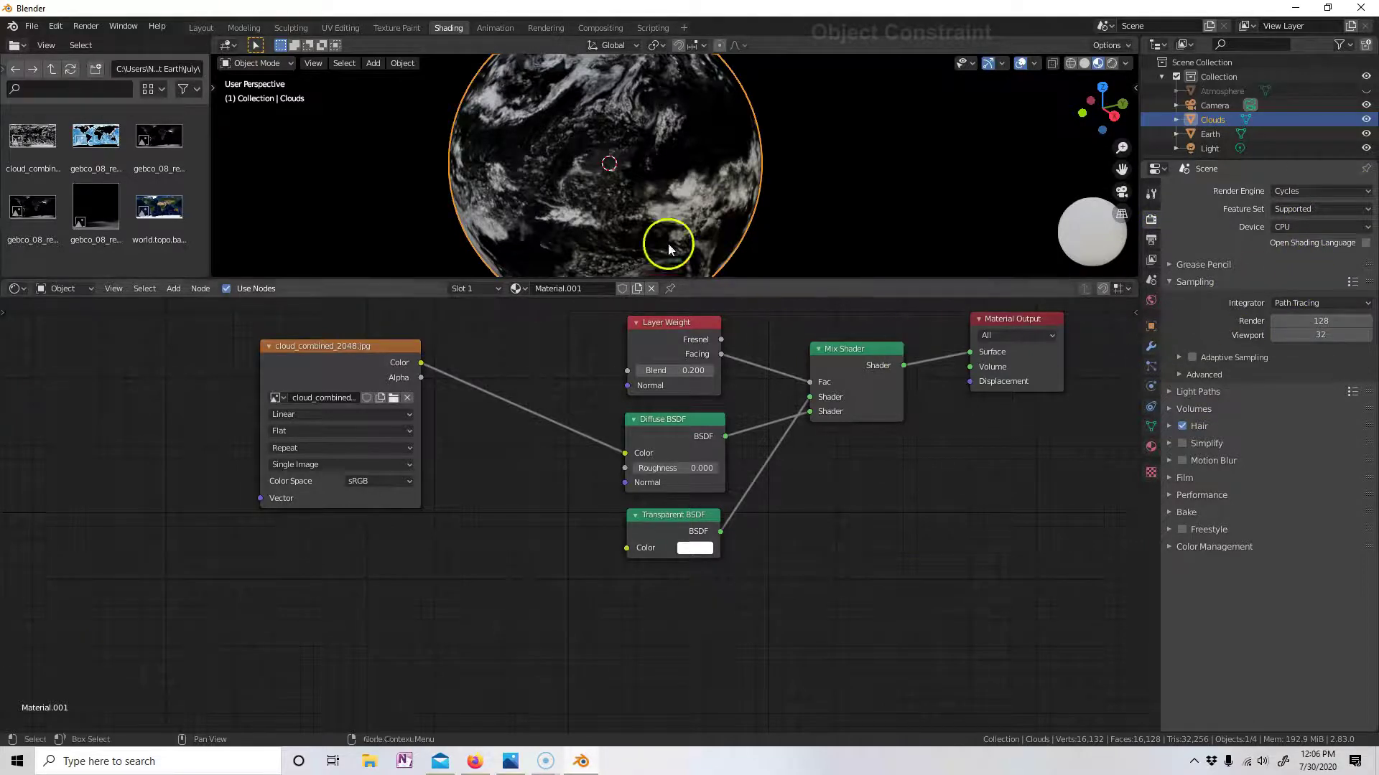
click(1115, 64)
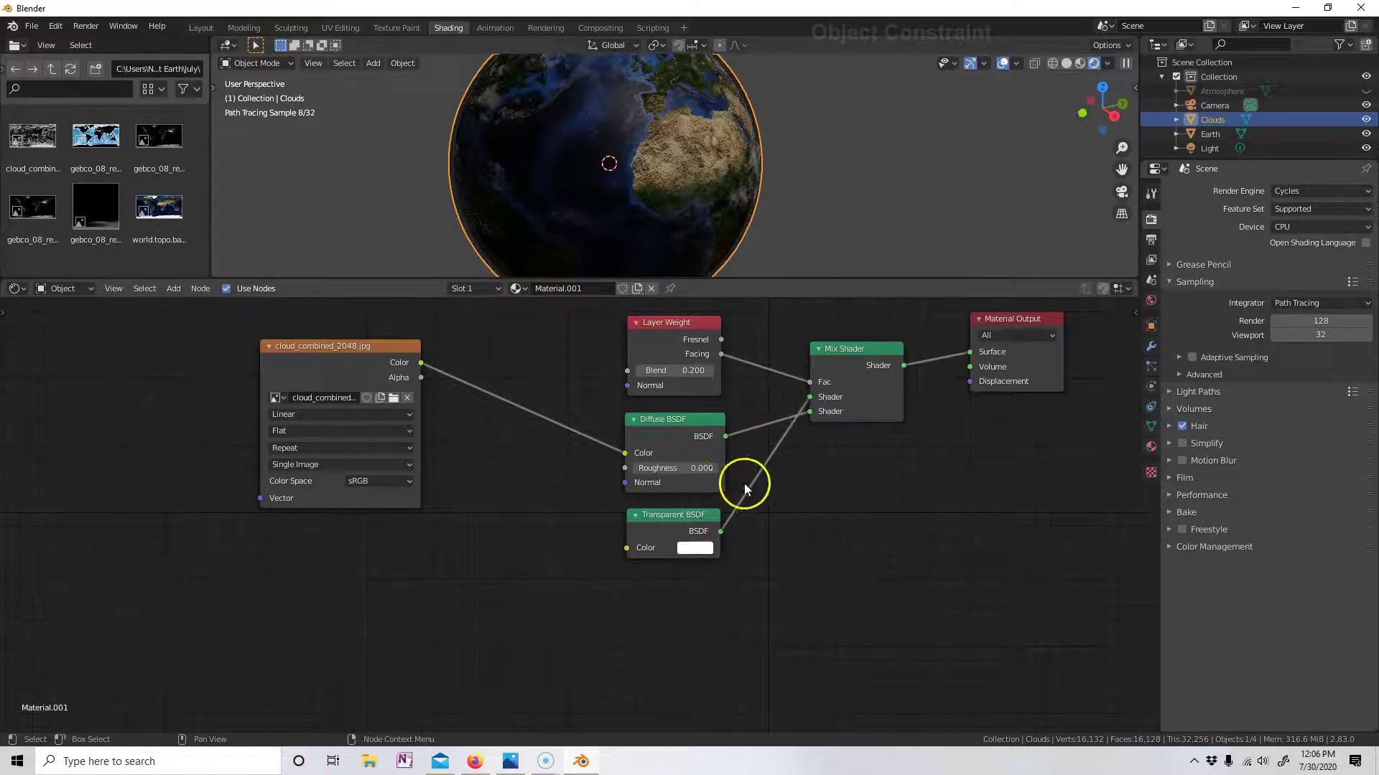
middle_drag(610, 179, 641, 192)
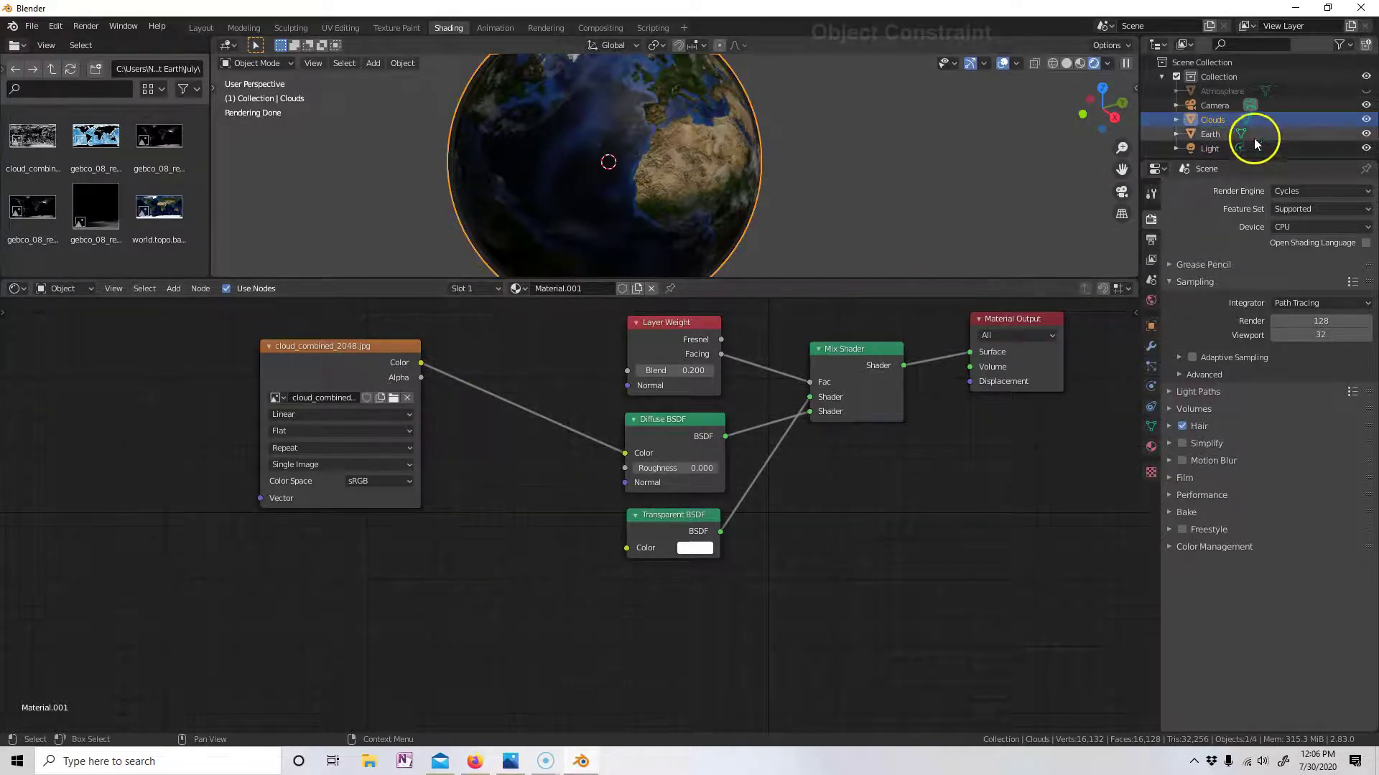
click(1366, 133)
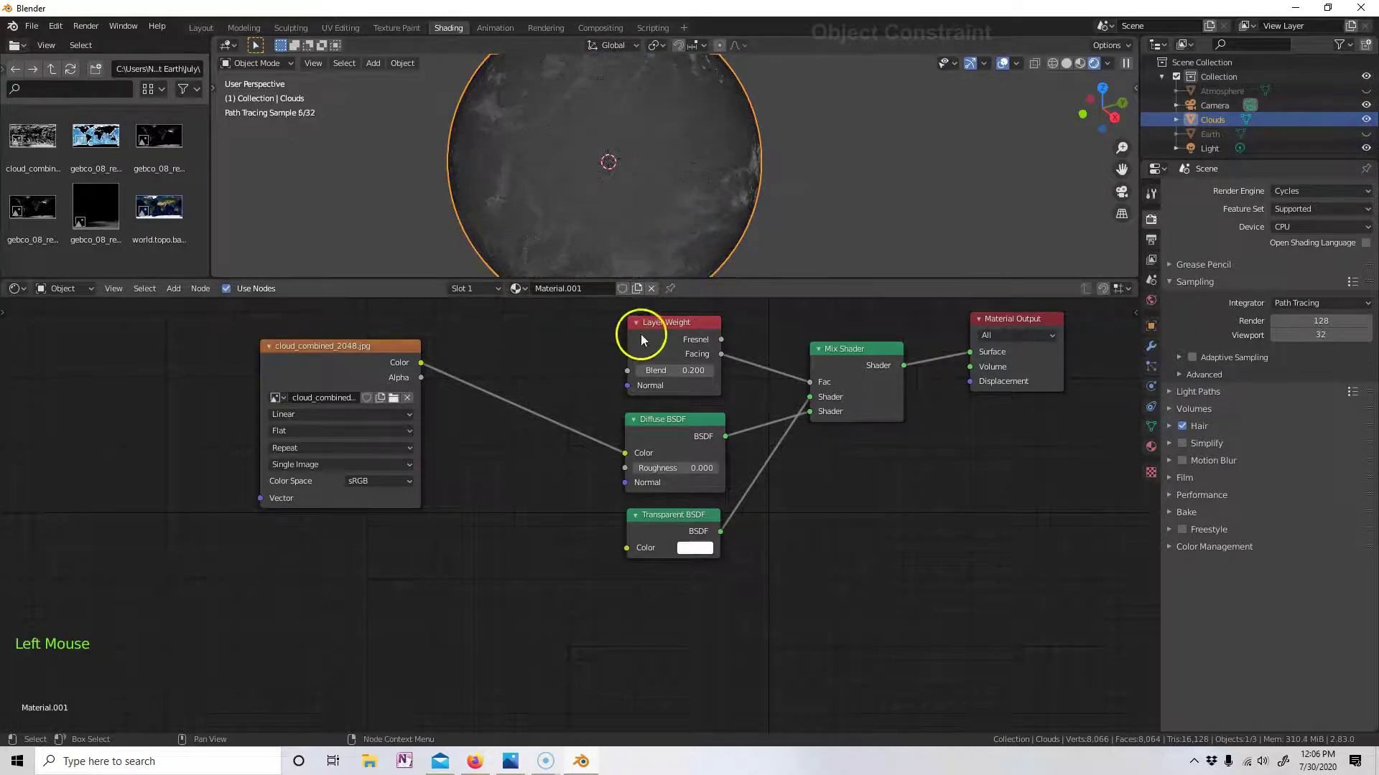
scroll(695, 214, up, 2)
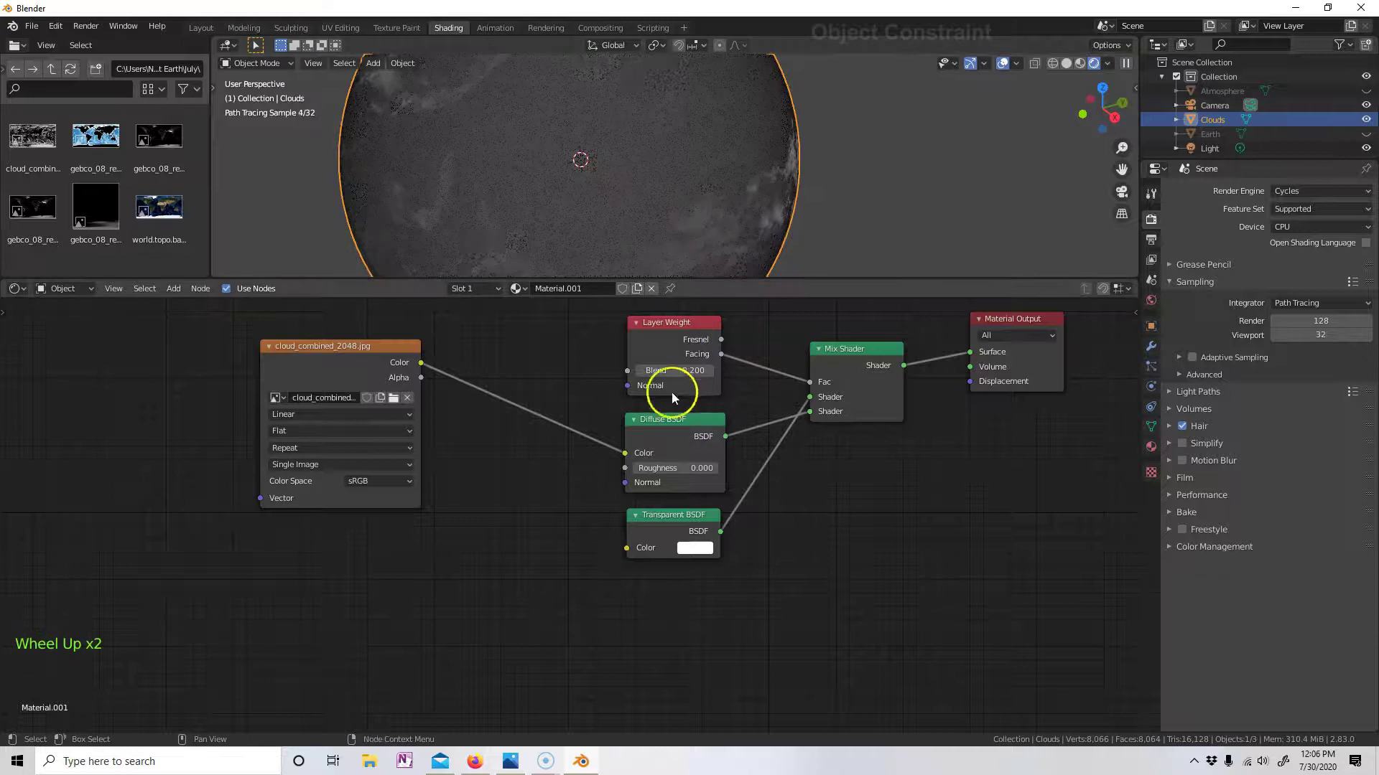
- Re-enter 0.2 as the Layer Weight node's Blend value
click(695, 371)
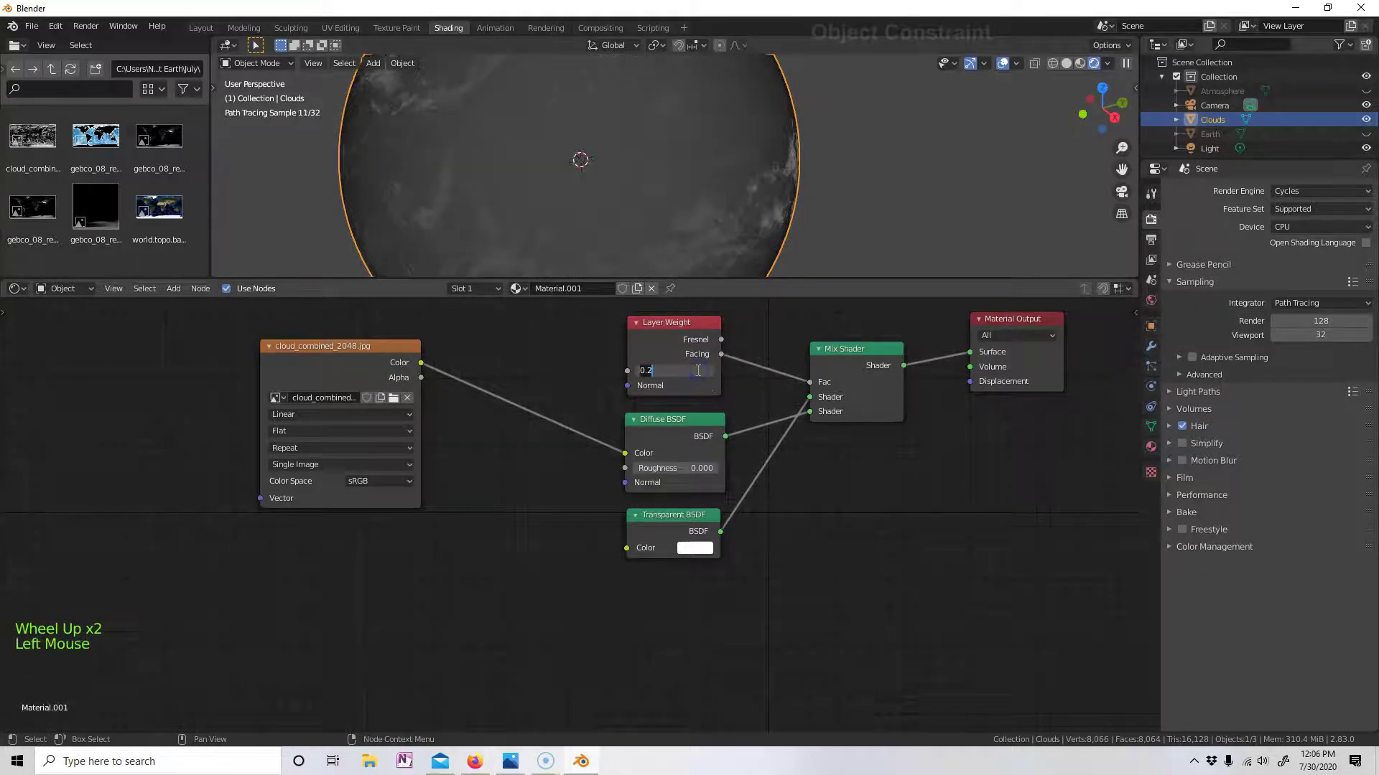
key(Return)
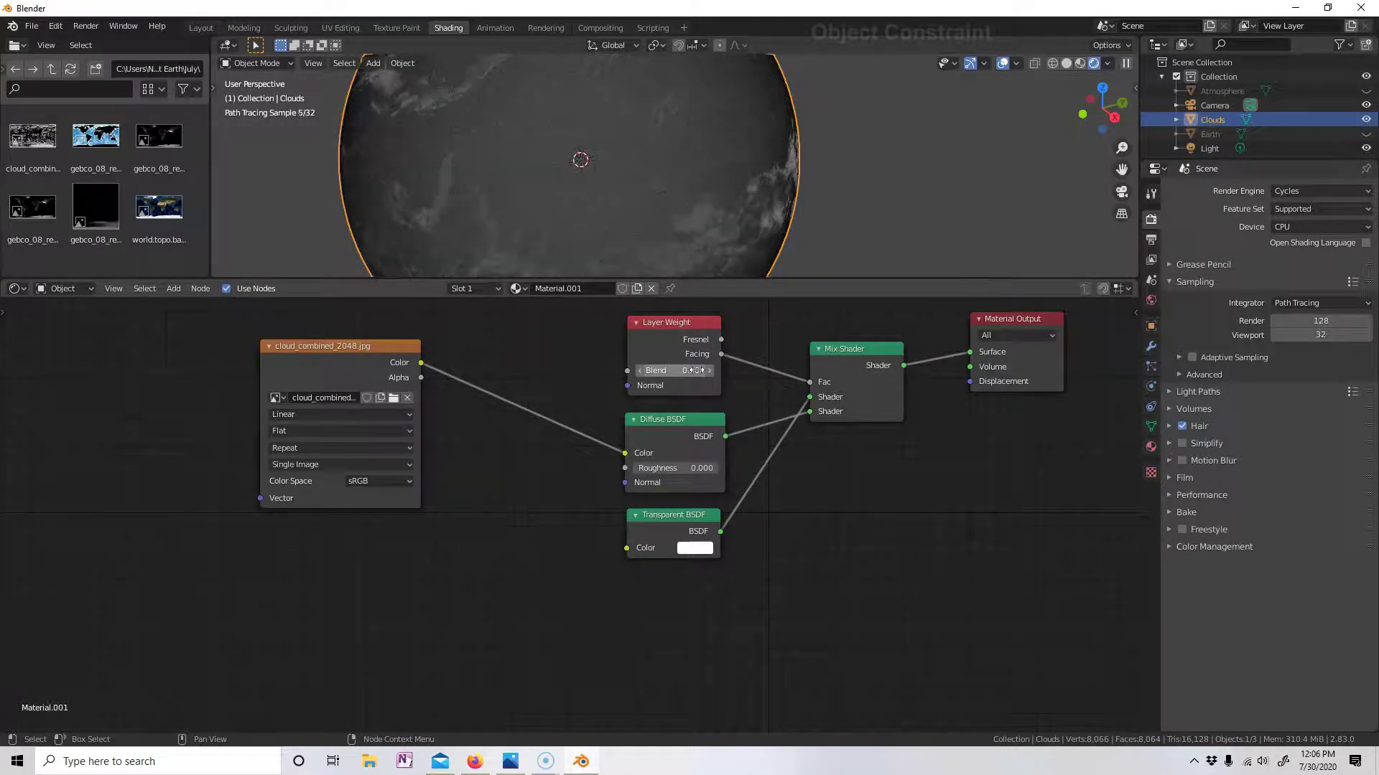
click(695, 370)
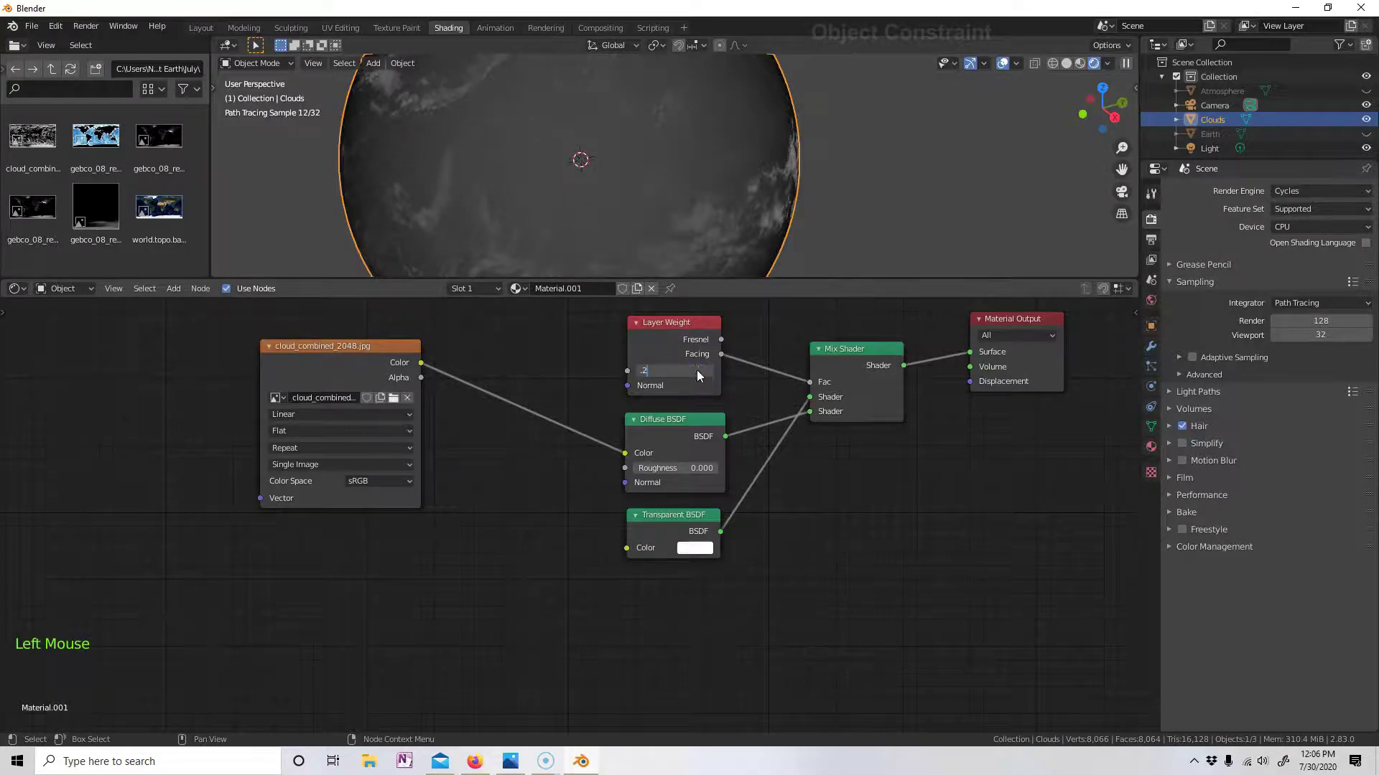
key(Return)
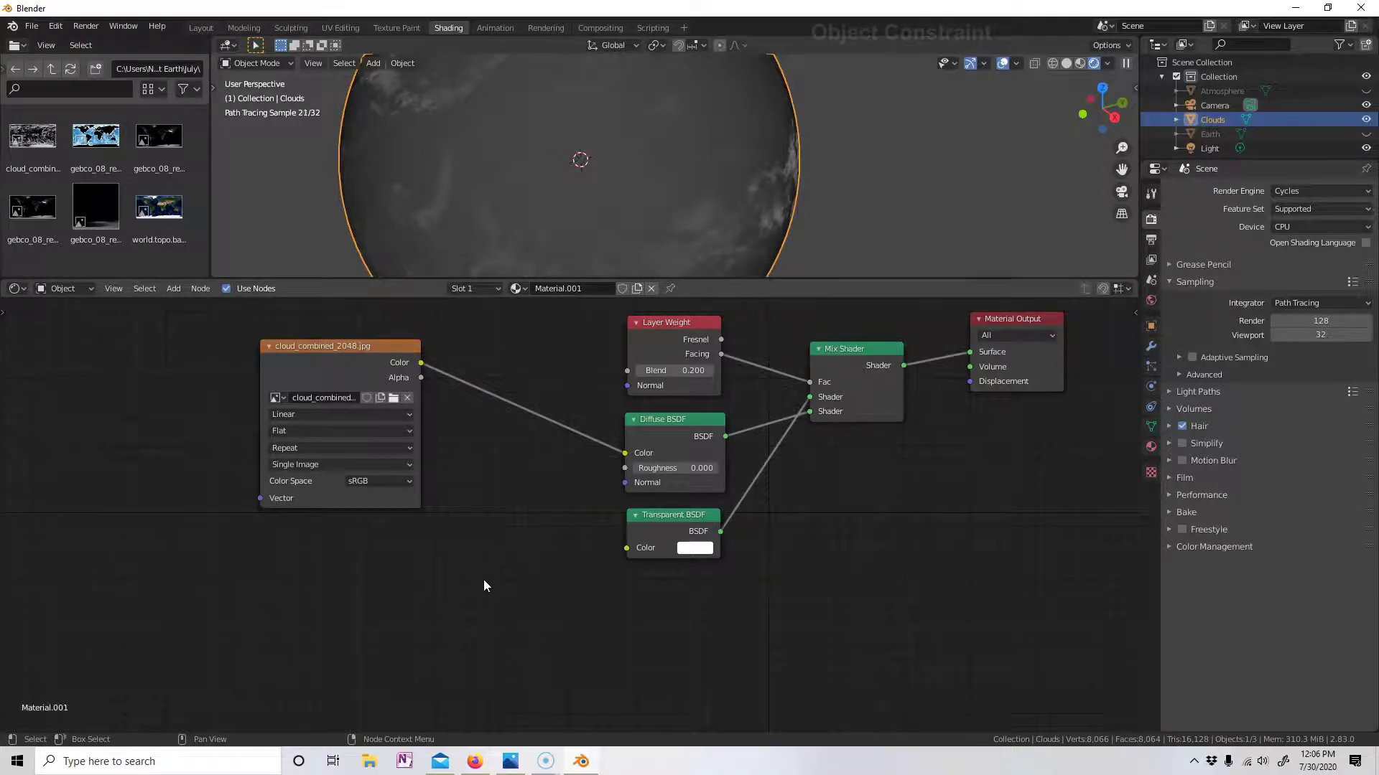
- Add a Bump node, linking its Normal to the Diffuse BSDF's Normal and the cloud texture's Color to its Height
key(shift+a)
mouse_move(484, 580)
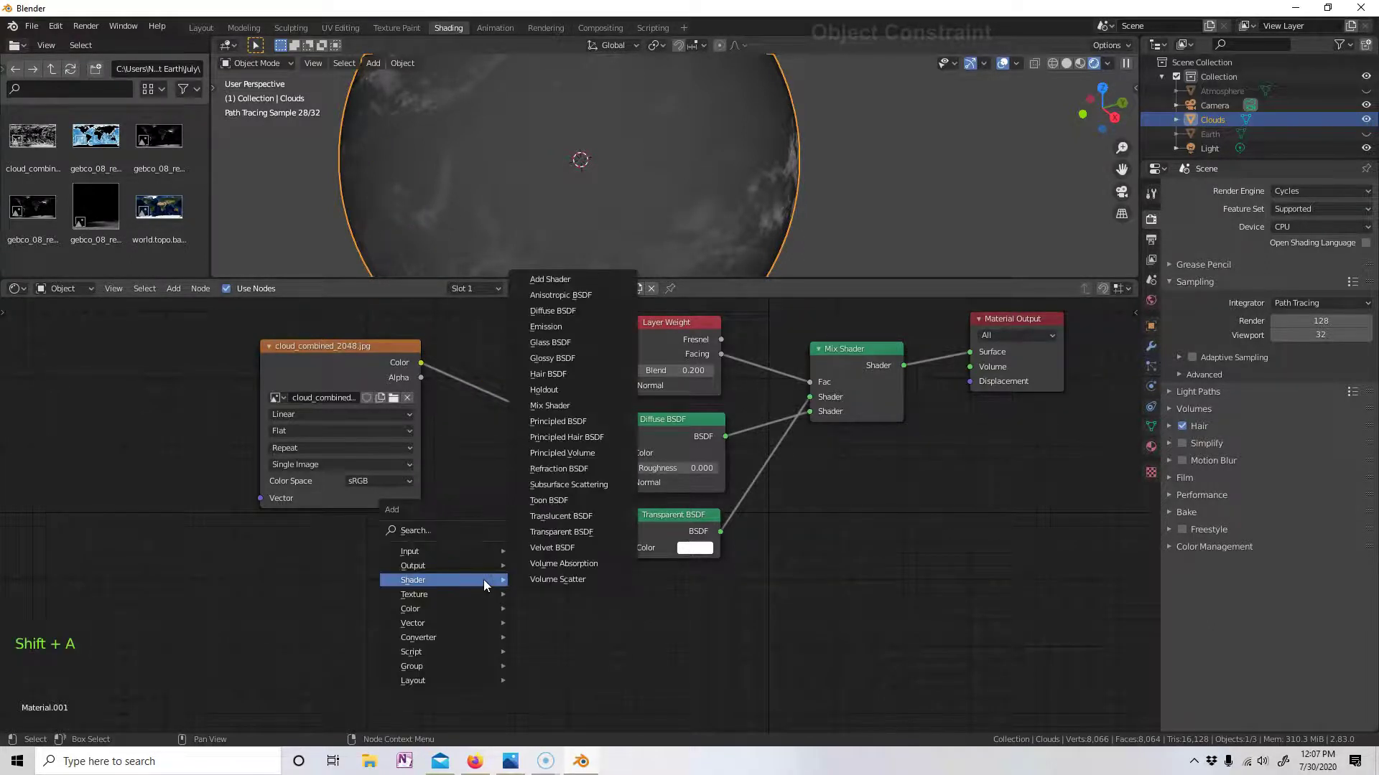
mouse_move(471, 626)
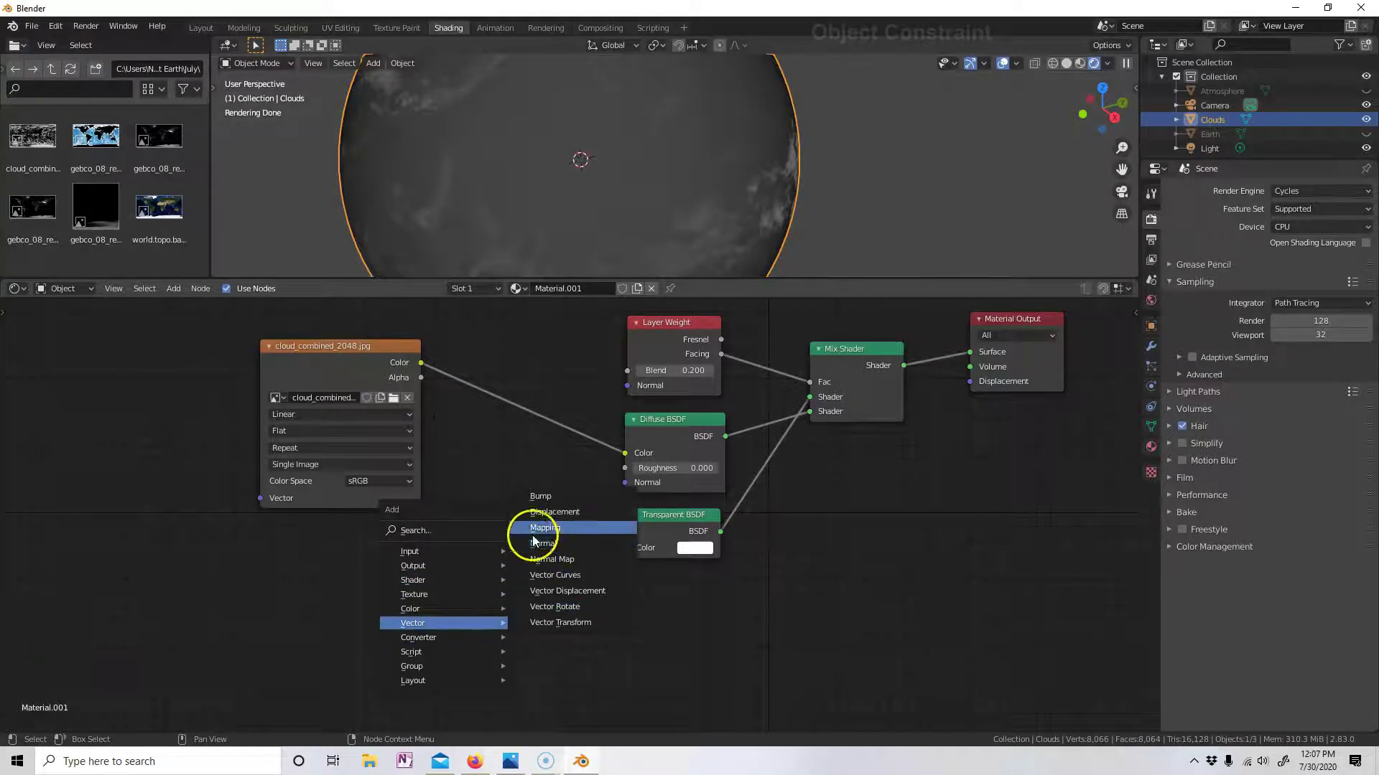
click(542, 496)
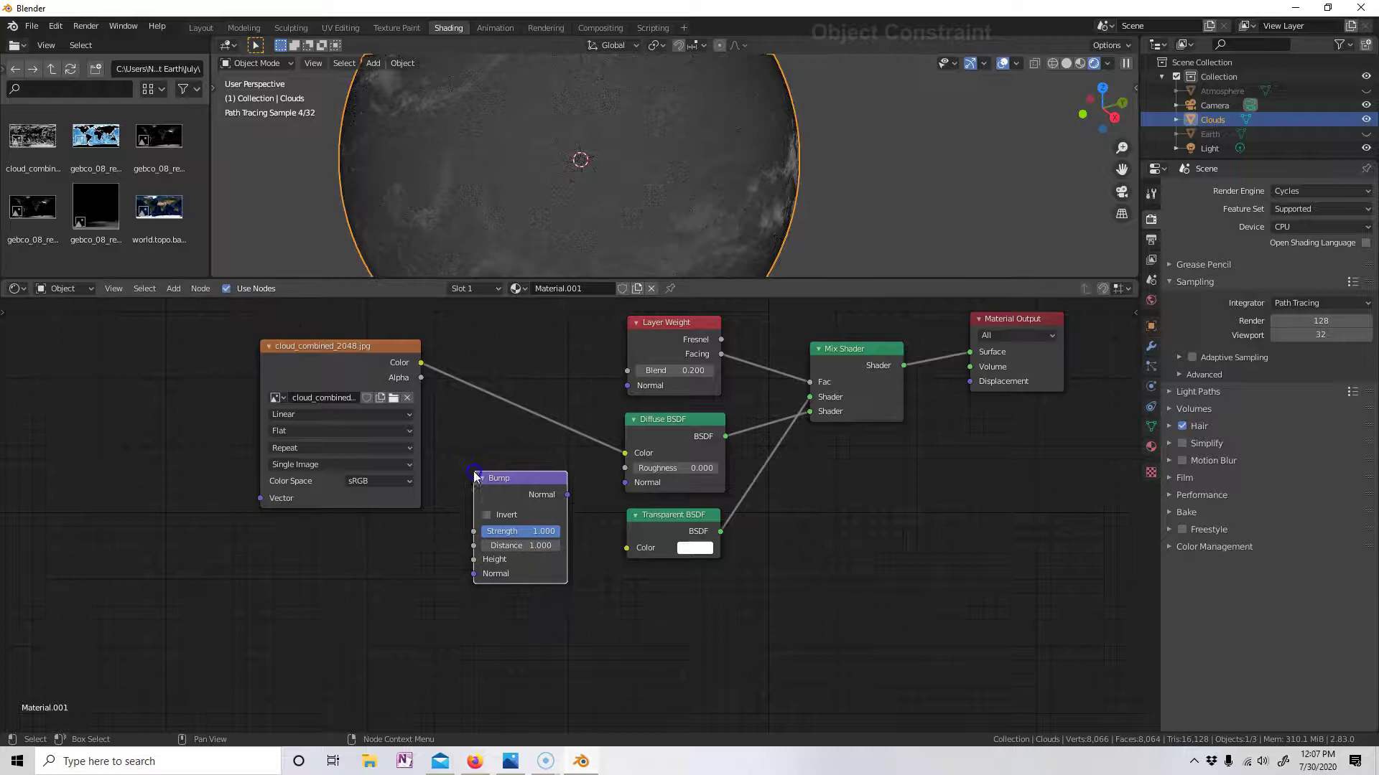
drag(566, 494, 625, 483)
drag(421, 362, 485, 555)
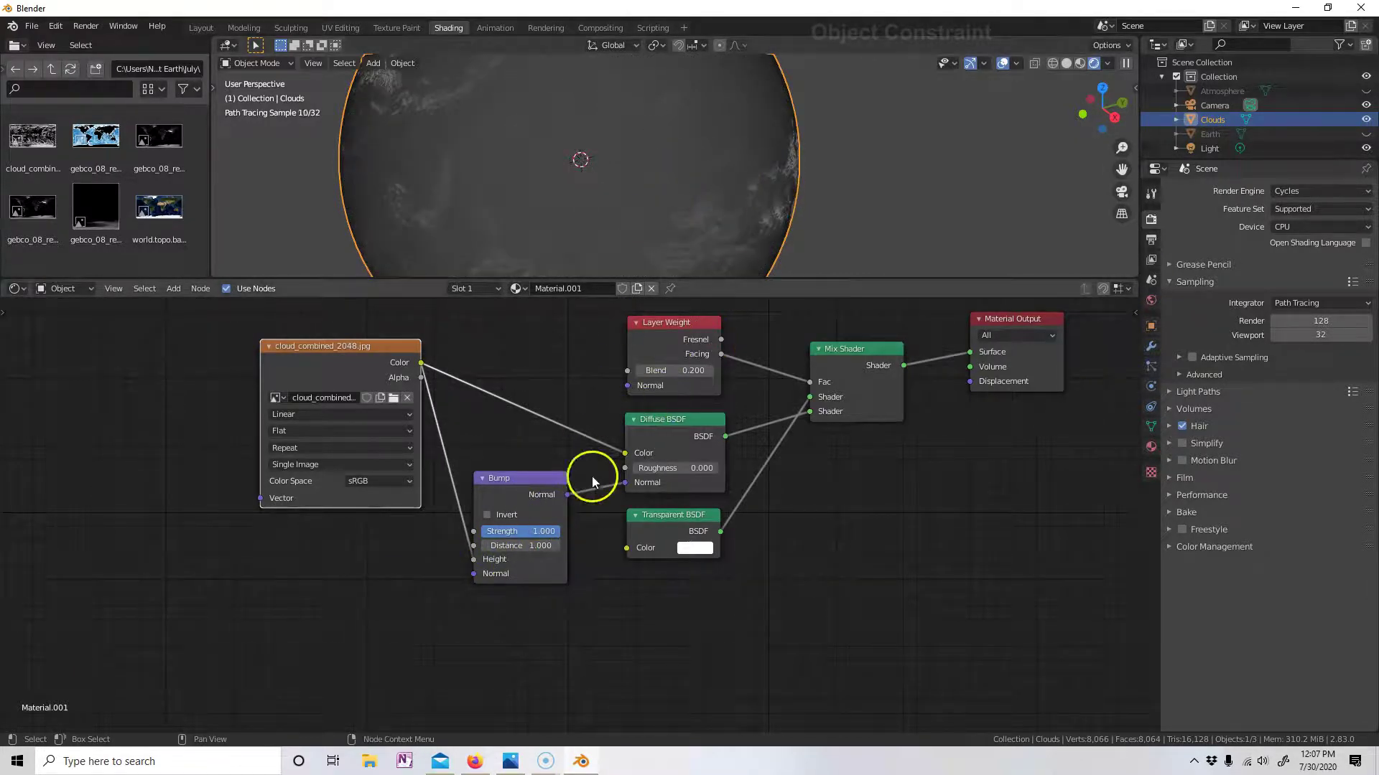
- Set the Bump node's Strength to 0.2 and move the cloud texture node further left
click(544, 532)
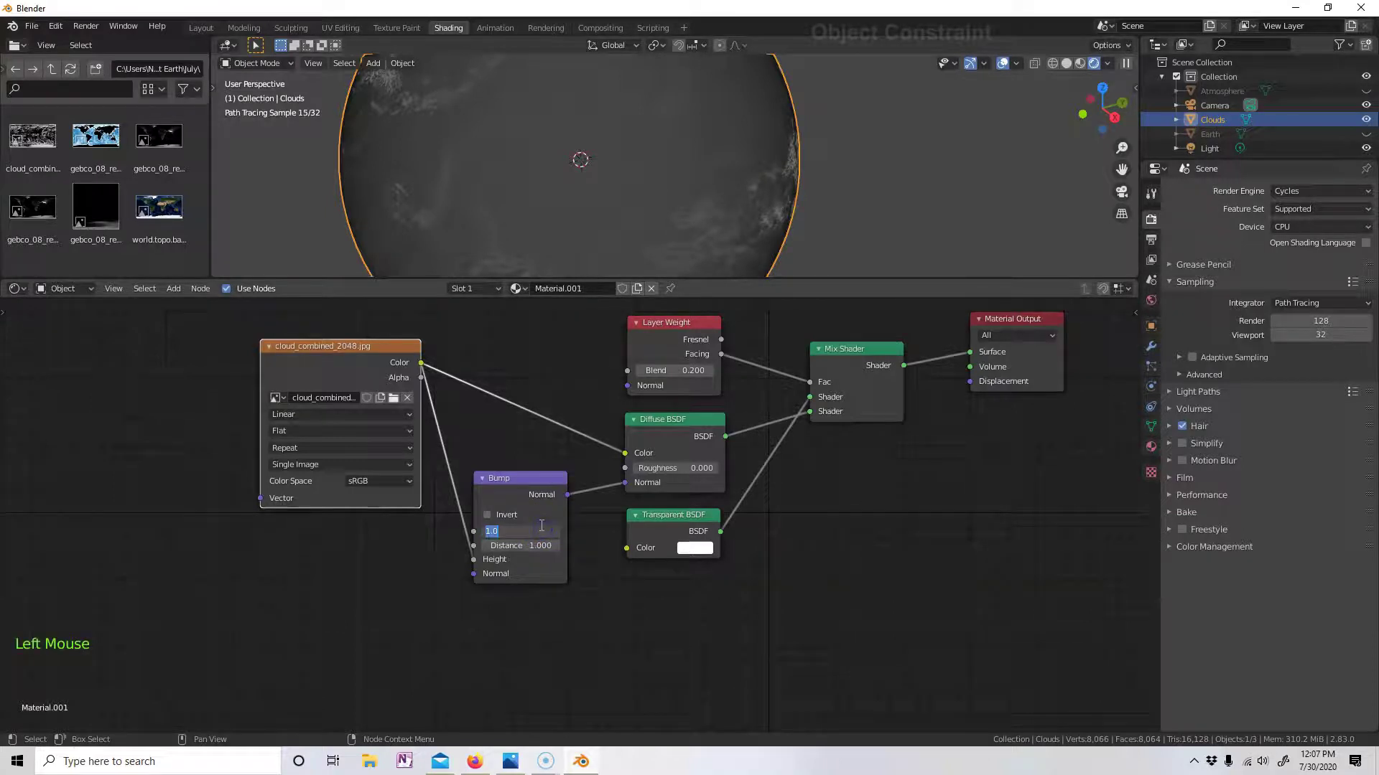
text(0.2)
key(Return)
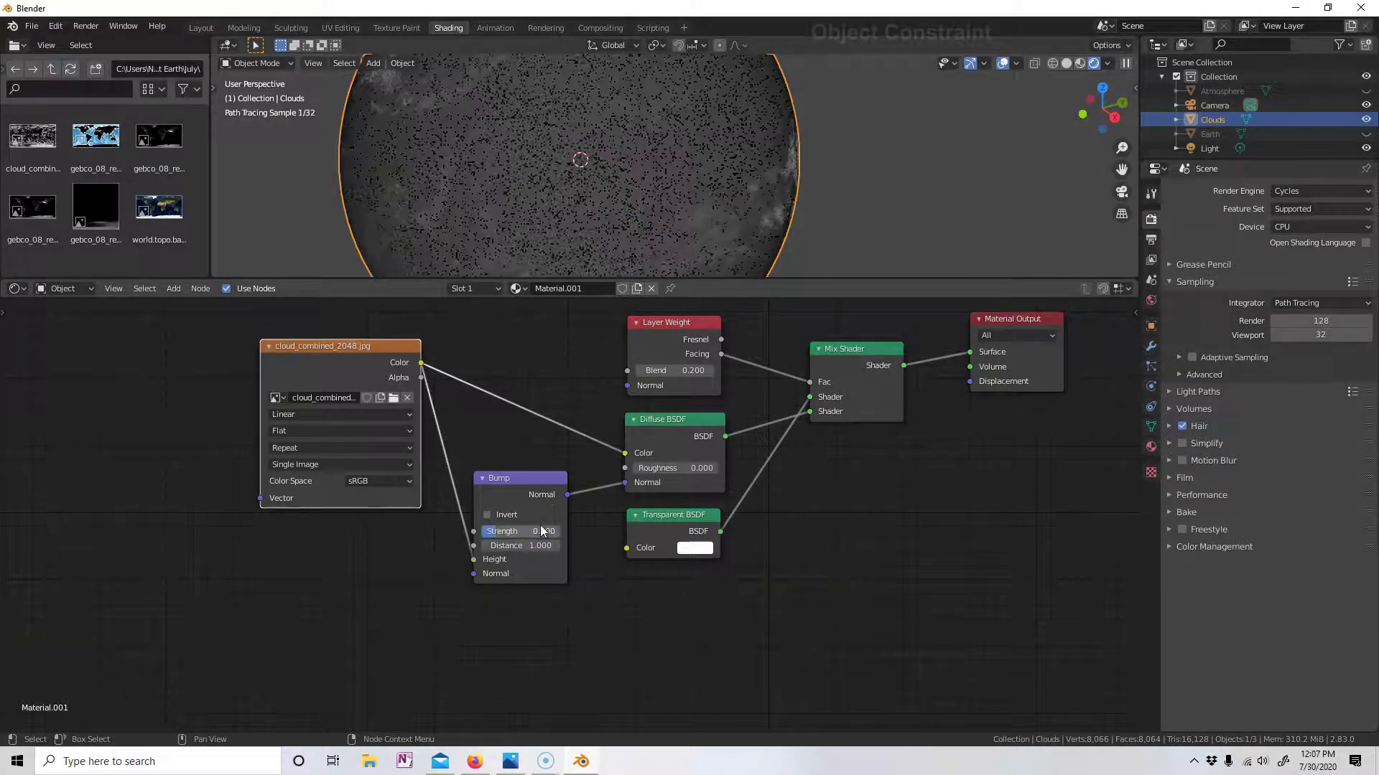
drag(344, 354, 291, 357)
middle_click(799, 569)
mouse_move(800, 569)
middle_down()
mouse_move(790, 587)
mouse_move(806, 594)
middle_up()
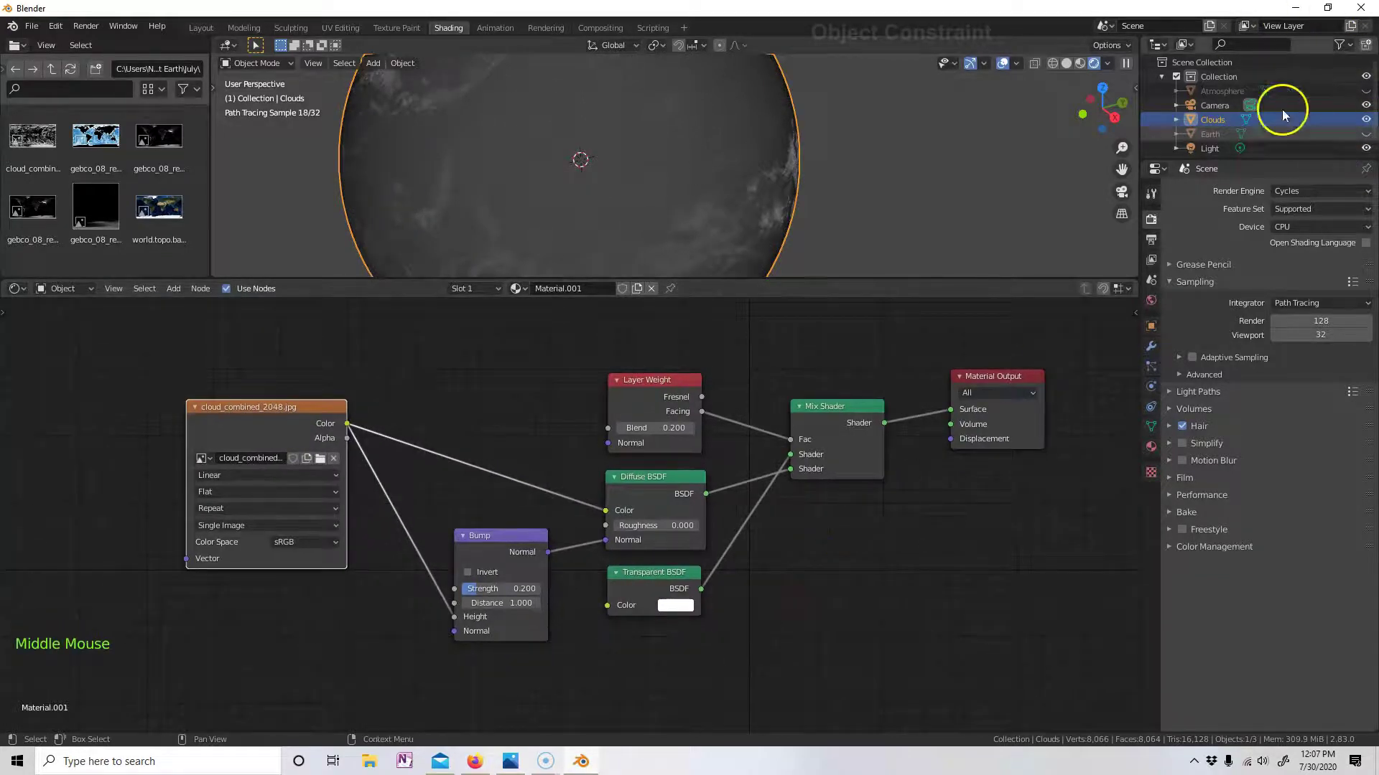
- Unhide the Earth sphere, rename the cloud material Clouds, and review its node graph
click(1366, 134)
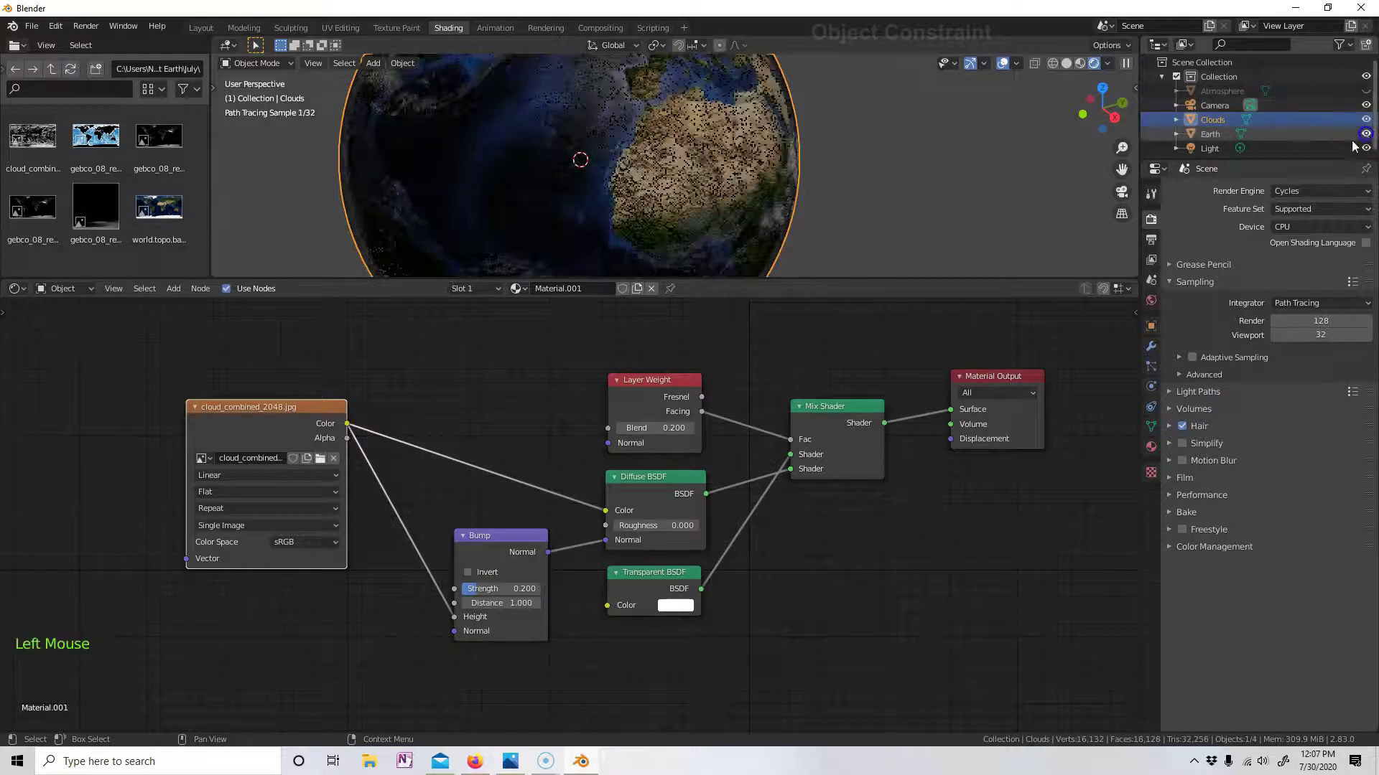
click(566, 288)
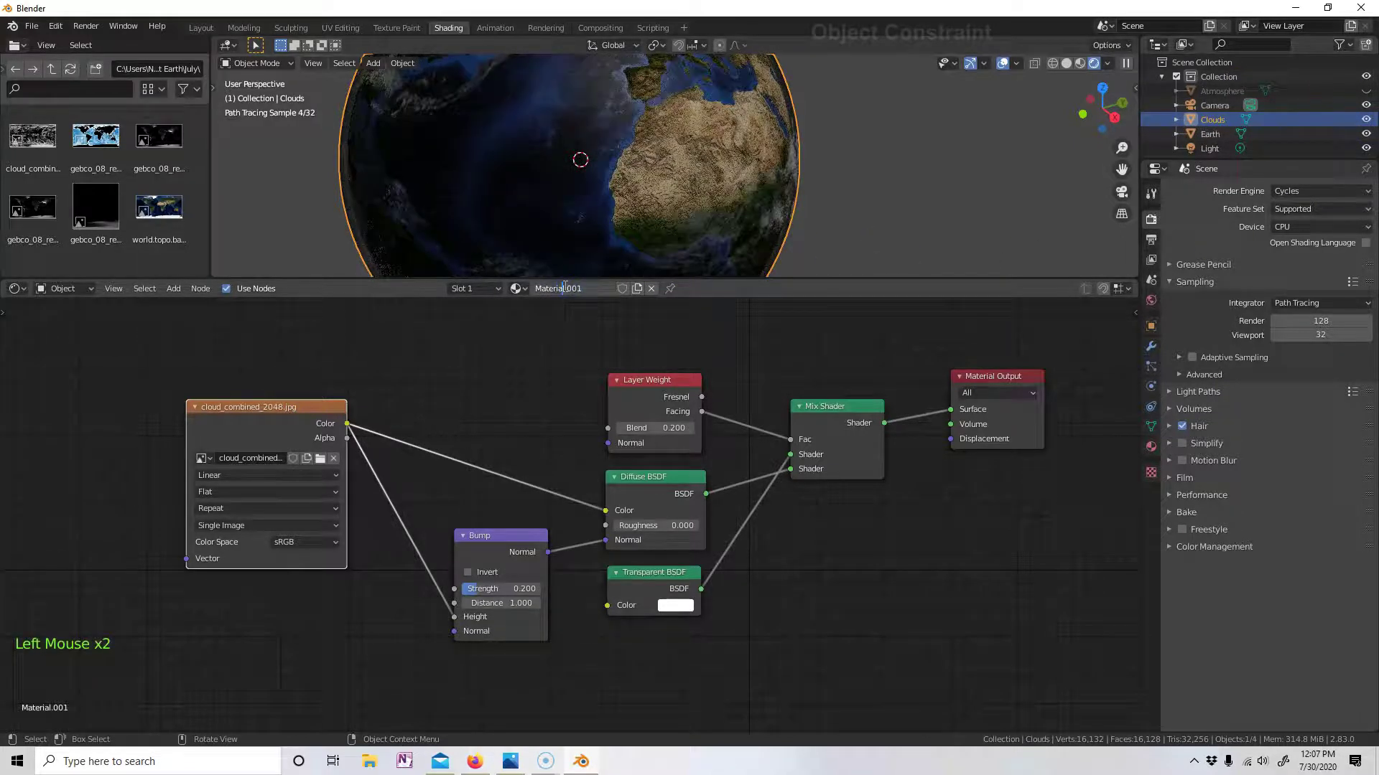
text(Clouds)
key(Return)
key(ctrl+space)
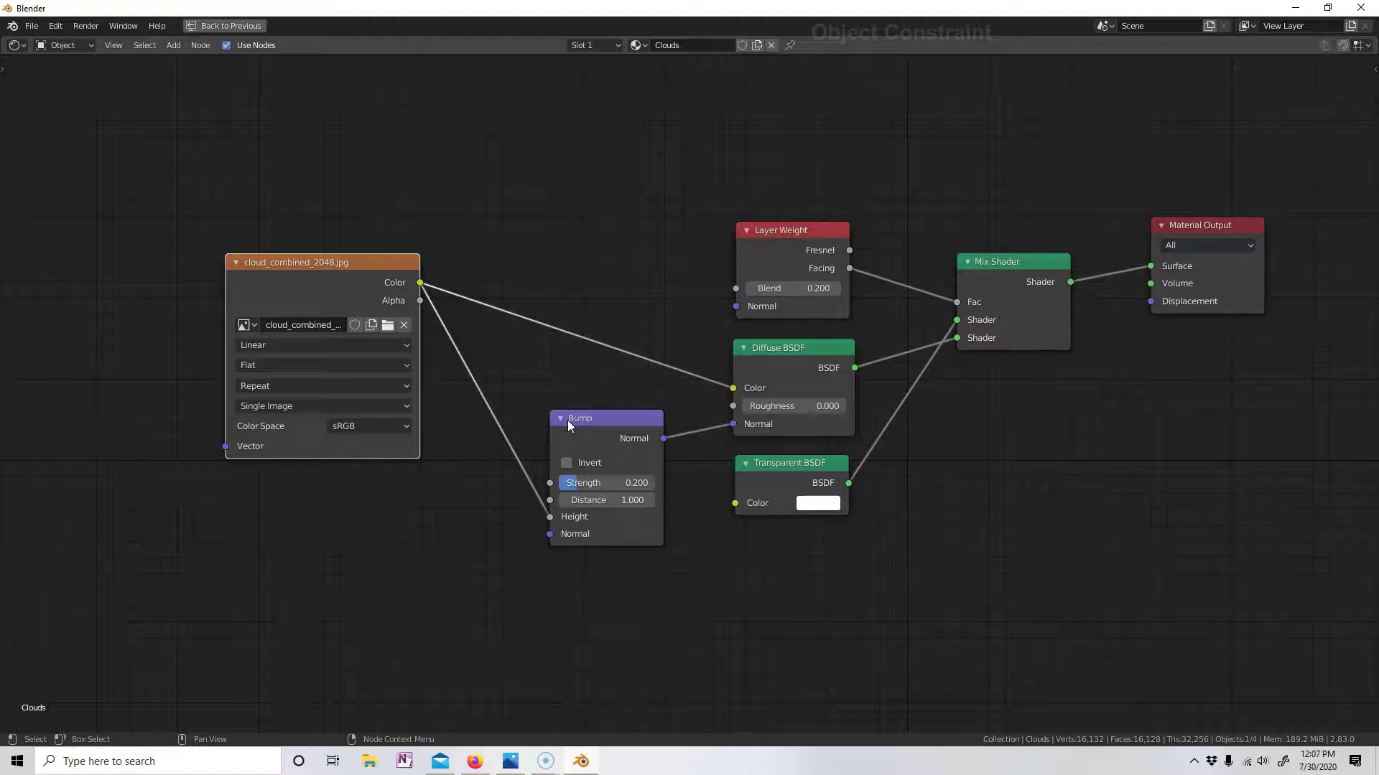
key(ctrl)
key(ctrl+space)
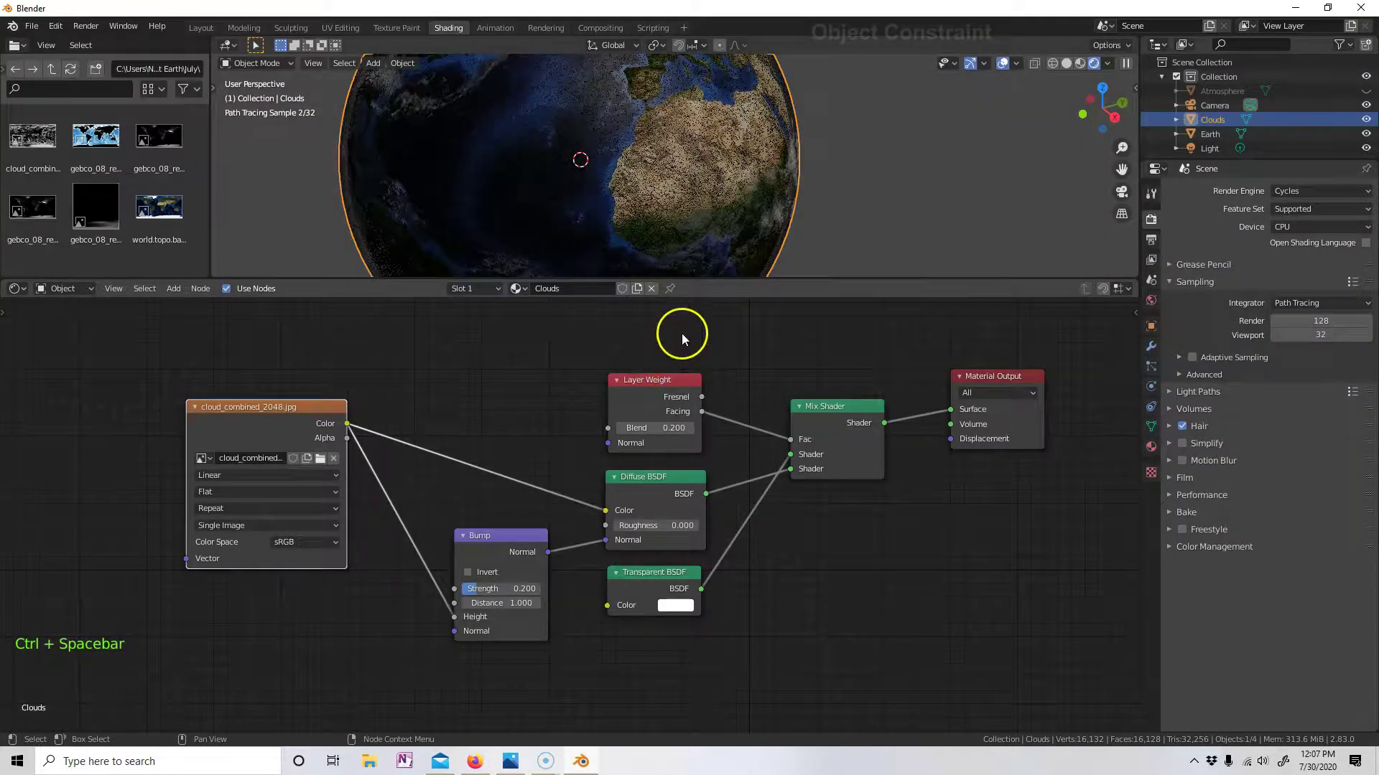
- Unhide and select the Atmosphere sphere and create a new material for it
scroll(782, 179, down, 1)
scroll(781, 178, down, 3)
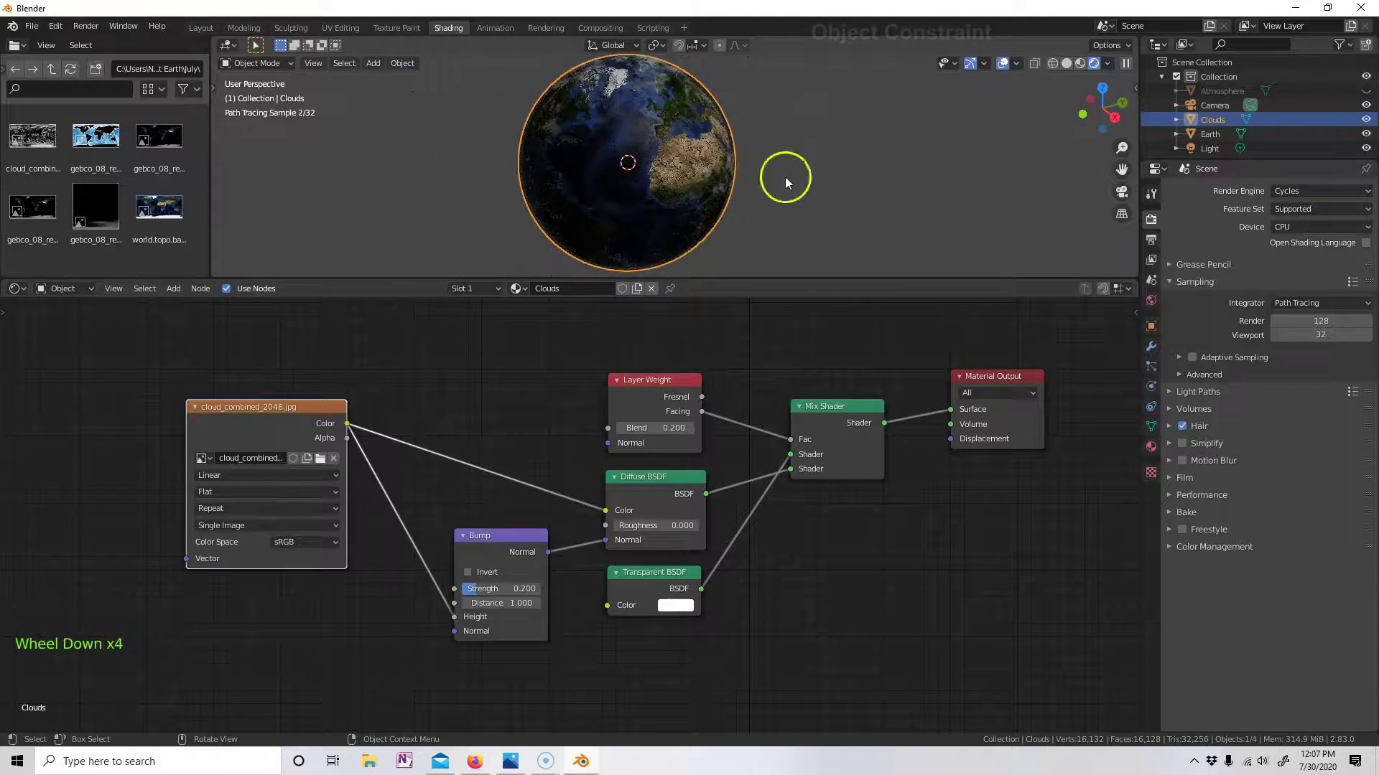
click(1366, 91)
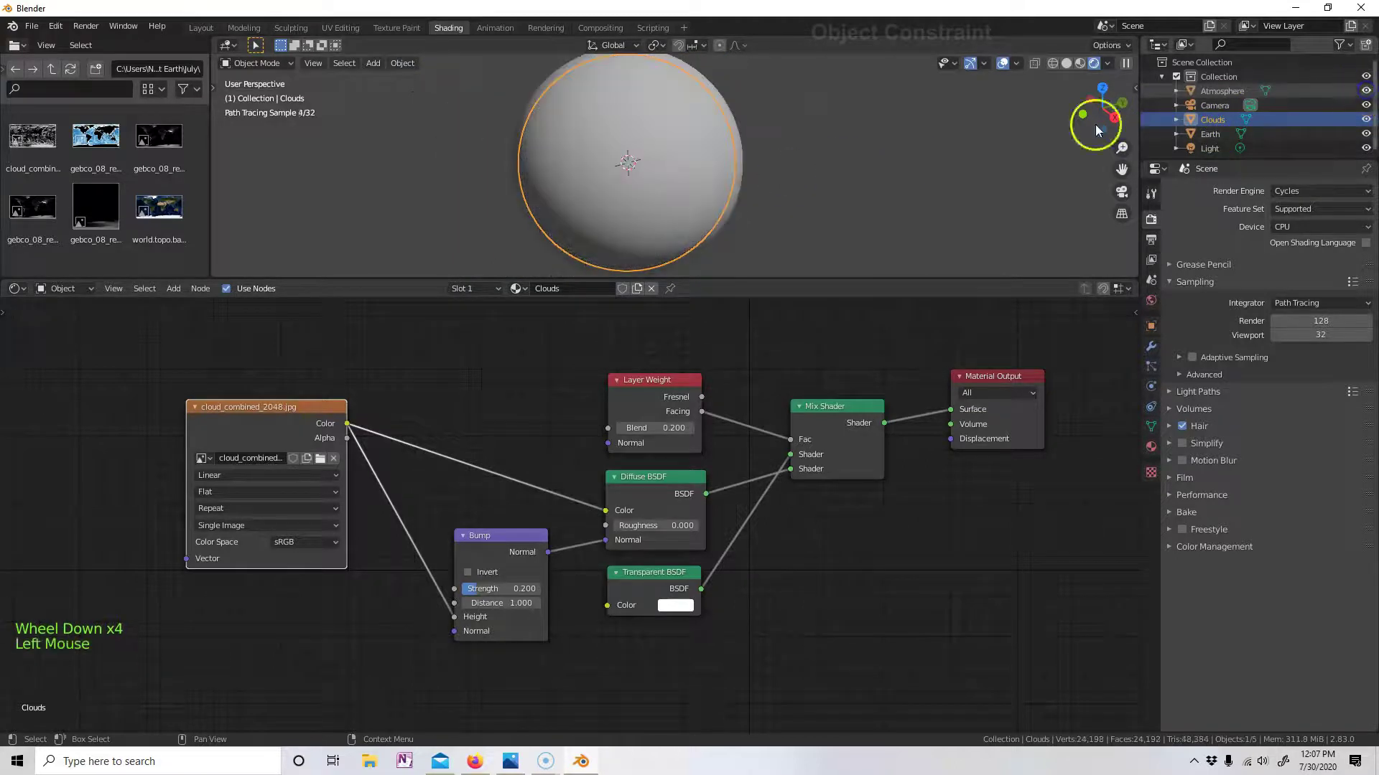
click(741, 162)
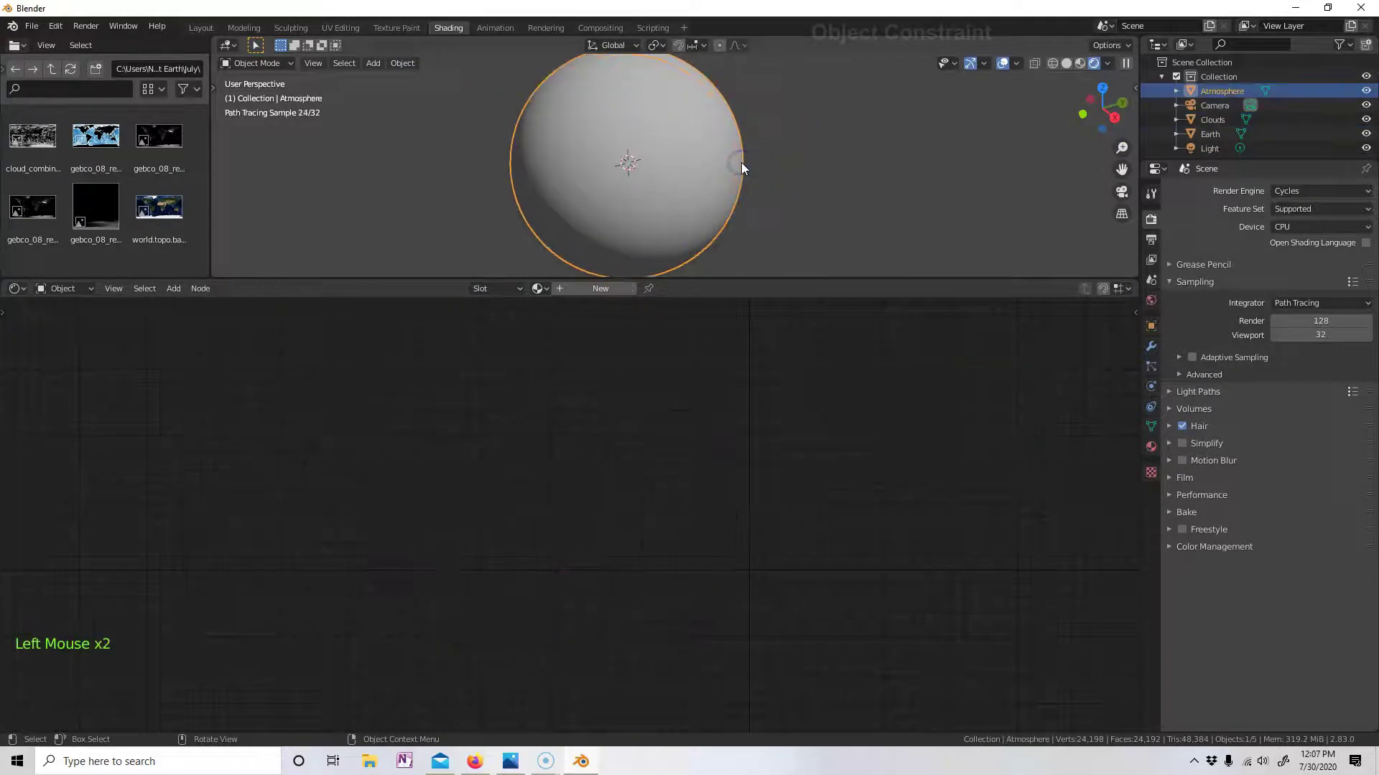
click(602, 288)
- Change the Atmosphere material's Principled BSDF to a Diffuse BSDF and move it left, leaving a gap before the Material Output
drag(825, 376, 762, 381)
click(761, 377)
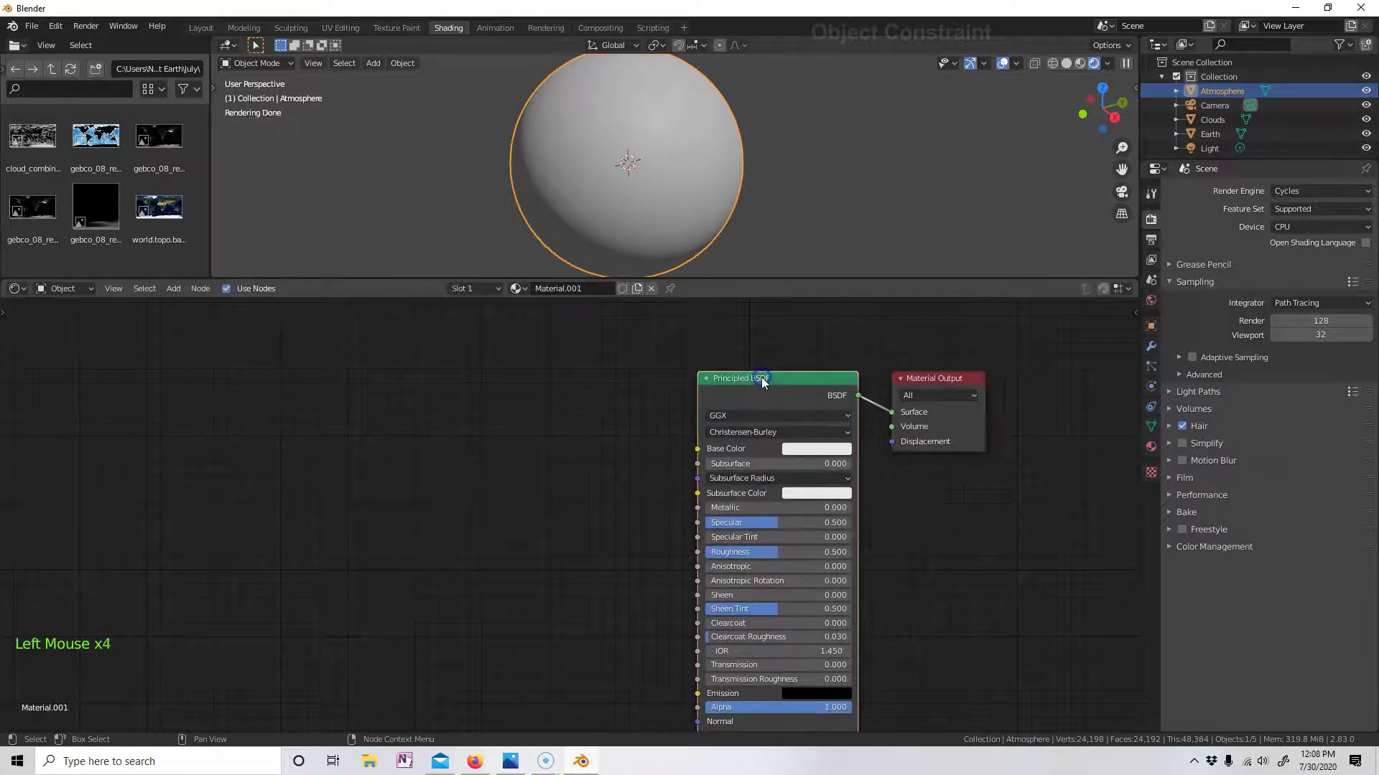
key(shift+s)
mouse_move(760, 377)
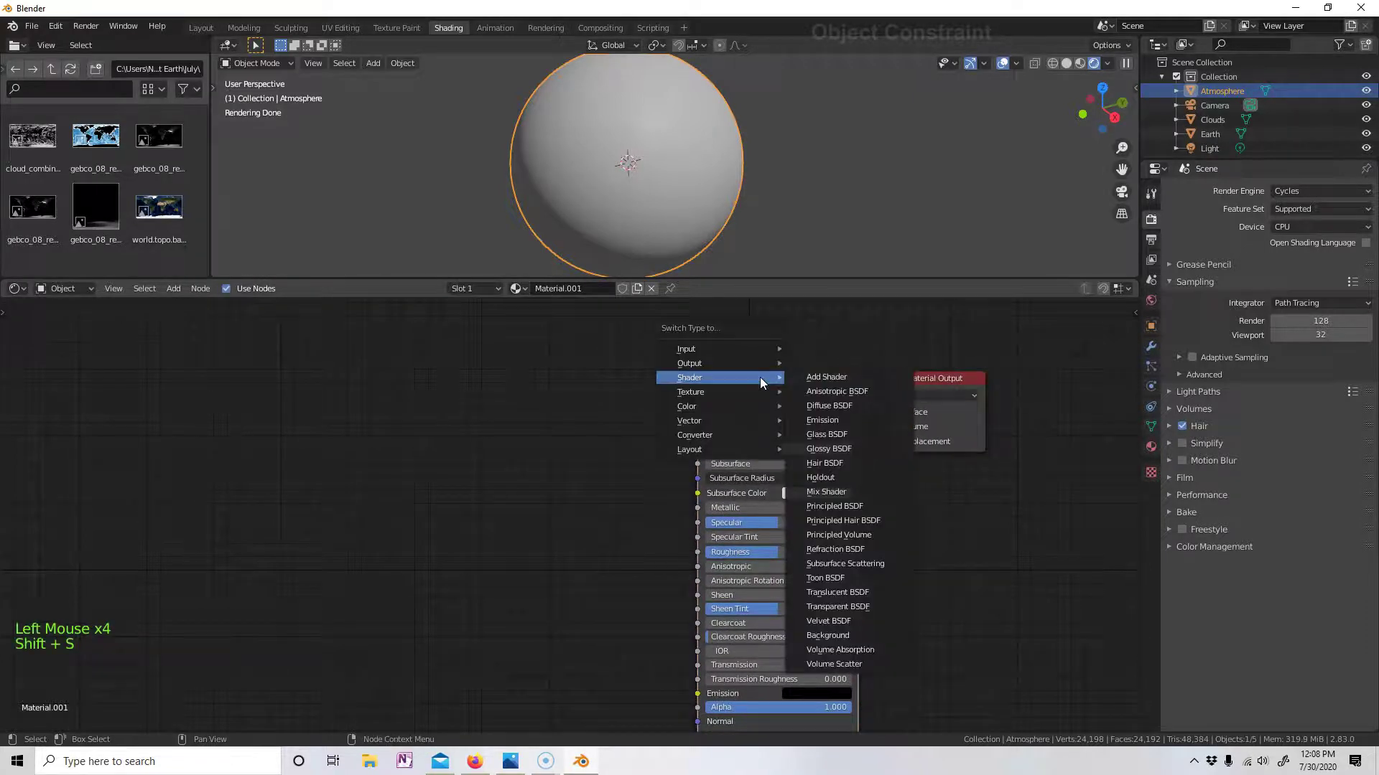
click(818, 406)
drag(754, 379, 639, 399)
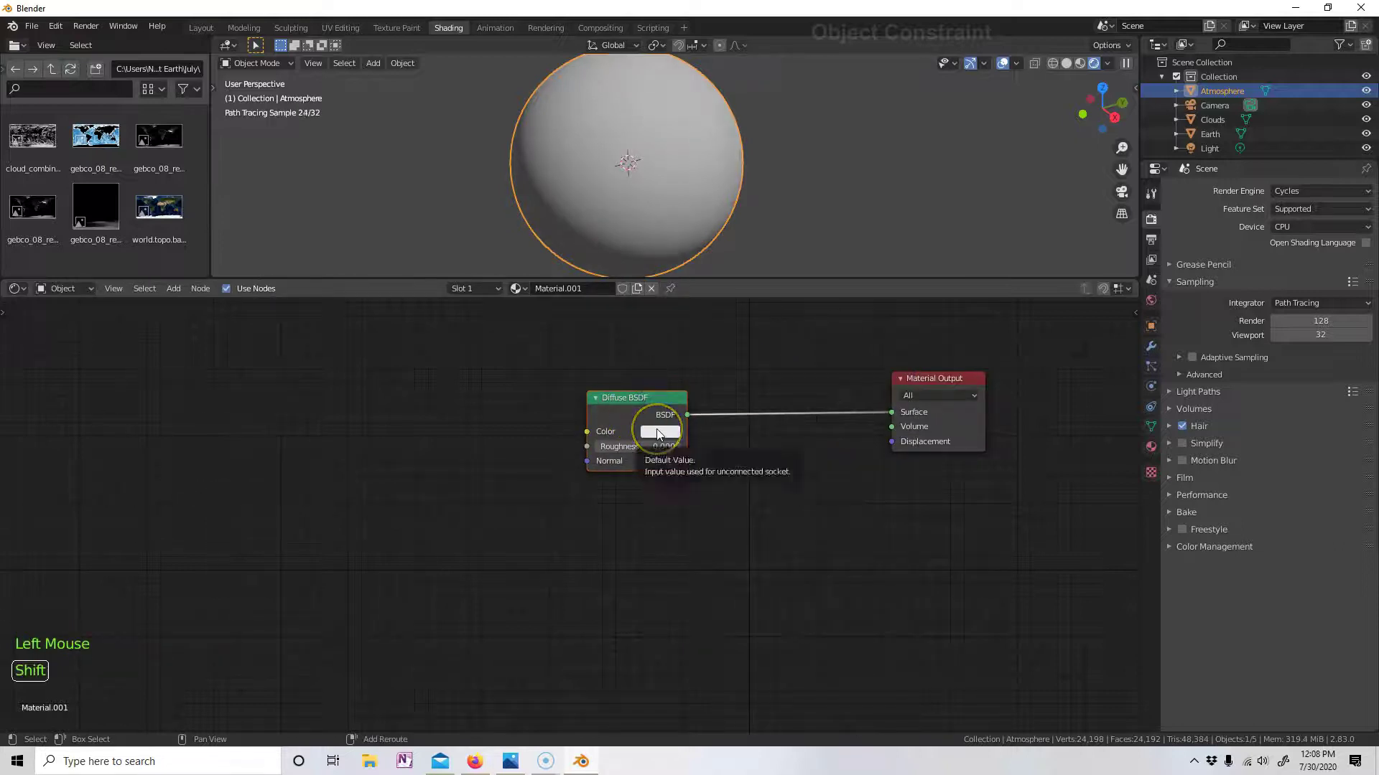
- Insert a Mix Shader between the Diffuse BSDF and the Material Output, with the Diffuse BSDF linked to the second Shader input
key(shift+a)
mouse_move(658, 430)
mouse_move(627, 386)
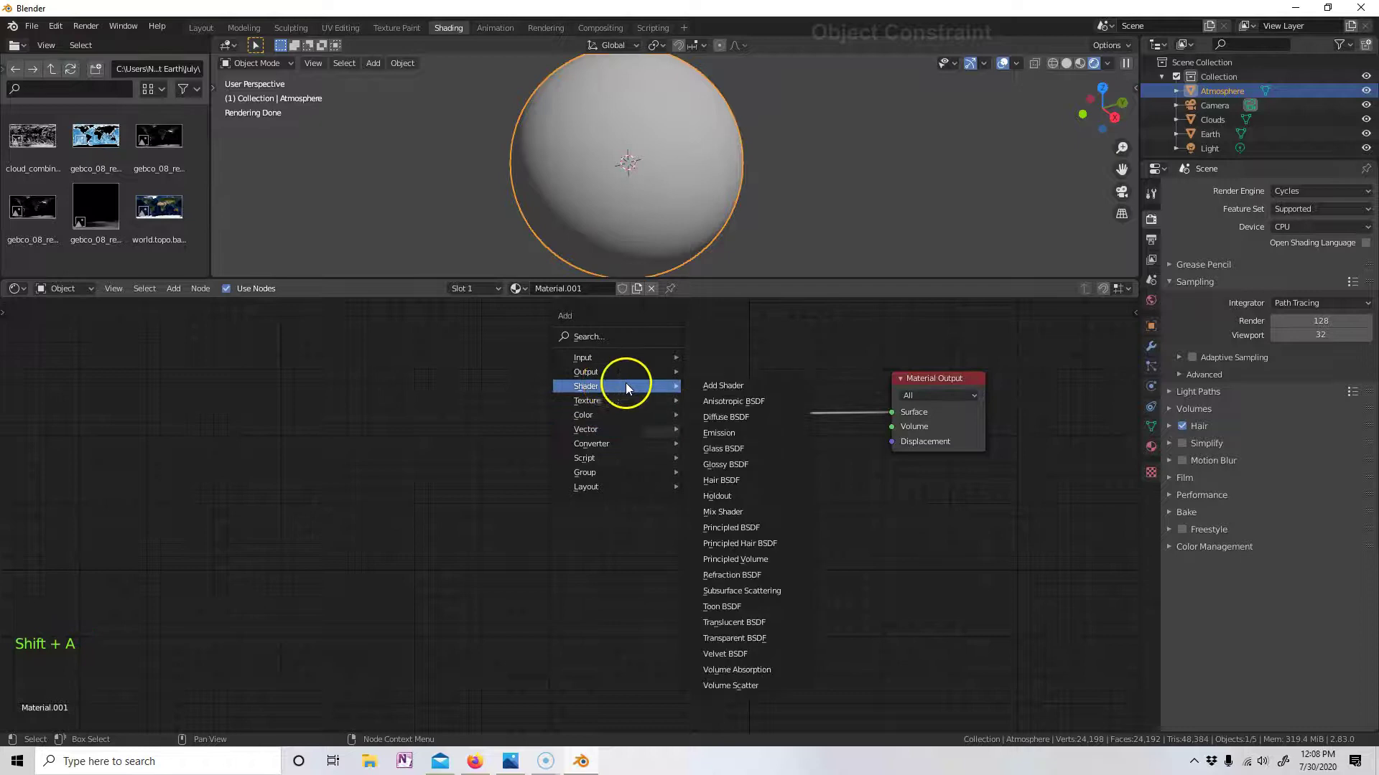
click(707, 511)
click(732, 375)
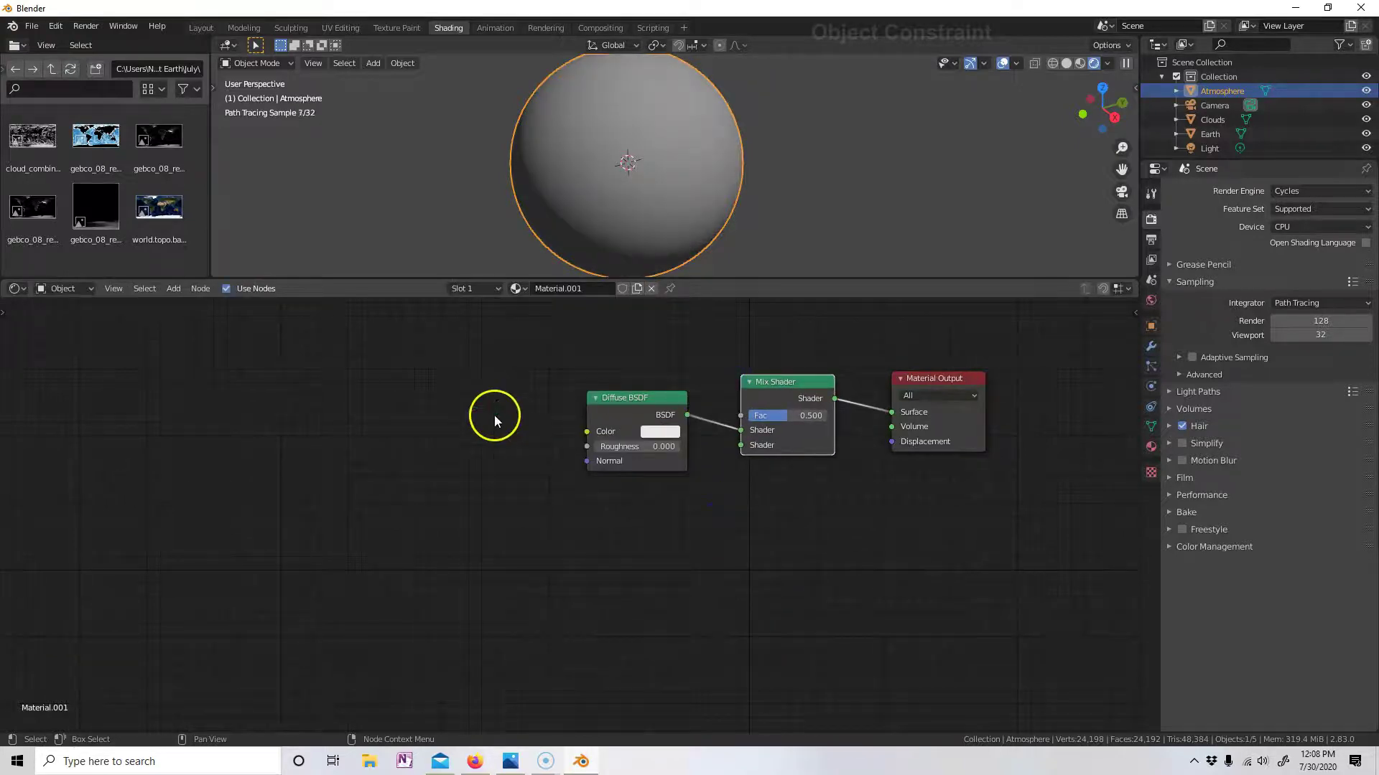
mouse_move(741, 430)
mouse_down()
mouse_move(728, 444)
mouse_move(741, 446)
mouse_up()
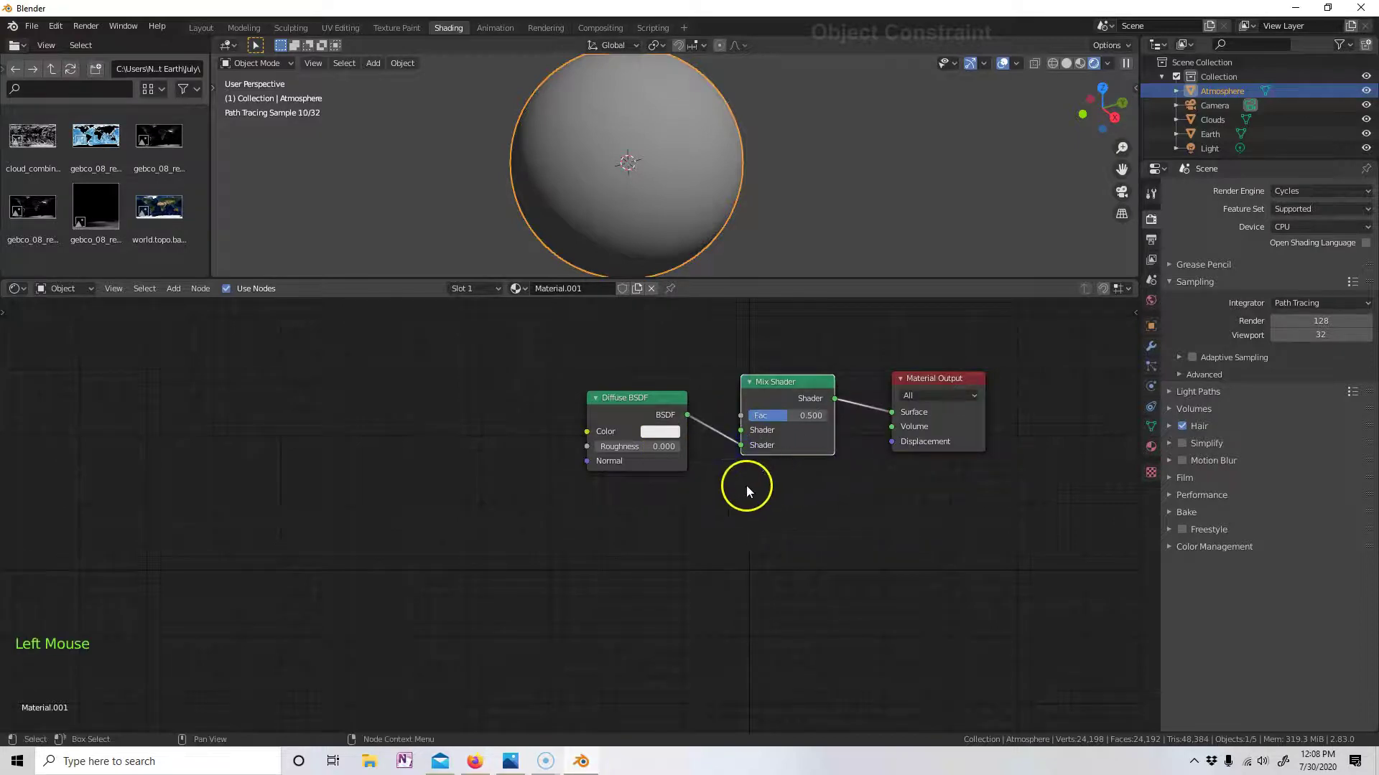
- Add a Transparent BSDF below the Diffuse BSDF, link it to the Mix Shader's first Shader input, and check its color
key(shift+a)
mouse_move(655, 507)
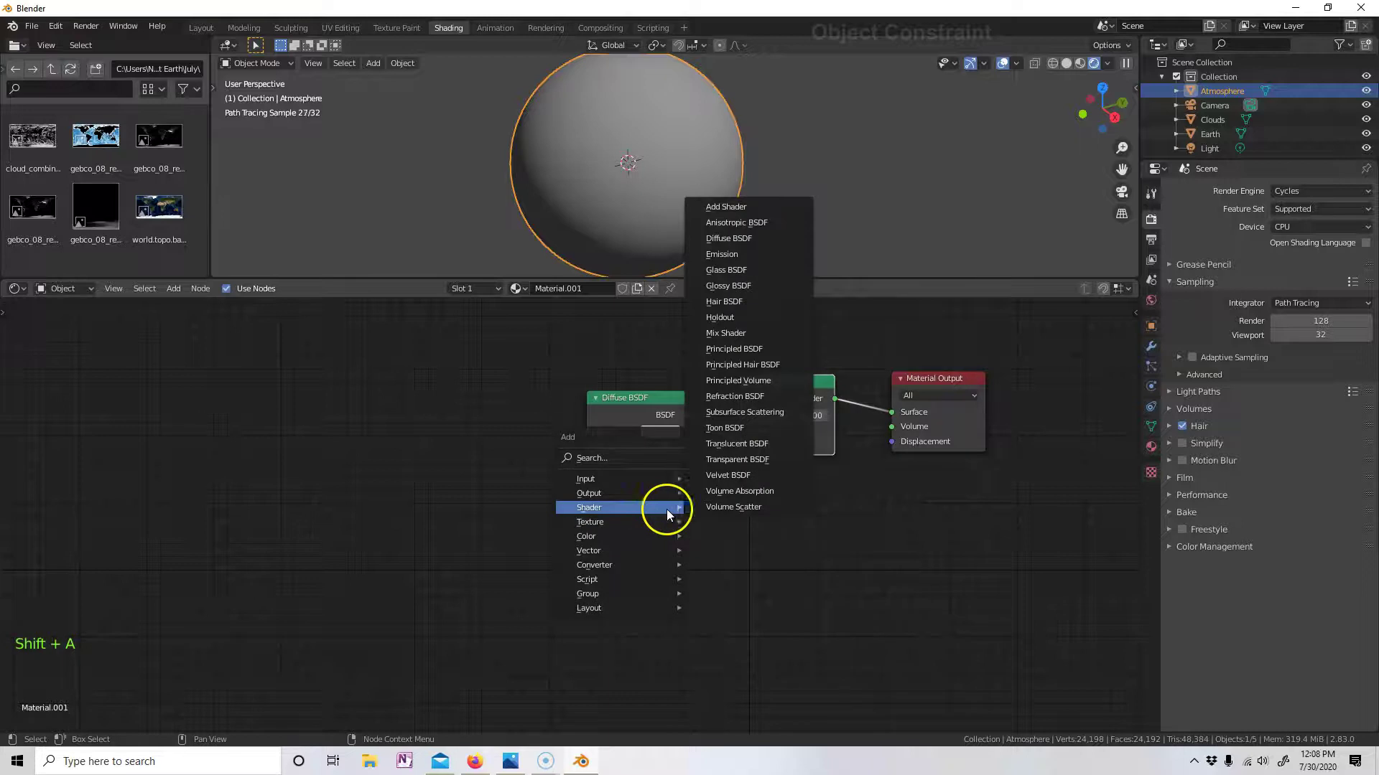
click(747, 463)
click(571, 488)
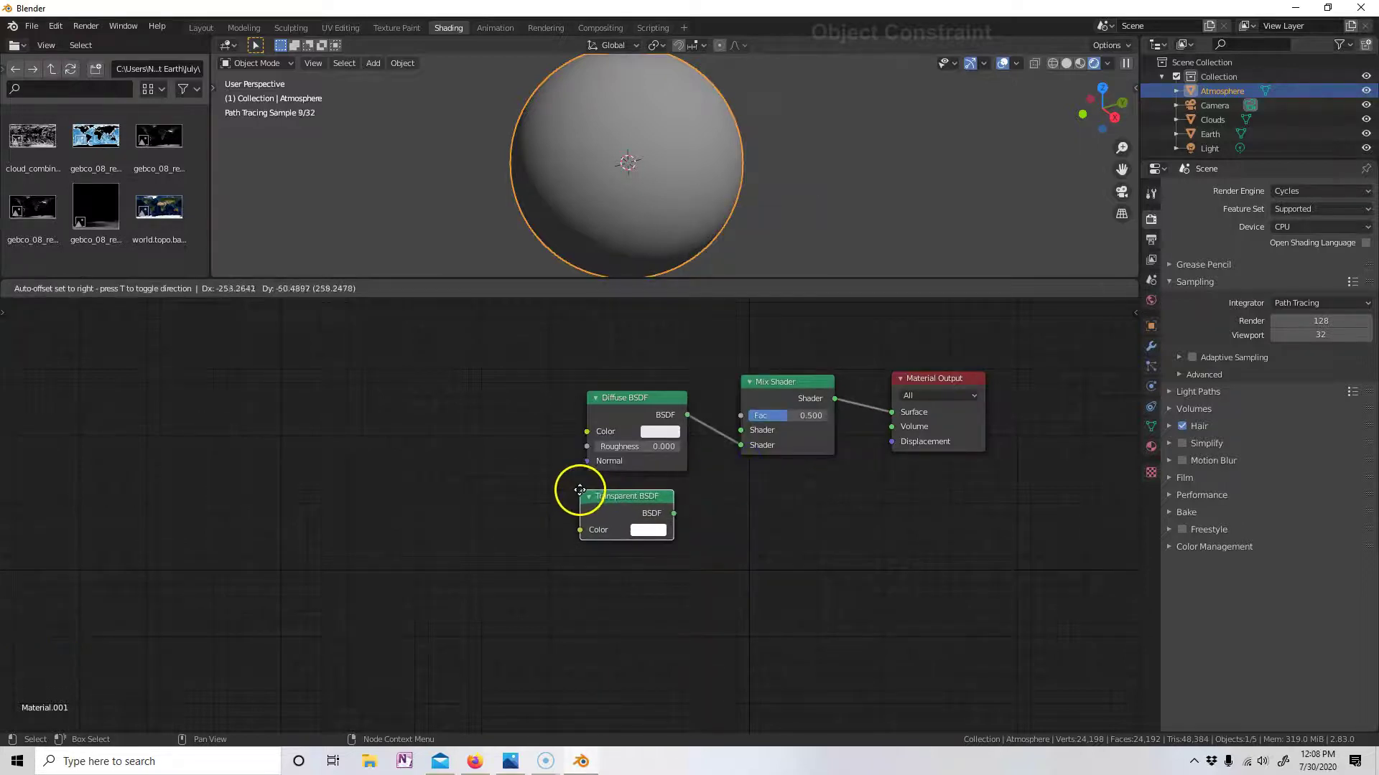
drag(674, 514, 740, 432)
click(651, 529)
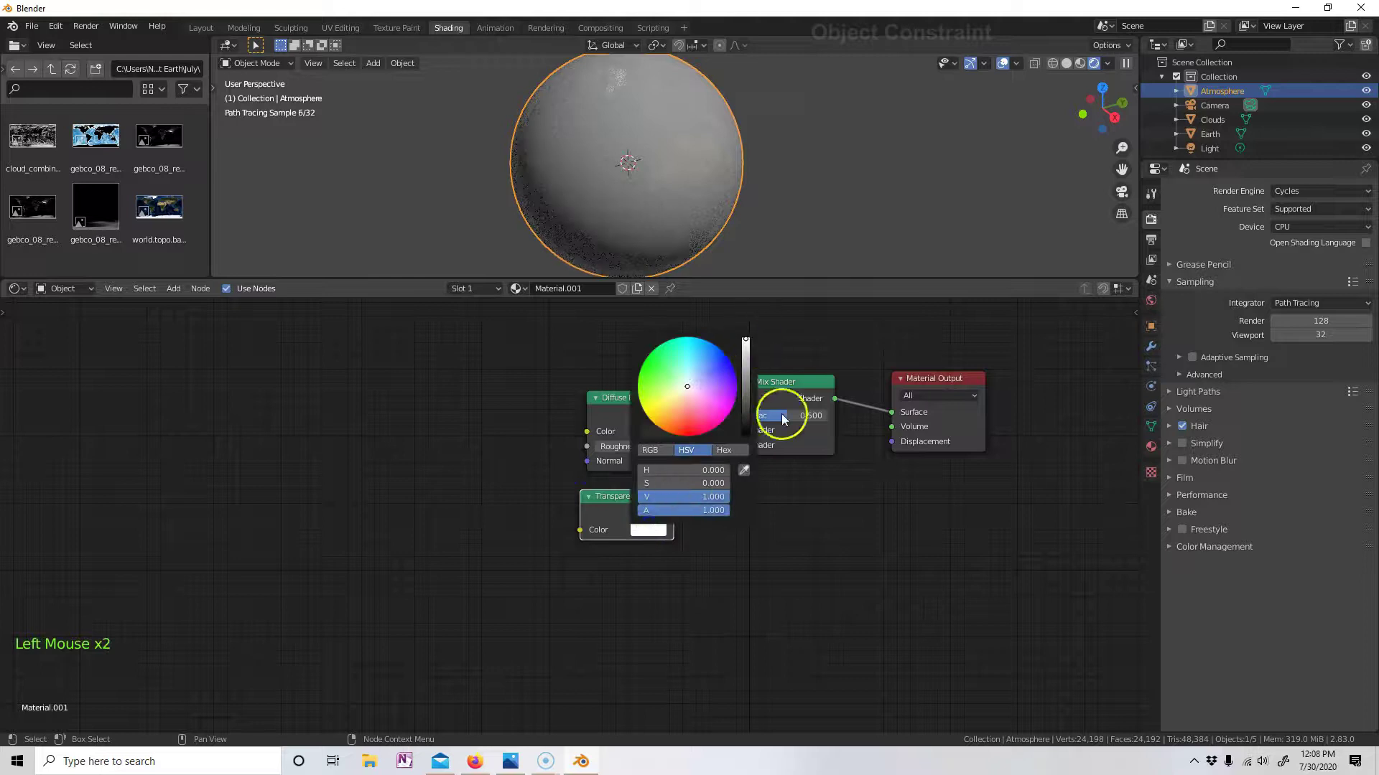
- Set the Diffuse BSDF color to light blue with H 0.605, S 0.326 and V 1.000, and align the Transparent BSDF beneath it
click(704, 461)
click(660, 431)
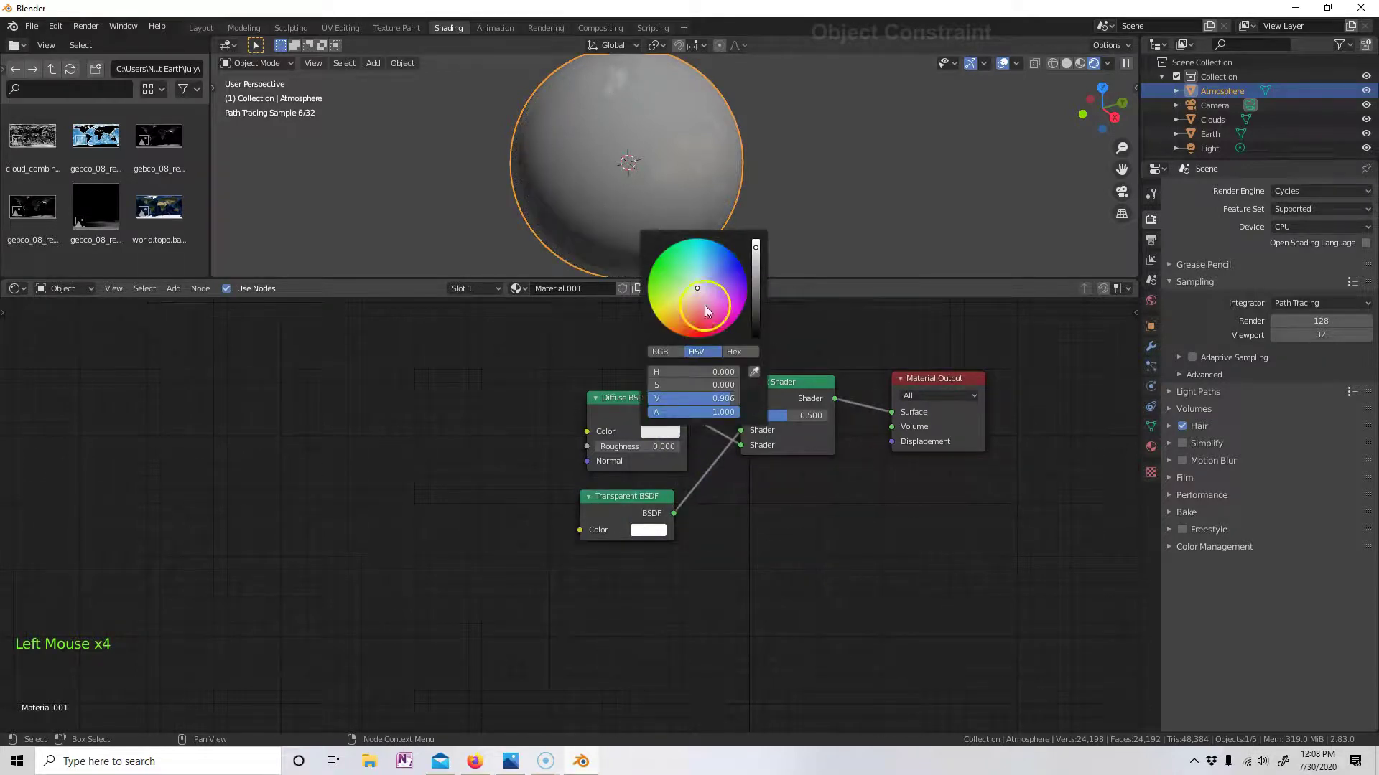
click(706, 275)
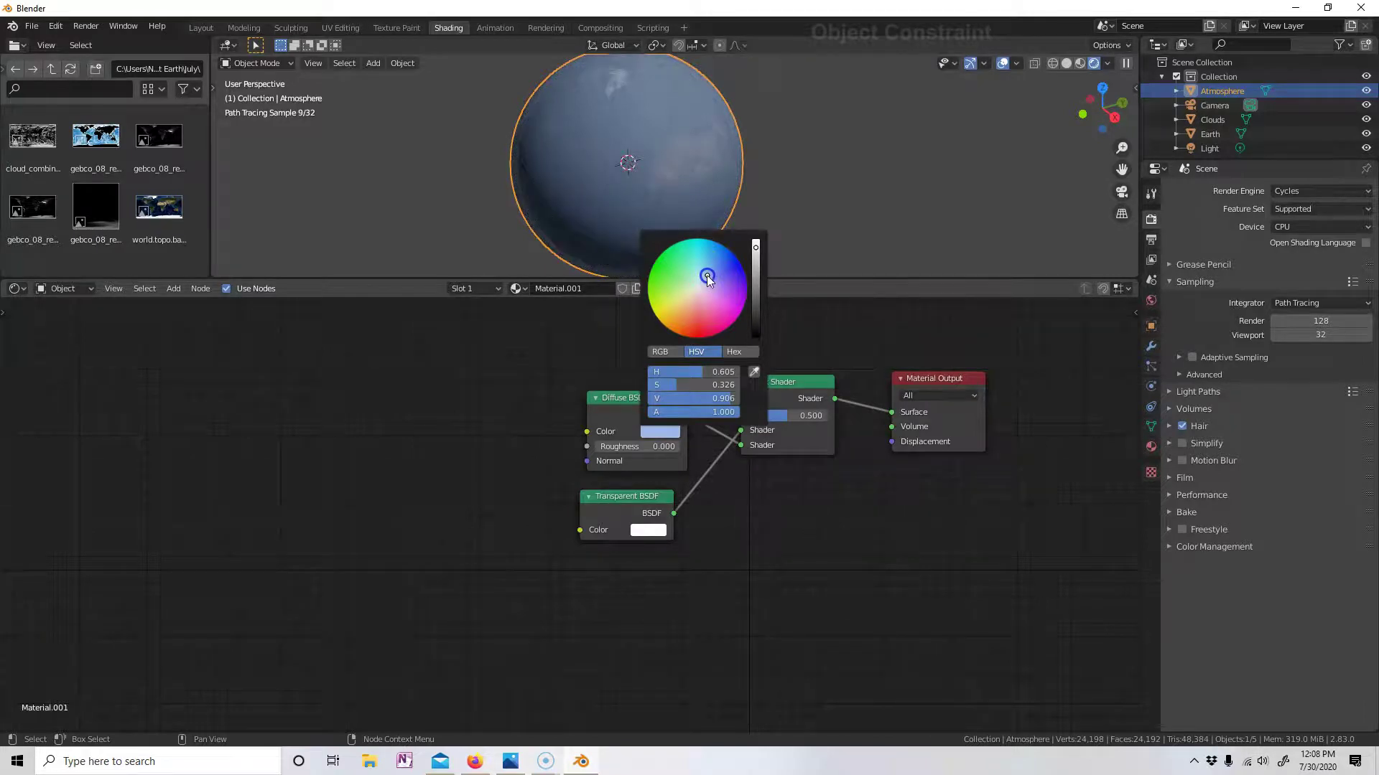
drag(755, 247, 756, 230)
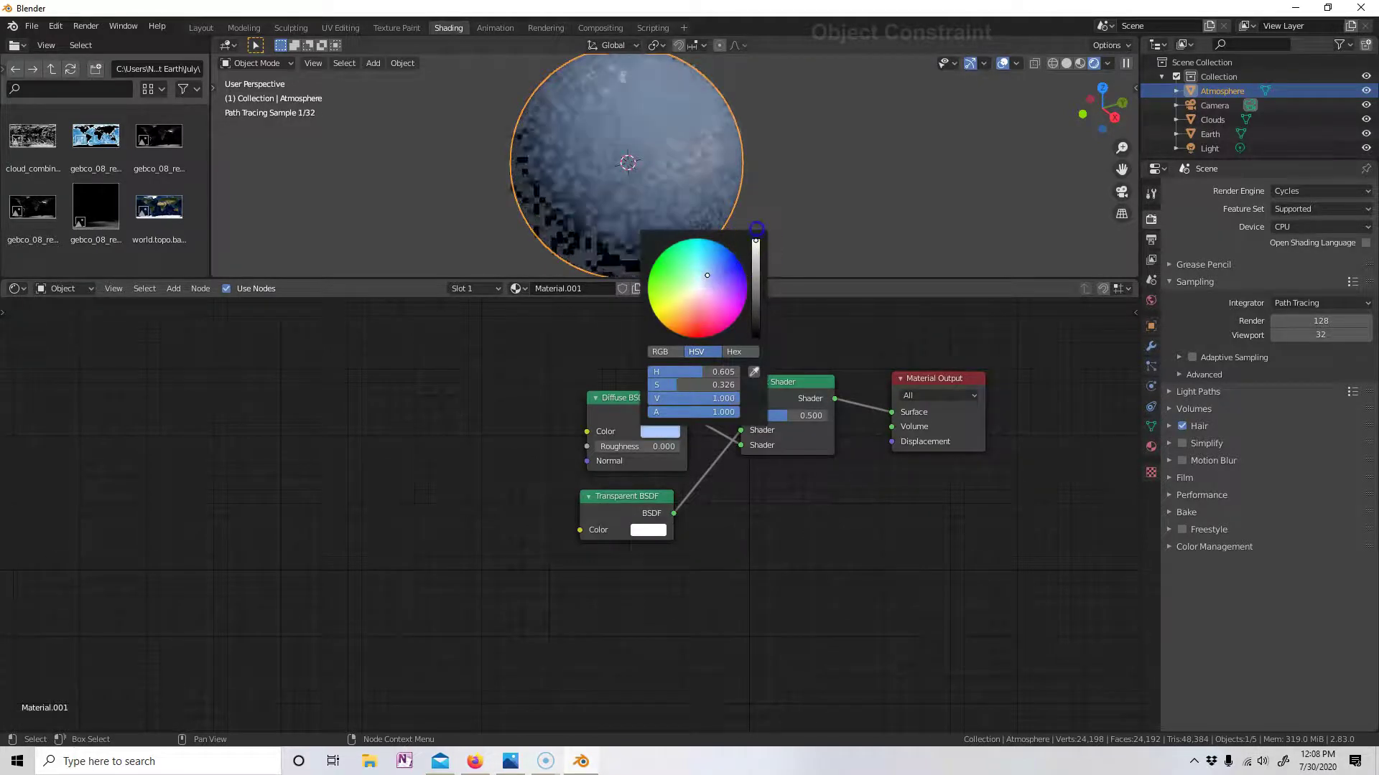
click(796, 612)
mouse_move(624, 497)
mouse_down()
mouse_move(638, 496)
mouse_move(621, 499)
mouse_up()
- Add a Layer Weight node above the Diffuse BSDF and link its Facing output to the Mix Shader's Fac input
key(shift+a)
mouse_move(394, 486)
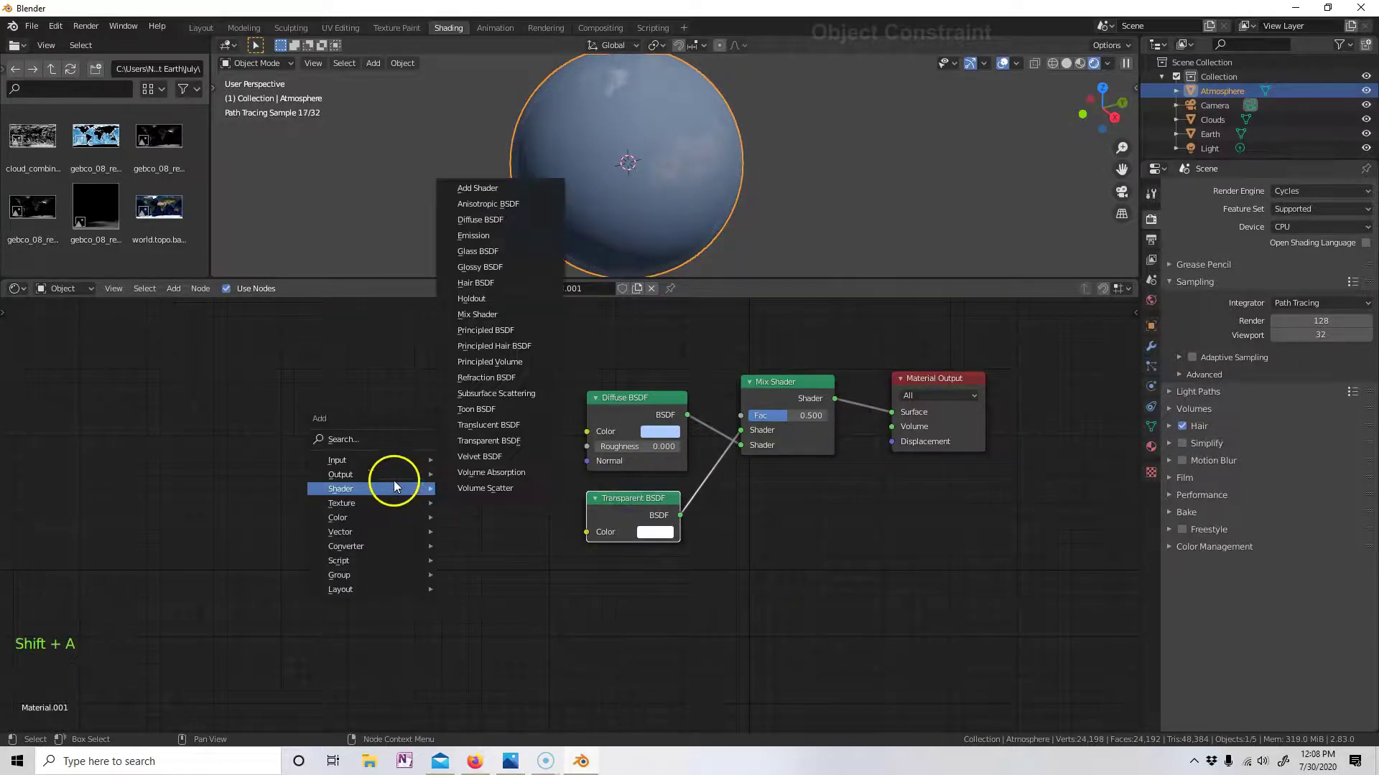
mouse_move(376, 458)
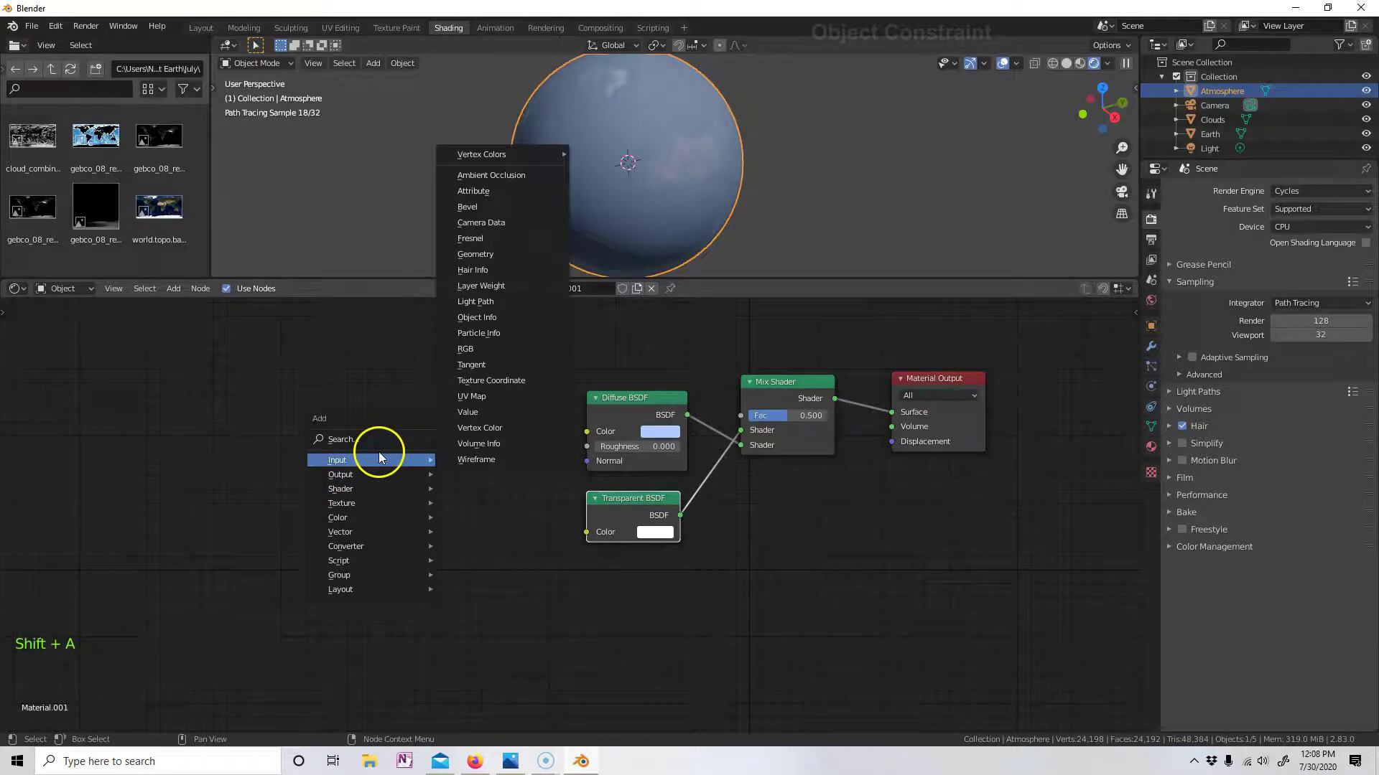
click(500, 286)
click(591, 299)
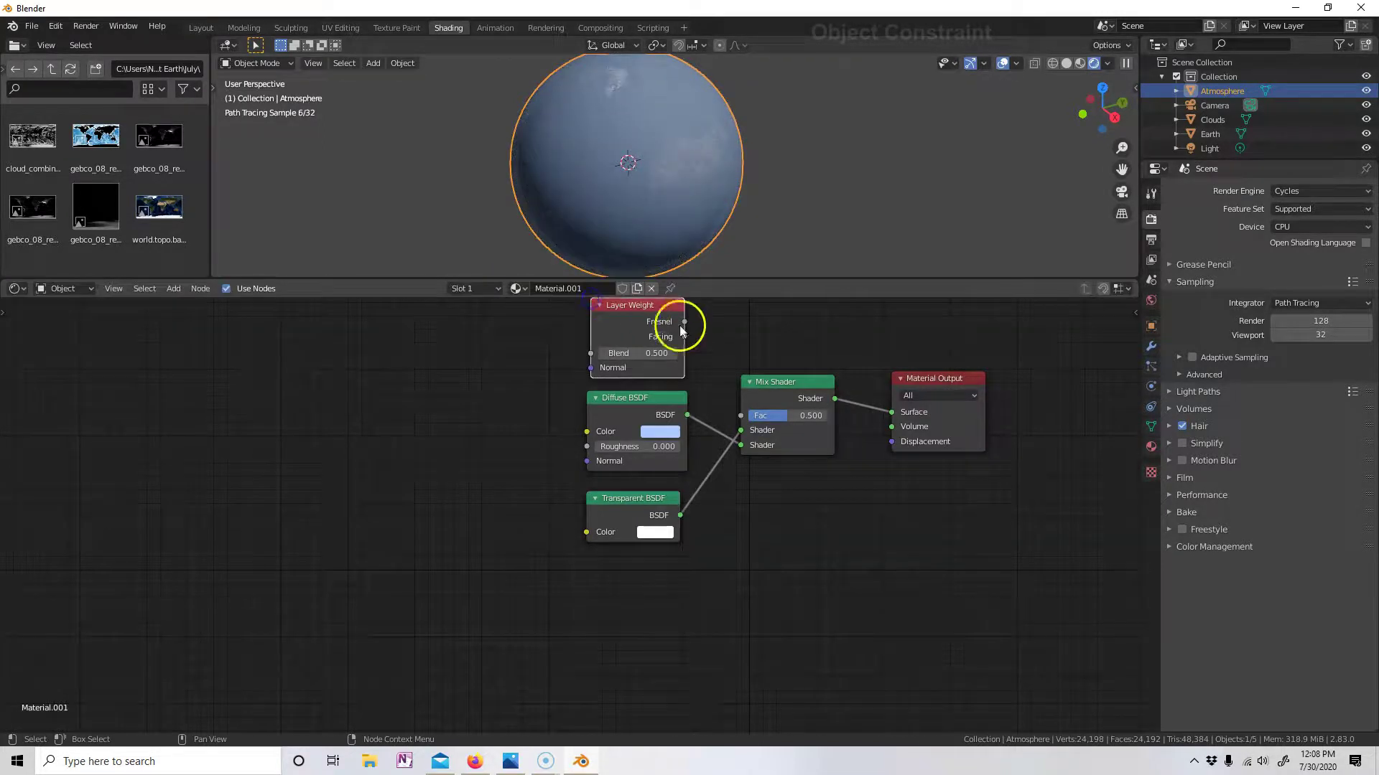
drag(684, 336, 741, 420)
- Set the Layer Weight node's Blend value to 0.05
click(652, 352)
text(.0)
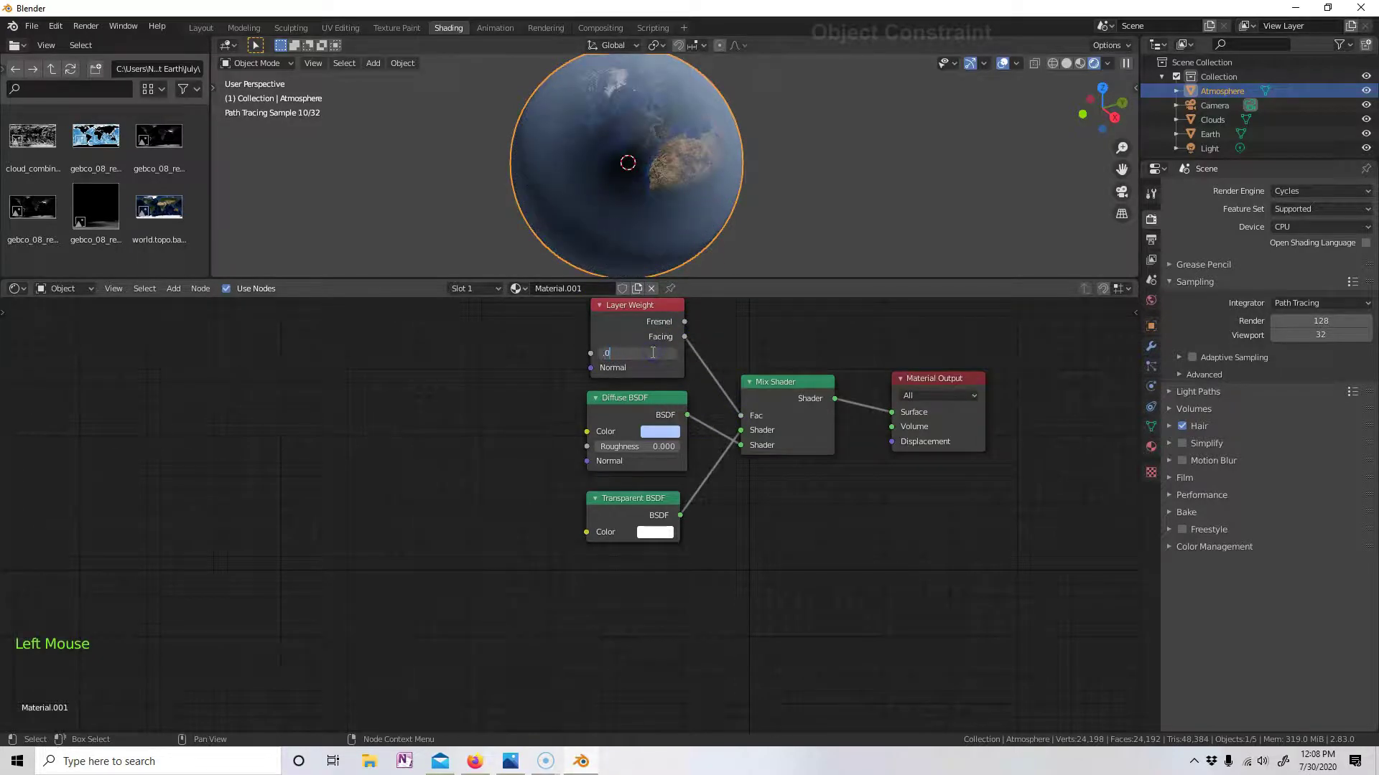
text(5)
key(Return)
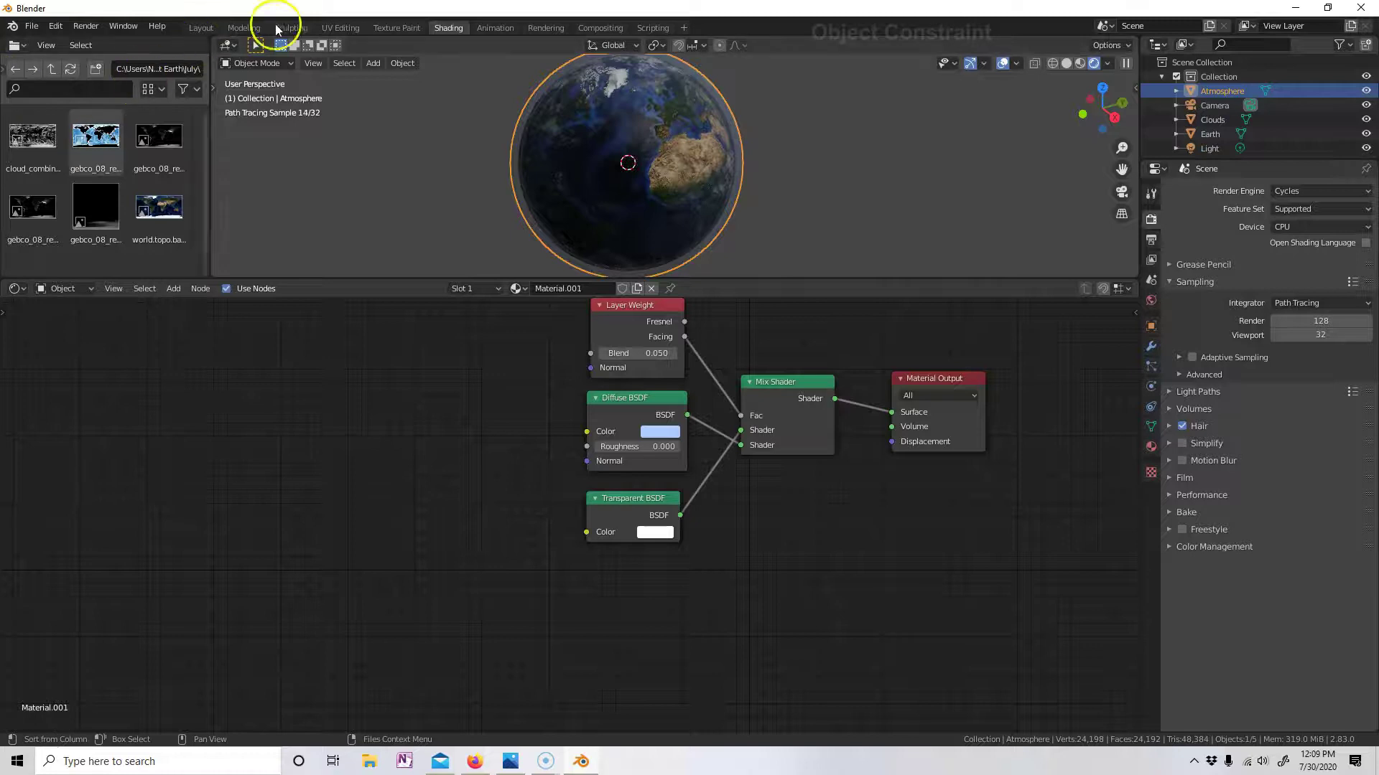
- Switch to the Layout workspace with rendered viewport shading and move the light in the negative Y direction, just past the globe's center
click(200, 28)
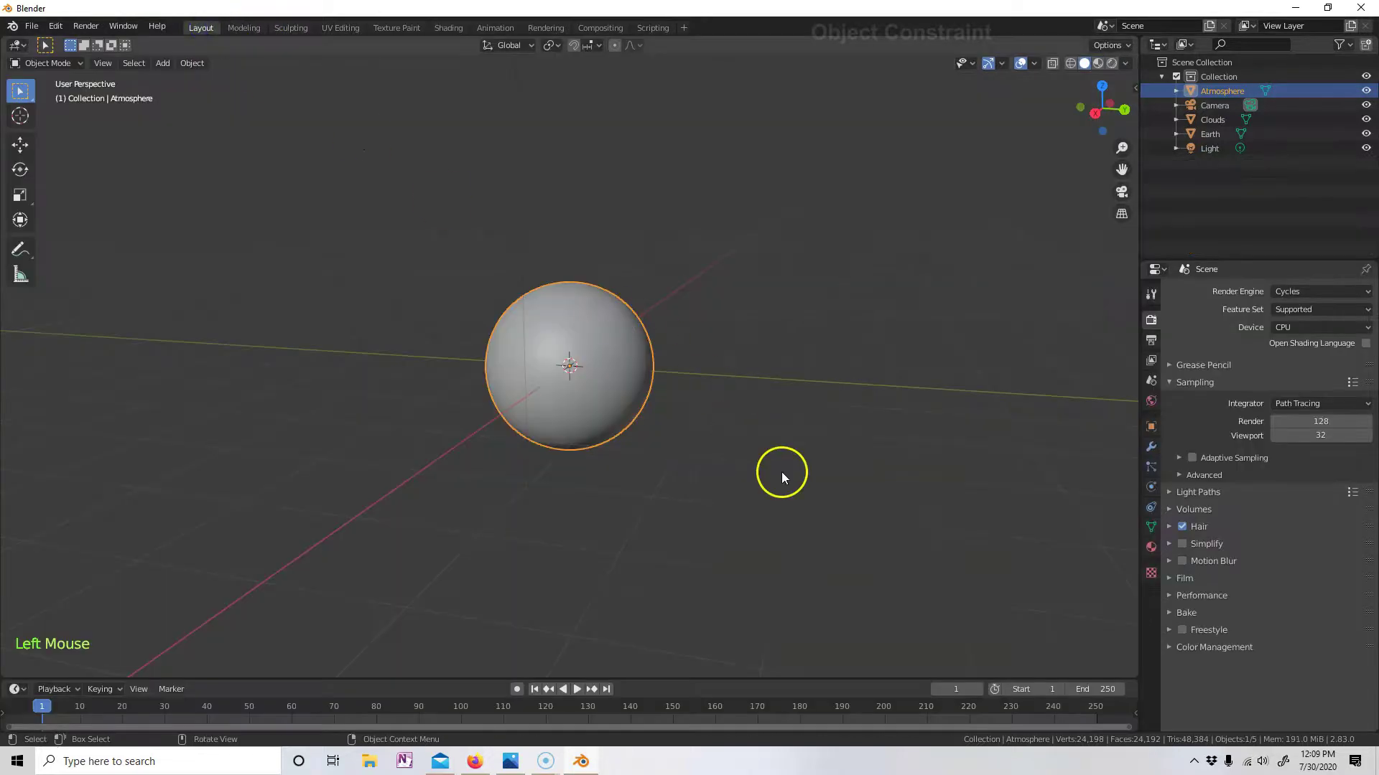
click(1112, 63)
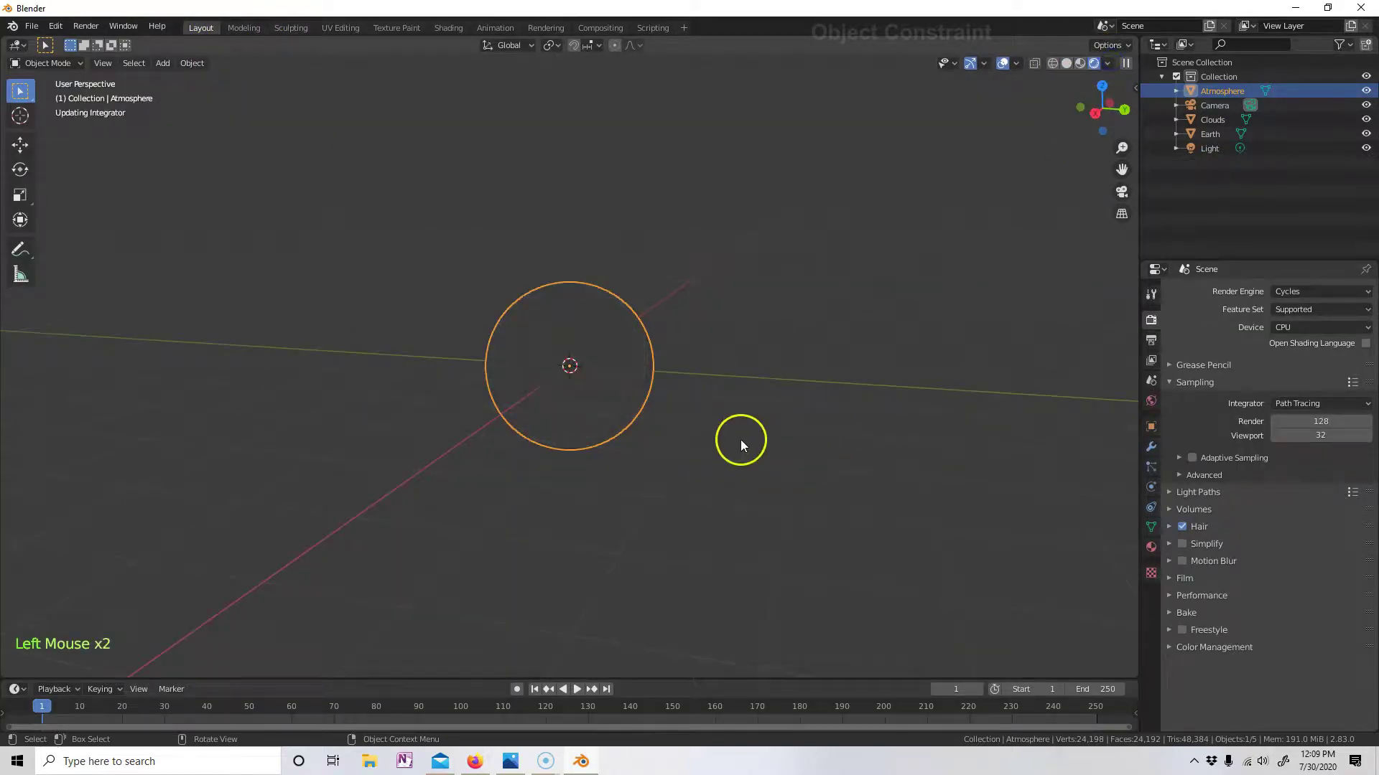
key(KP_3)
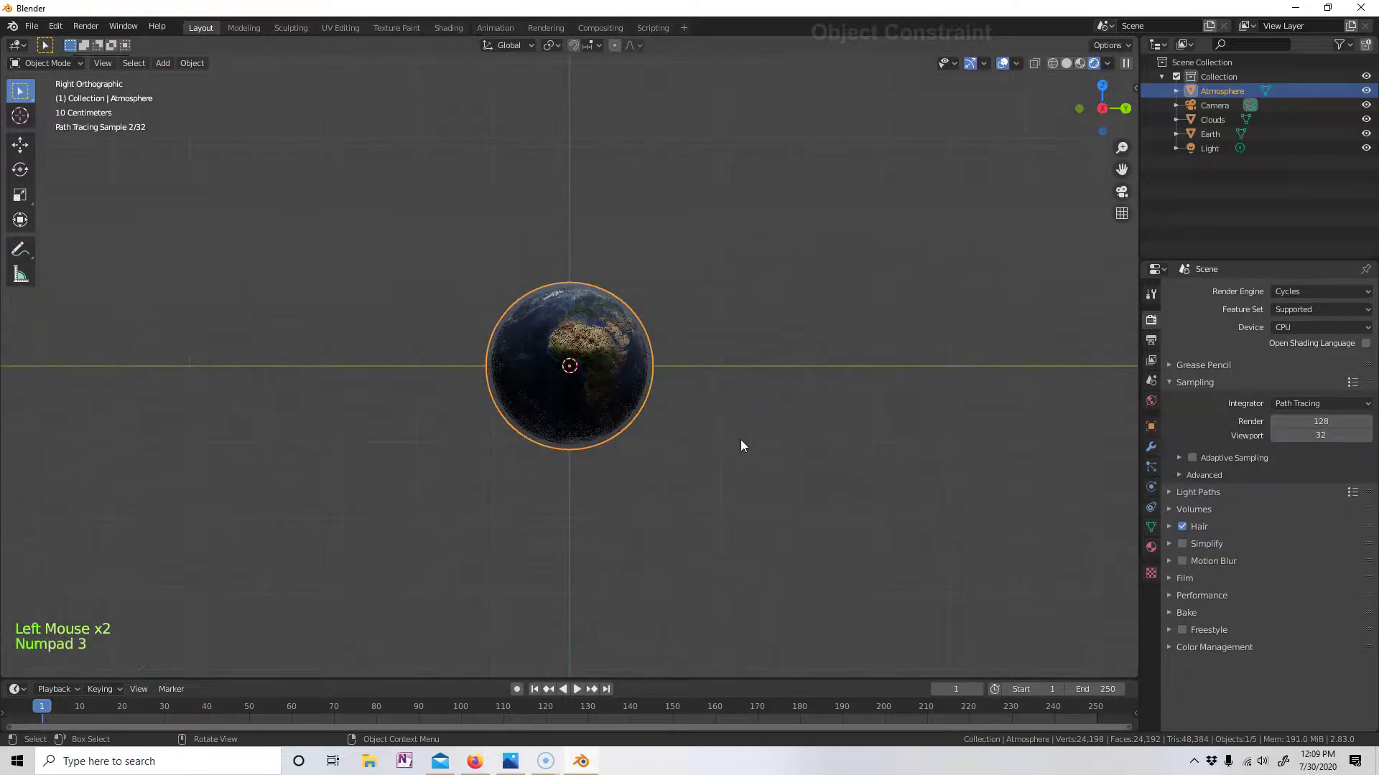
scroll(728, 440, down, 6)
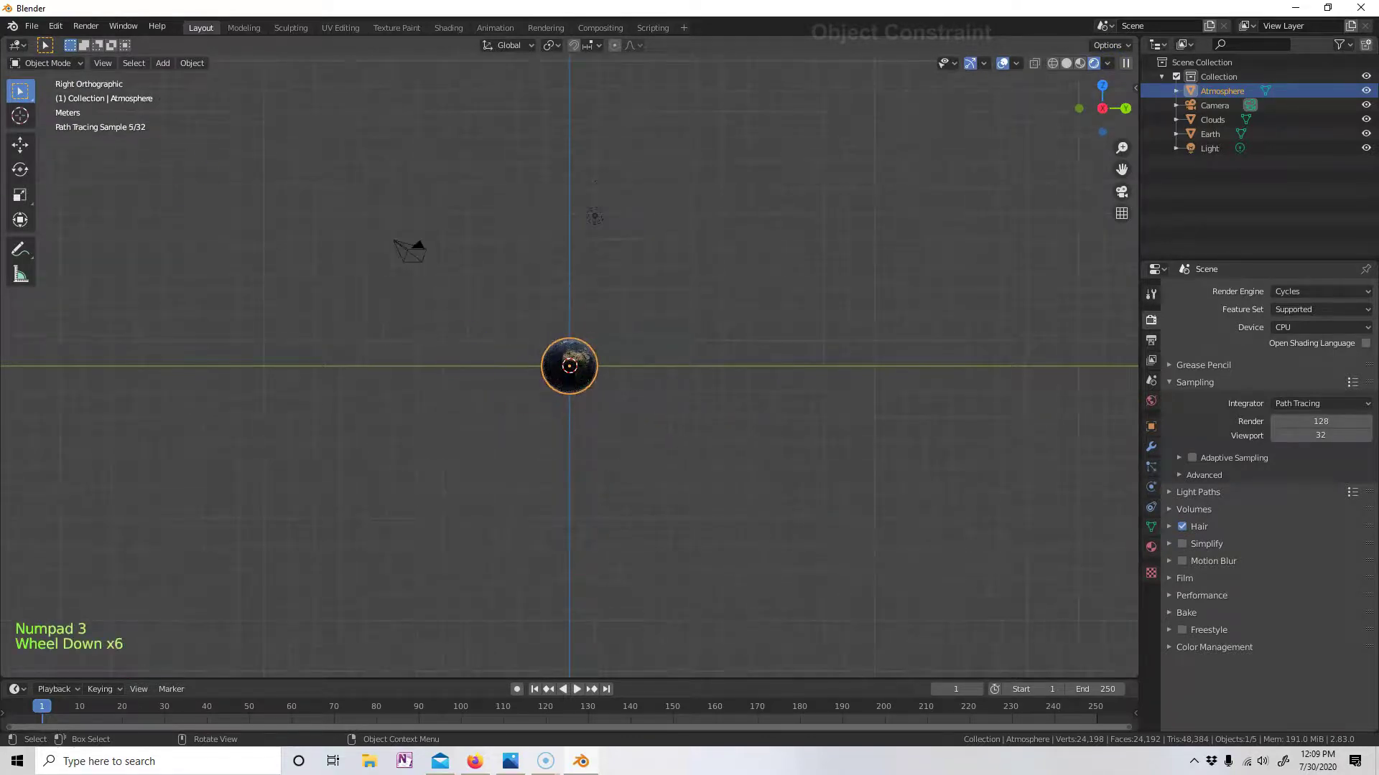
click(601, 218)
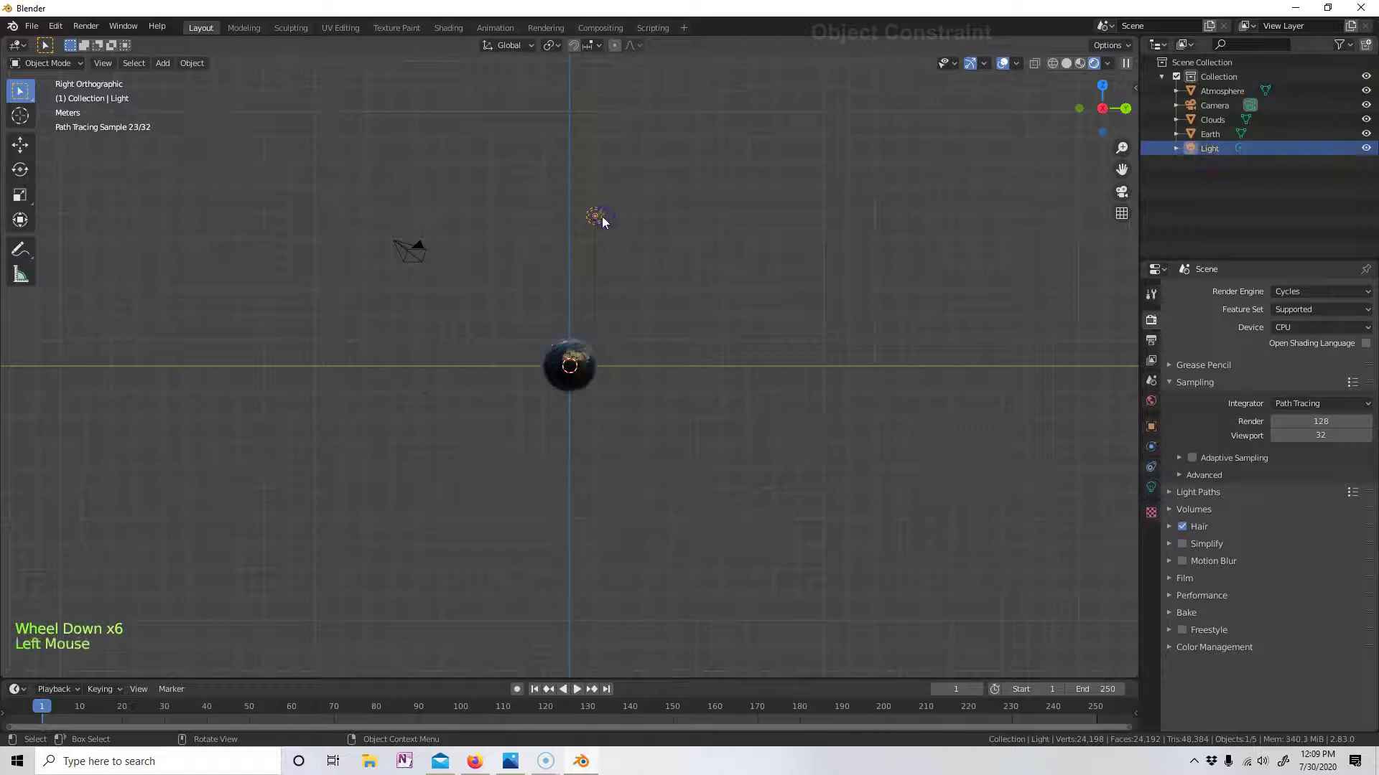
click(21, 144)
drag(652, 217, 591, 217)
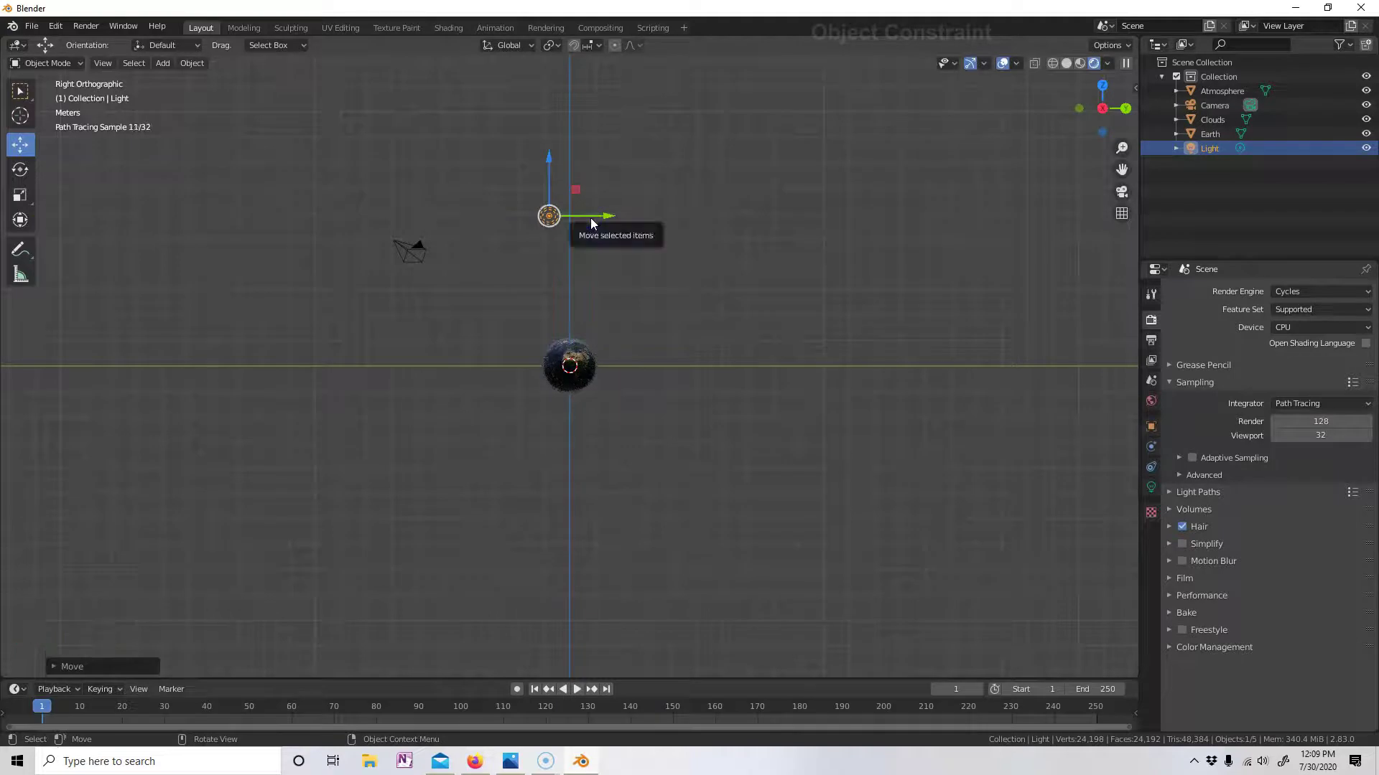
key(KP_1)
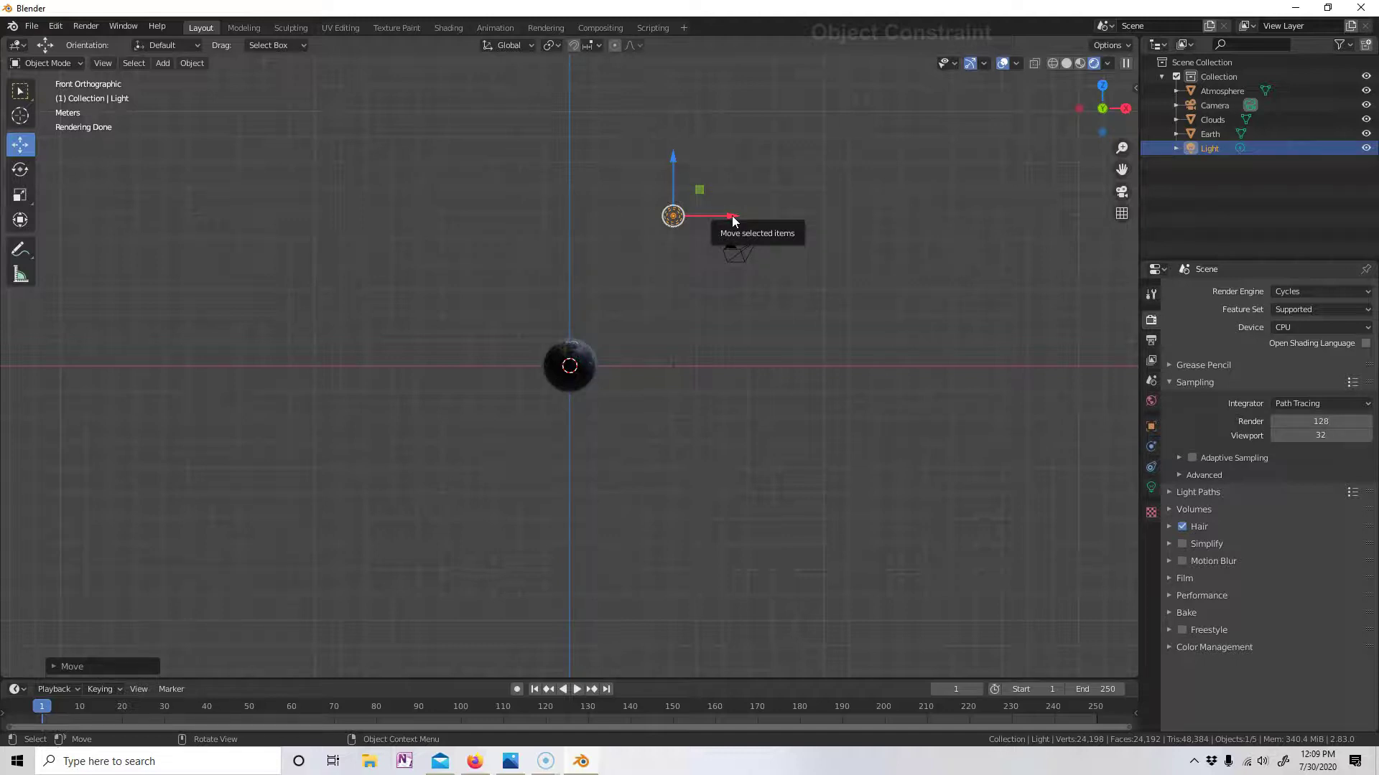
click(710, 212)
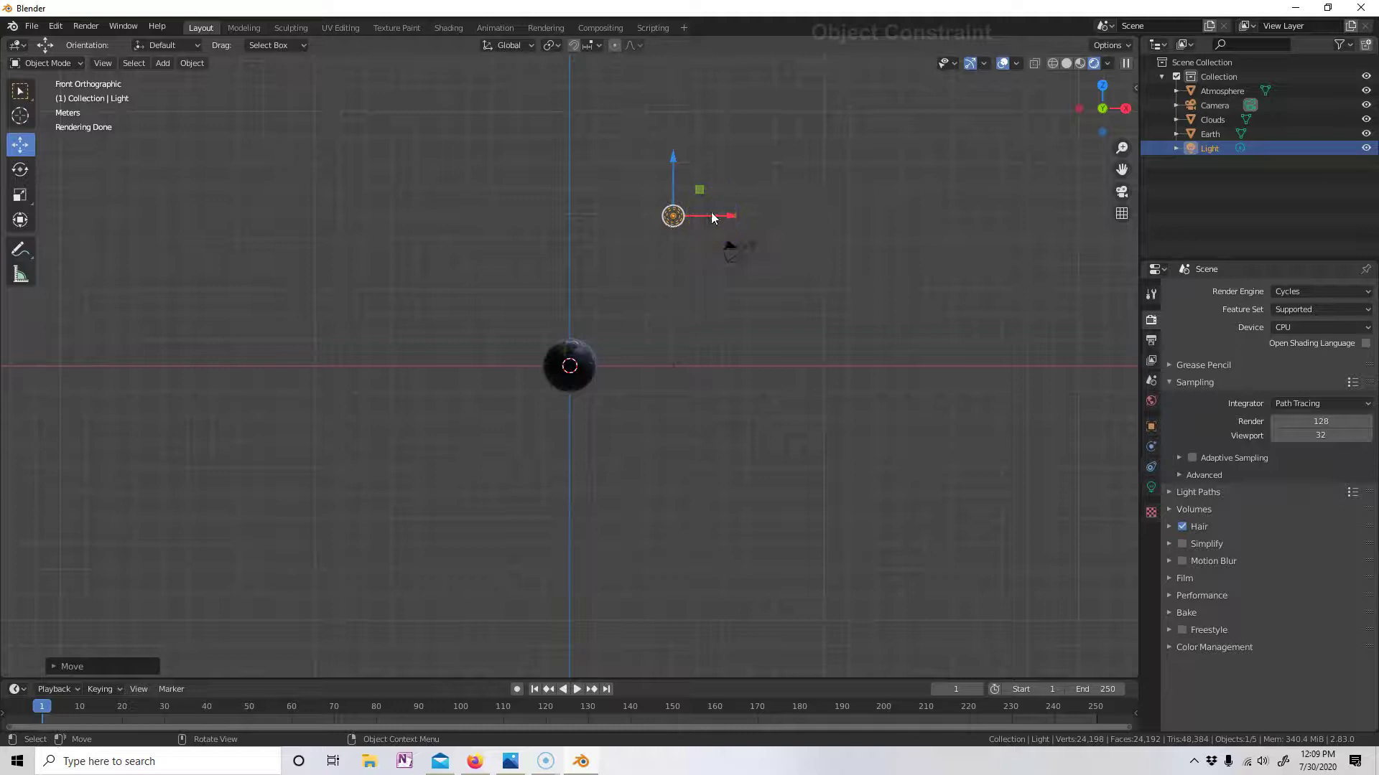
key(grave)
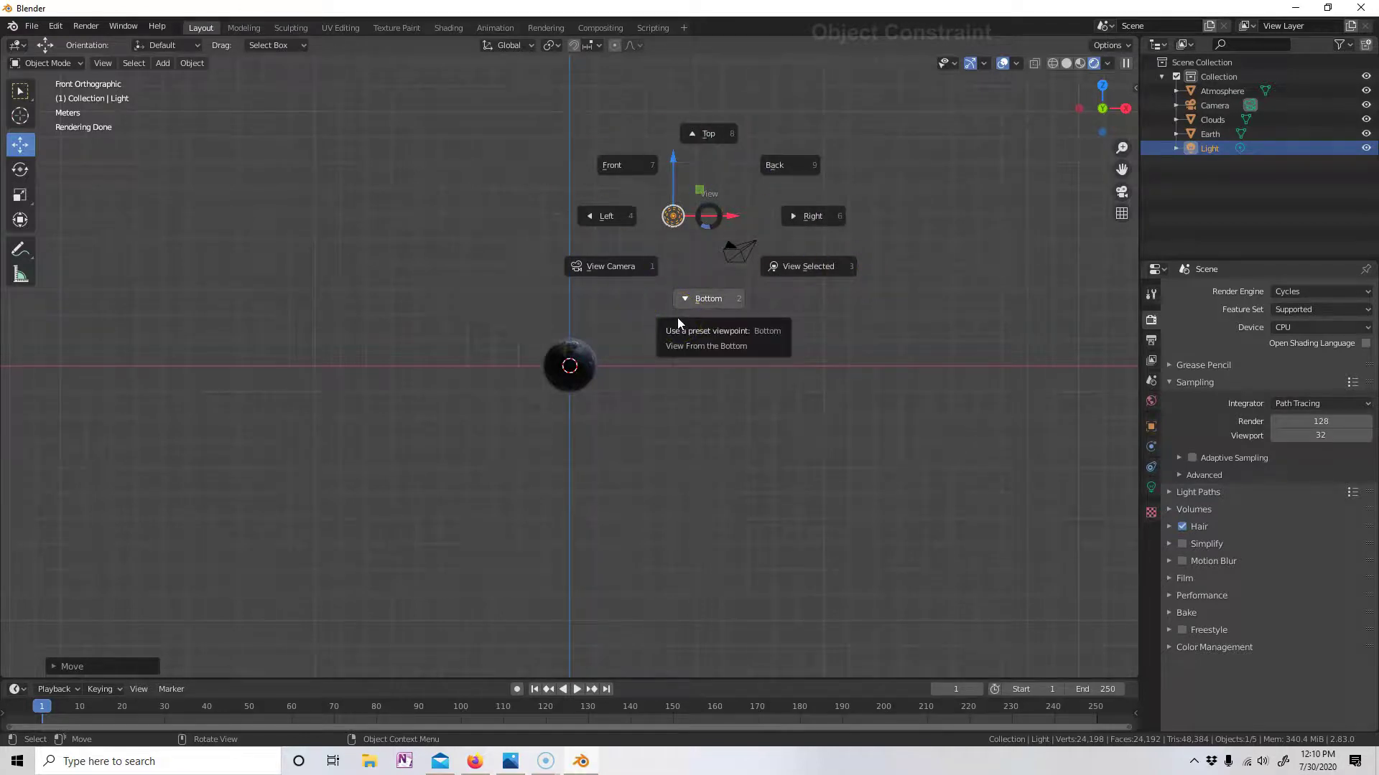
click(376, 248)
- Move the light close to the globe at about X 1.49 m, Y -1.42 m, Z 0.77 m, and show its transform values
key(KP_1)
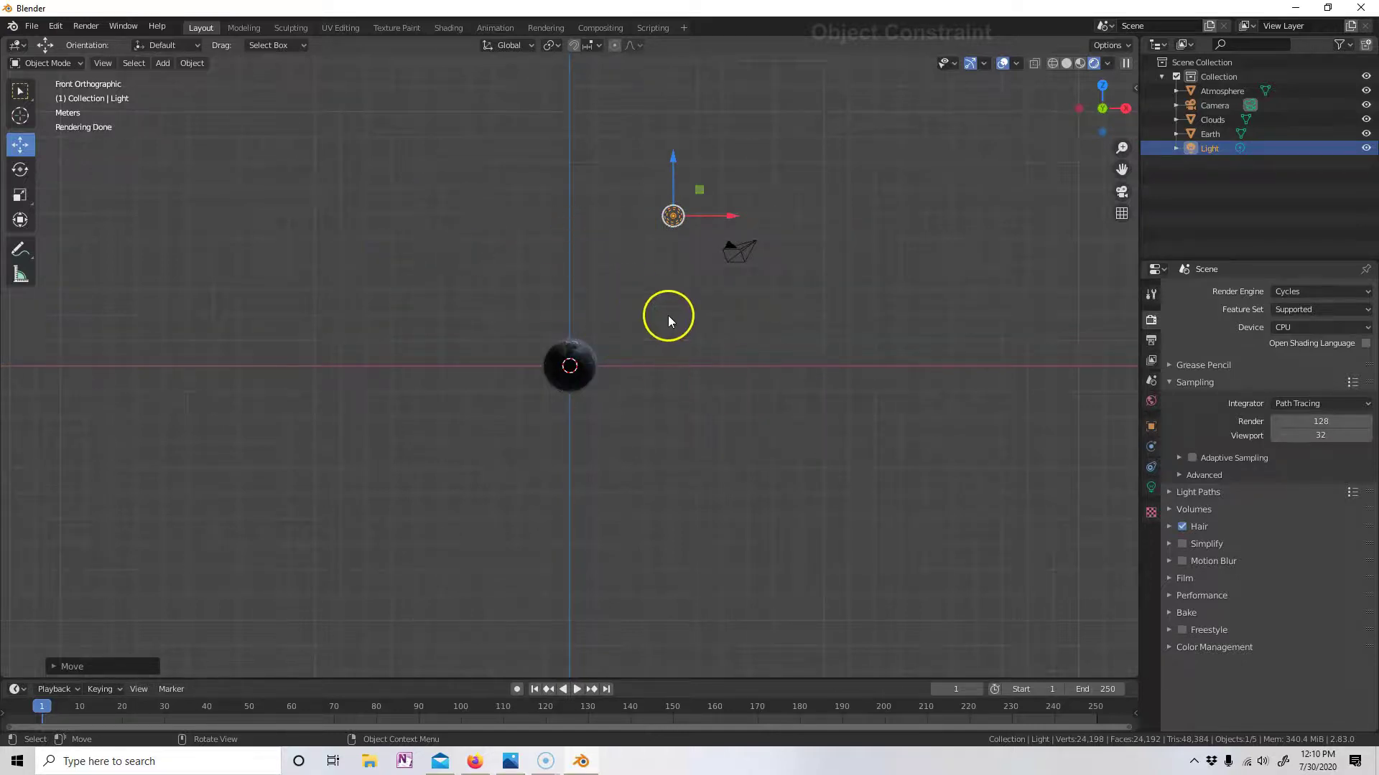
drag(731, 216, 640, 216)
drag(607, 151, 607, 273)
middle_drag(603, 391, 627, 394)
key(KP_3)
drag(590, 335, 573, 331)
drag(533, 265, 1007, 198)
key(KP_1)
scroll(683, 446, up, 12)
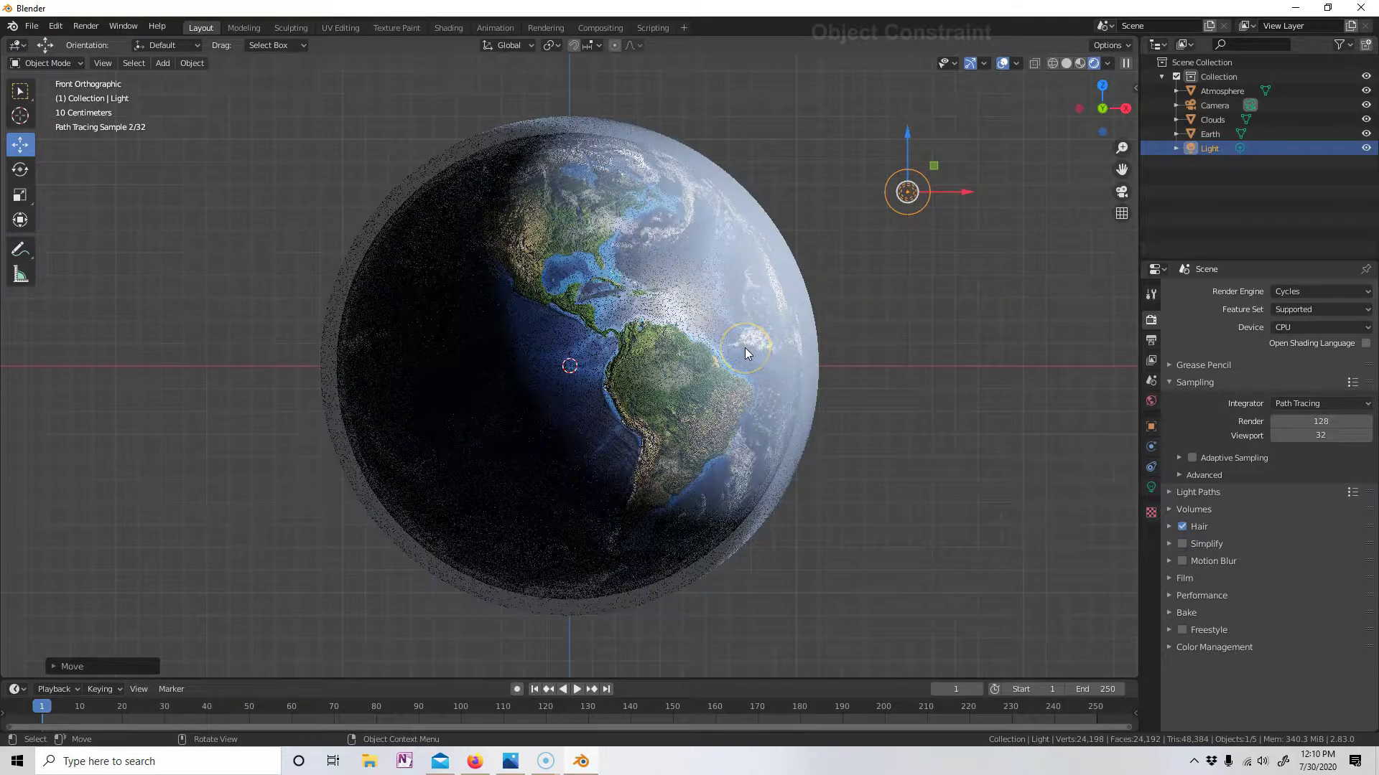
scroll(744, 348, down, 4)
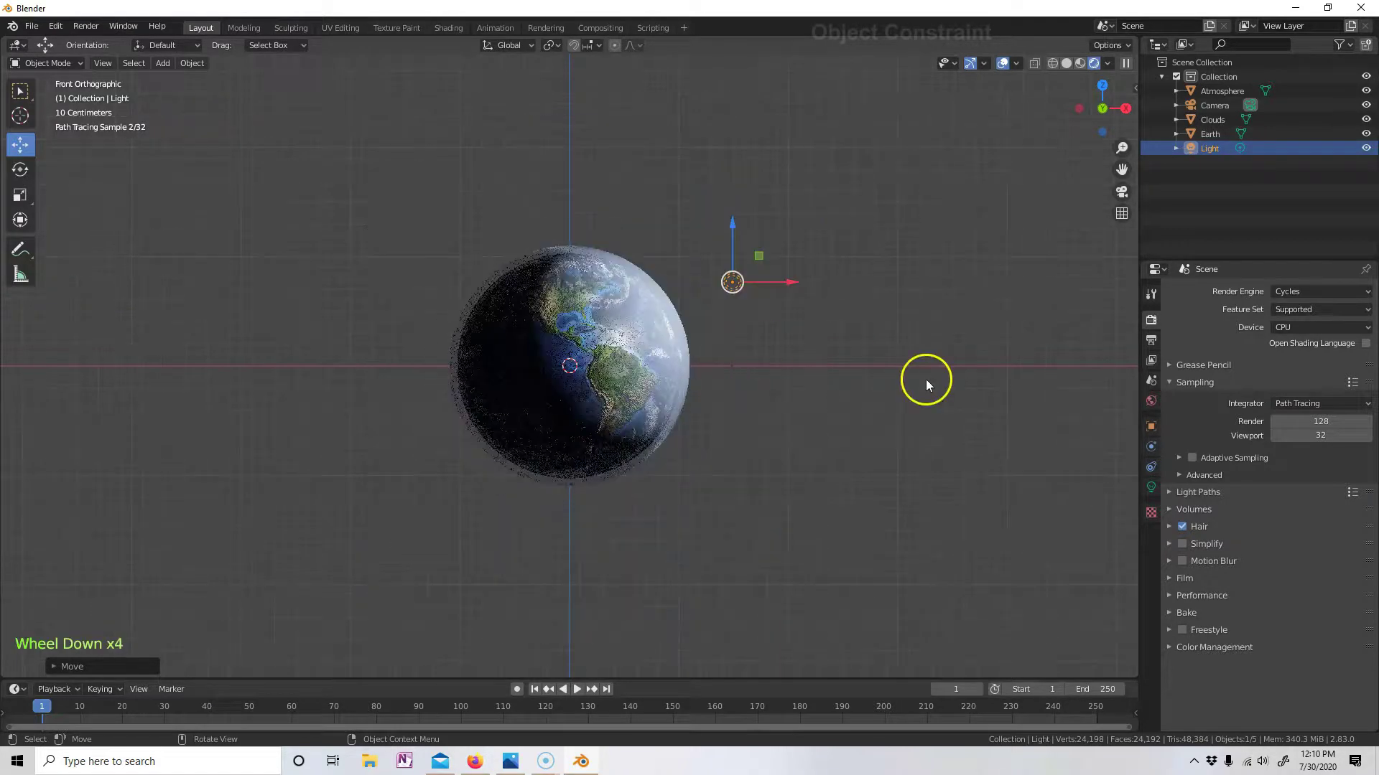
key(n)
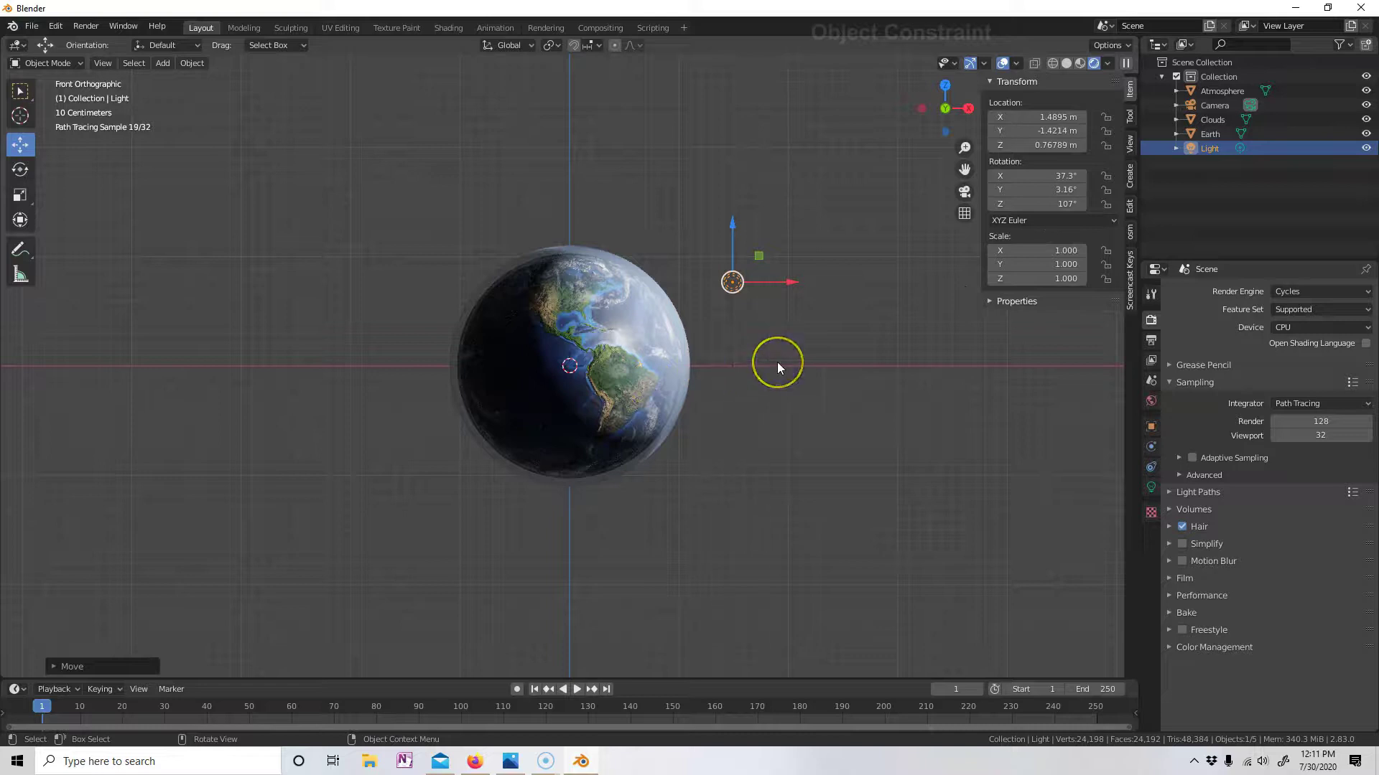
- Add a UV sphere and move it along the X axis to about 2.34 m, beside the Earth
shift+middle_drag(777, 361, 633, 369)
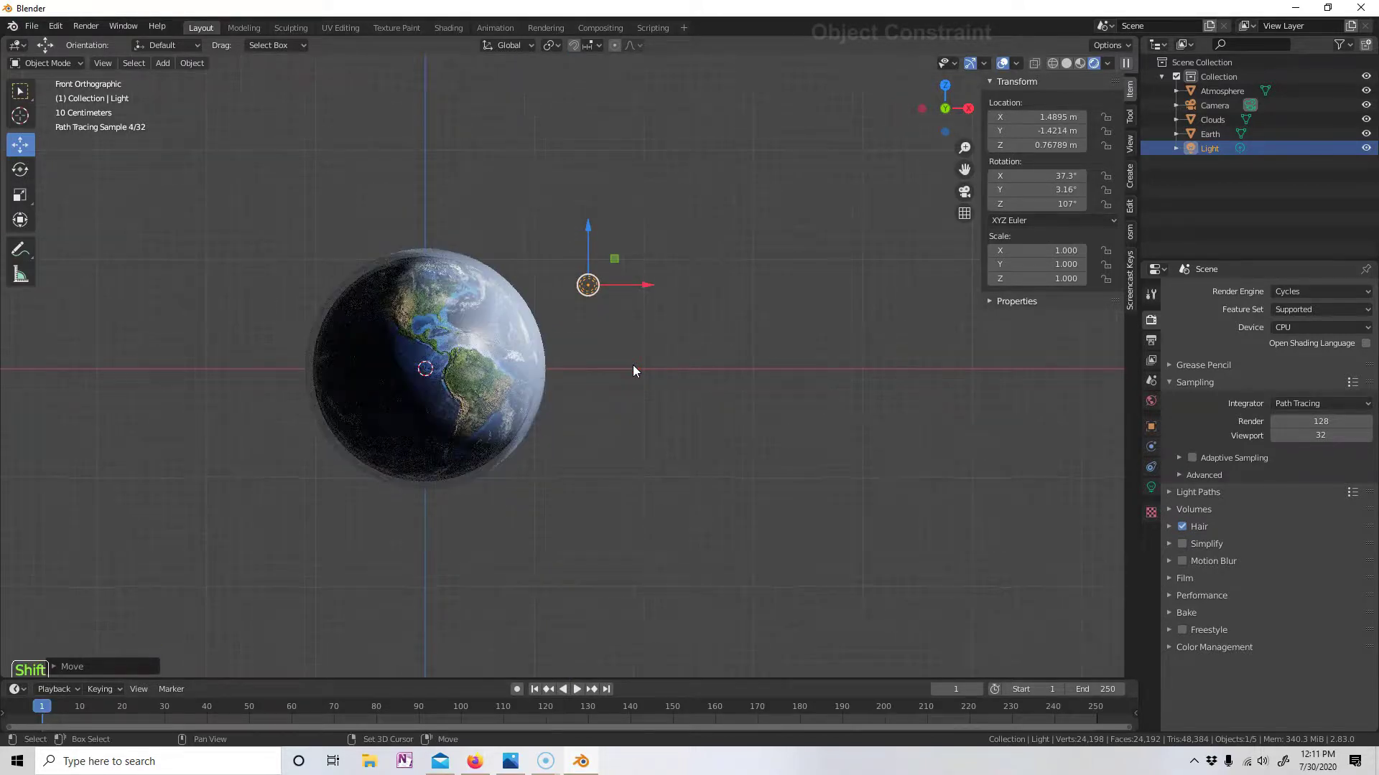
key(shift+a)
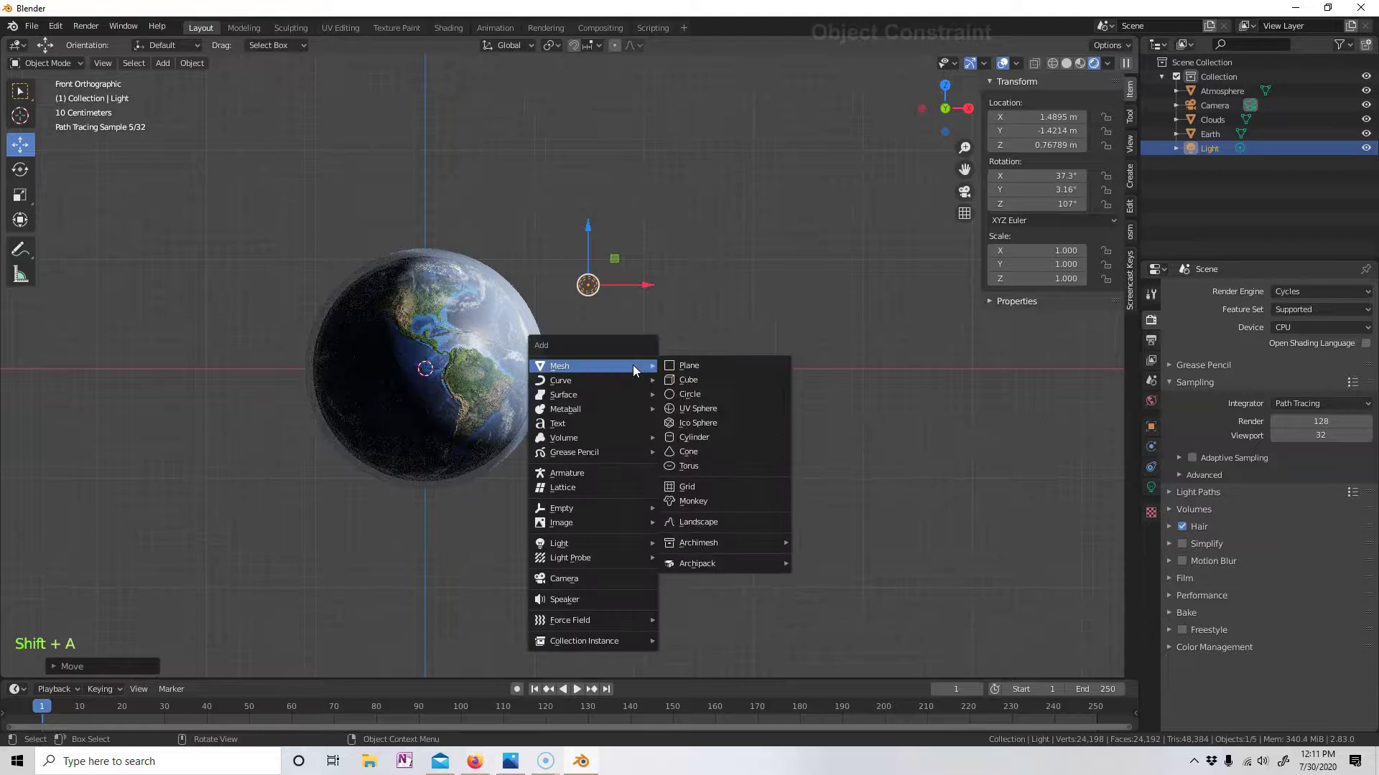
click(702, 409)
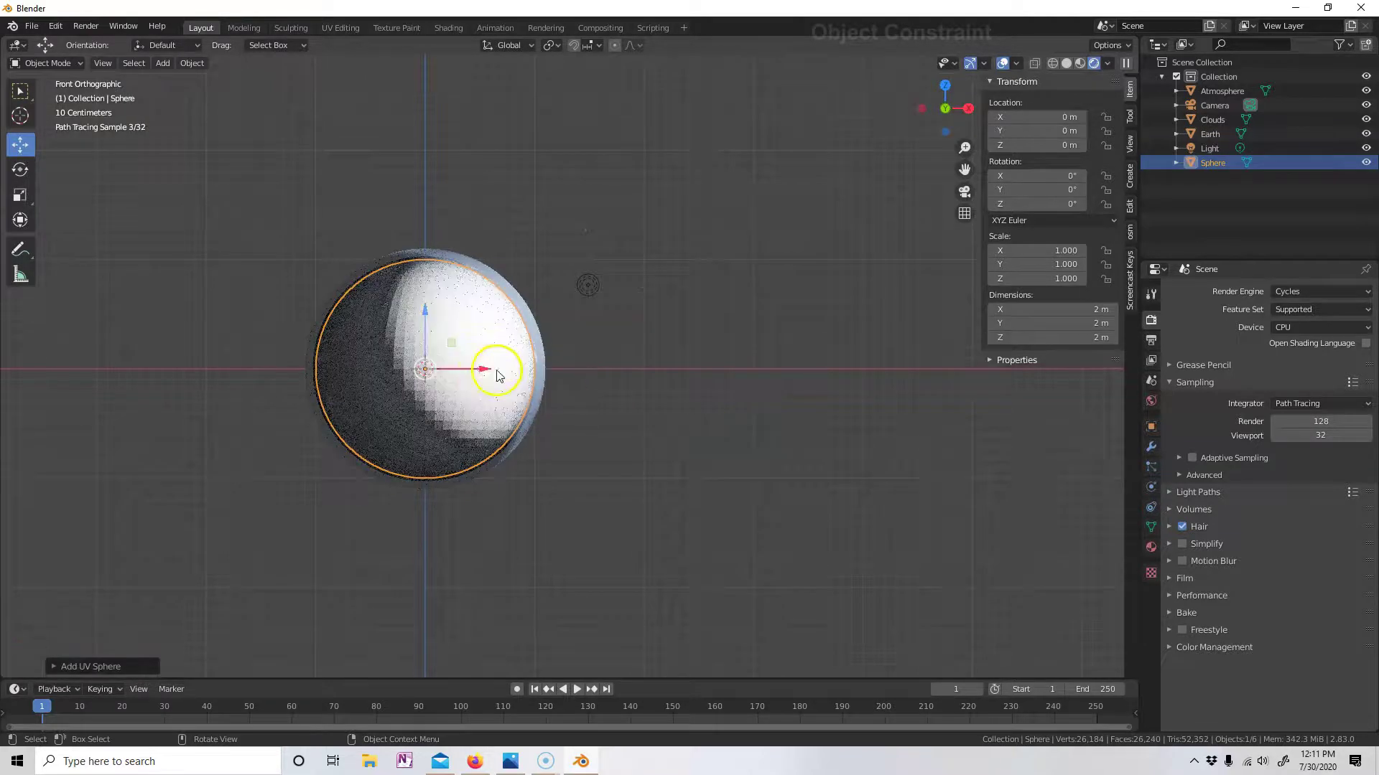
drag(498, 374, 826, 378)
- Select the new sphere beside the Earth and apply smooth shading to it
click(823, 478)
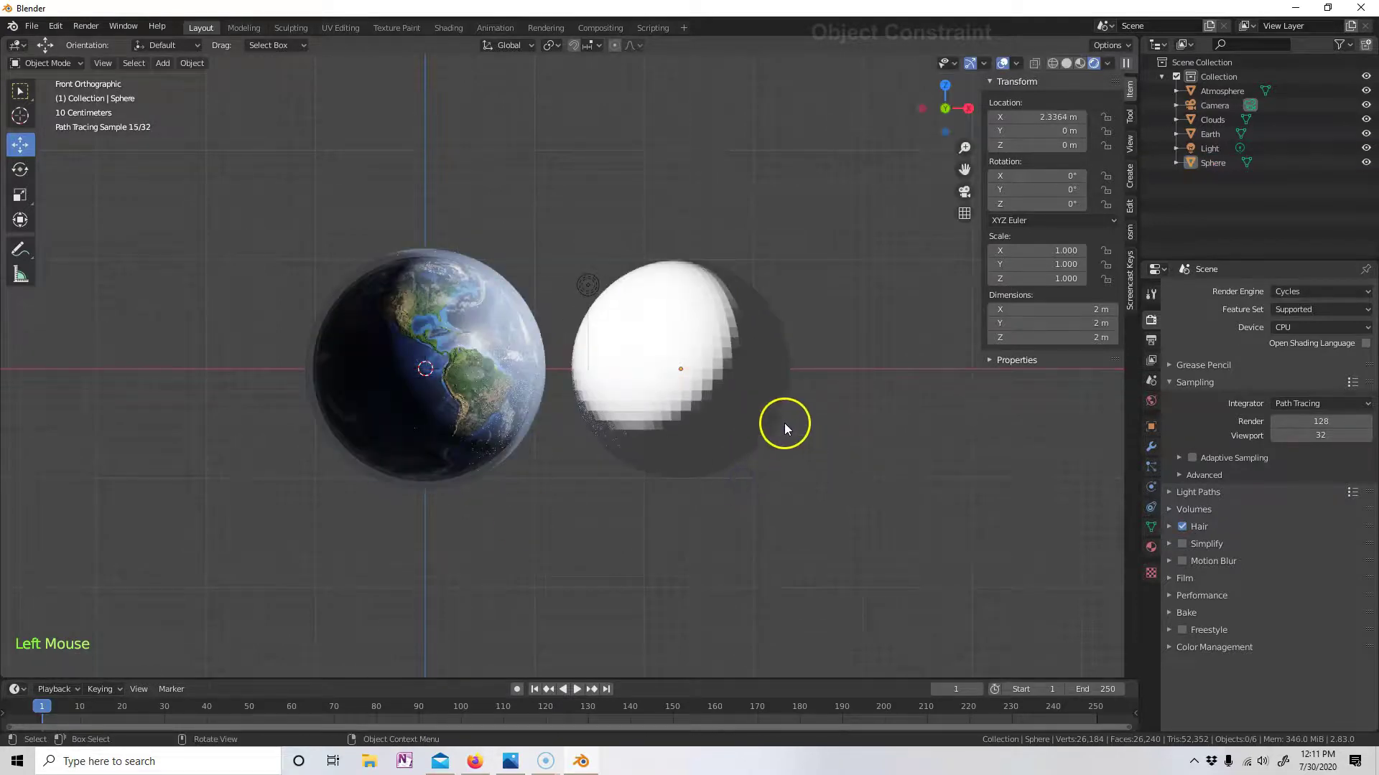
right_click(736, 385)
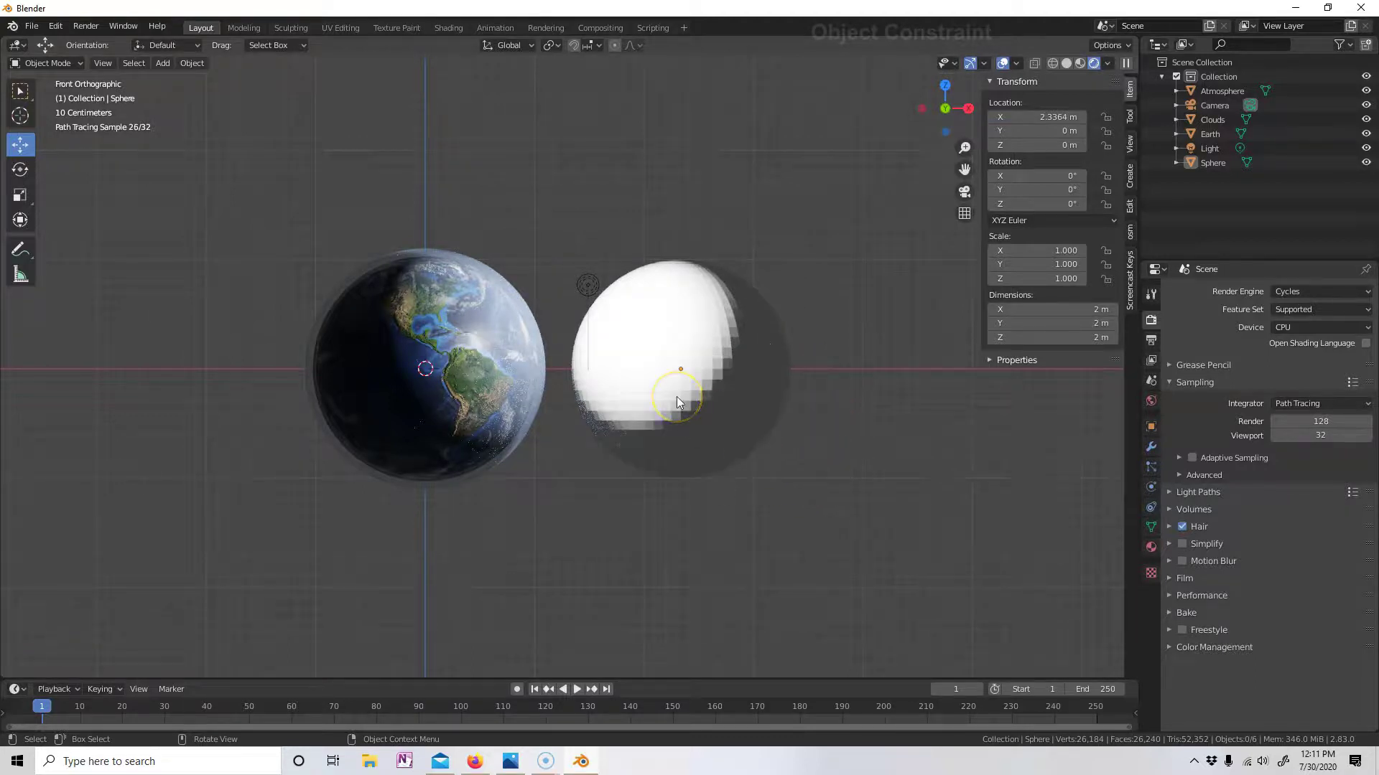
click(677, 397)
right_click(676, 400)
click(679, 396)
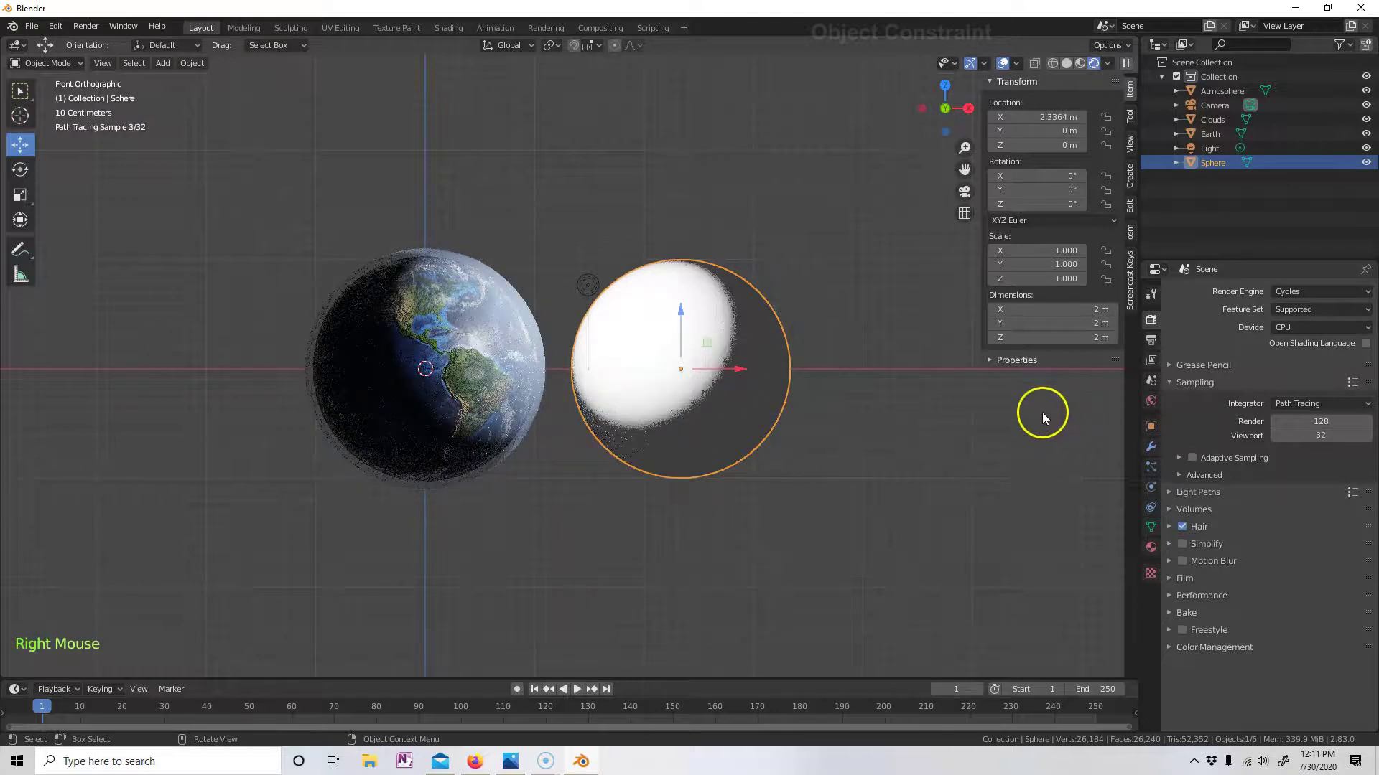
- Scale the new sphere uniformly by a factor of 0.25
key(s)
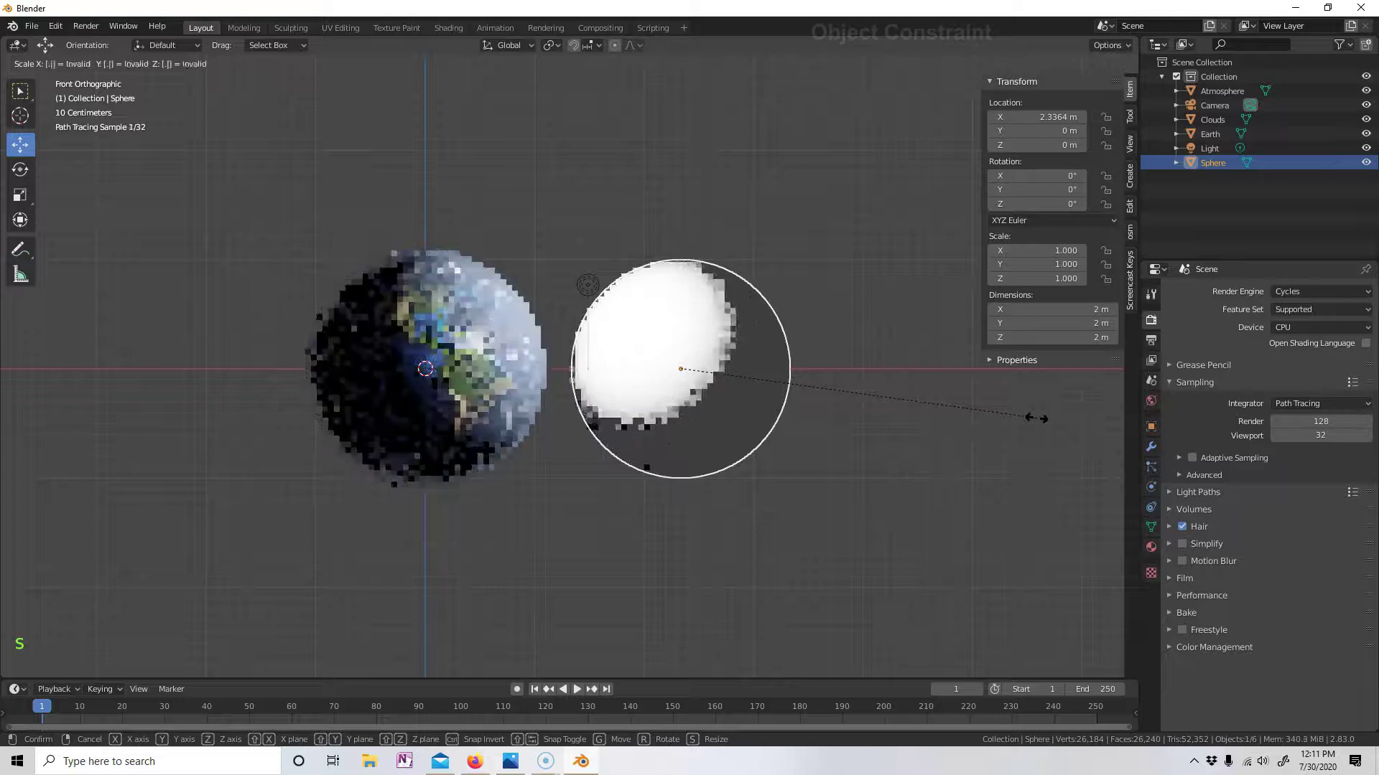
text(.25)
key(Return)
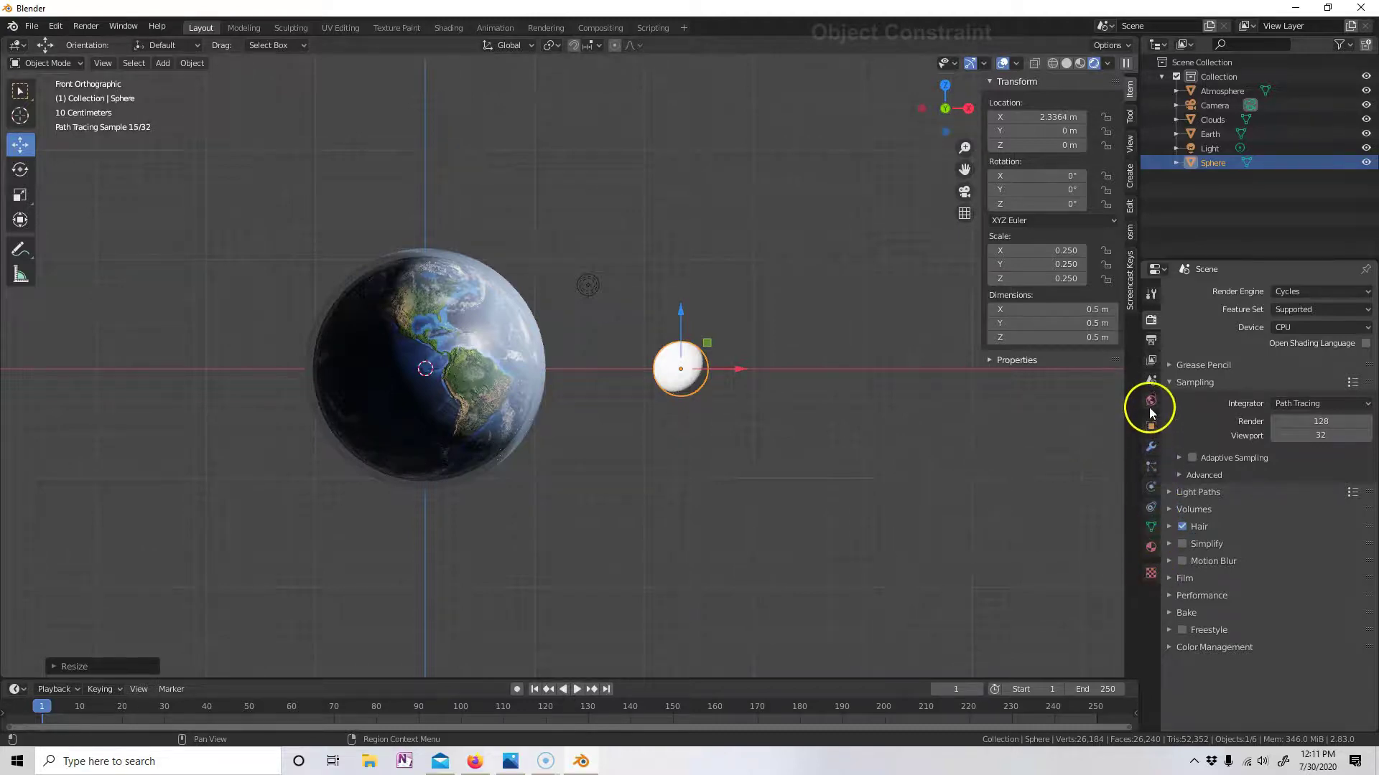
- Add a Subdivision Surface modifier to the small sphere and apply it
click(1153, 443)
click(1216, 293)
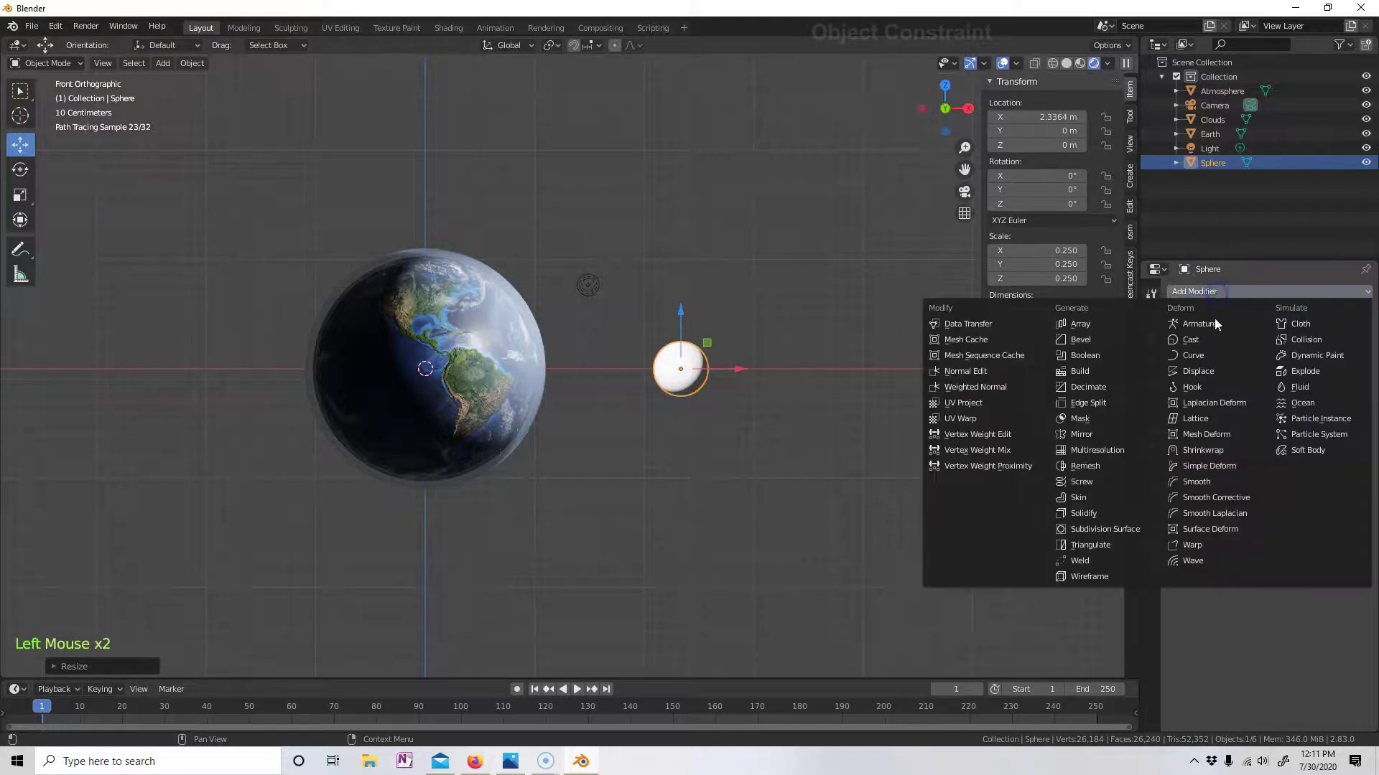
click(1100, 528)
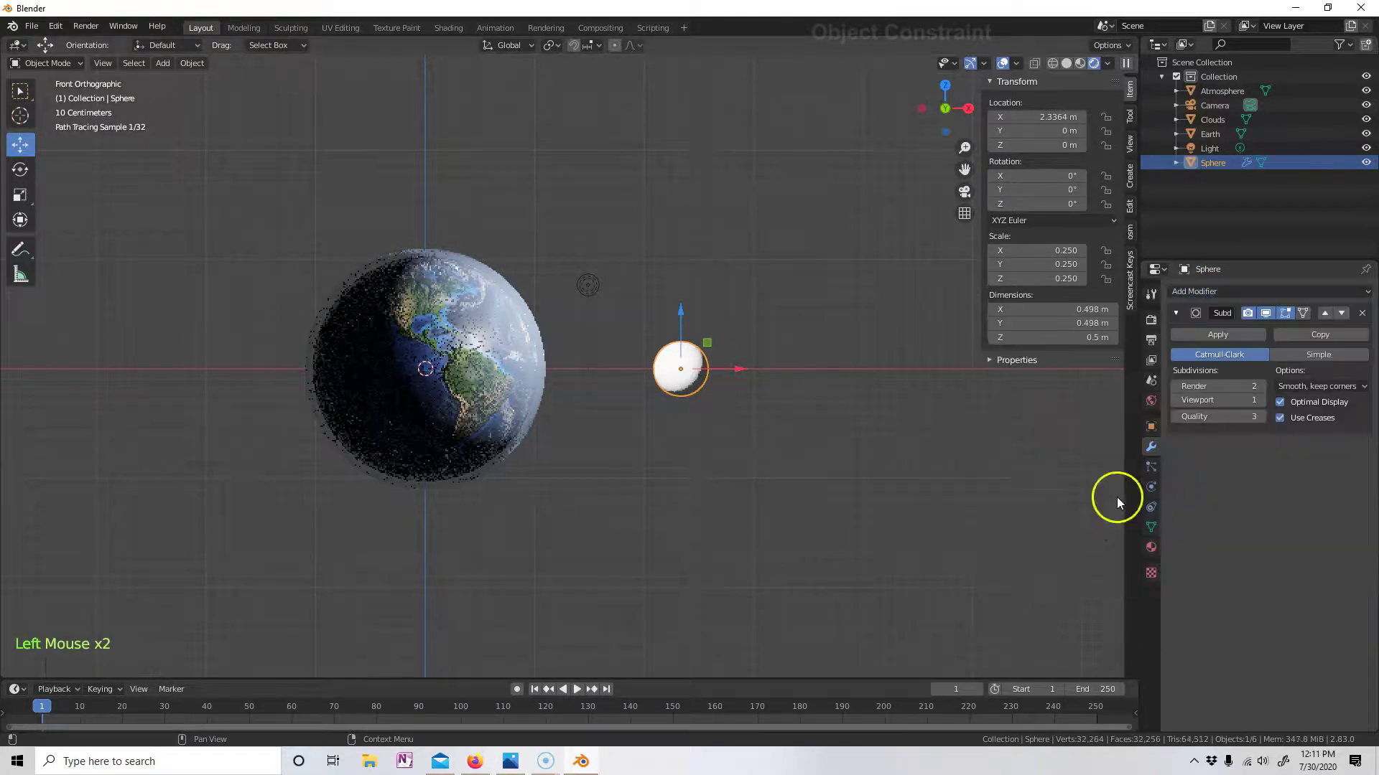
click(1218, 334)
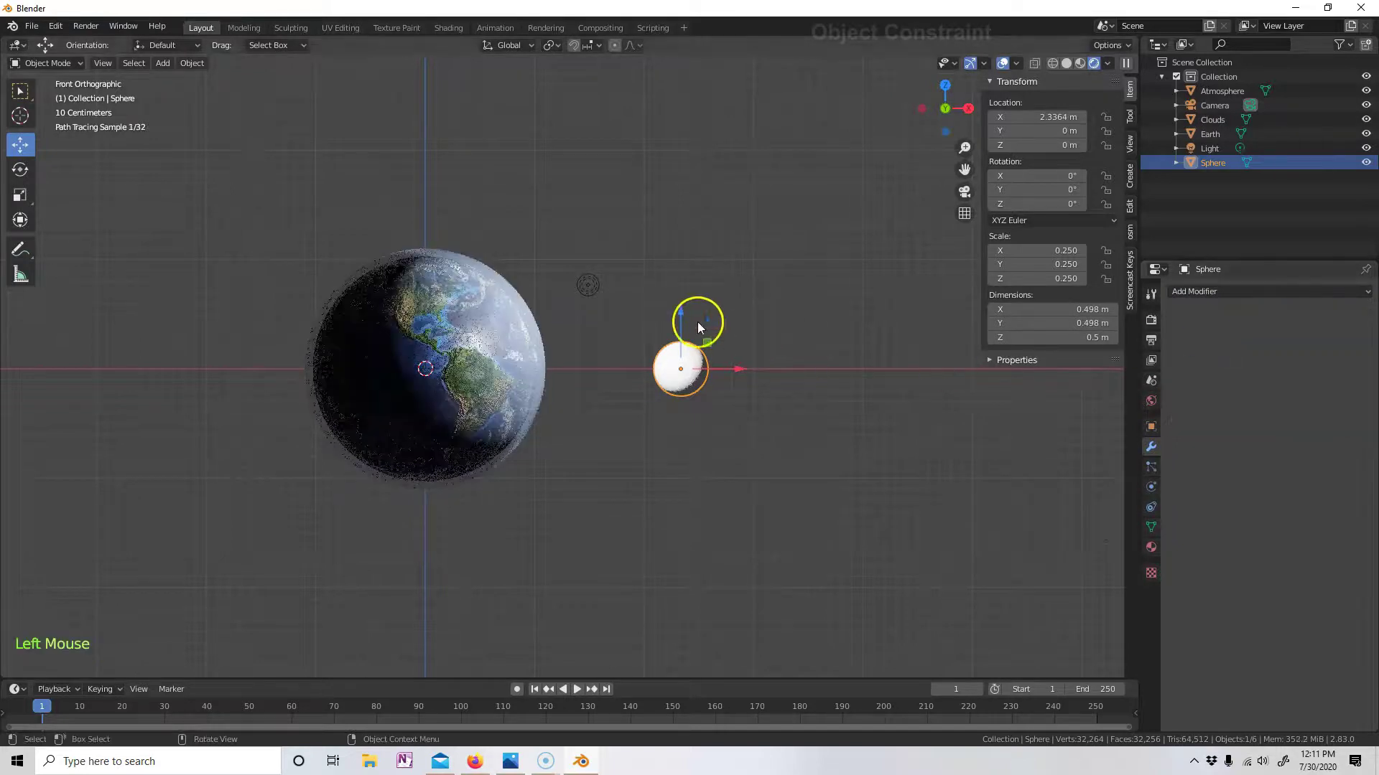
- Raise the small sphere to about 0.69 m on the Z axis and create a new material for it
drag(686, 309, 691, 231)
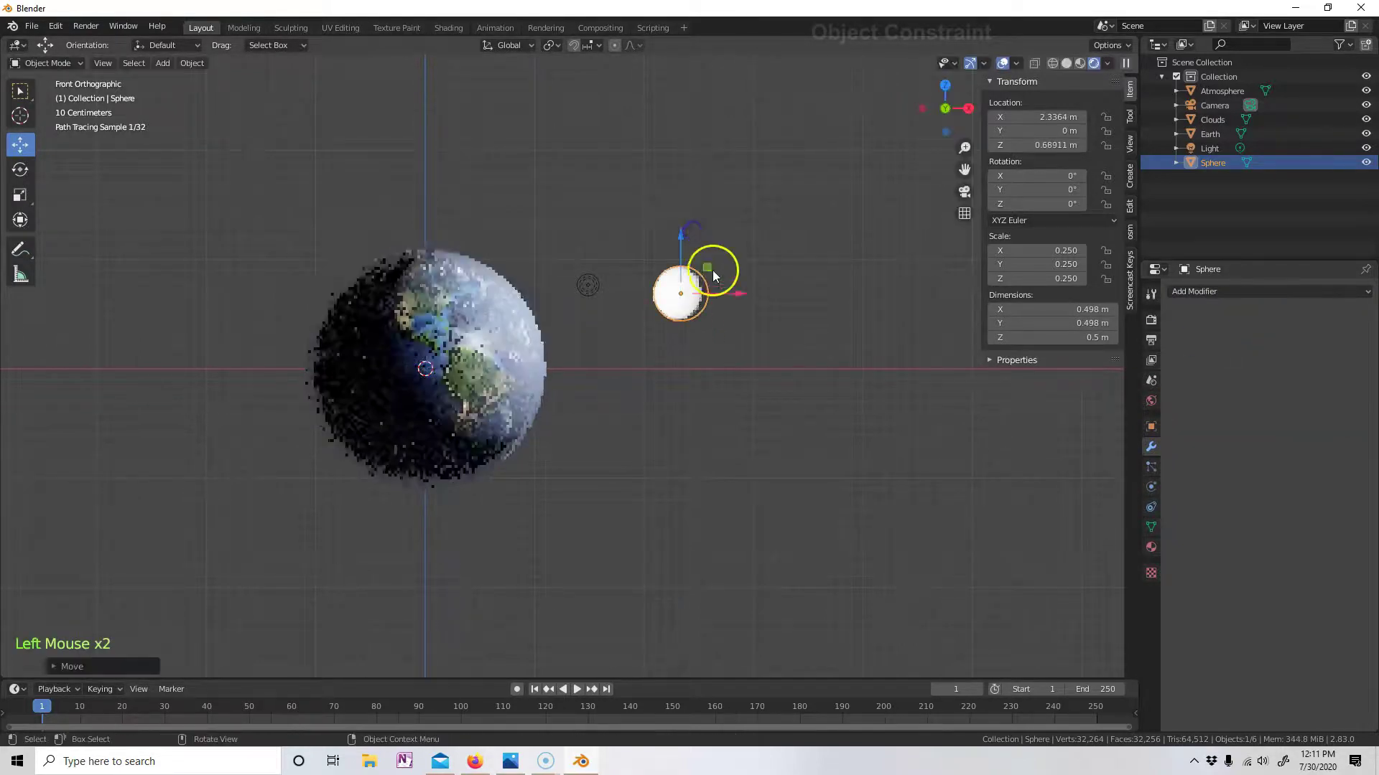
click(1151, 548)
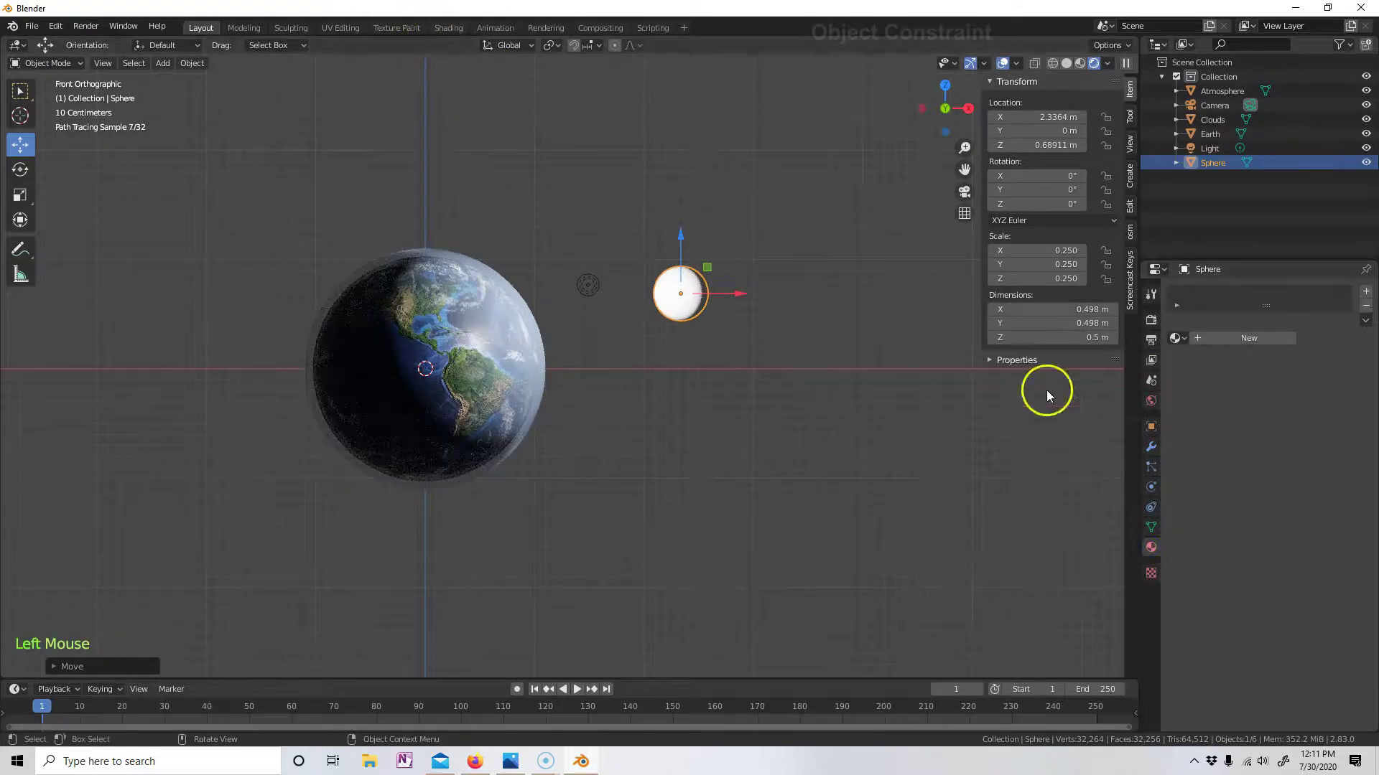
click(1234, 338)
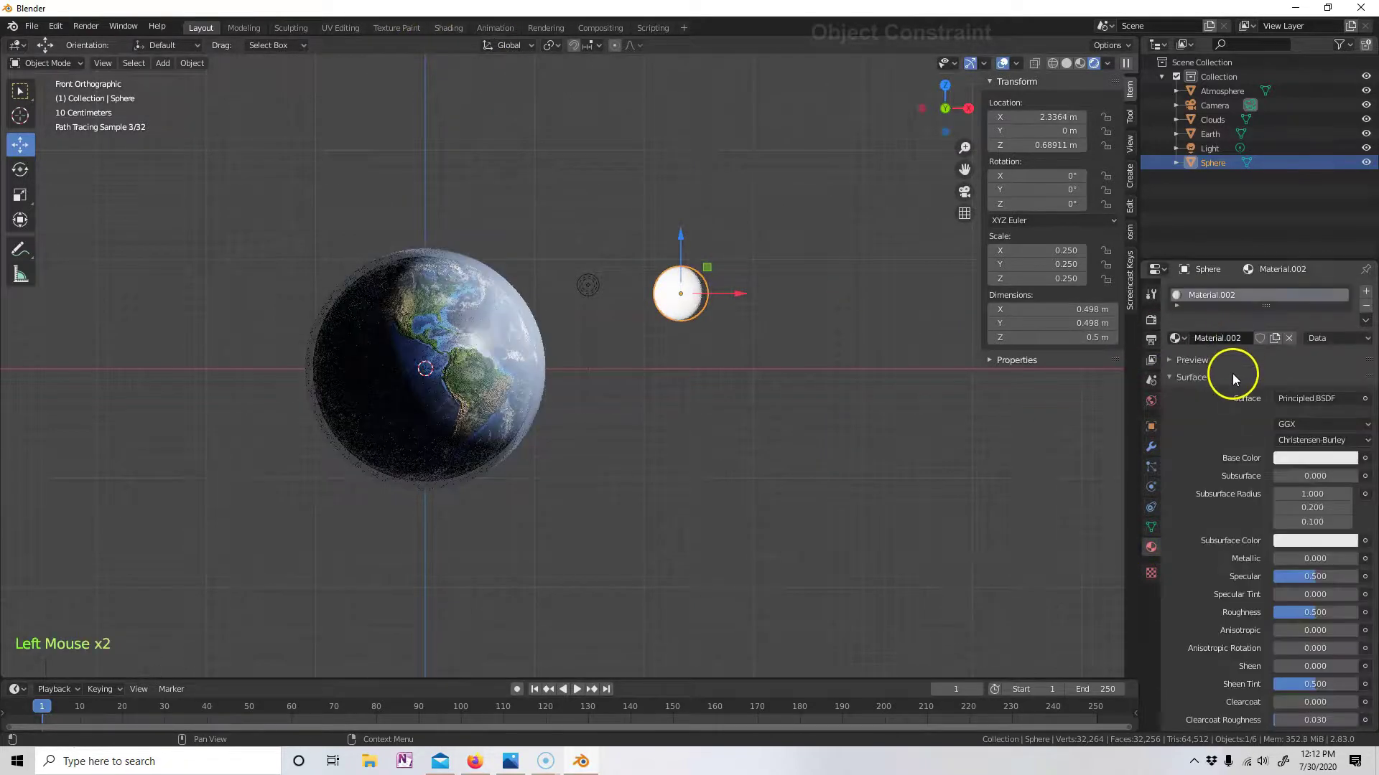
- Open the small sphere's material nodes in the Shading workspace and go to the parent folder of the July textures
click(448, 27)
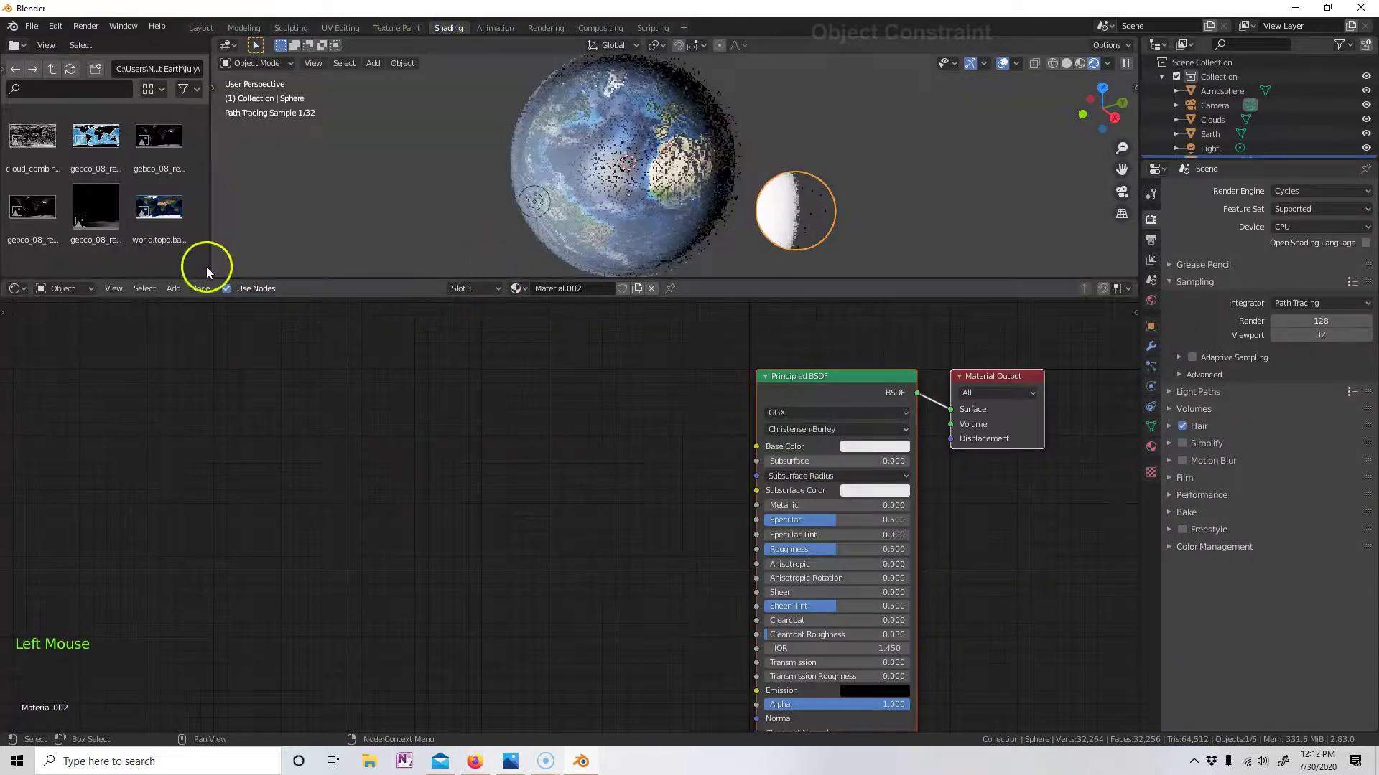
click(52, 70)
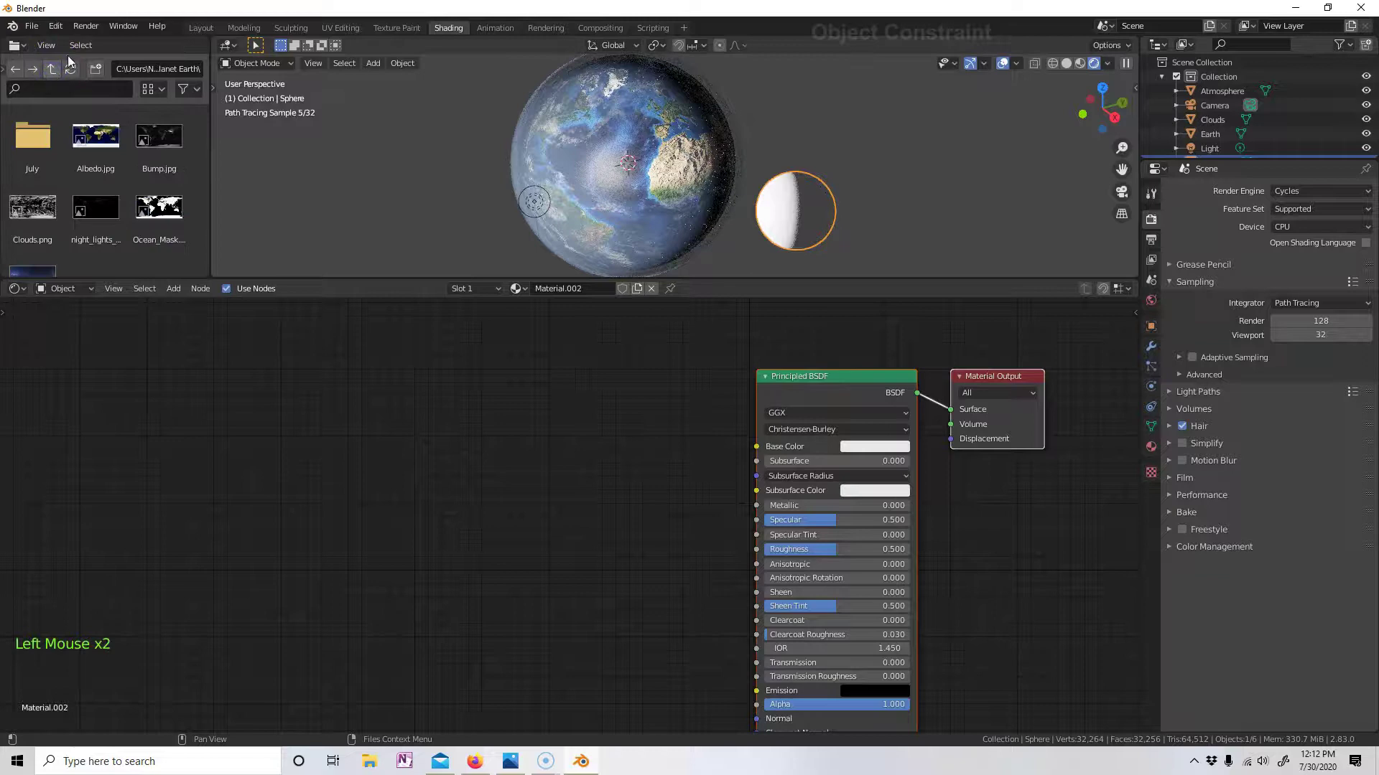
- Switch to Firefox and examine the color and displacement maps on NASA's CGI Moon Kit page, then return to Blender
click(482, 762)
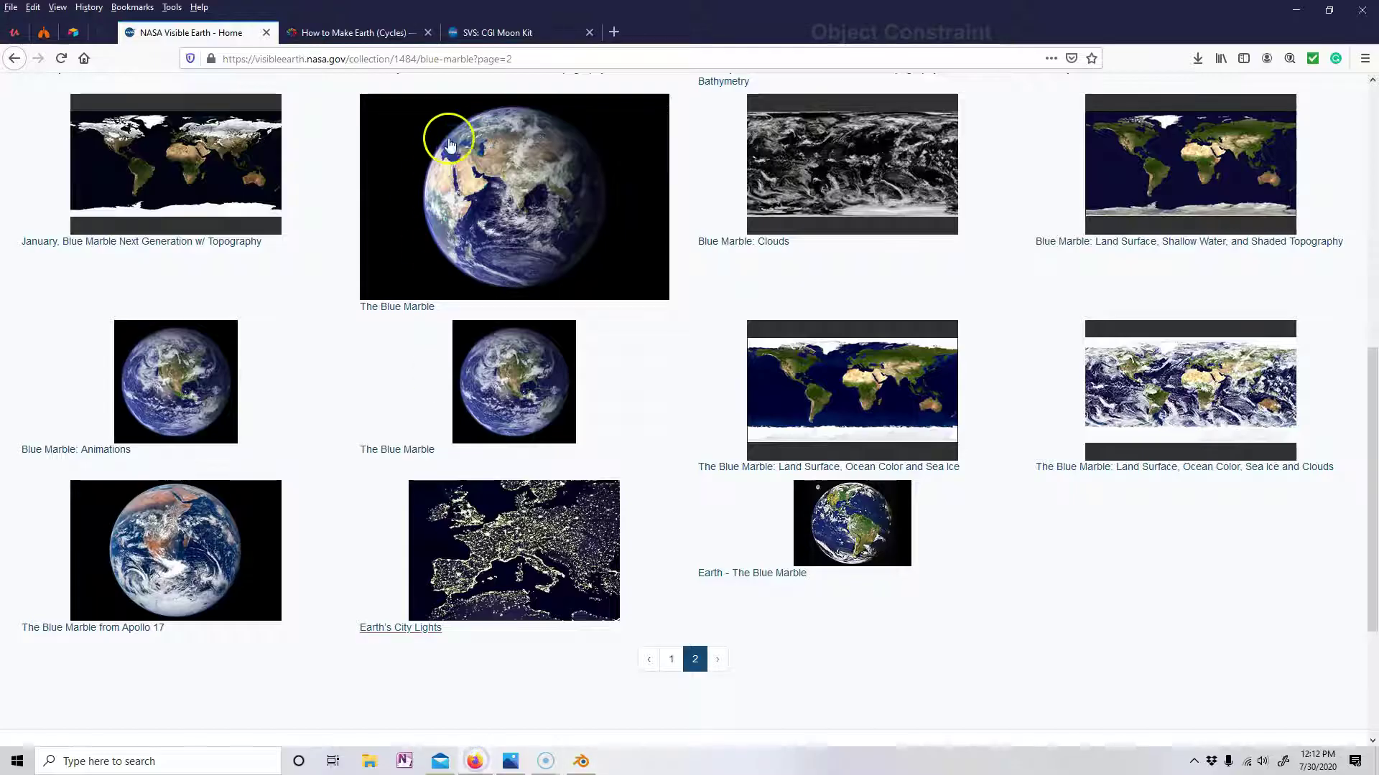
click(514, 32)
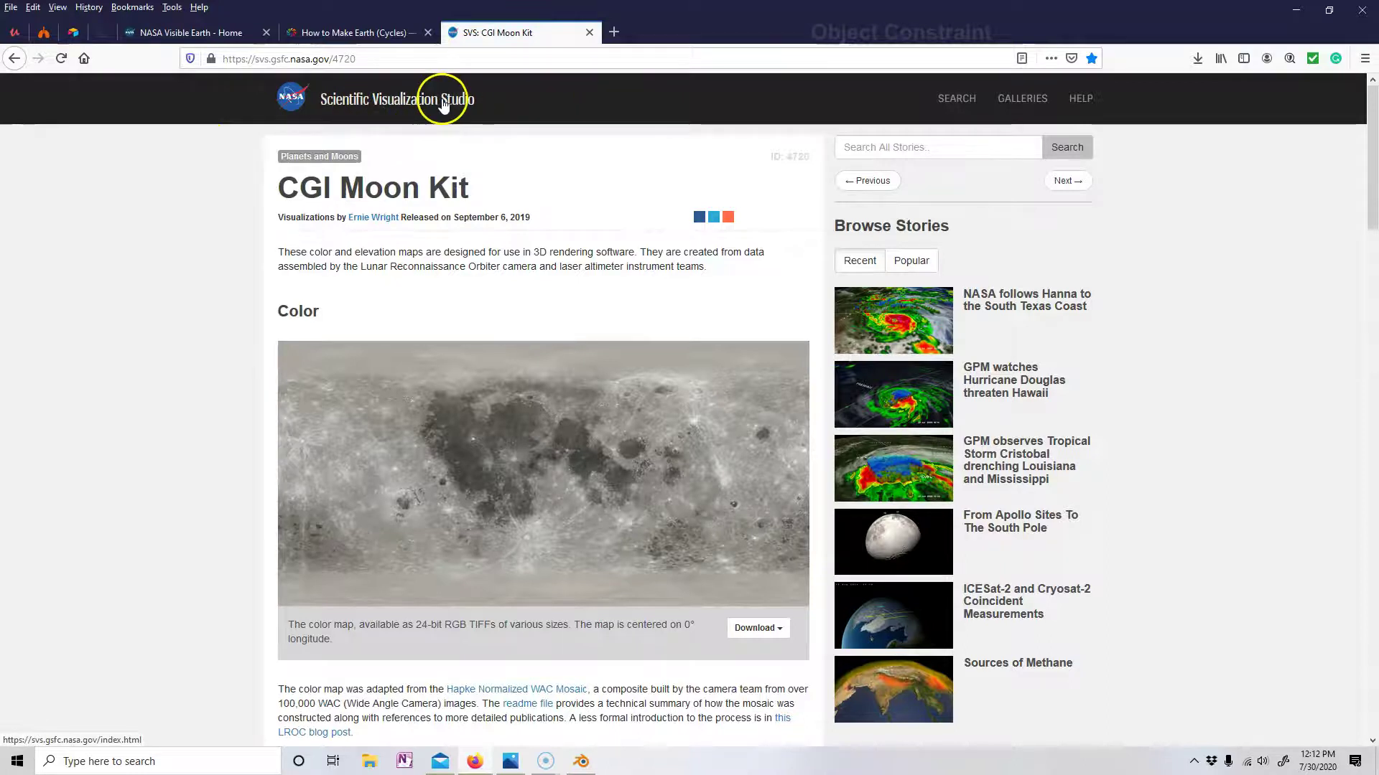
scroll(493, 405, down, 2)
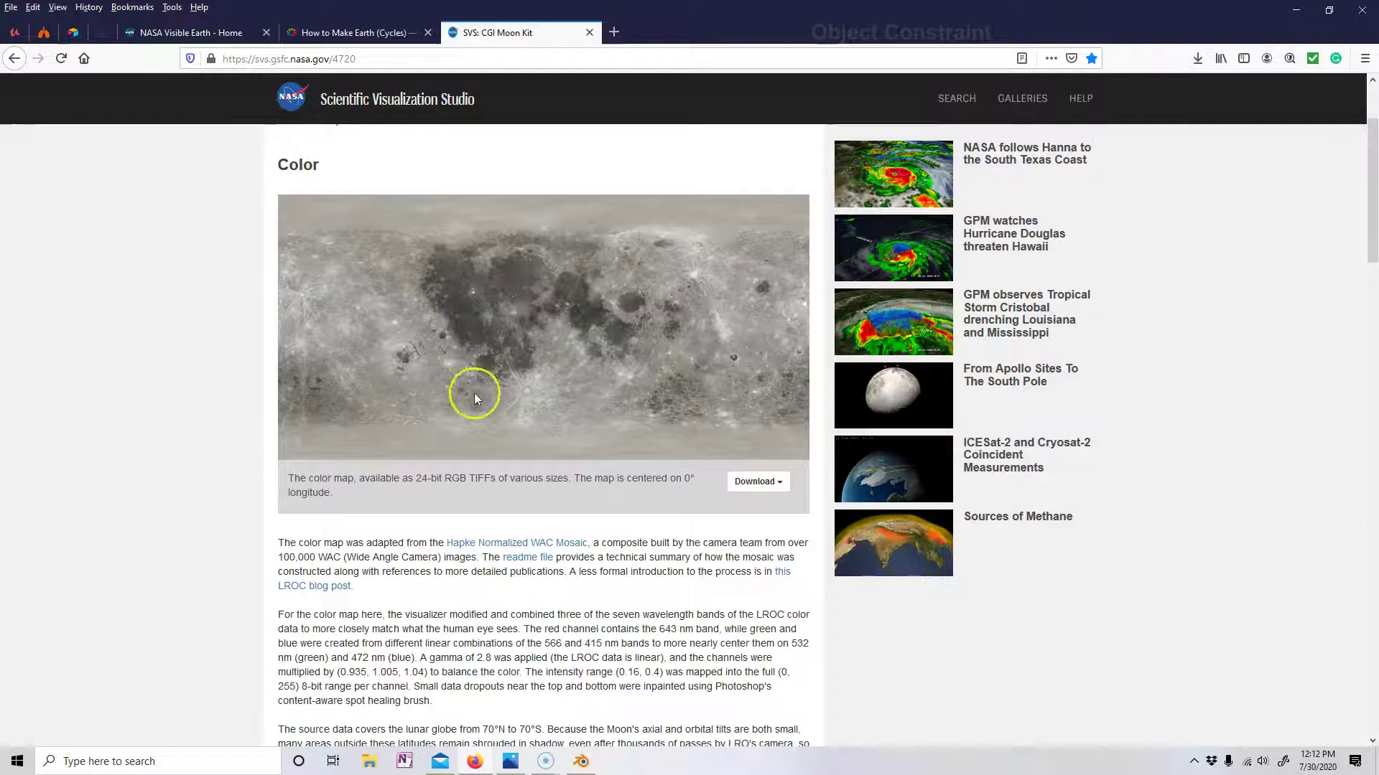
scroll(502, 363, down, 8)
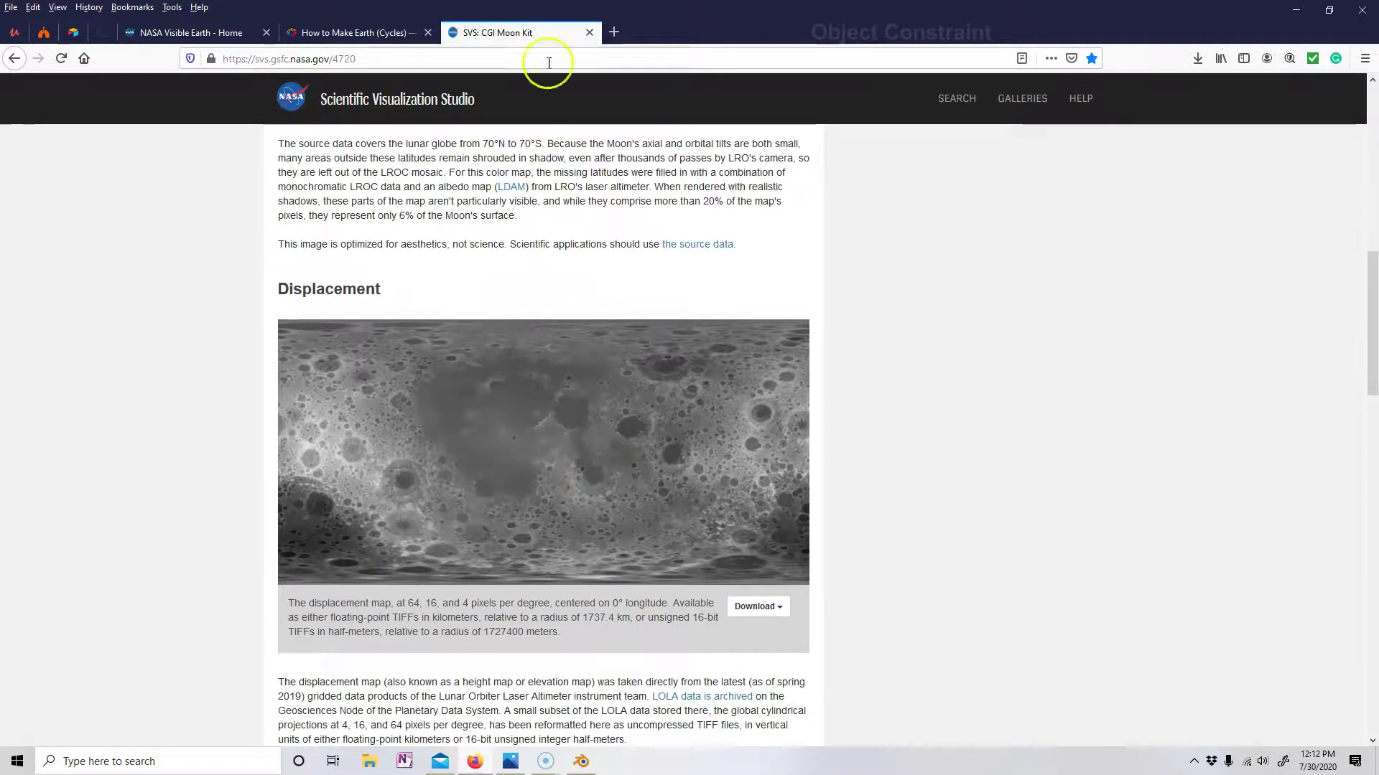
click(1296, 10)
- Add ldem_4_uint_image.tif from the Moon texture folder as an image node and connect its Color to the Principled BSDF's Base Color
click(51, 64)
double_click(21, 131)
drag(40, 137, 363, 446)
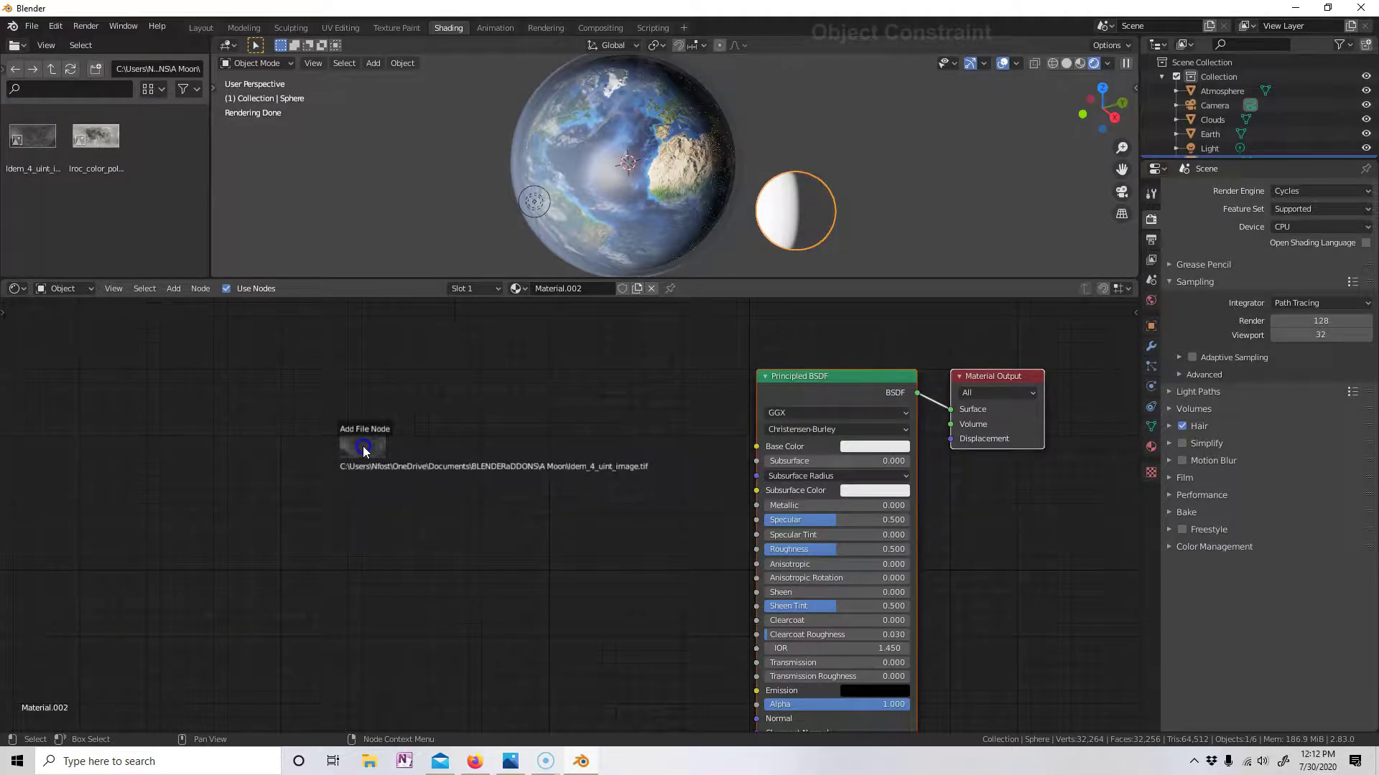
drag(363, 447, 371, 387)
click(386, 446)
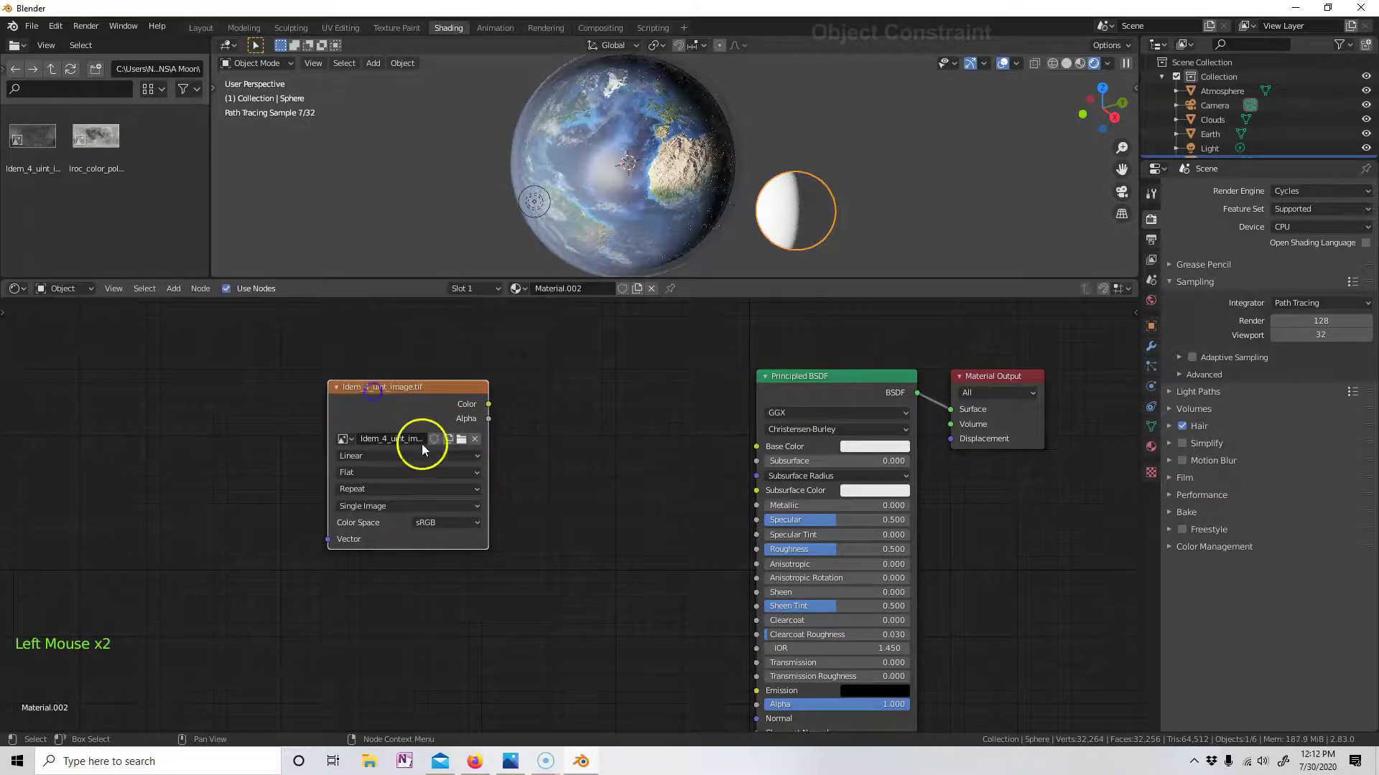
drag(488, 404, 756, 447)
- View the textured small sphere from the front and rename its material to Moon
key(KP_1)
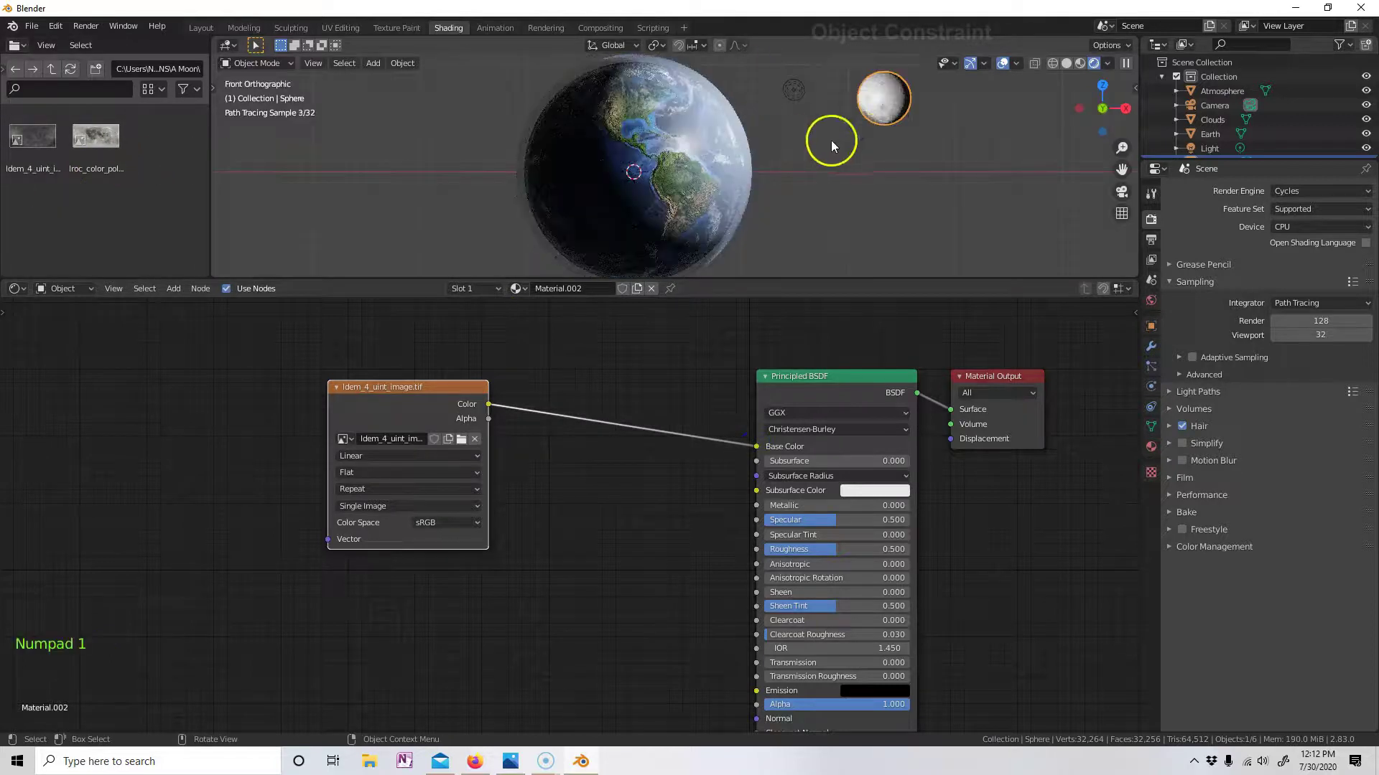
shift+middle_drag(874, 144, 1008, 100)
scroll(739, 172, up, 8)
click(574, 294)
text(Moon)
drag(611, 284, 537, 287)
text(Moon)
key(Return)
- Rename the small sphere object to Moon and apply its scale
scroll(1182, 103, down, 1)
double_click(1220, 144)
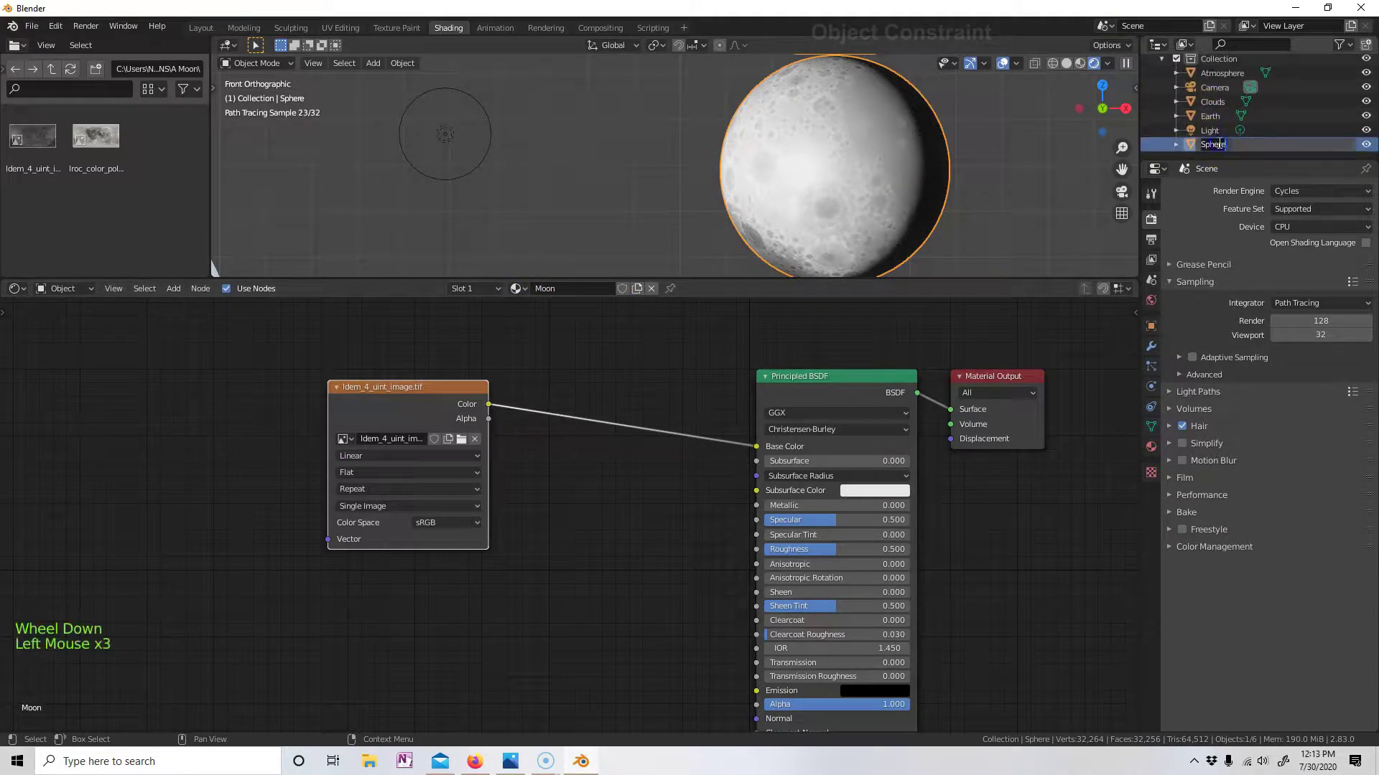
text(Moon)
key(Return)
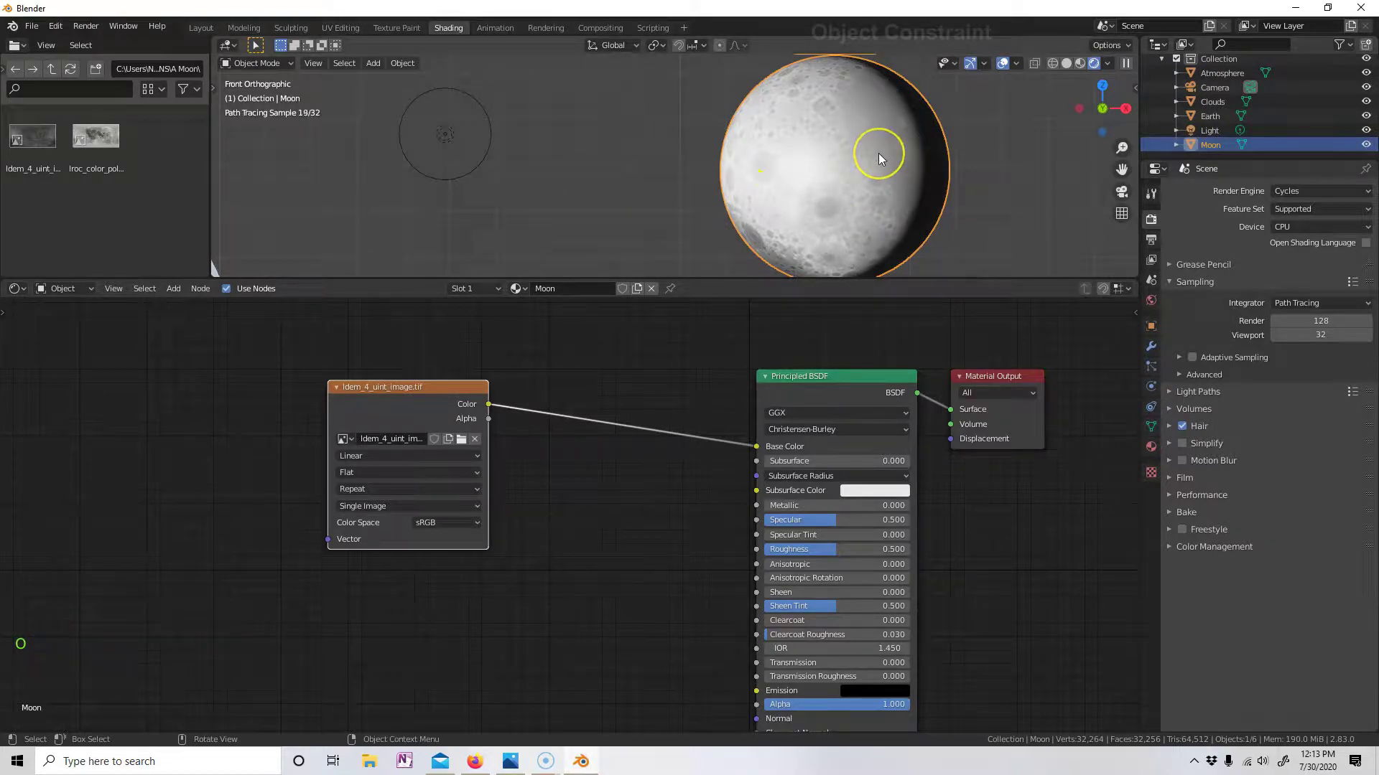
key(ctrl+a)
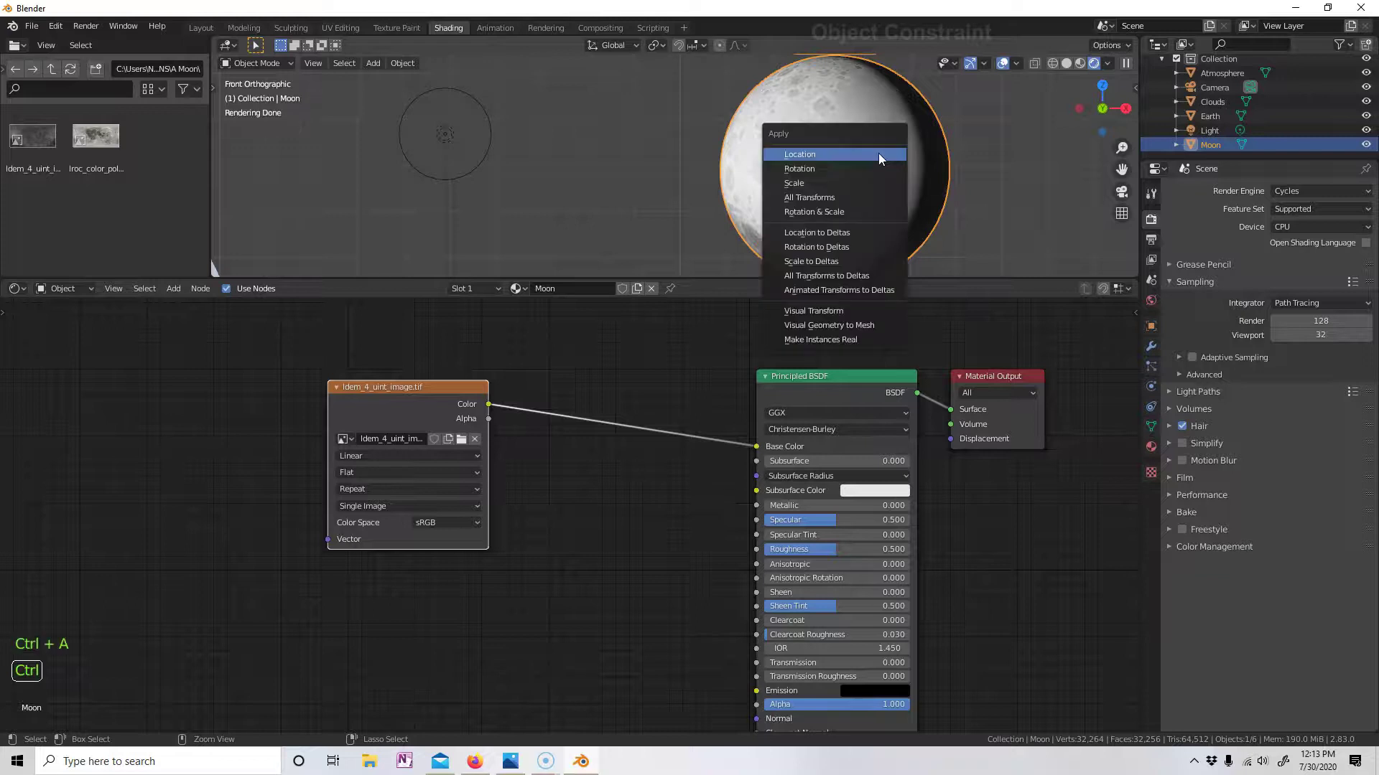
click(869, 181)
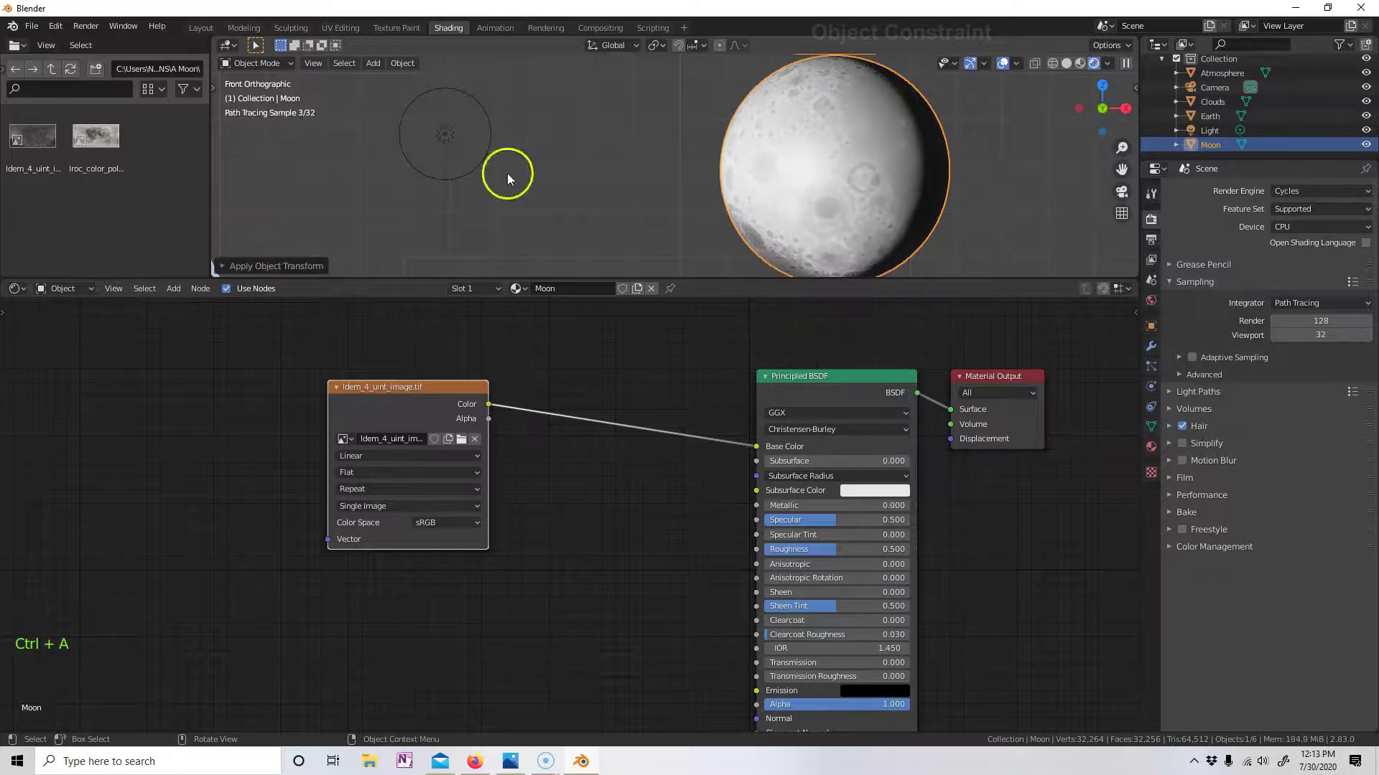
- Add lroc_color_poles_2k_displacement.tif as a second image node below the first and set its color space to Non-Color
click(103, 141)
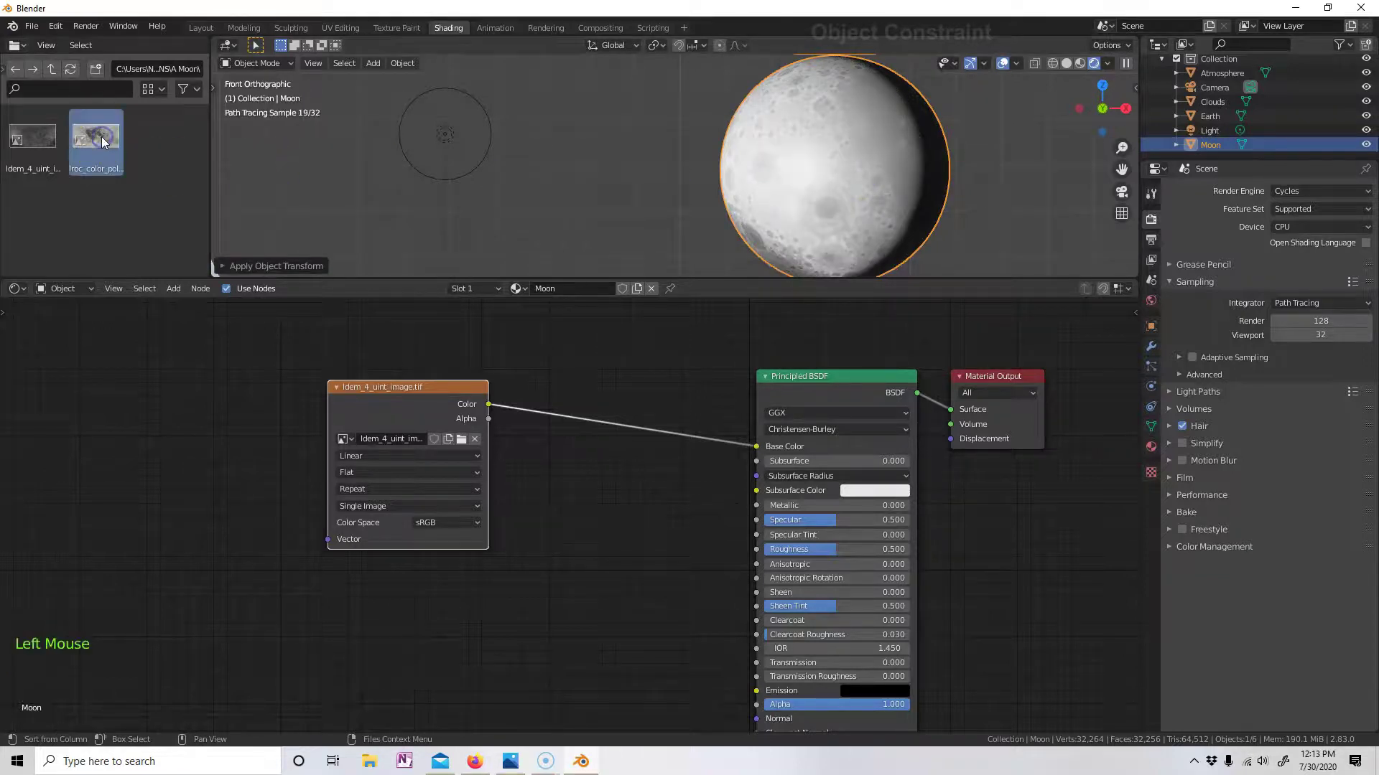
drag(101, 140, 349, 598)
middle_drag(528, 613, 528, 492)
click(450, 611)
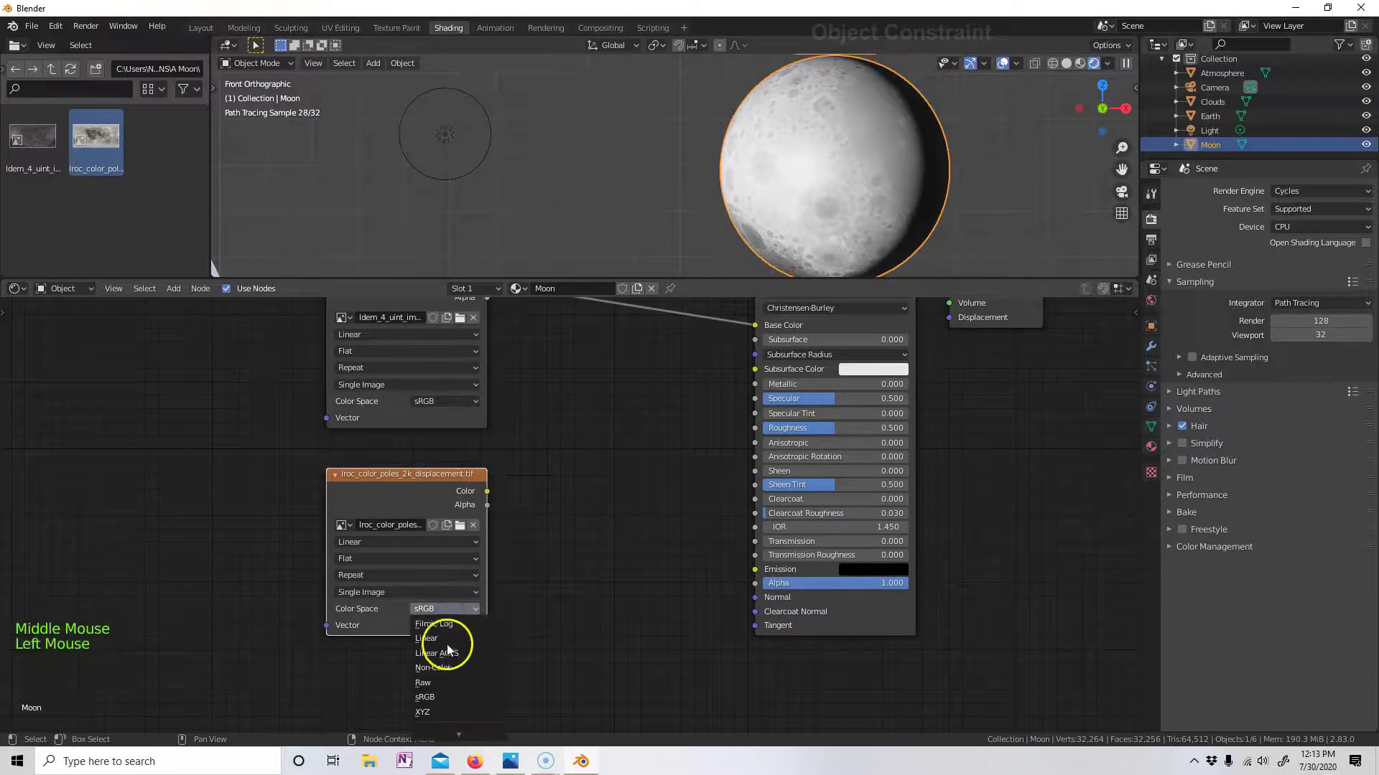
click(436, 668)
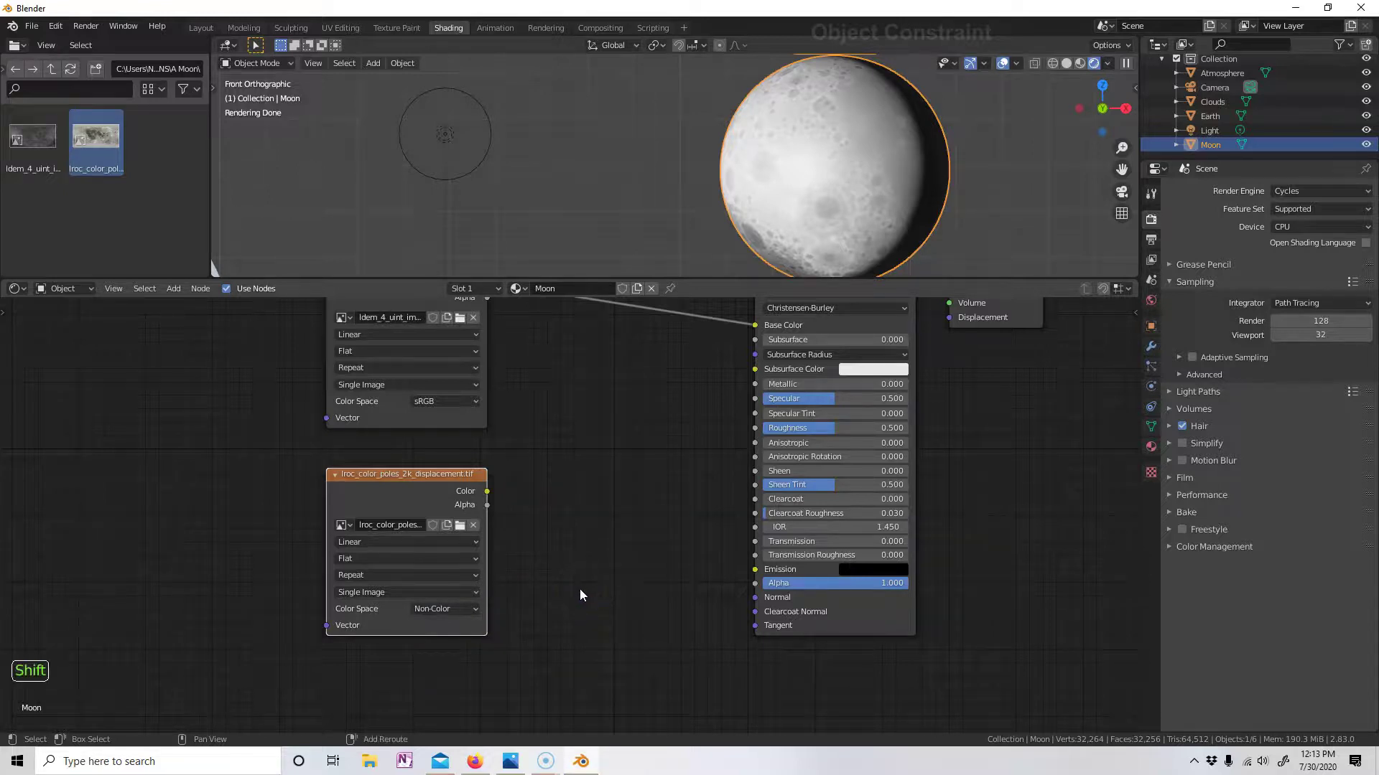
- Add a Displacement node, feeding the second image's Color into Height and its Displacement output into the Material Output's Displacement
key(shift+a)
mouse_move(575, 660)
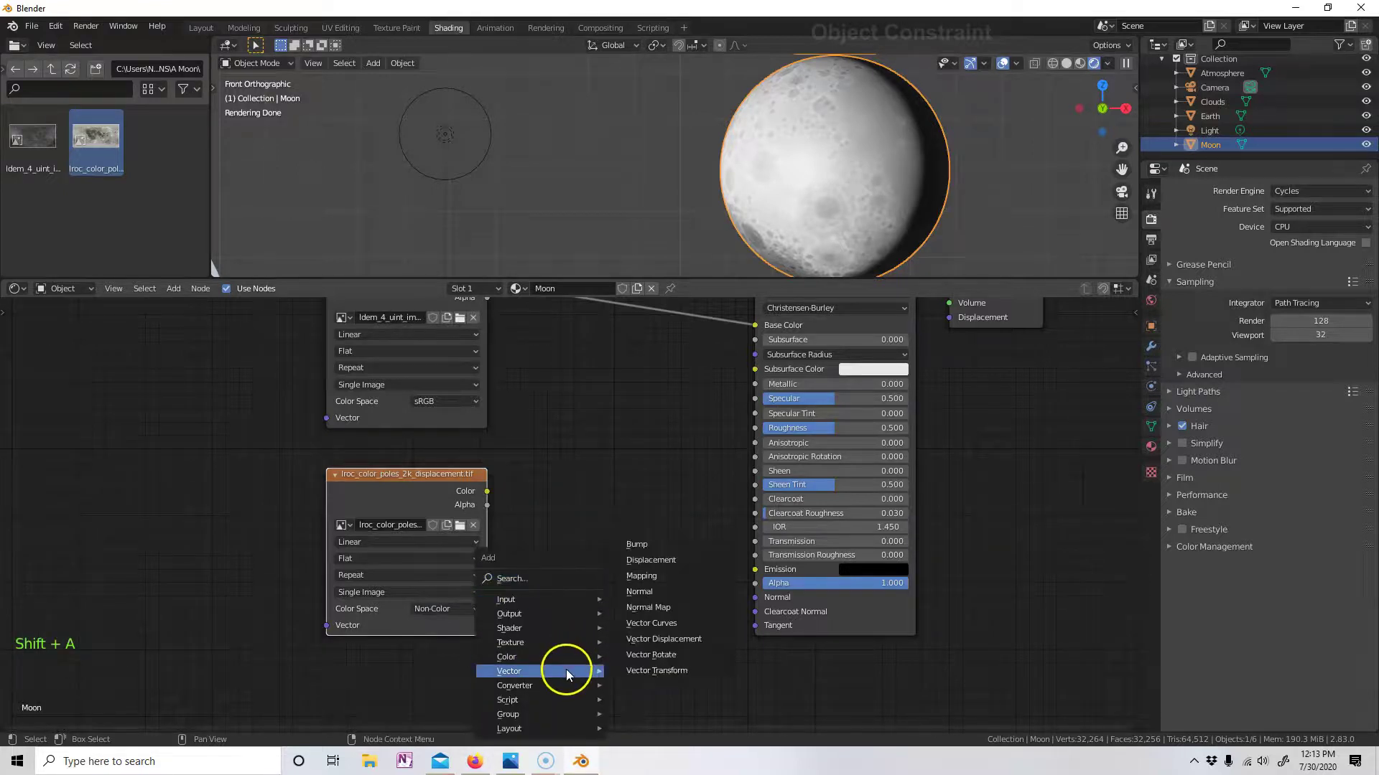
click(651, 568)
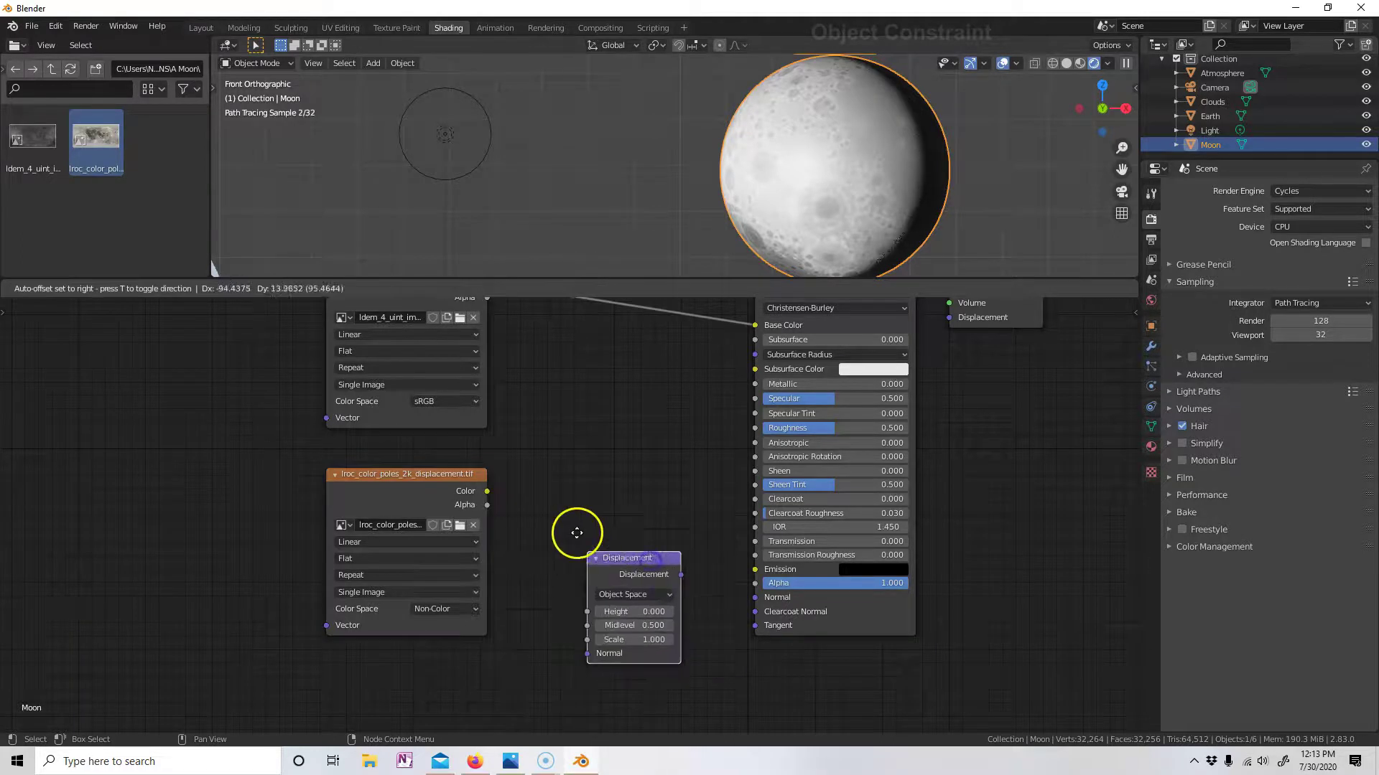
click(562, 446)
drag(482, 493, 563, 505)
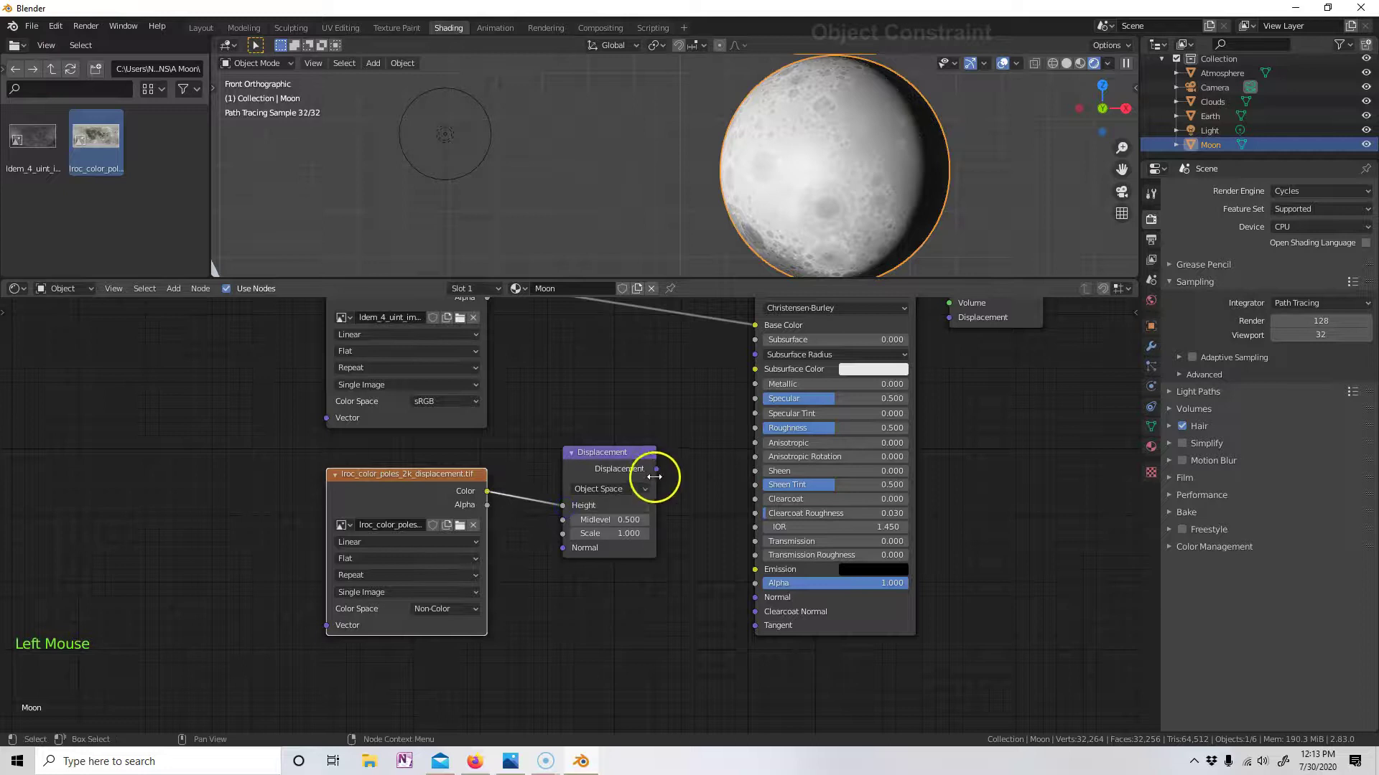
drag(656, 470, 949, 317)
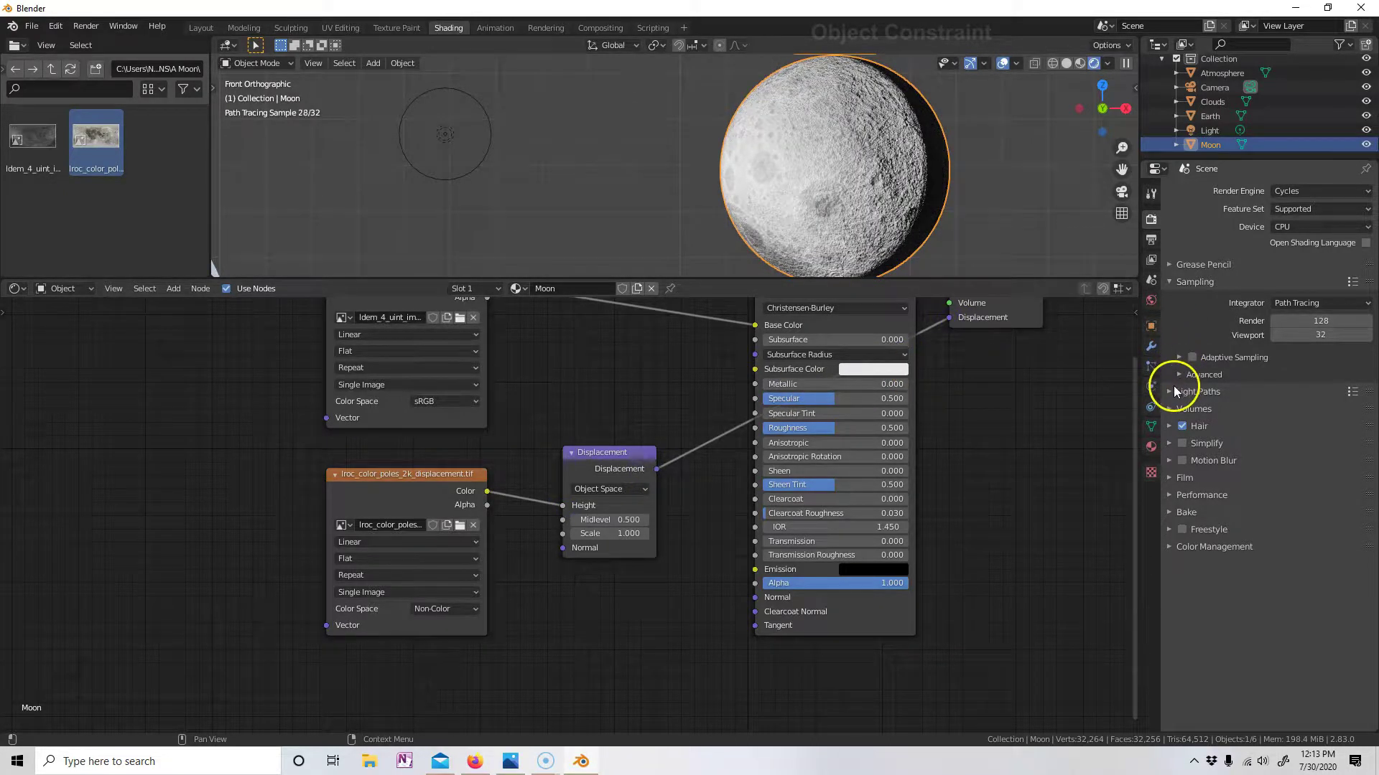
- Review the Moon material's displacement settings and check how the Moon looks beside the Earth
click(1152, 448)
scroll(1192, 503, down, 9)
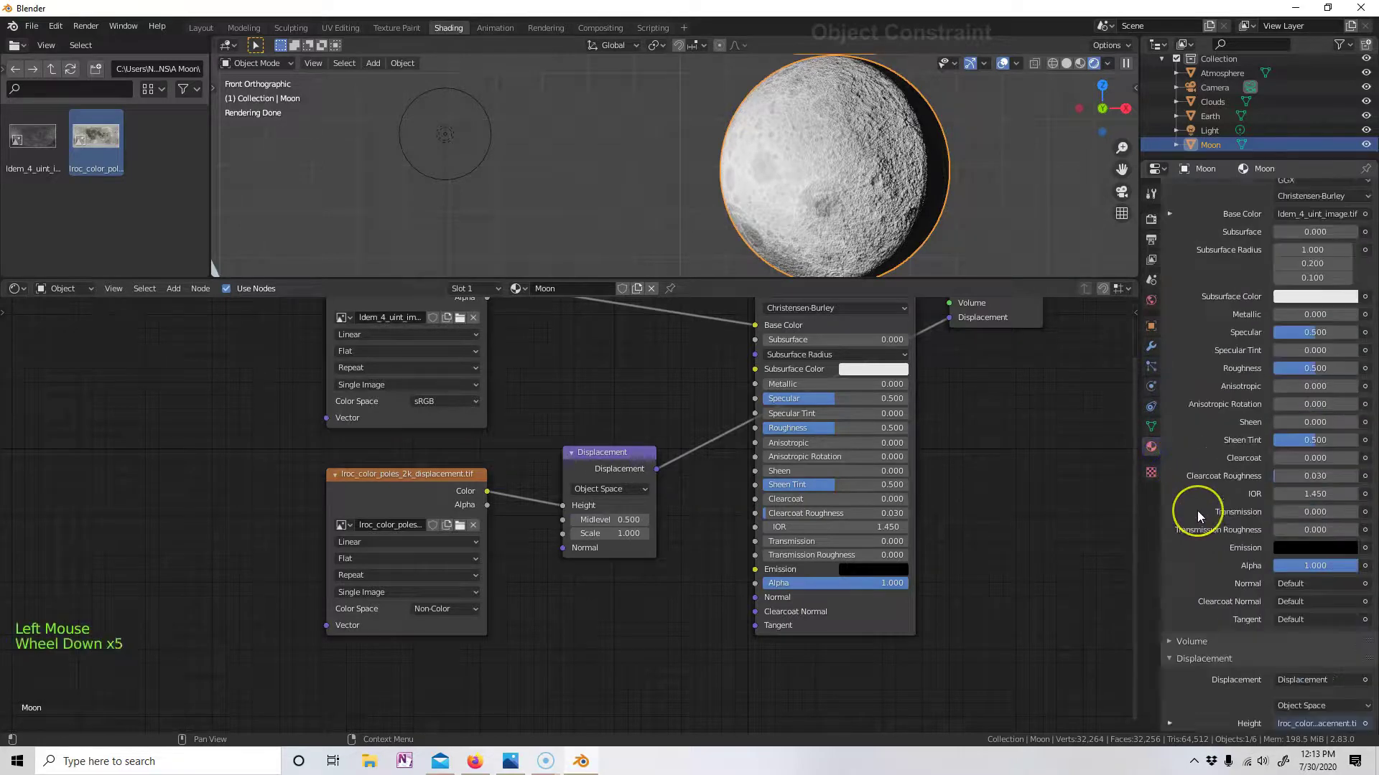
scroll(1196, 510, down, 3)
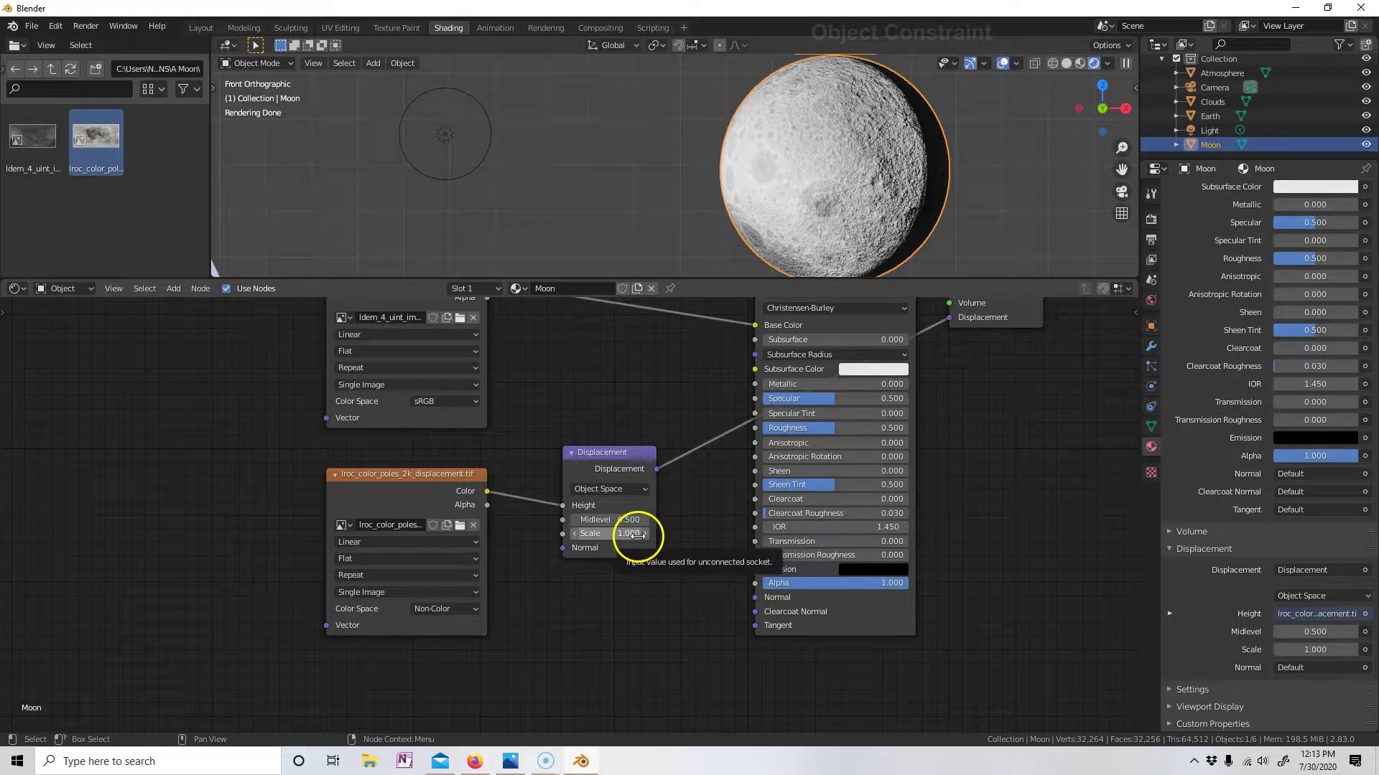
scroll(704, 174, down, 3)
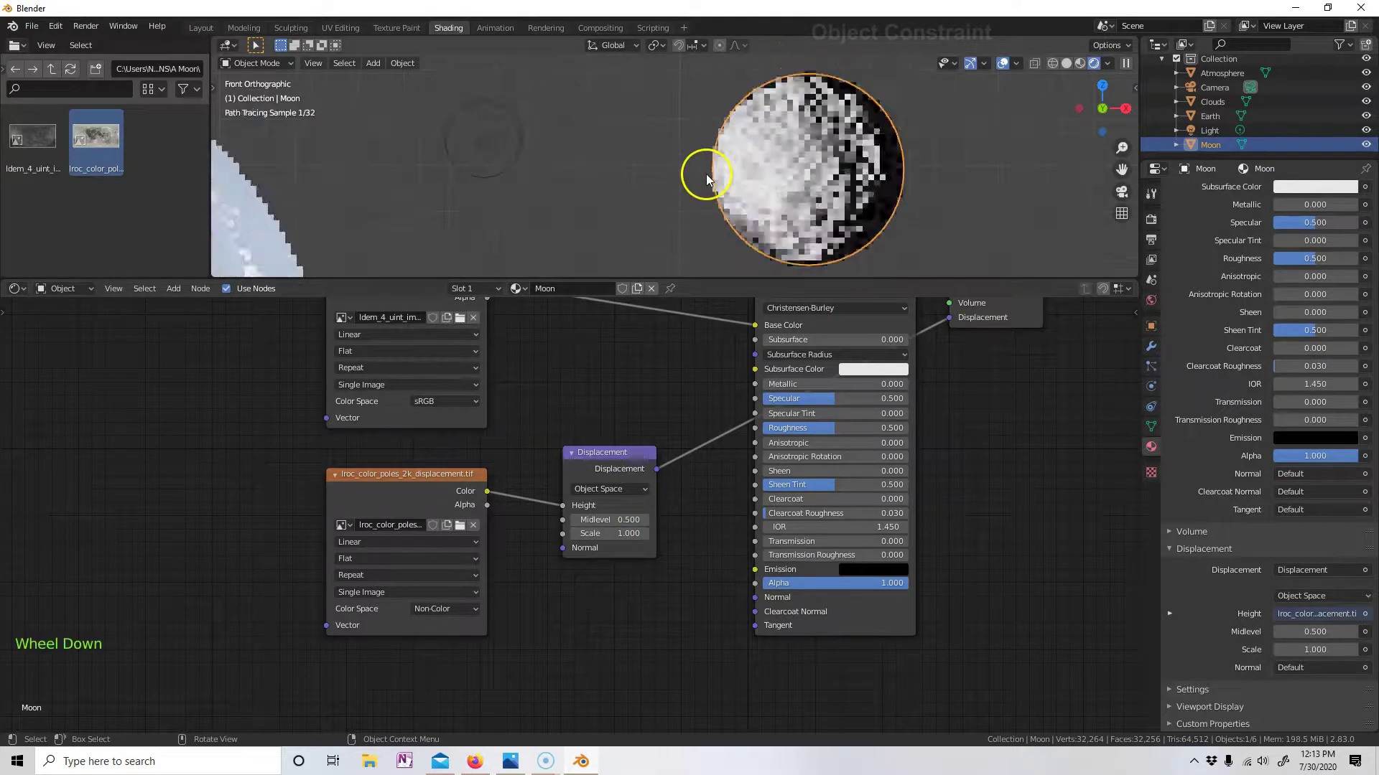
scroll(707, 178, down, 9)
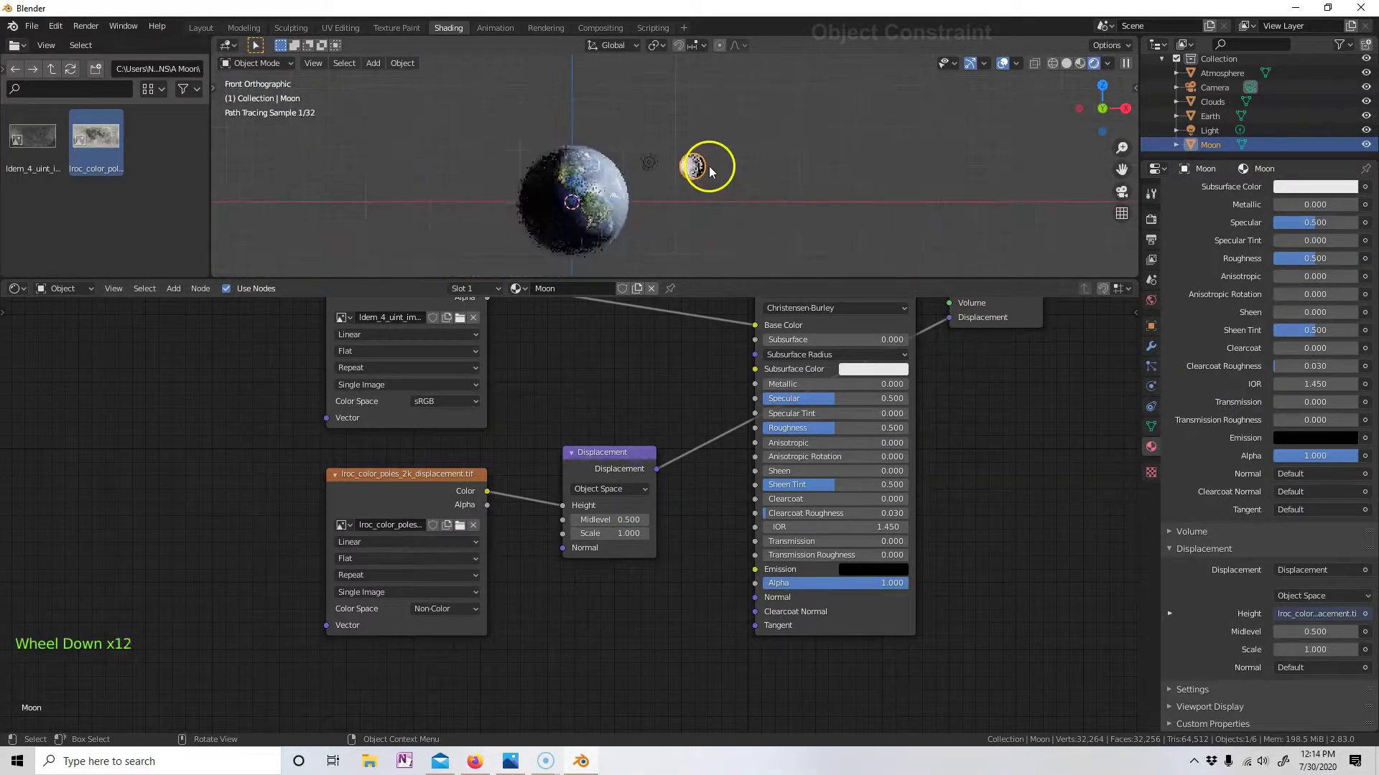
- Return to the Layout workspace and save the project as Earth 1 in the Earth folder
click(201, 28)
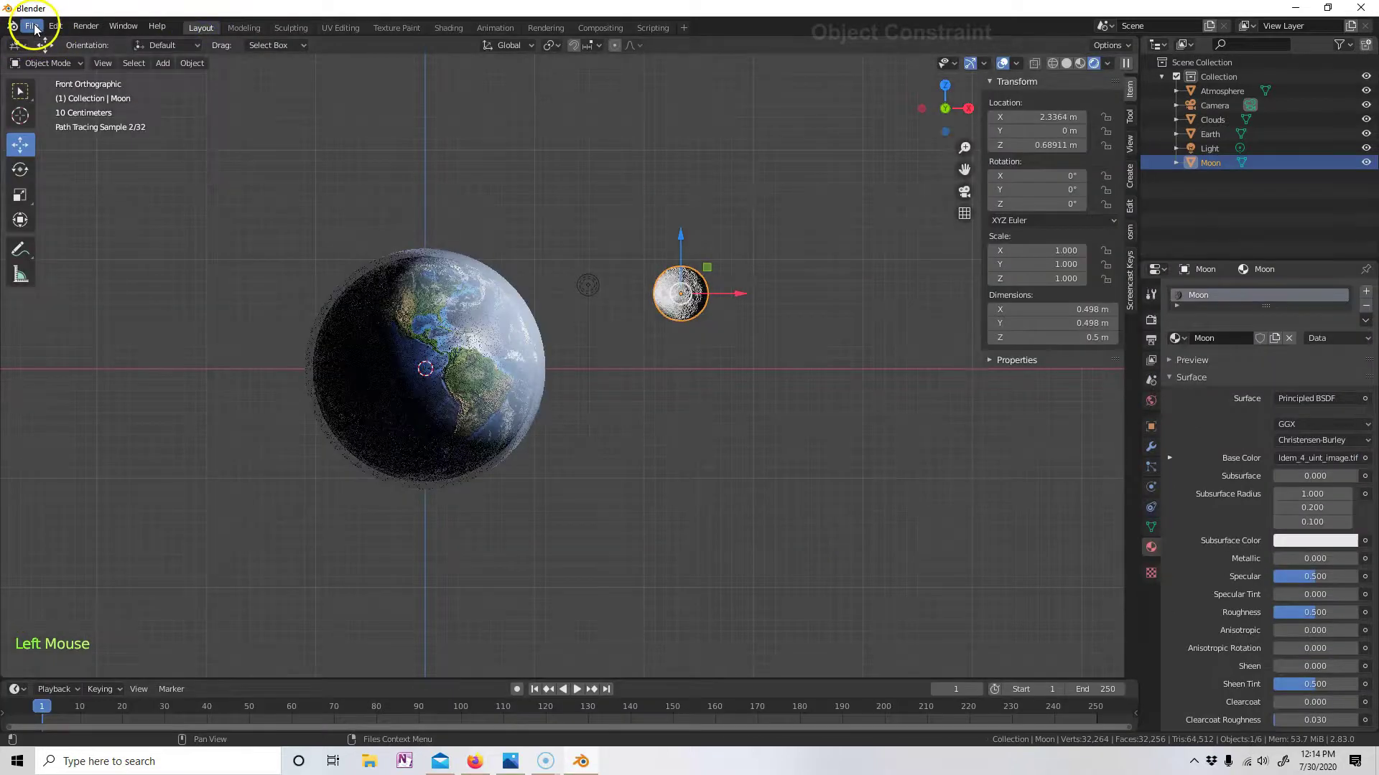
click(32, 26)
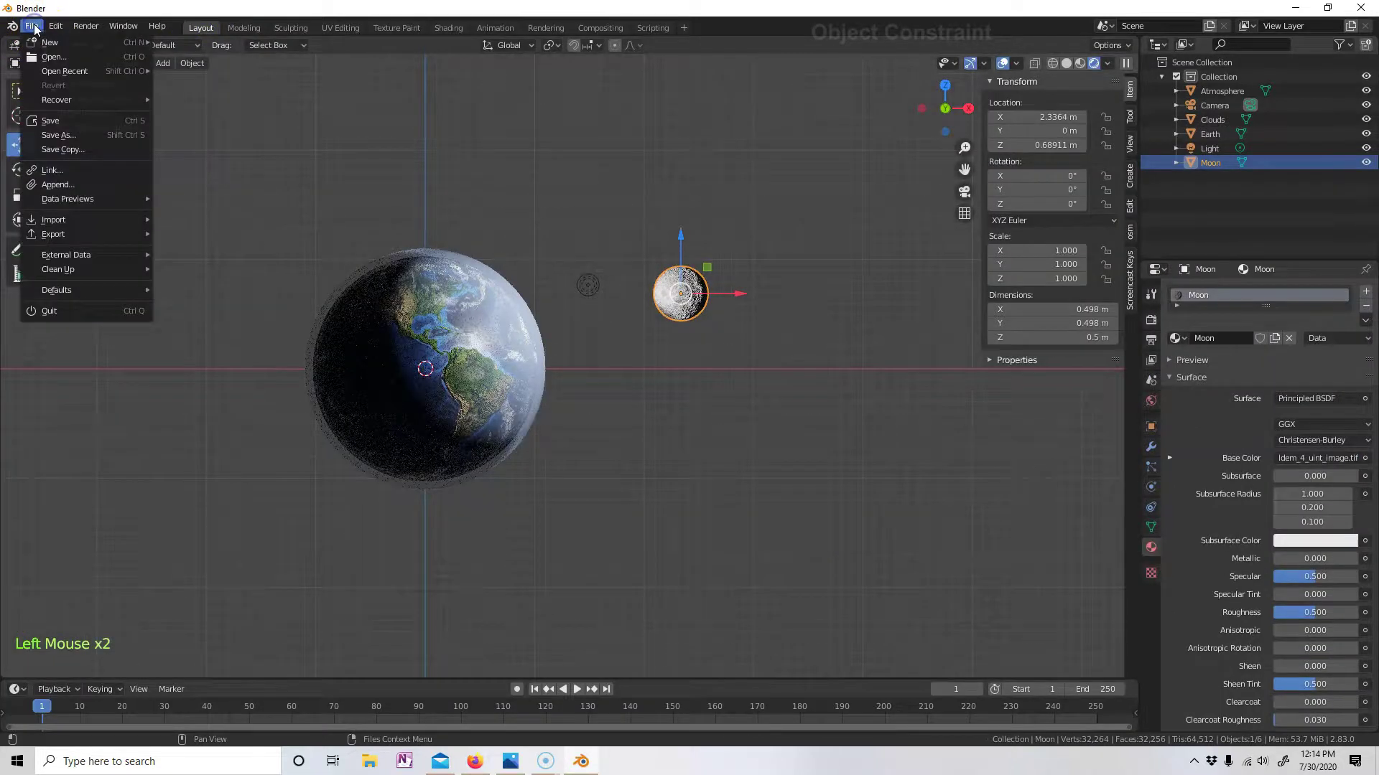
click(57, 135)
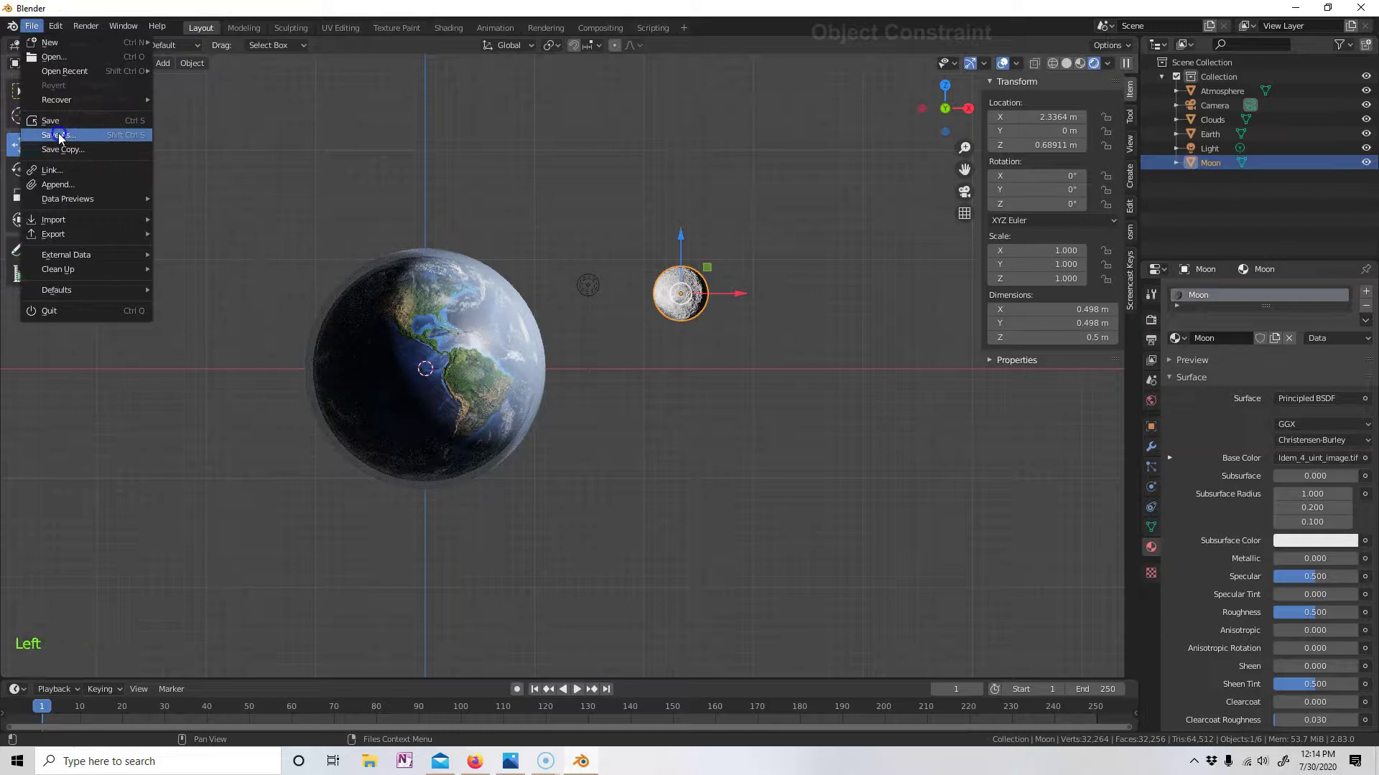
key(r)
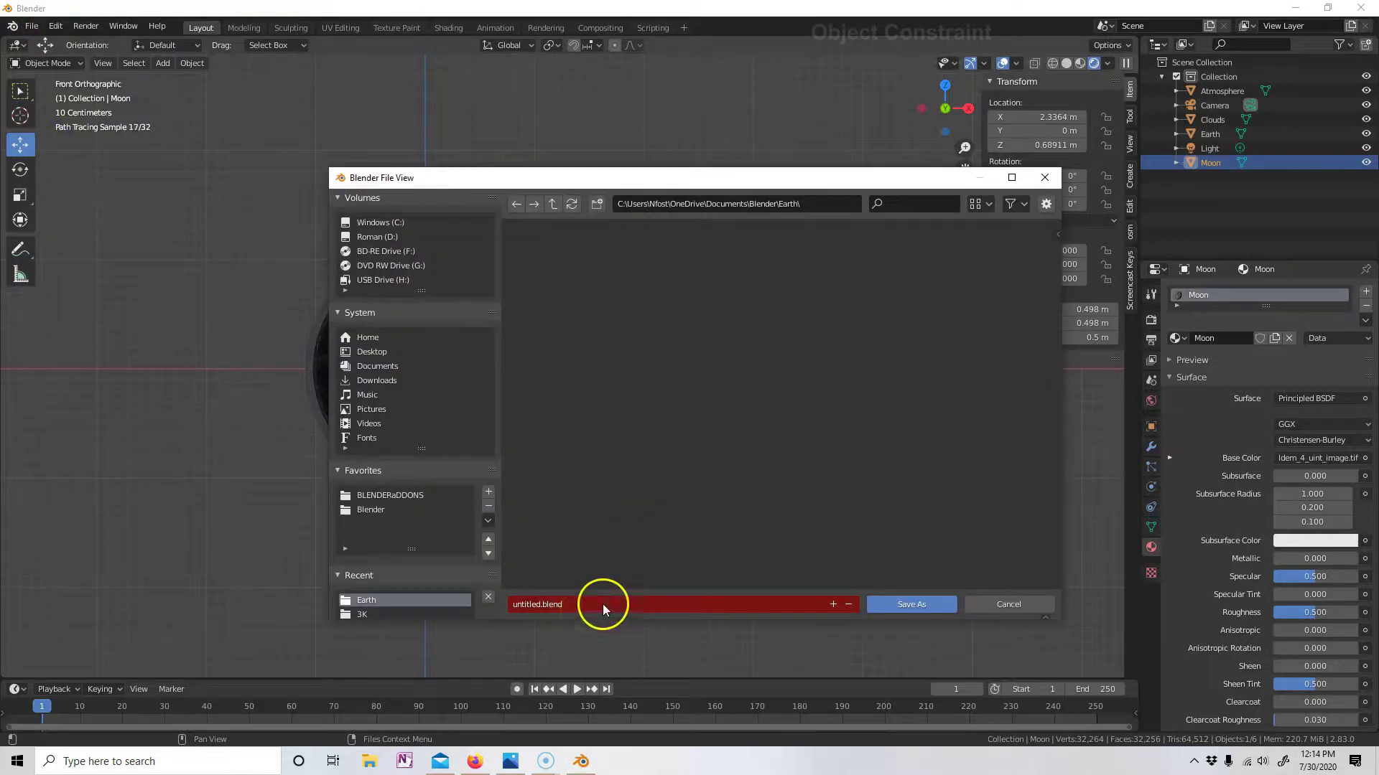
key(t)
click(416, 604)
text(Earth 1)
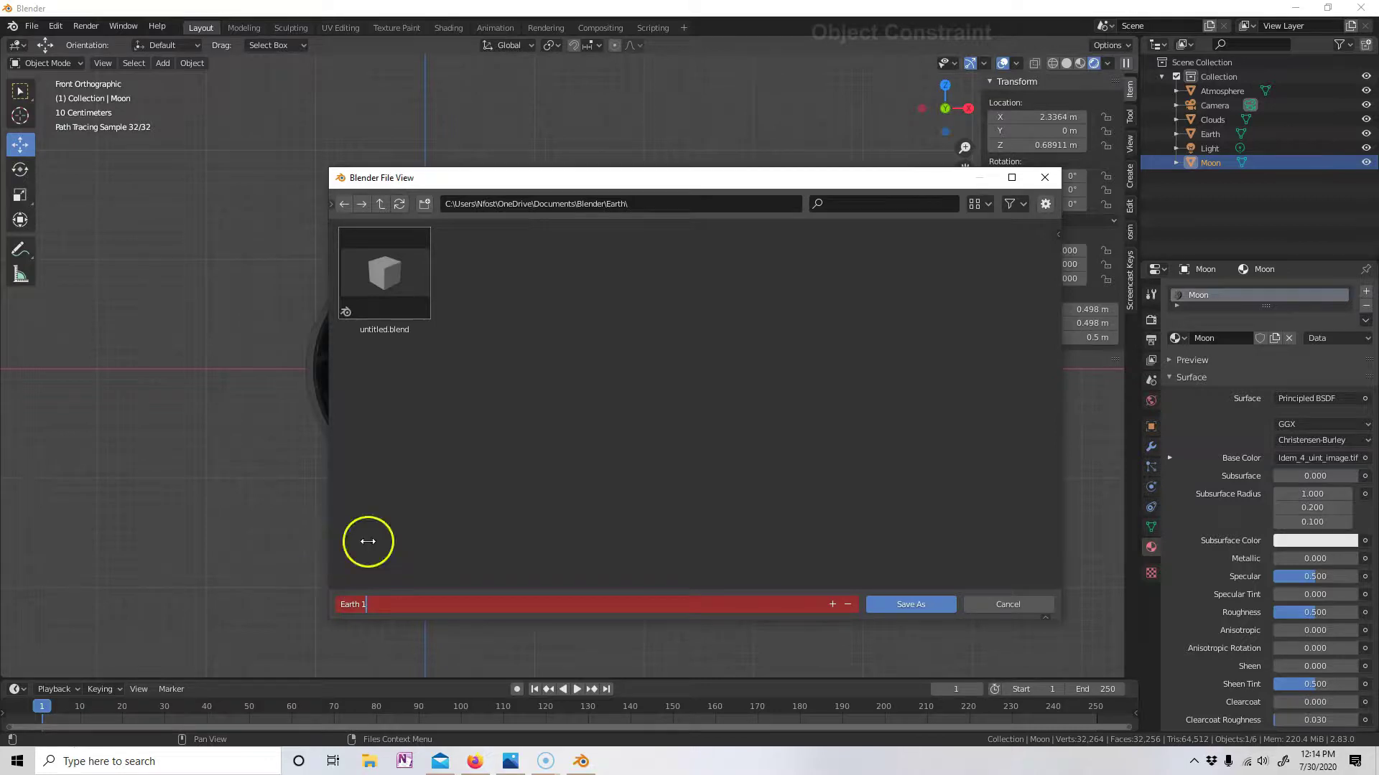
click(899, 605)
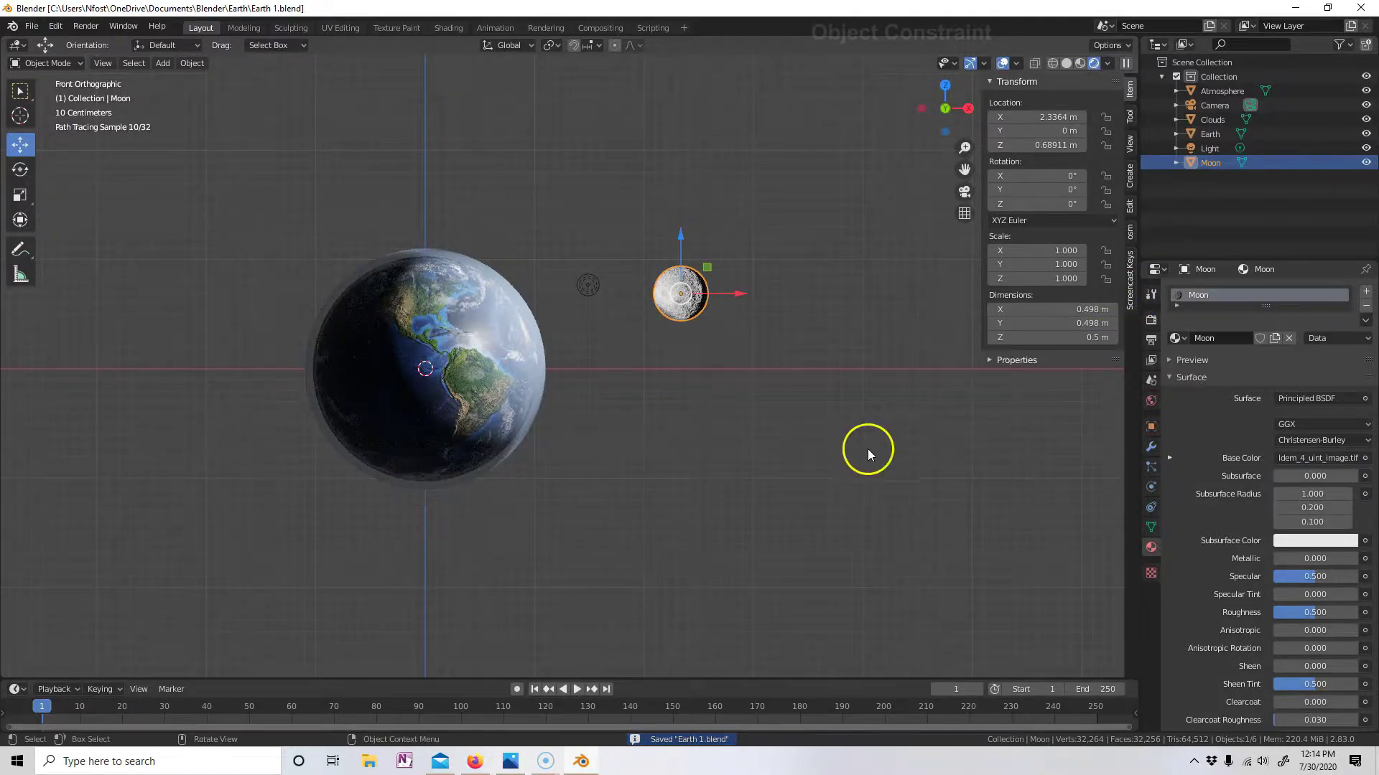
- Darken the world background color to a value of 0.1
click(1151, 403)
click(1329, 374)
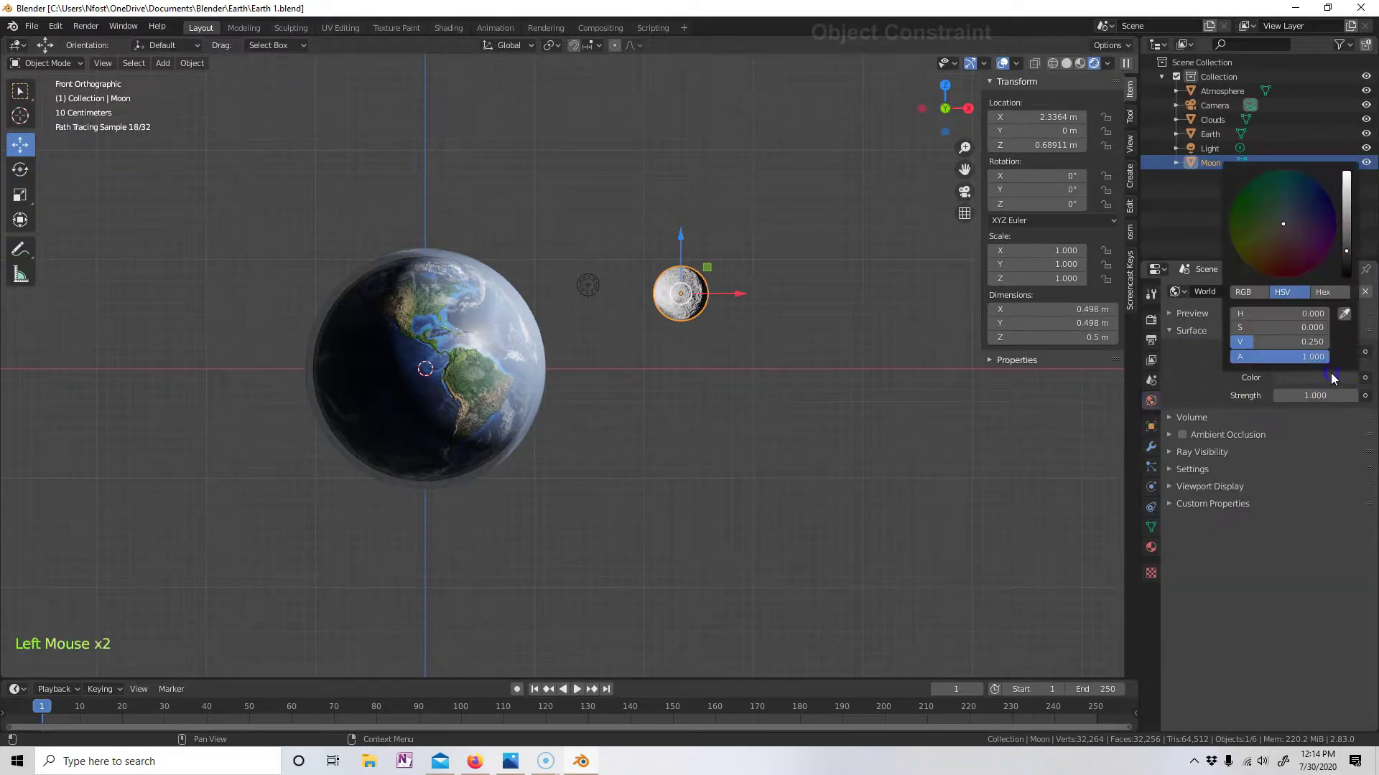
drag(1349, 252, 1346, 267)
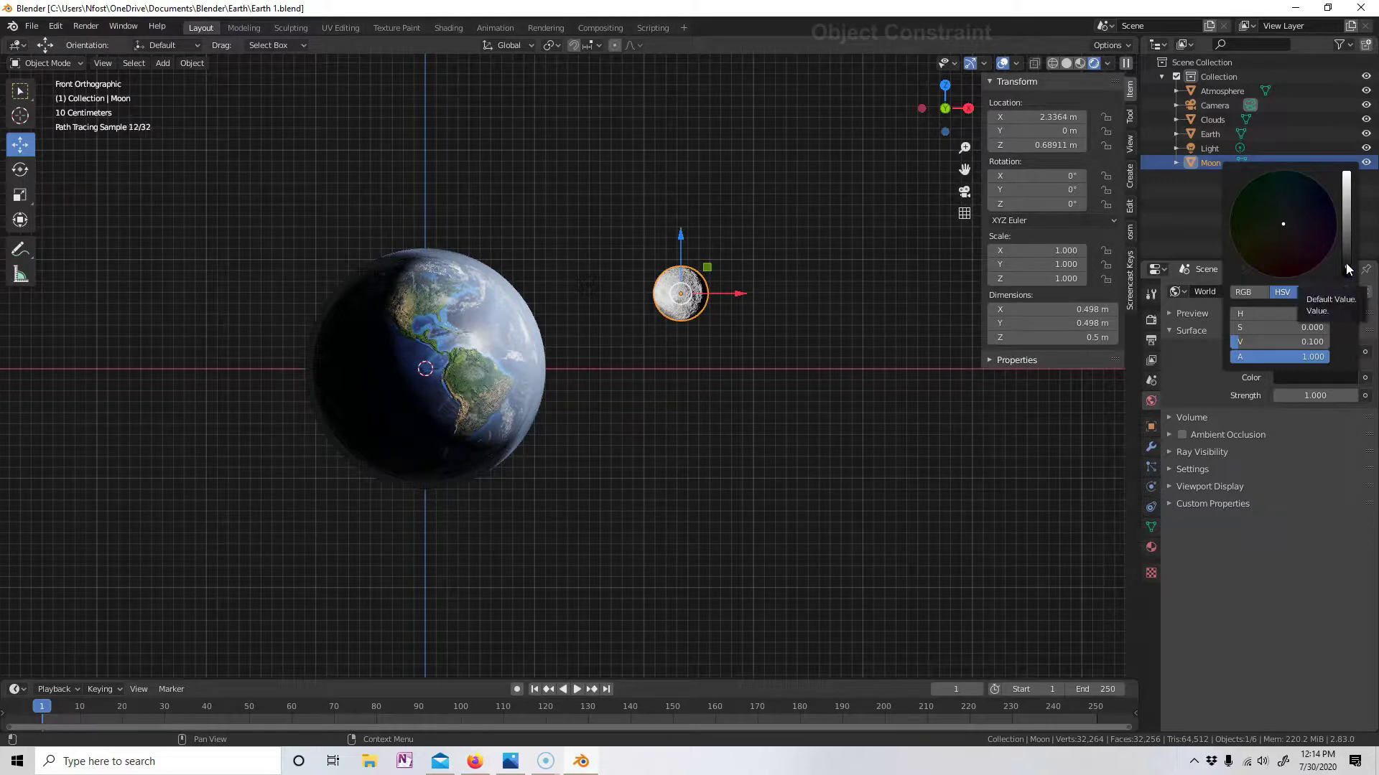
- Search the add-ons in Blender's preferences for "Images" to check the Import Images as Planes add-on
click(56, 26)
click(80, 233)
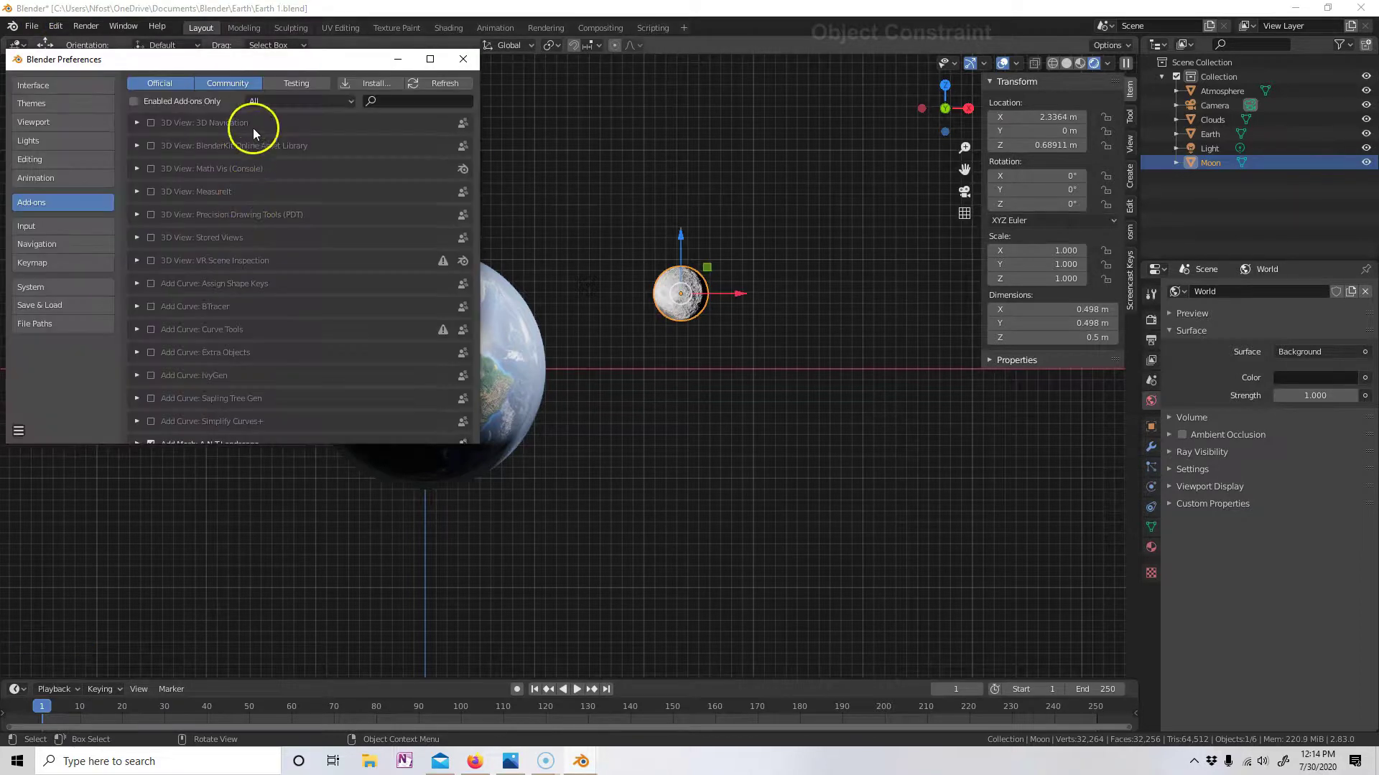
click(389, 102)
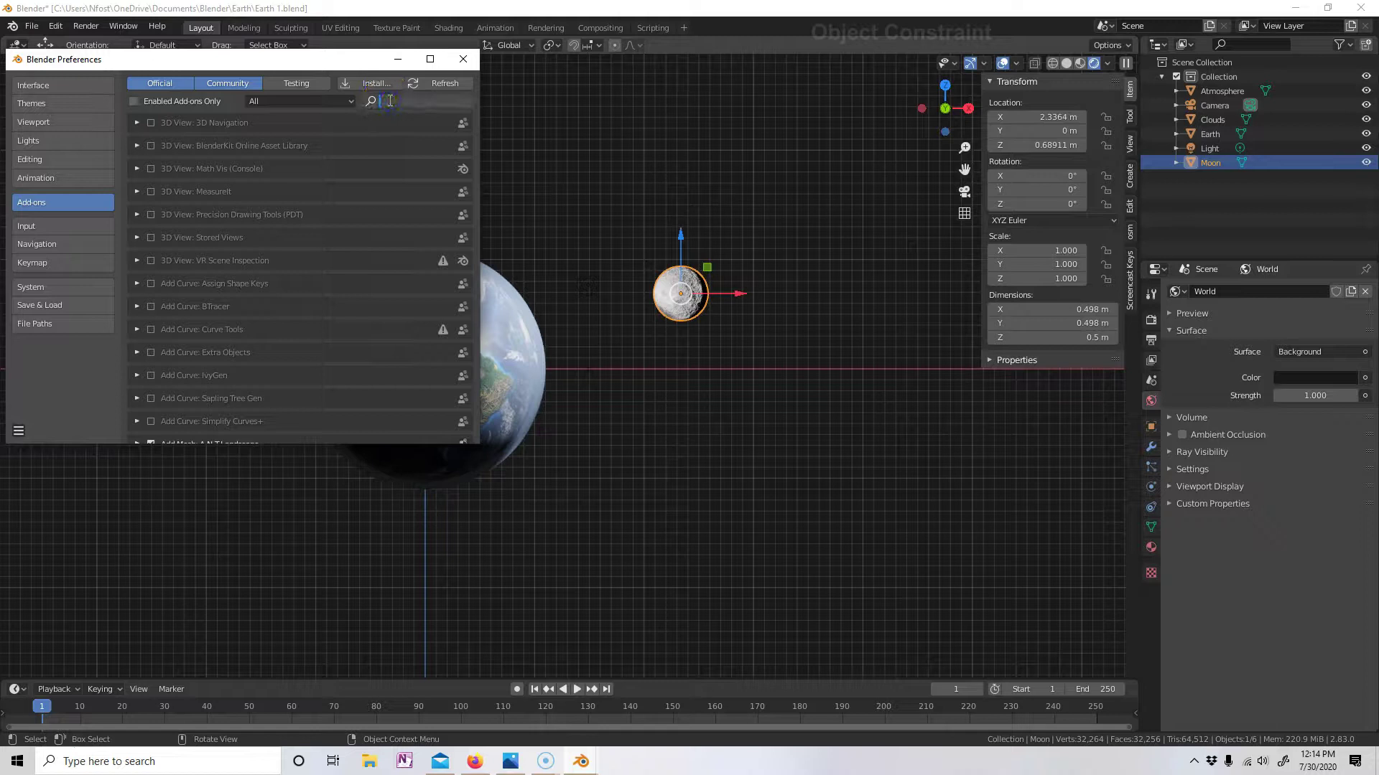
text(Images)
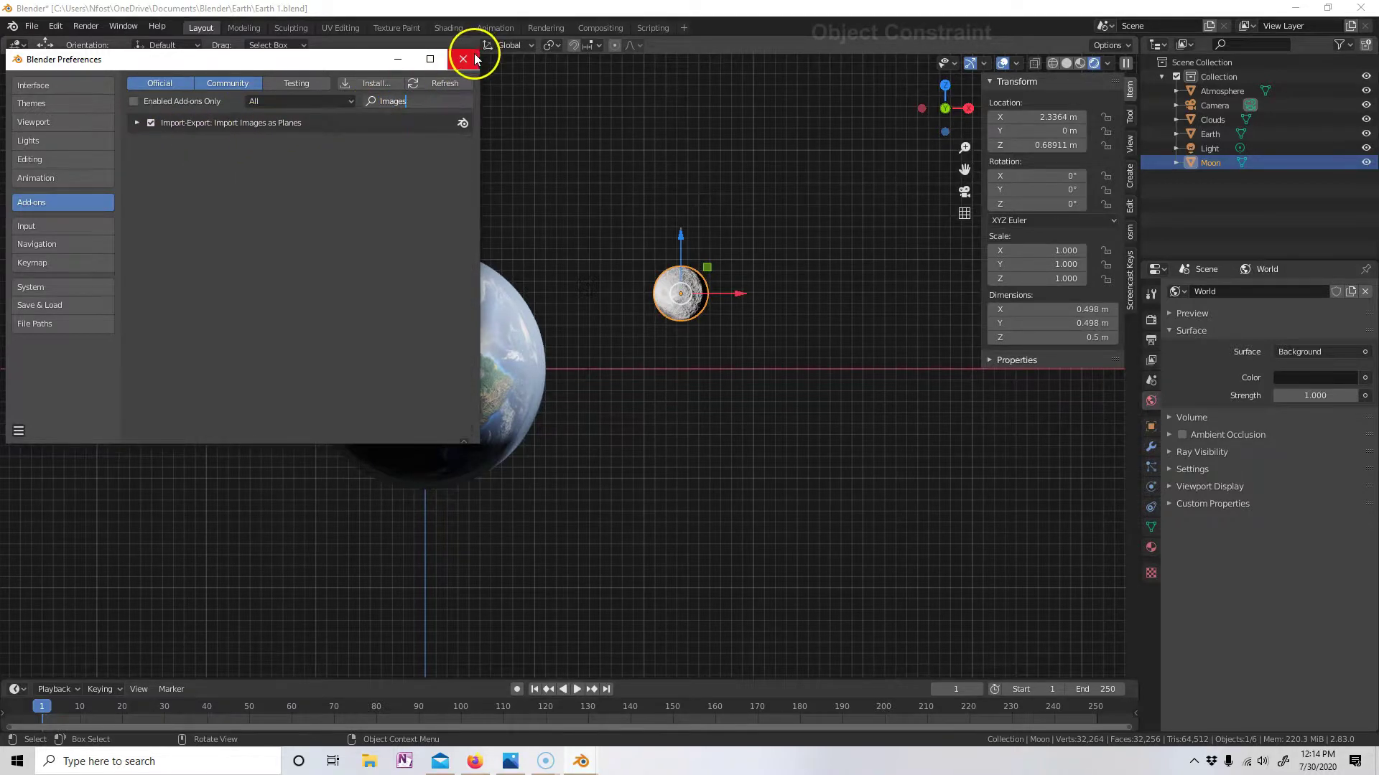
- Close the preferences and look up the Images as Planes option among the image objects that can be added
click(476, 58)
right_click(476, 181)
click(523, 148)
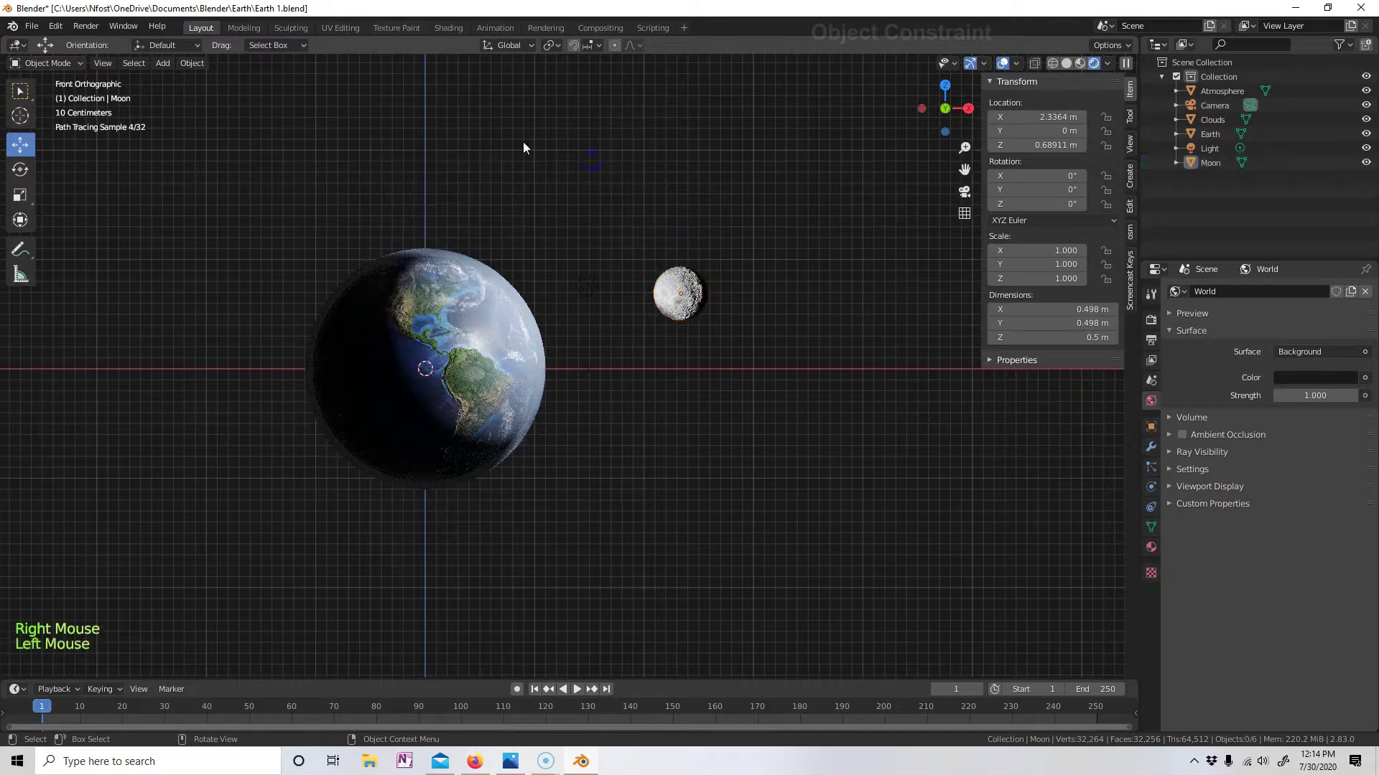
click(163, 63)
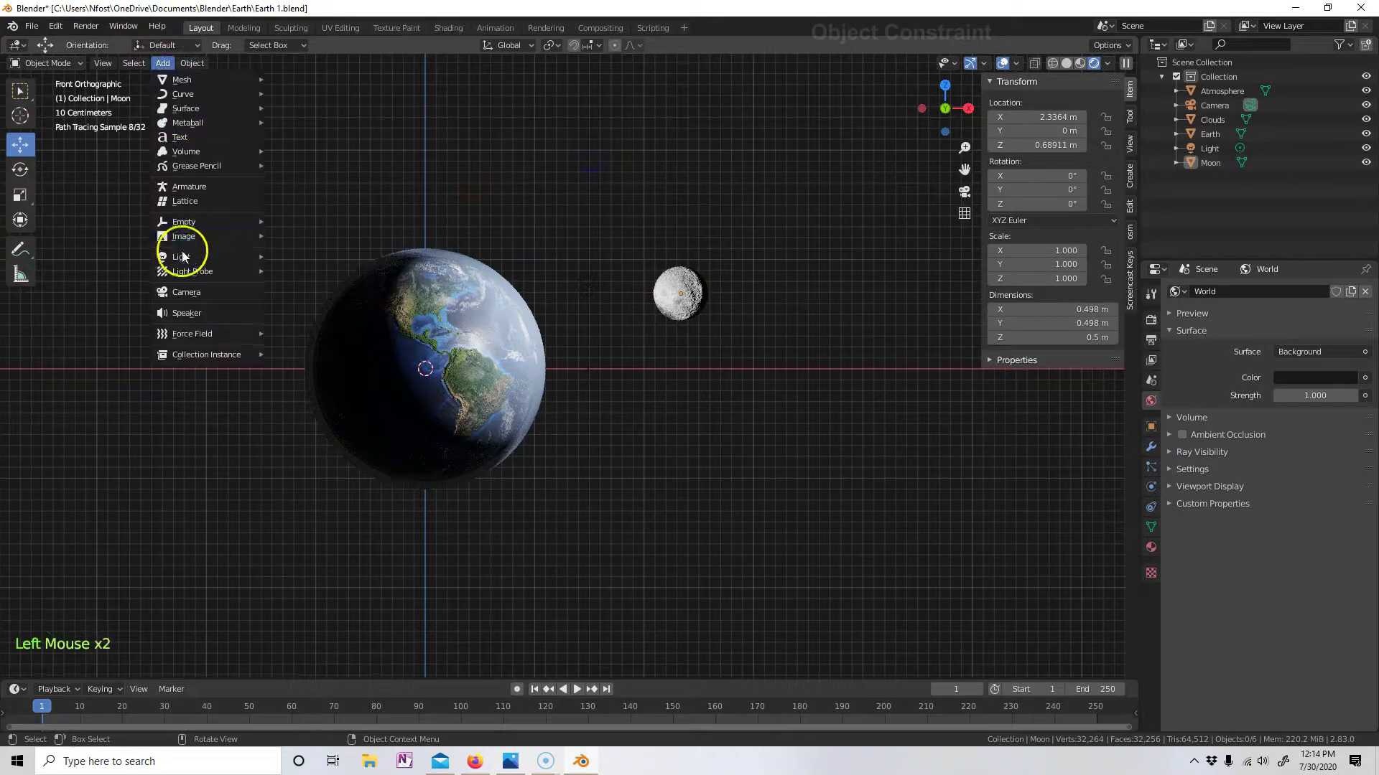
mouse_move(189, 236)
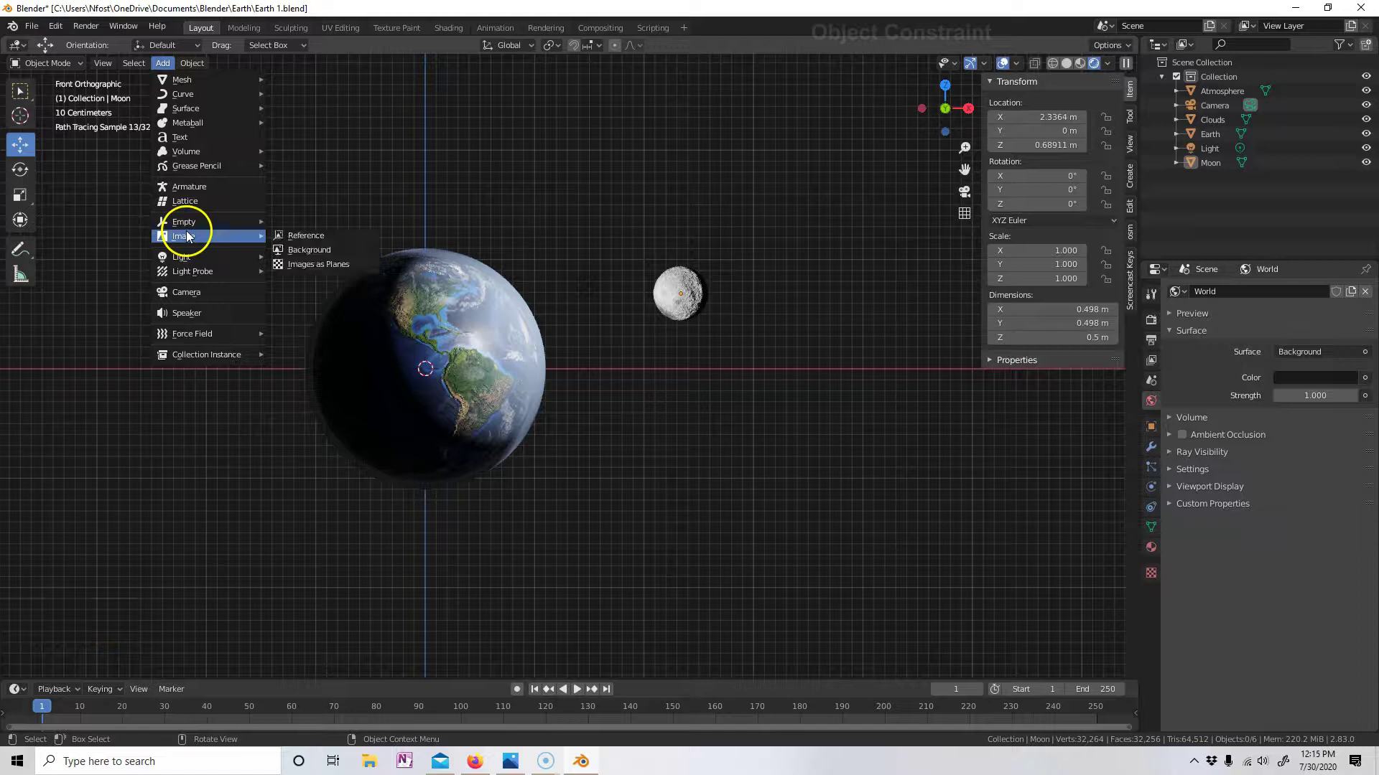
click(309, 264)
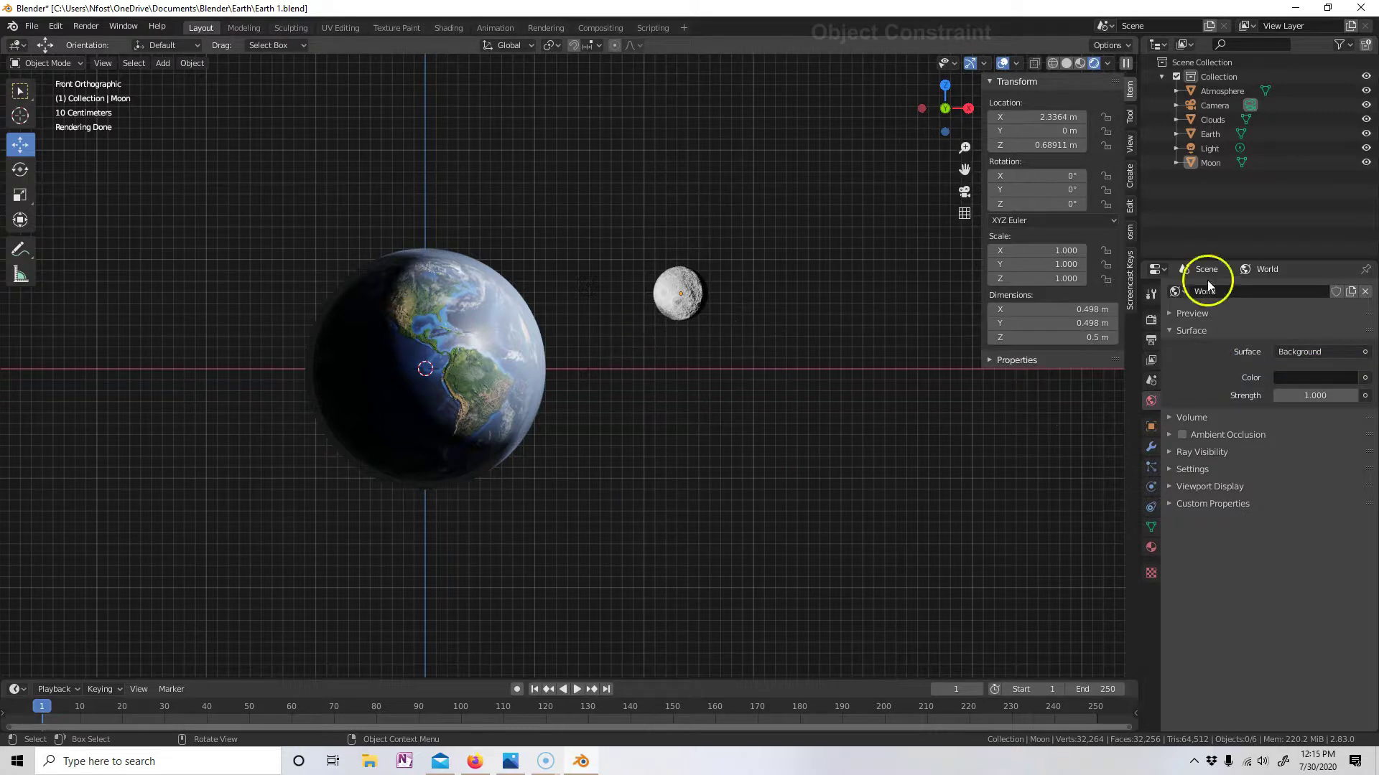
- Make the render background transparent in the Cycles film settings
click(1151, 319)
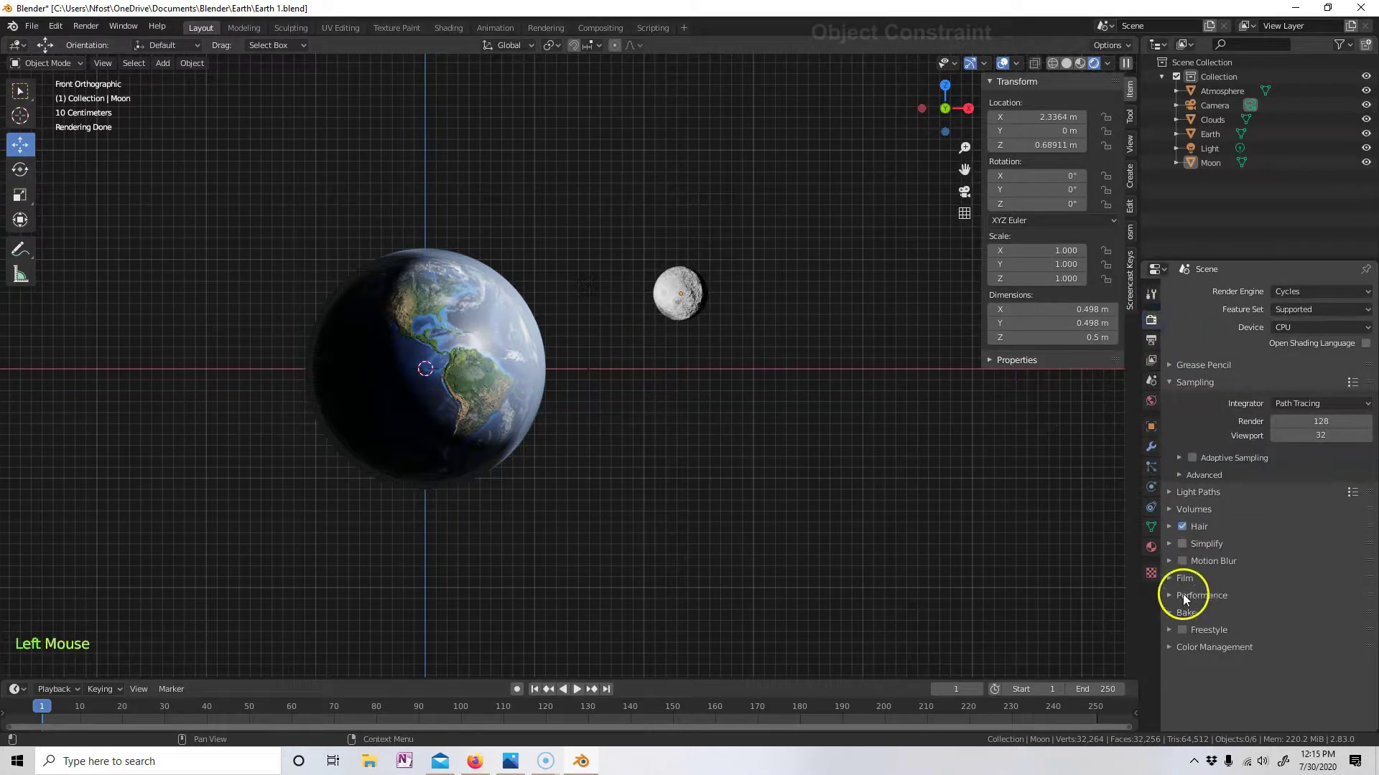
click(1149, 322)
click(1170, 577)
scroll(1219, 546, down, 5)
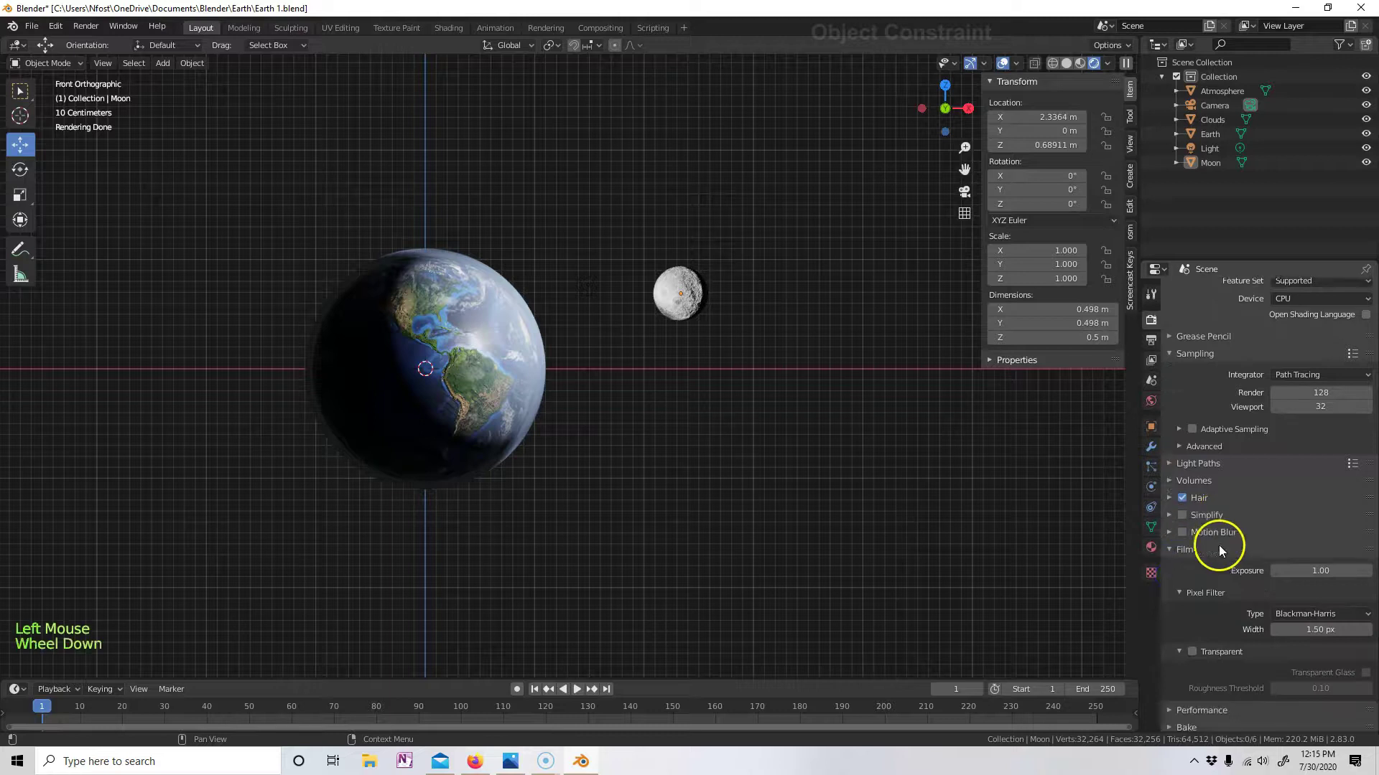
click(1193, 614)
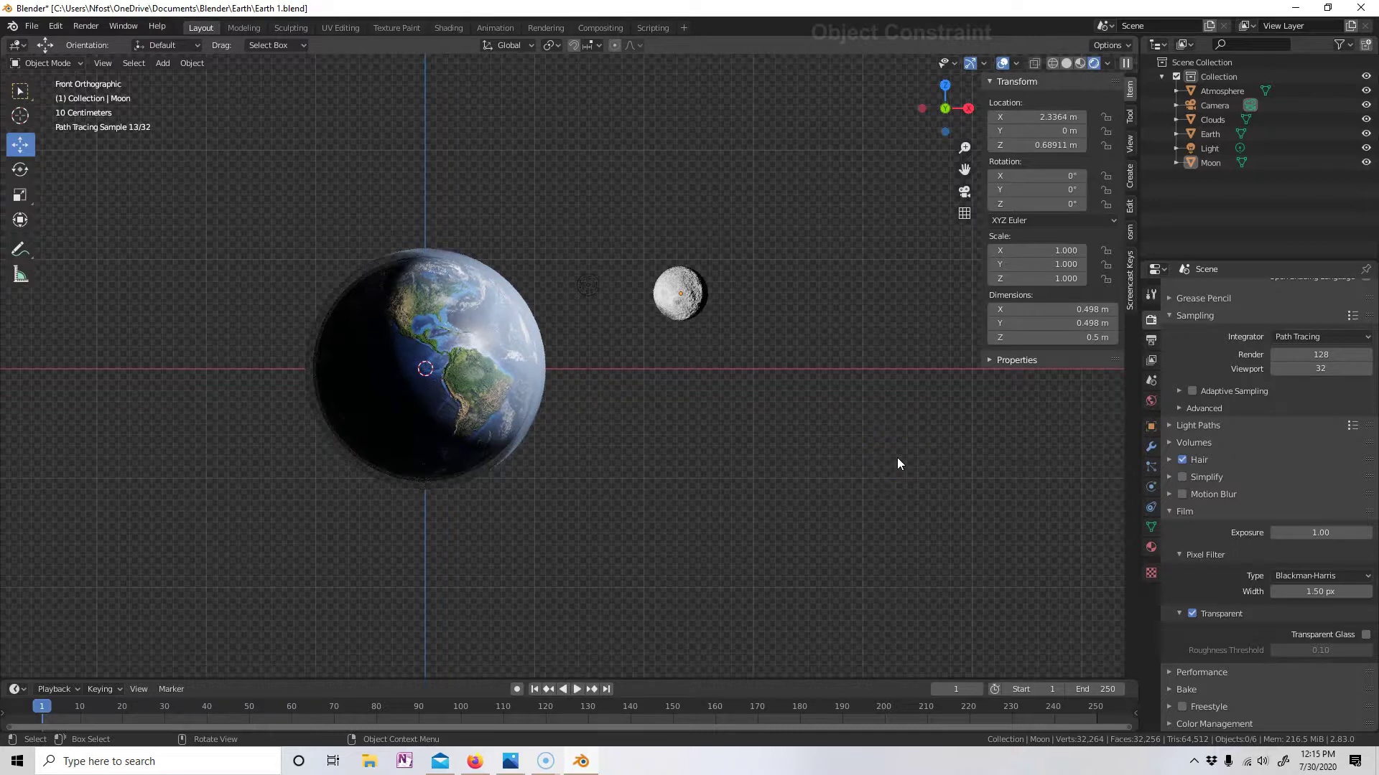
- Disable hair rendering and enable Simplify with the render AO bounces set to 2
click(1181, 459)
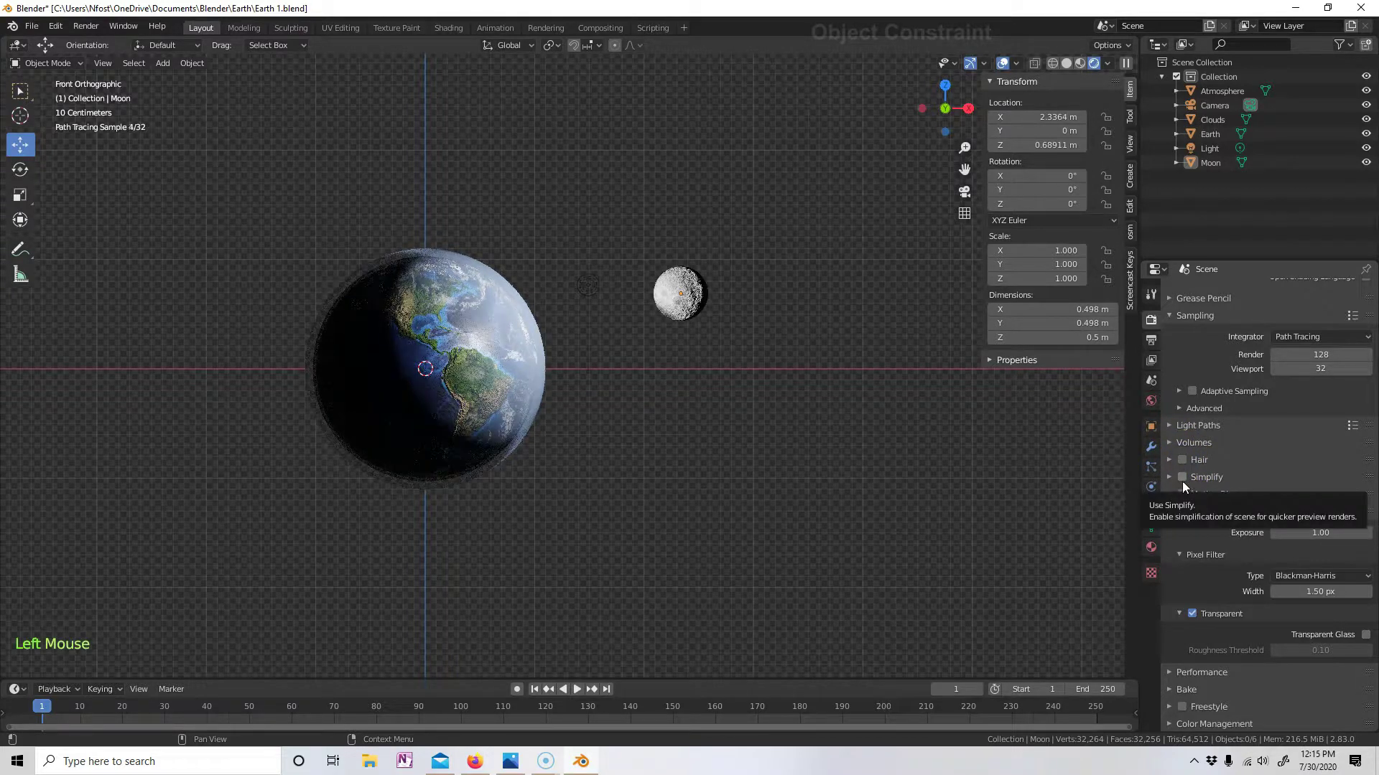
click(1182, 477)
click(1169, 477)
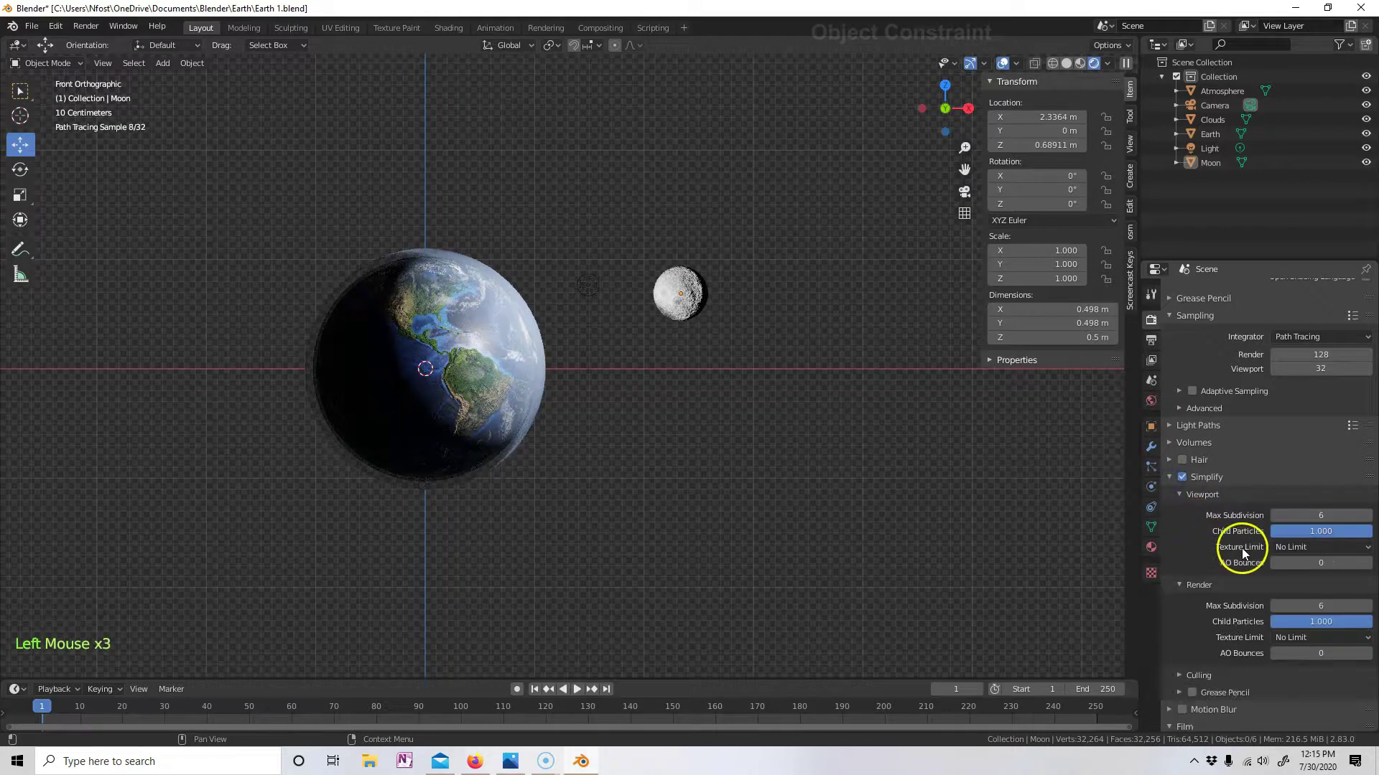
scroll(1292, 632, down, 1)
click(1321, 625)
text(2)
key(Return)
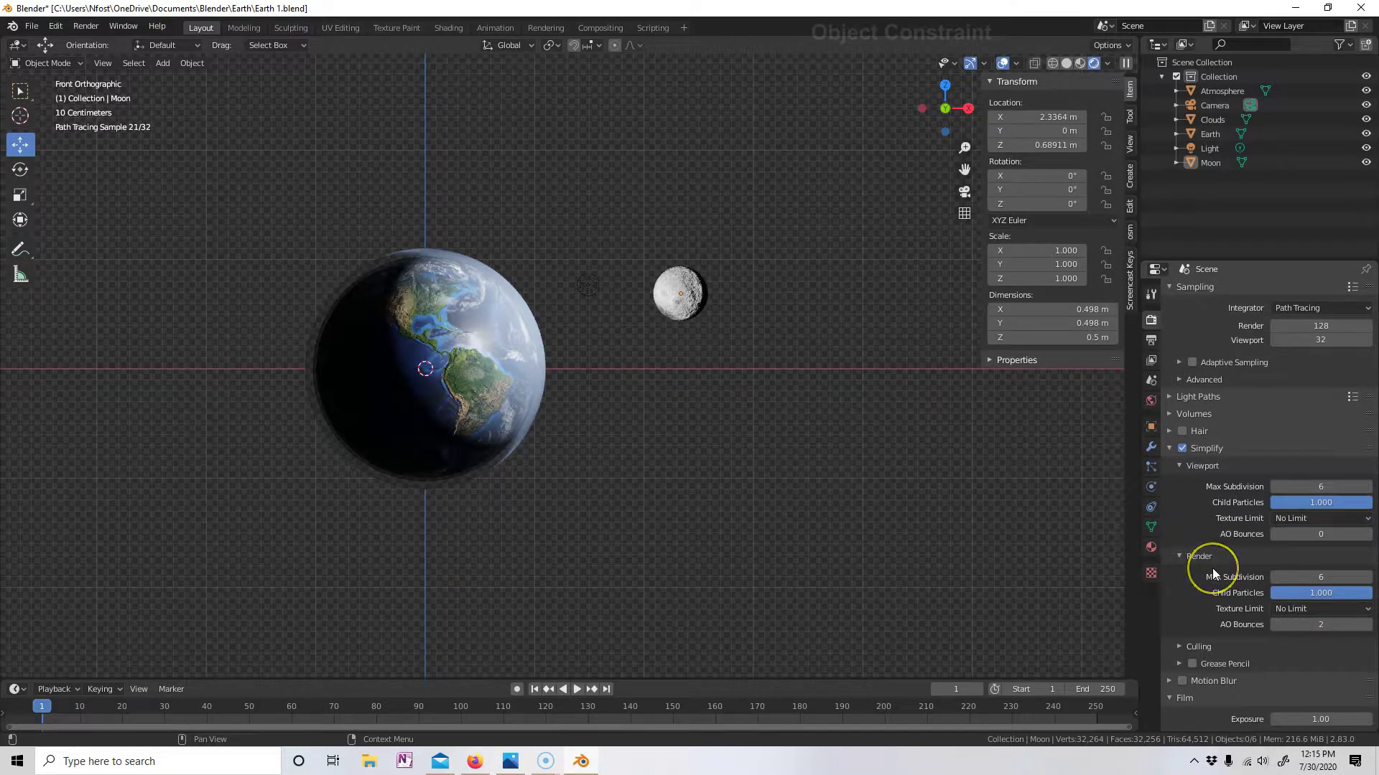
- Set the Cycles render sampling to 32 samples
scroll(1212, 567, up, 1)
scroll(1211, 567, up, 2)
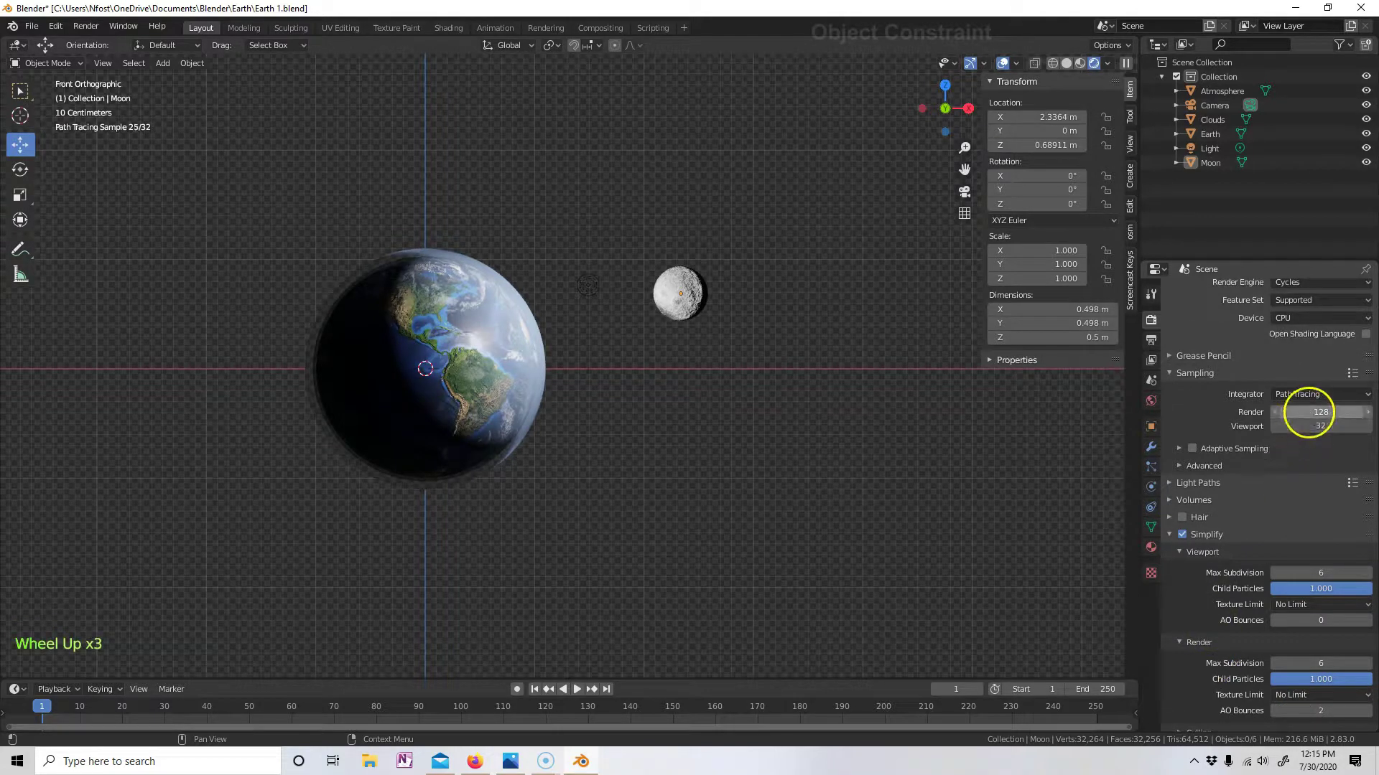
click(1310, 412)
text(32)
key(Return)
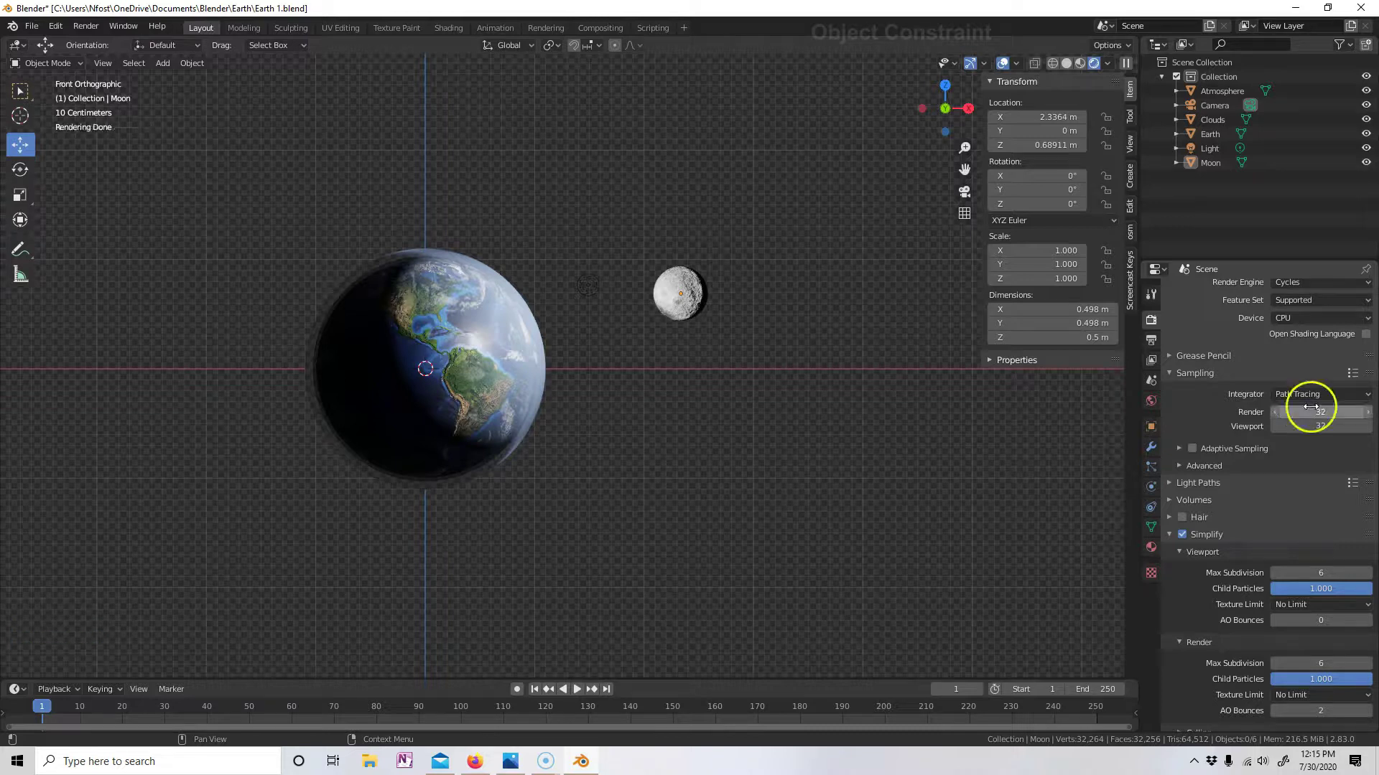
- Set the render tile size to 32 px in both X and Y in the performance settings
scroll(1211, 631, down, 13)
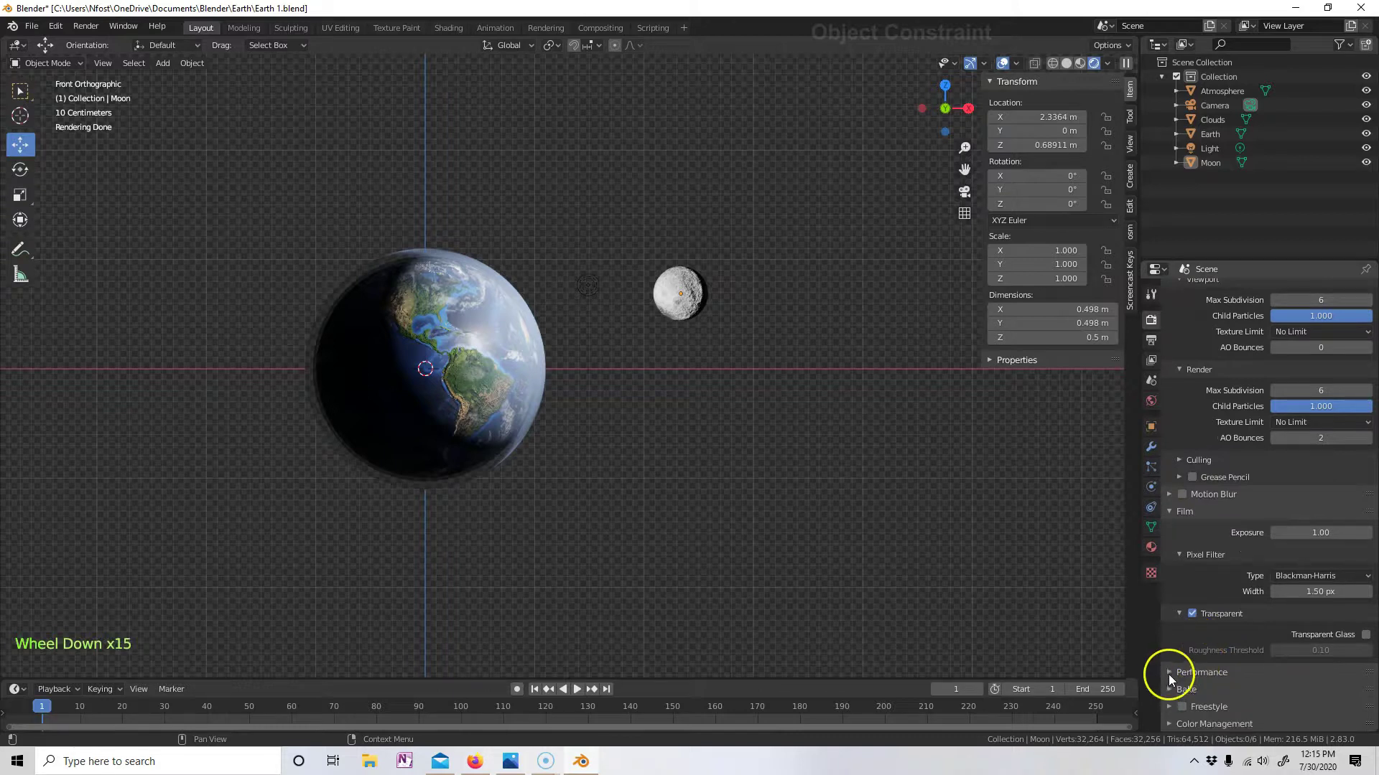
click(1169, 674)
scroll(1212, 614, down, 7)
scroll(1212, 614, down, 1)
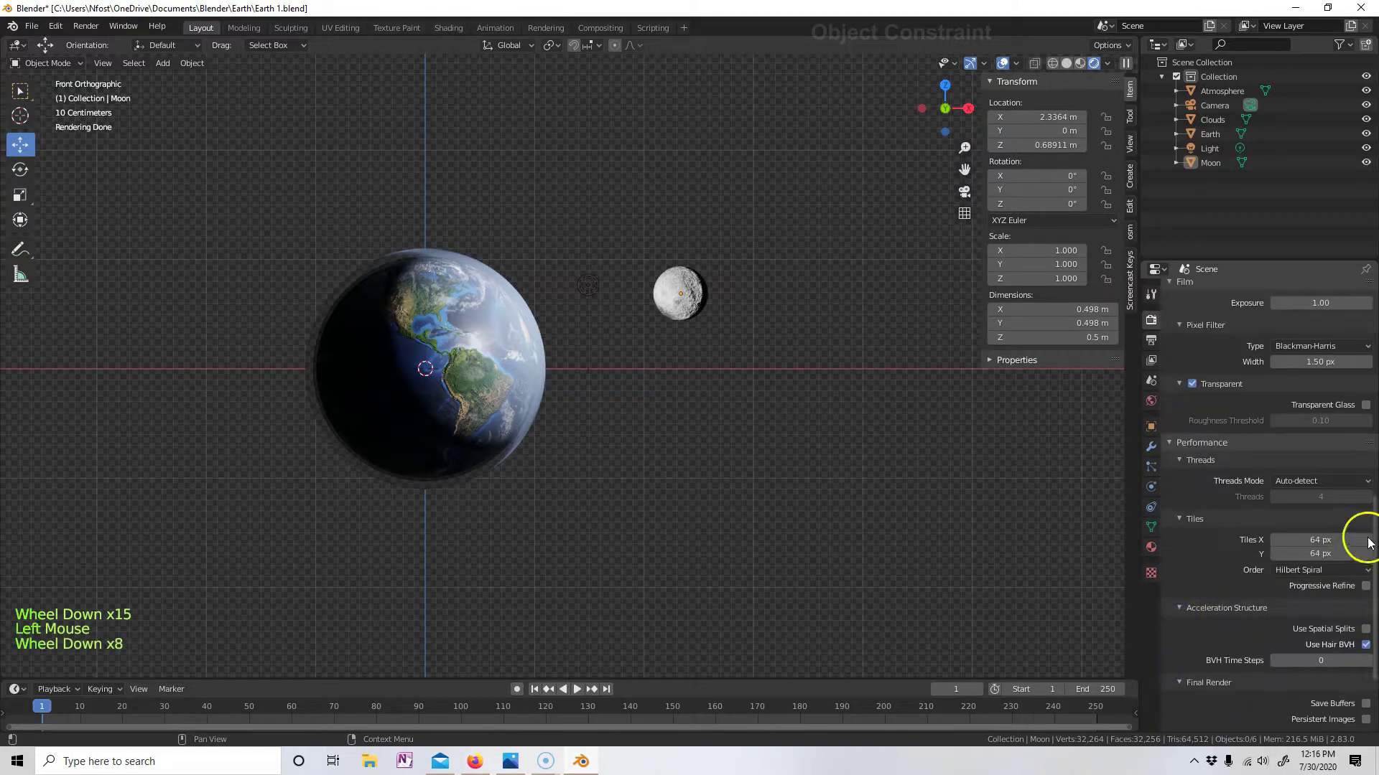
click(1325, 540)
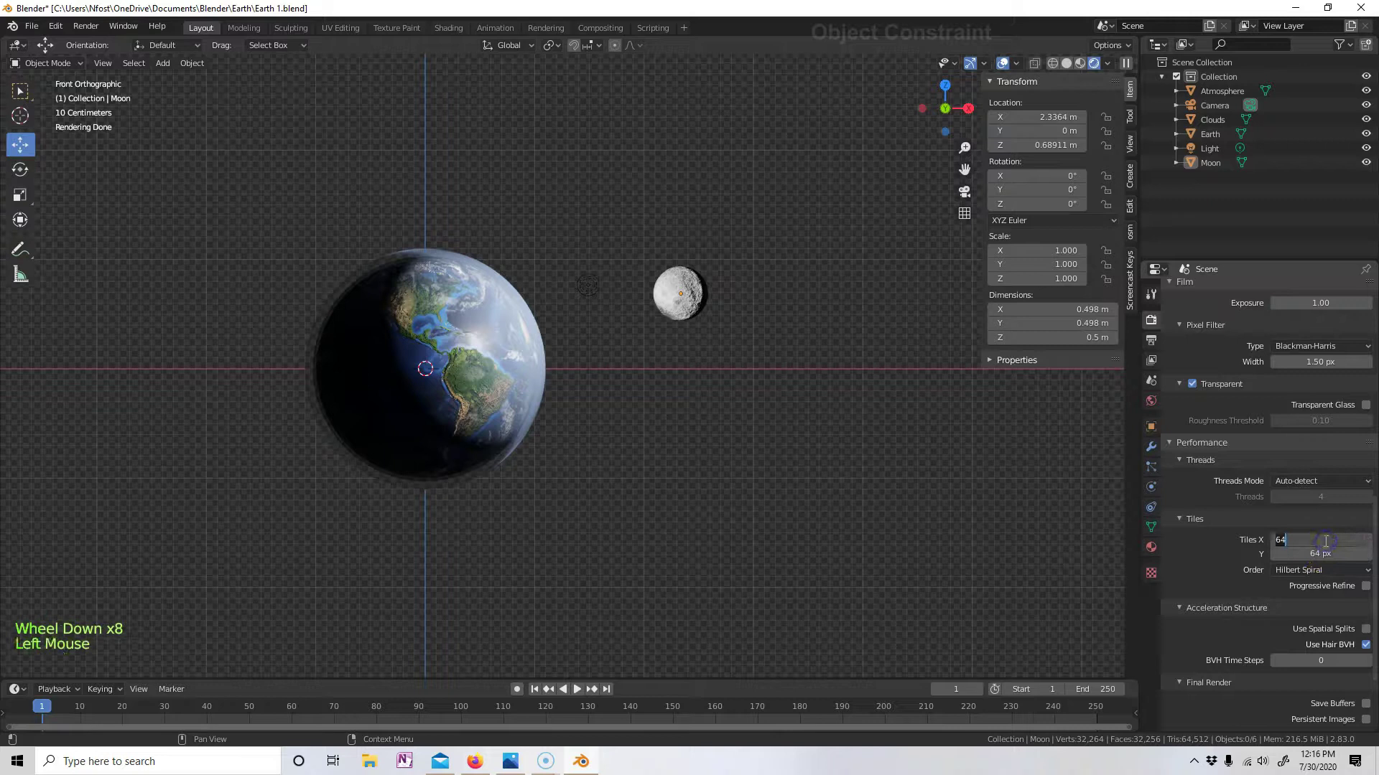
text(32)
key(Return)
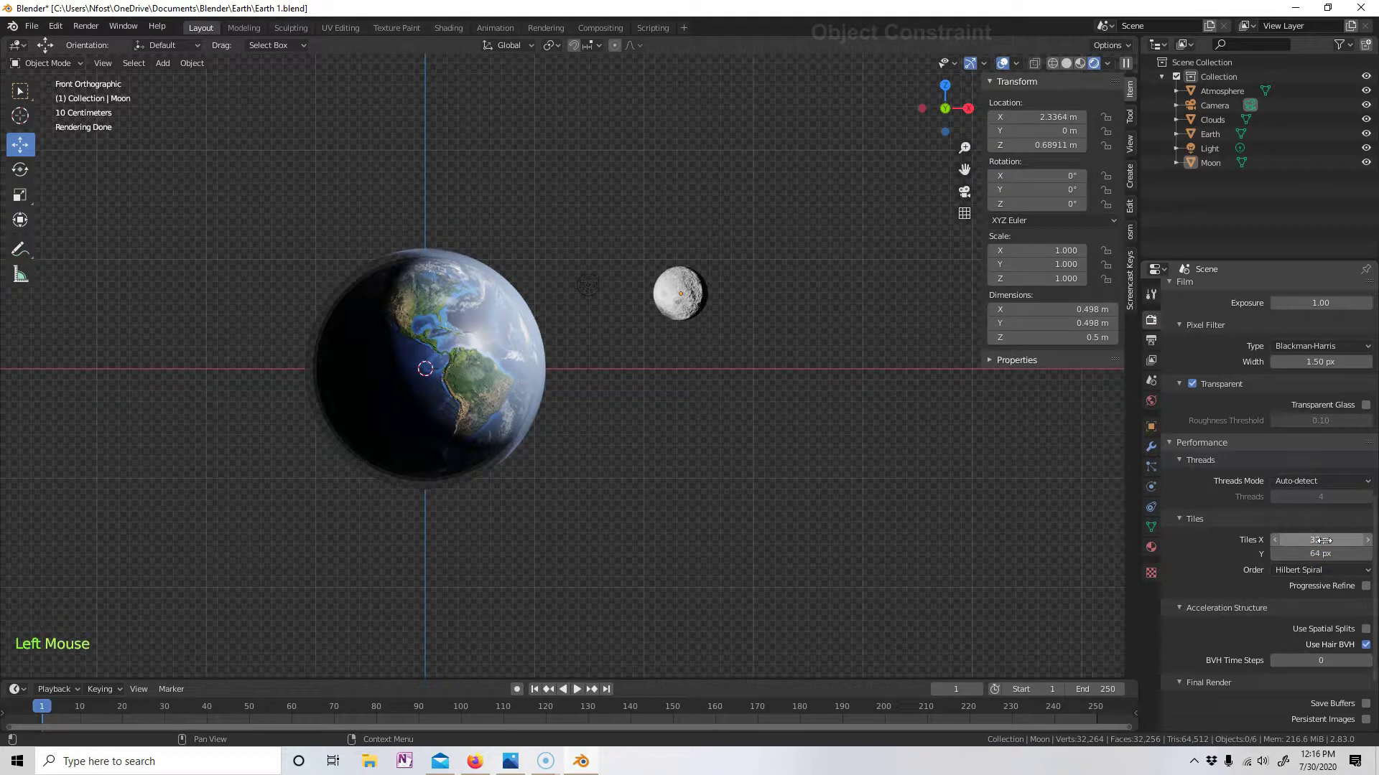
click(1338, 554)
text(32)
key(Return)
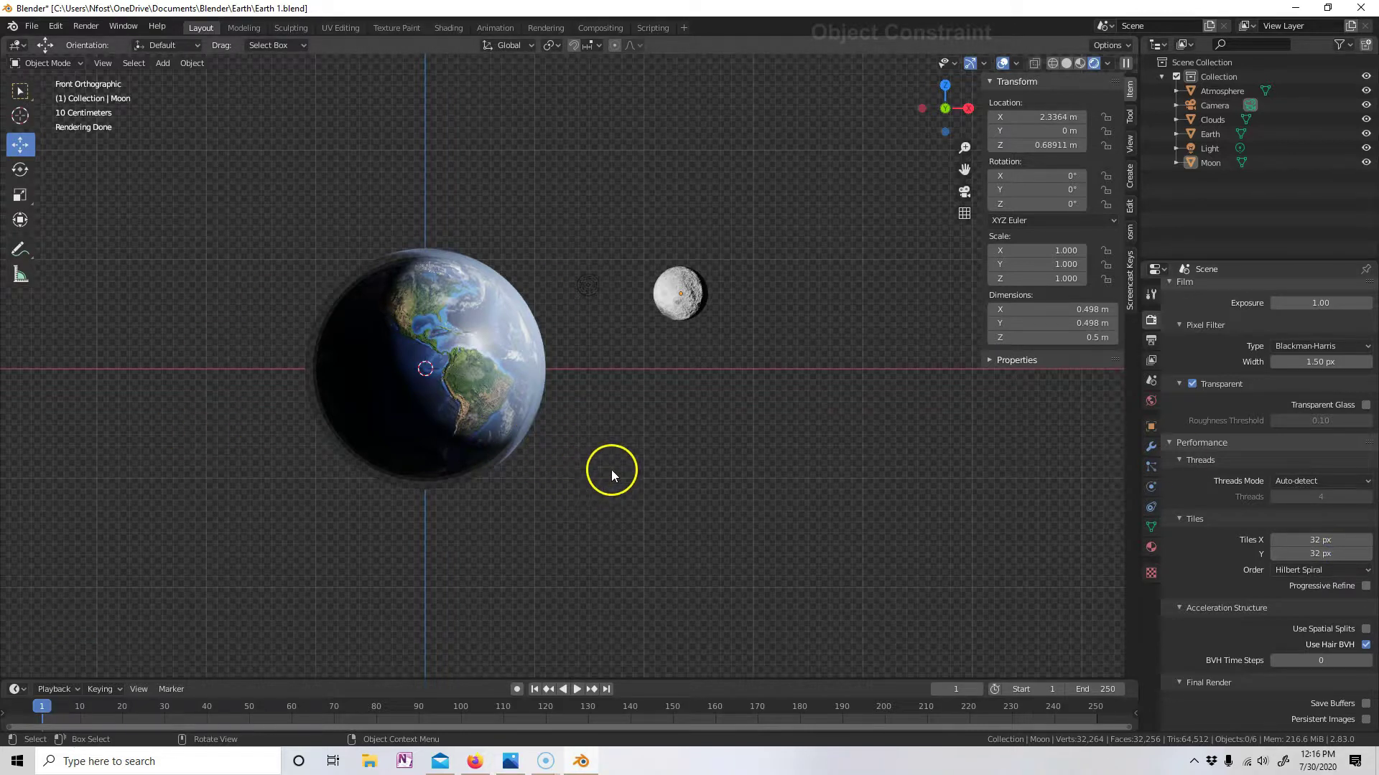
- Align the camera to the current view of the Earth and Moon and lock the camera to the view
shift+middle_drag(616, 468, 688, 468)
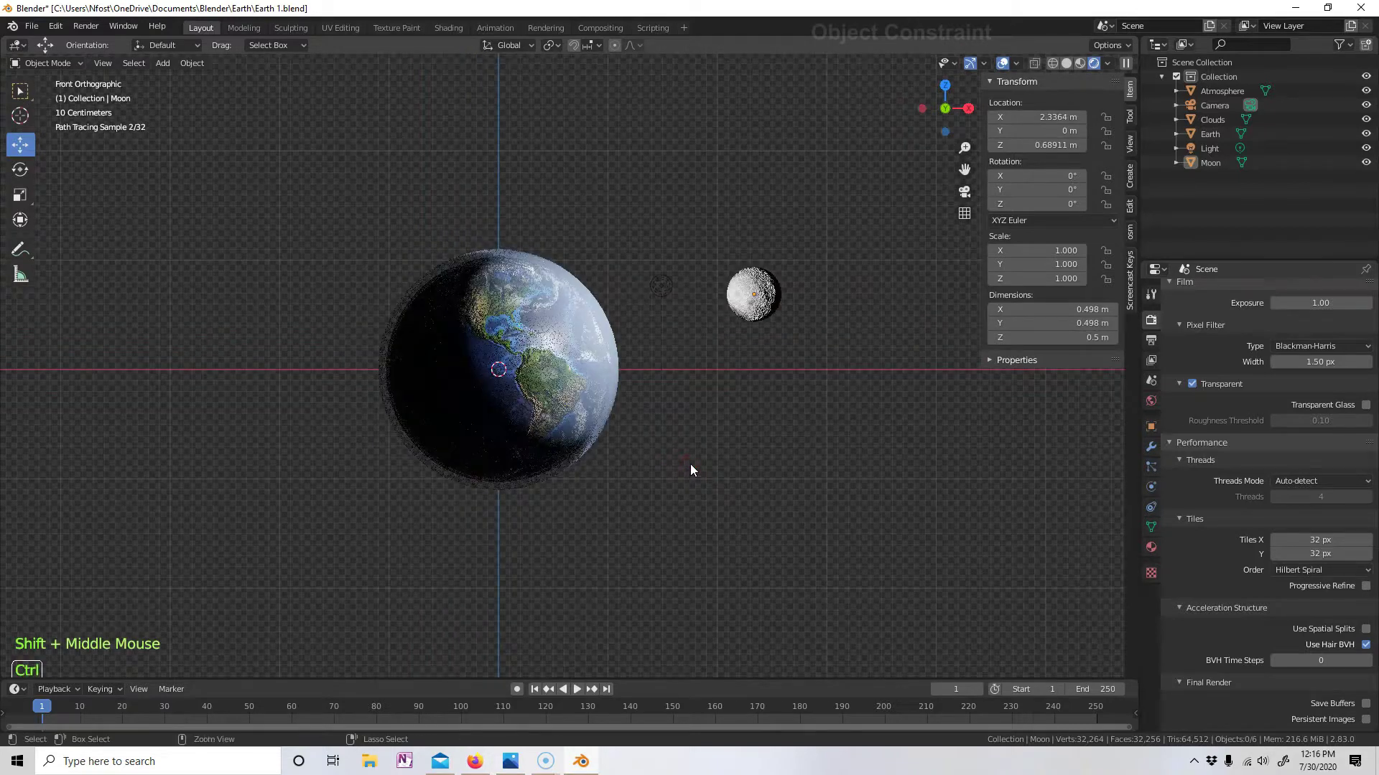
key(ctrl+alt+KP_0)
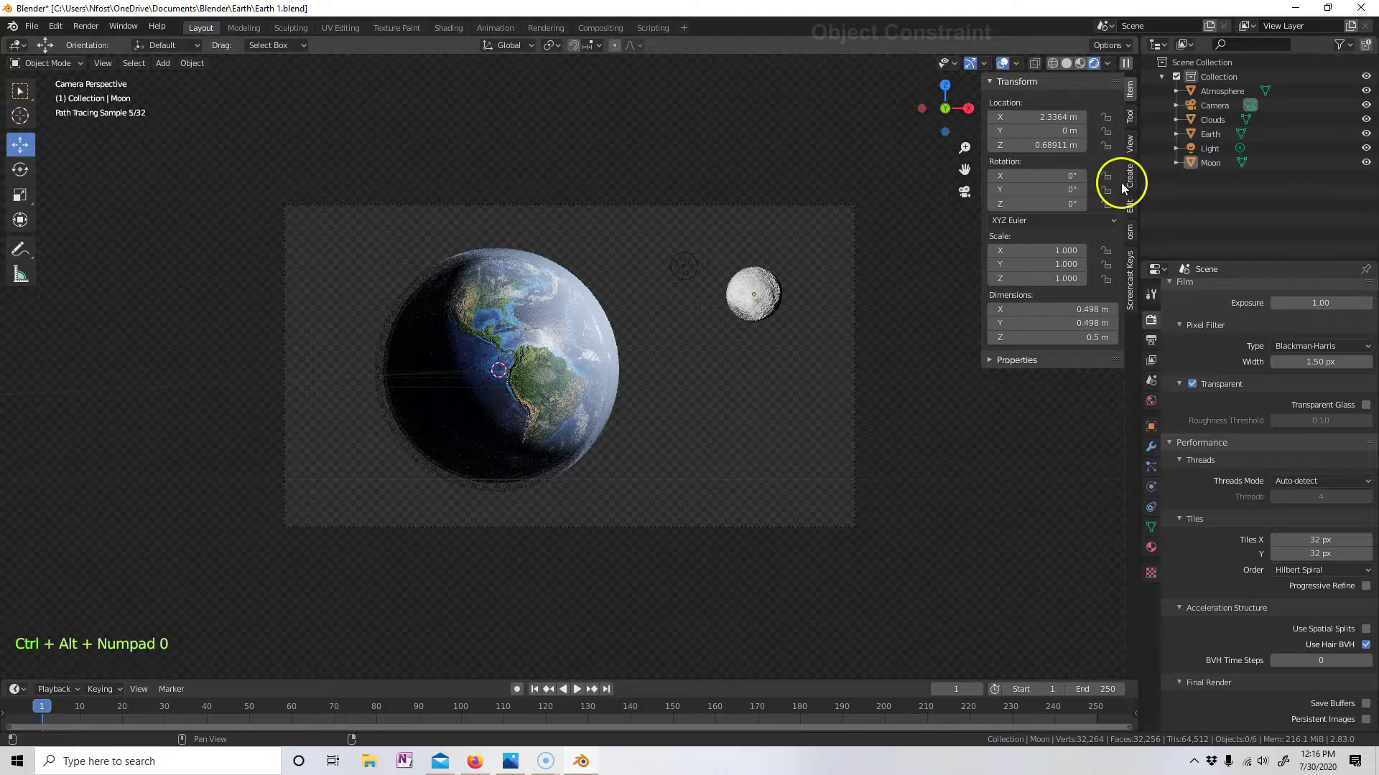
click(1134, 146)
click(1111, 258)
- Adjust the locked camera's angle and move it farther back so the Earth and Moon sit well inside the frame
mouse_move(716, 399)
shift+middle_down()
mouse_move(677, 401)
mouse_move(692, 403)
shift+middle_up()
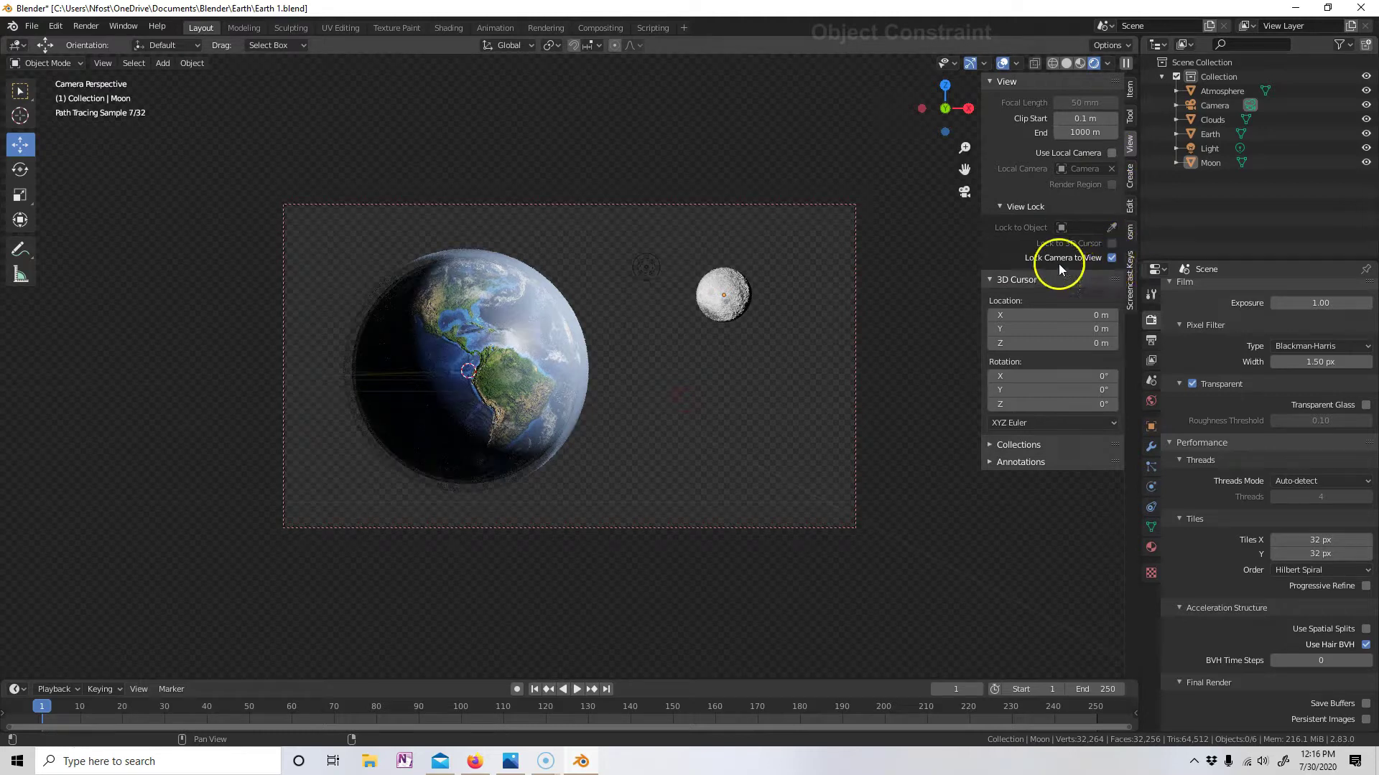
mouse_move(687, 429)
middle_down()
mouse_move(644, 433)
mouse_move(700, 437)
middle_up()
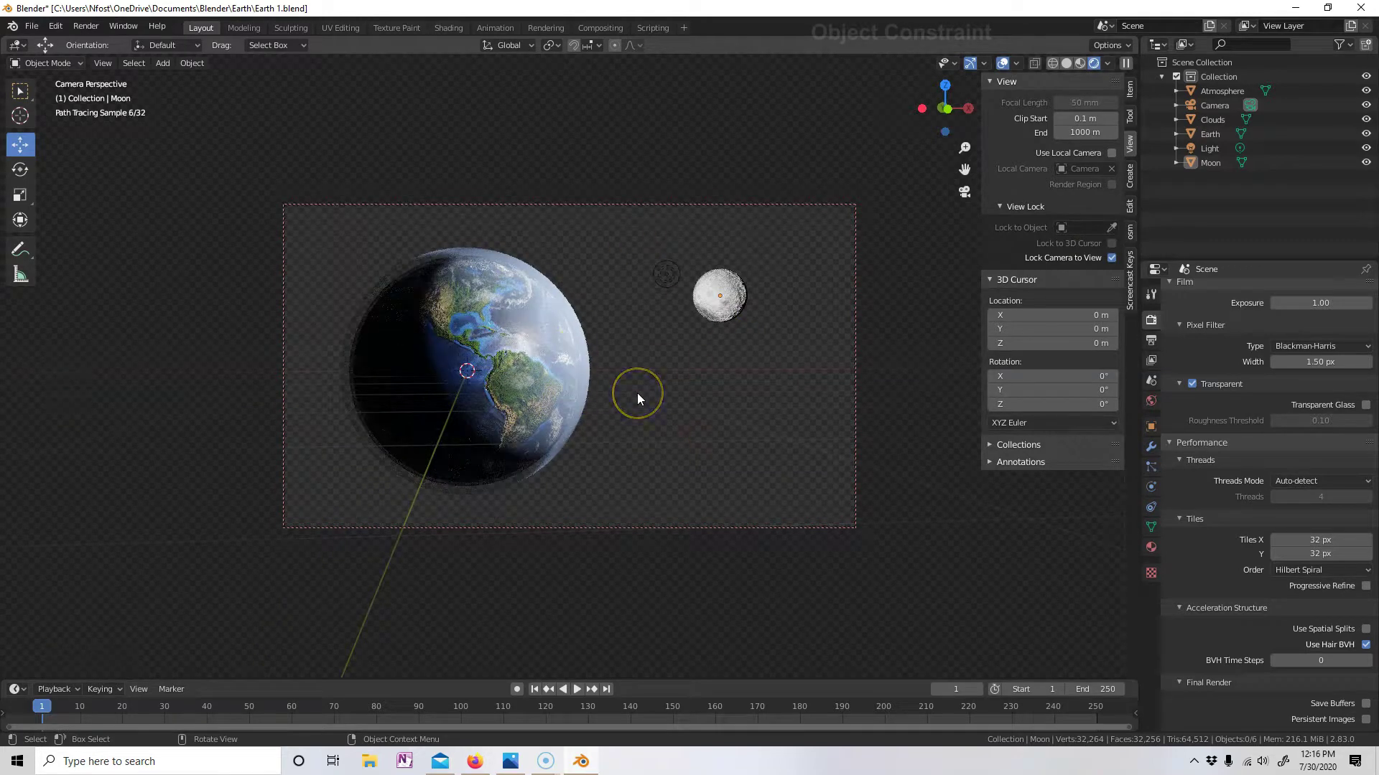
scroll(637, 397, down, 2)
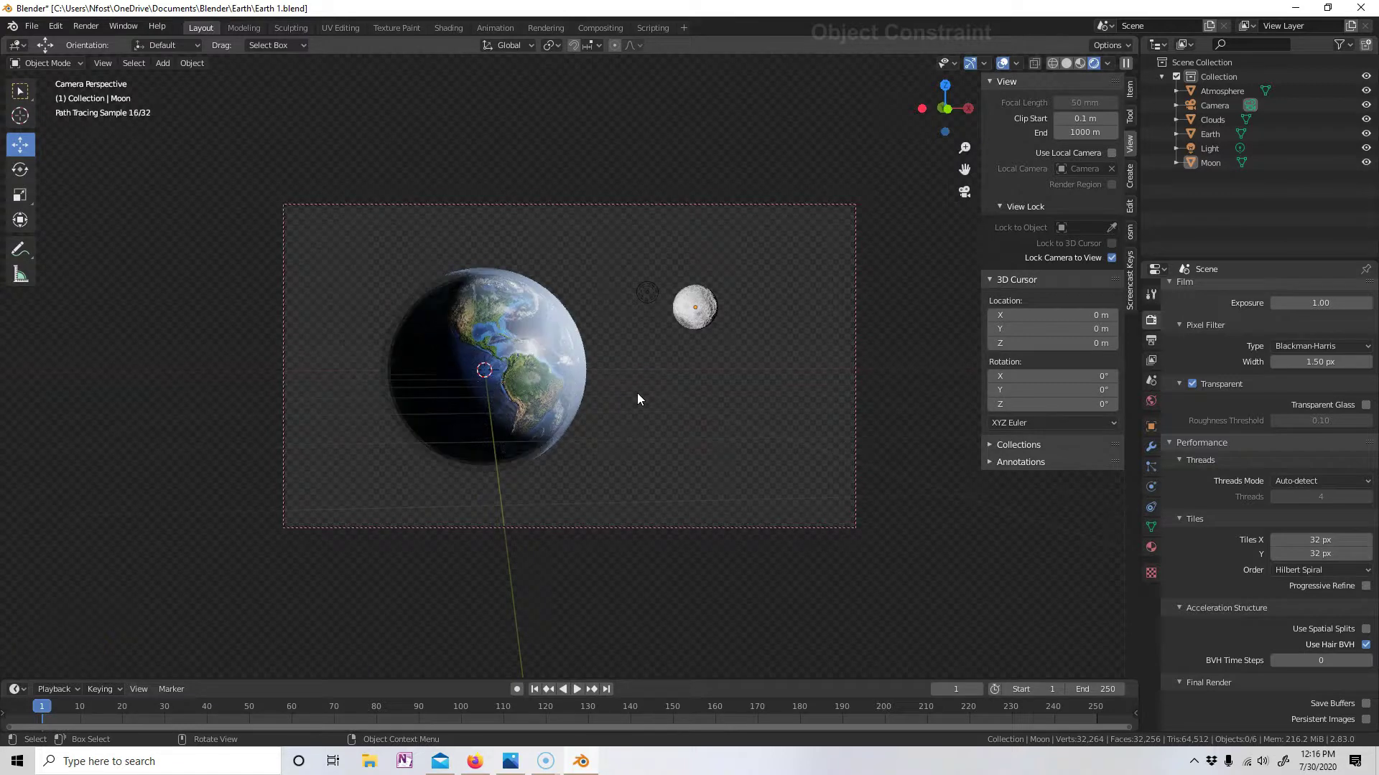
- Render the still image and save it as a PNG named Earth 1 in the Earth folder
click(86, 26)
click(102, 40)
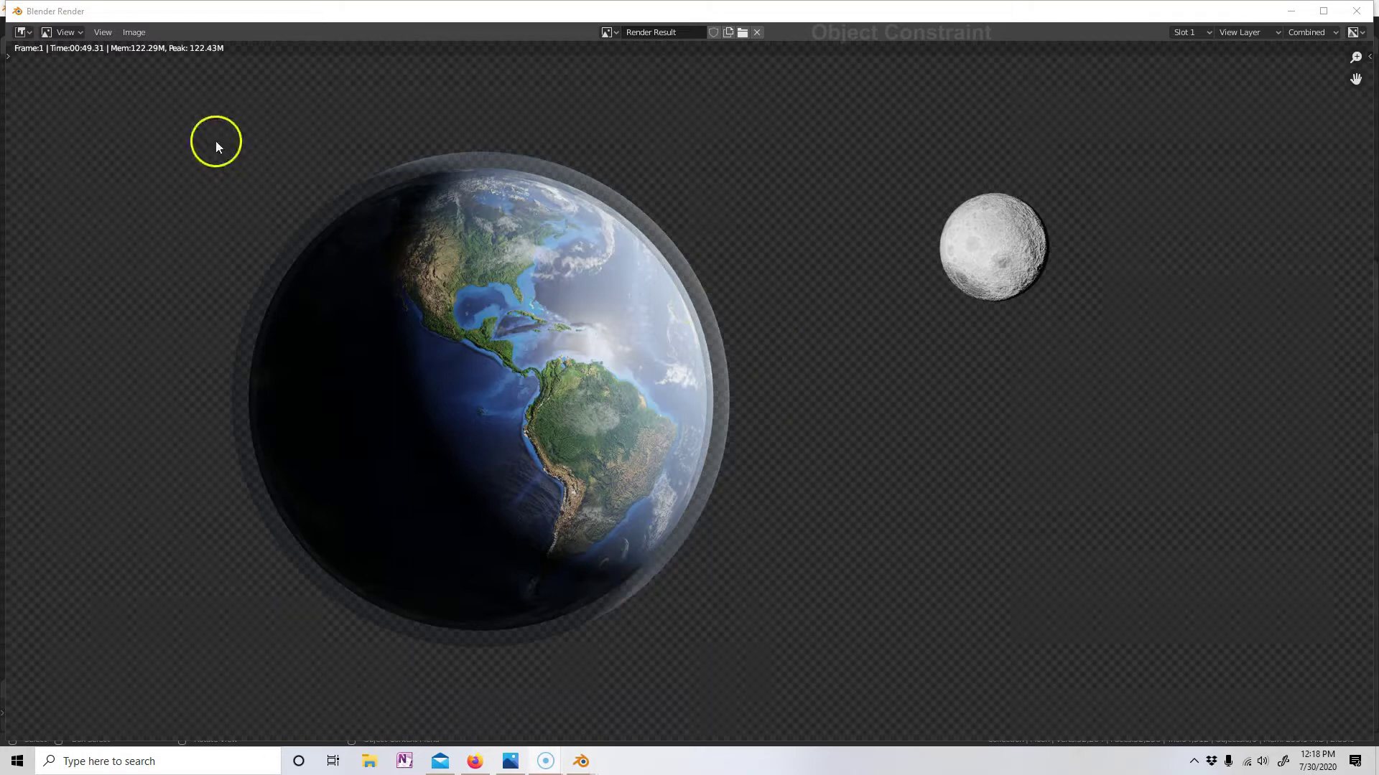
click(136, 33)
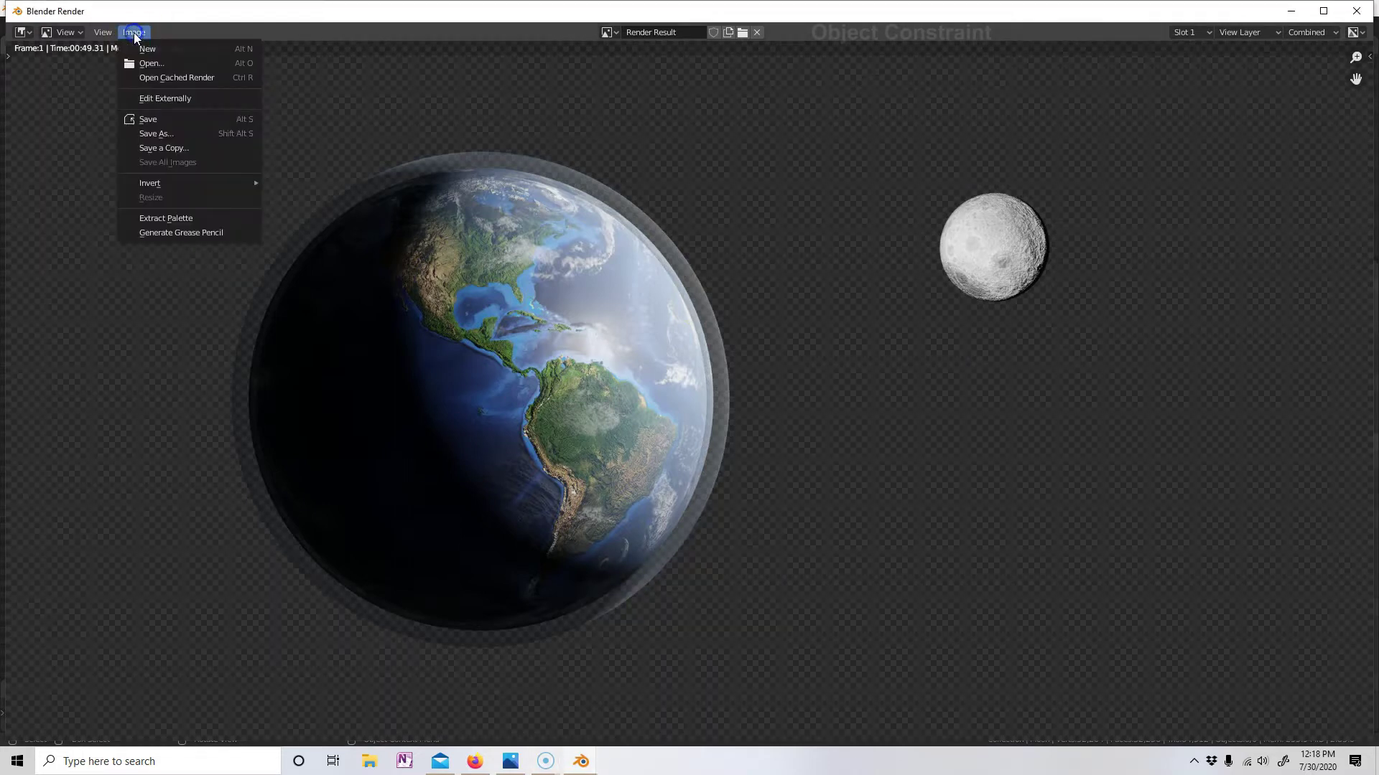
click(169, 134)
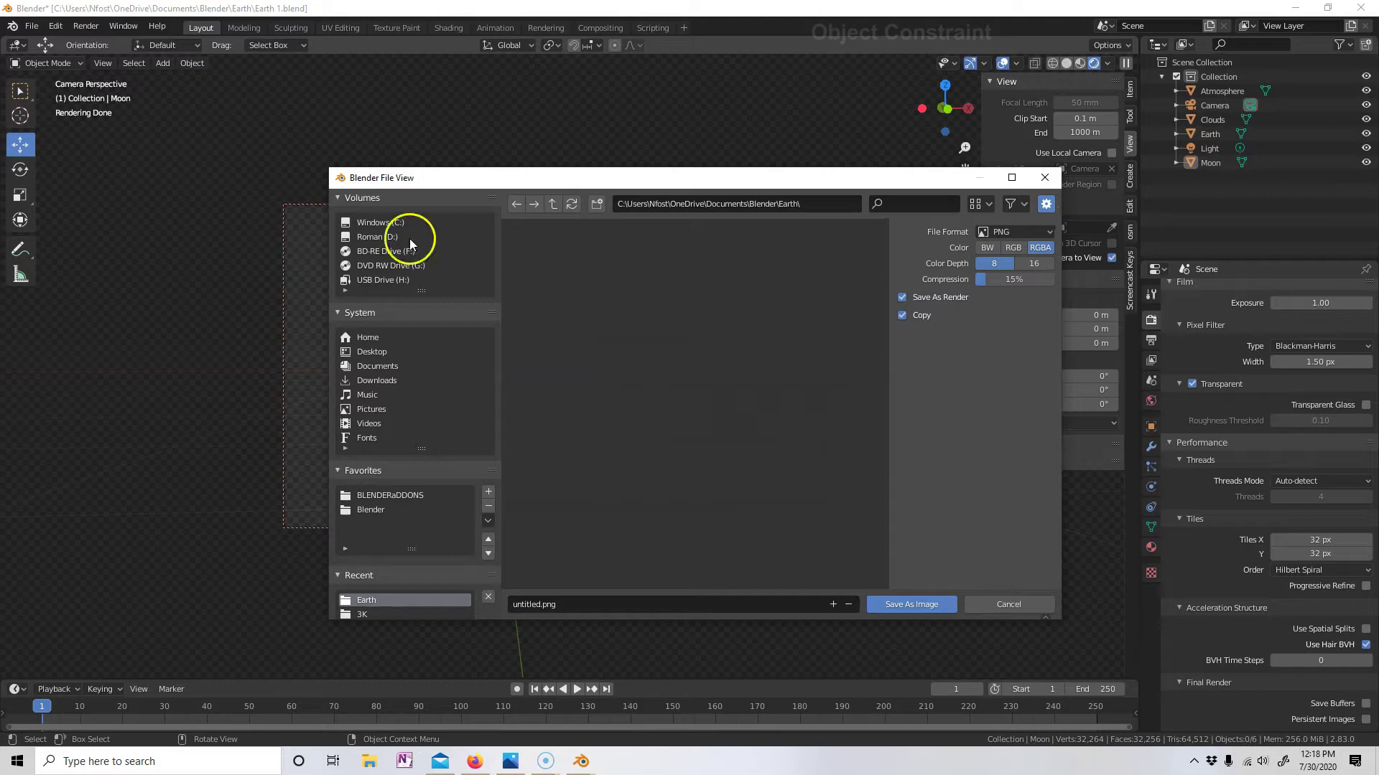
click(568, 604)
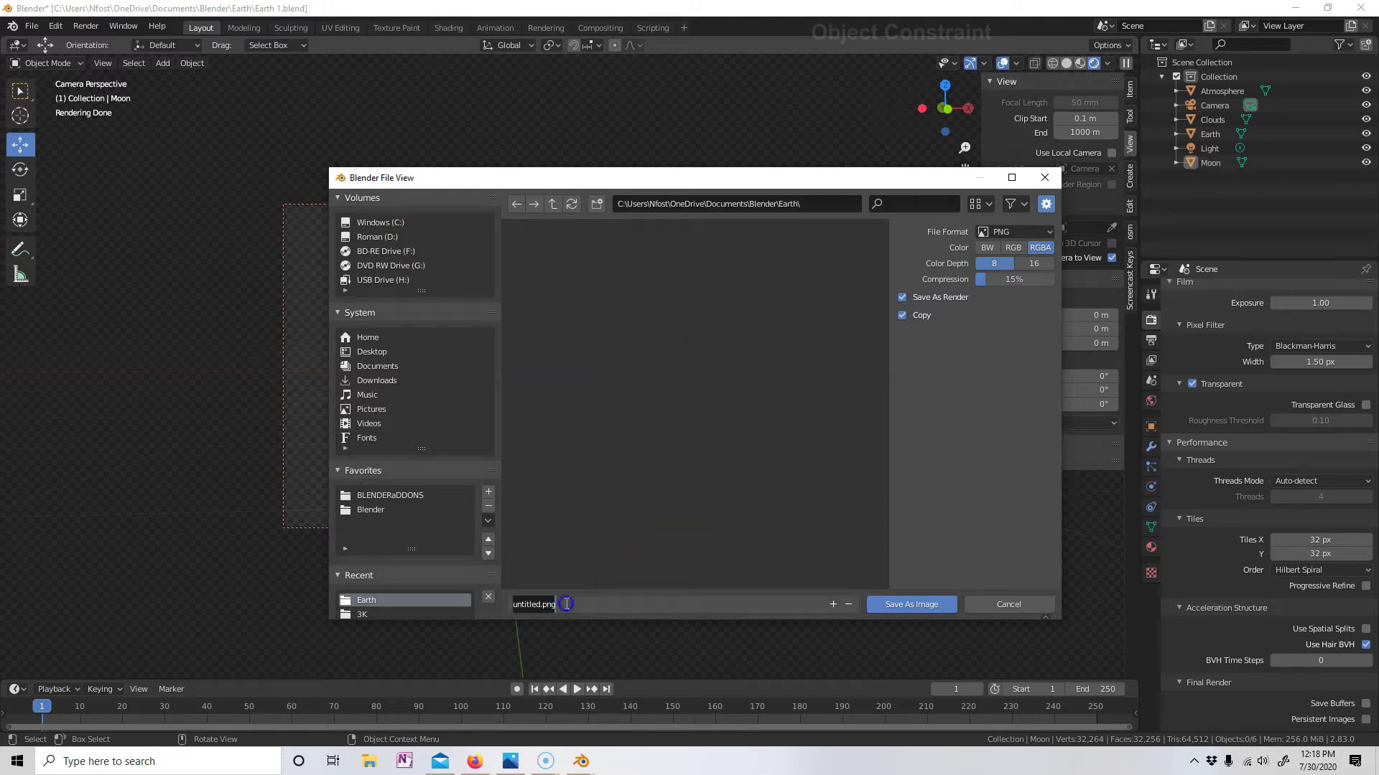
text(Earth 1)
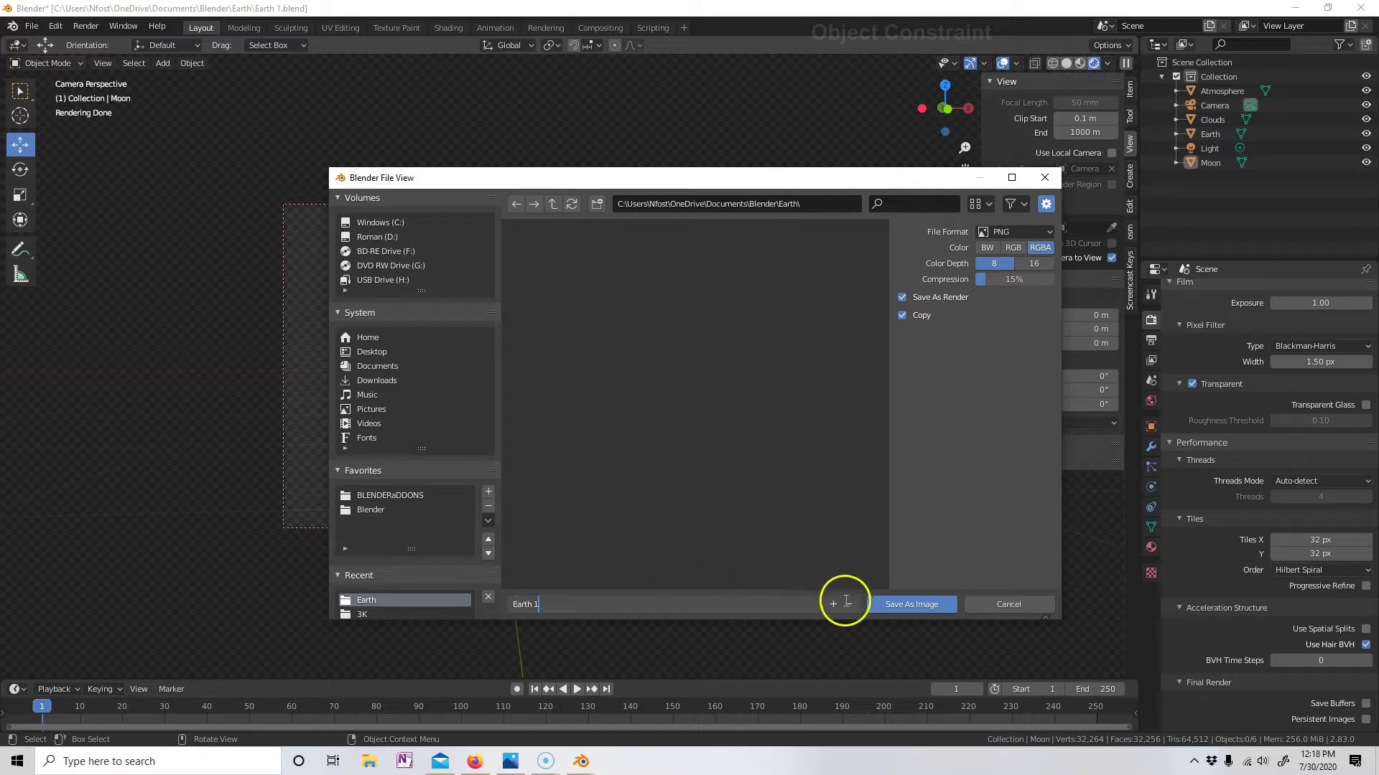
click(902, 607)
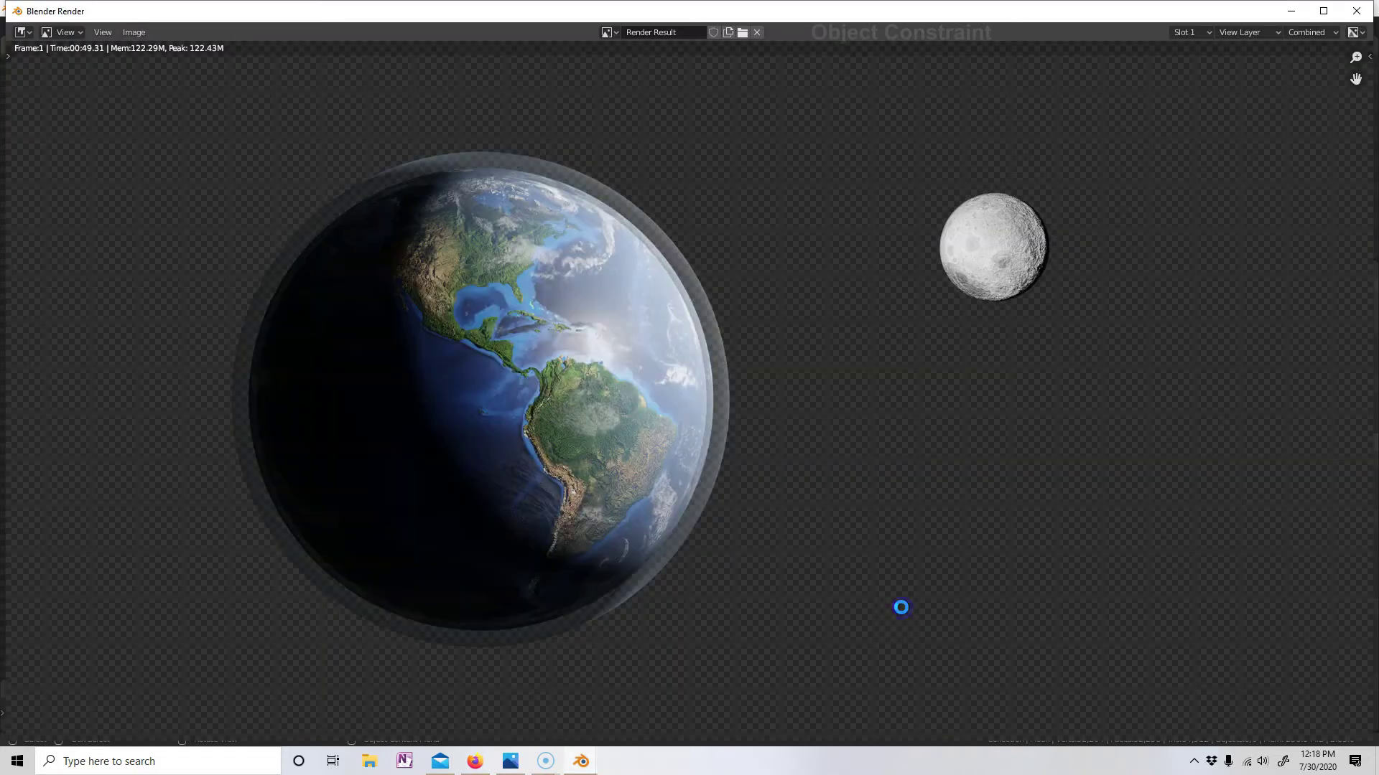